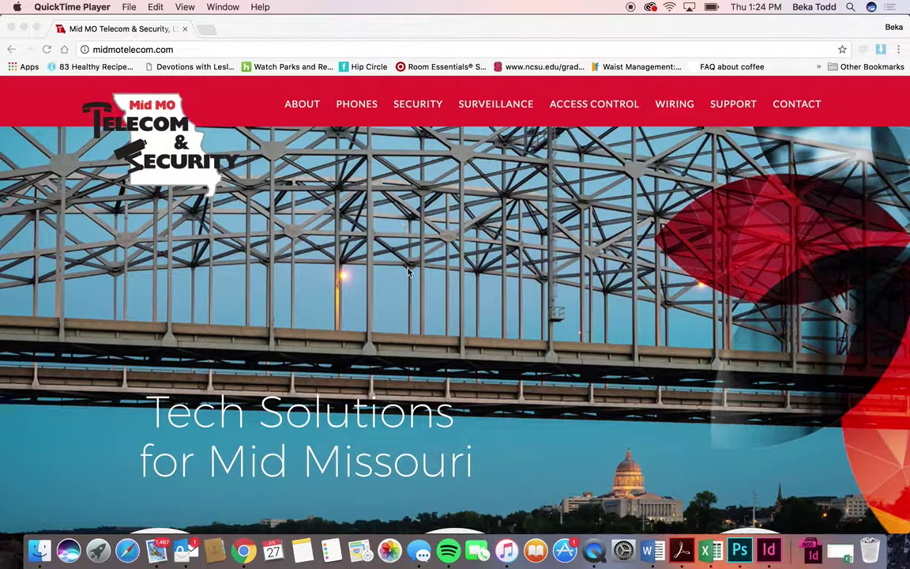
Step: Go to midmotelecom.com/wp-admin and log in to the WordPress admin area with the prefilled credentials
scroll(540, 171, down, 5)
scroll(601, 194, up, 5)
scroll(600, 193, down, 3)
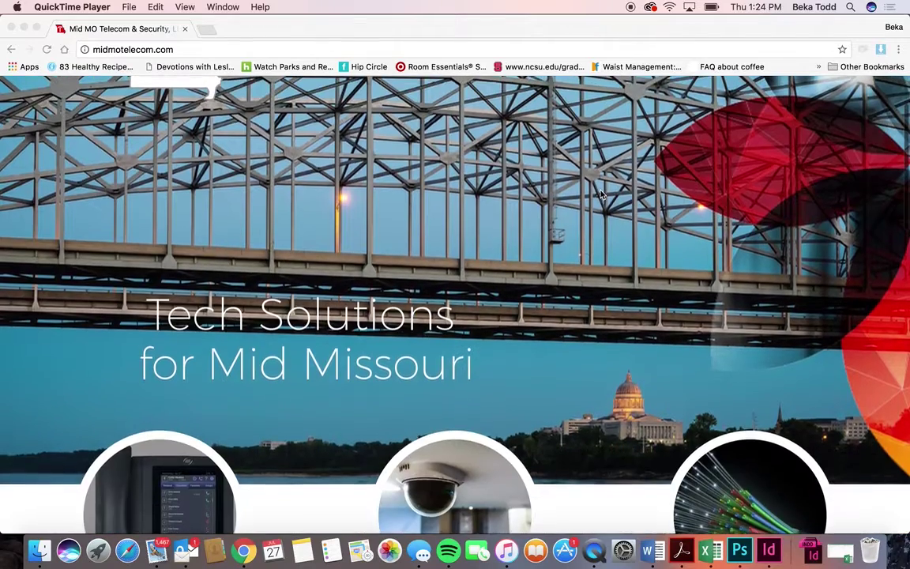
click(186, 50)
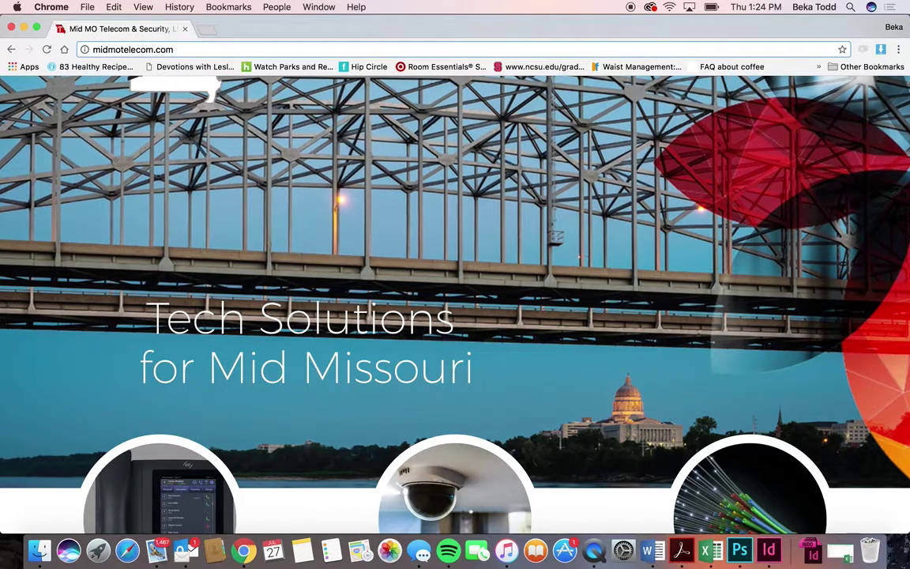
text(/wp-admin)
key(Return)
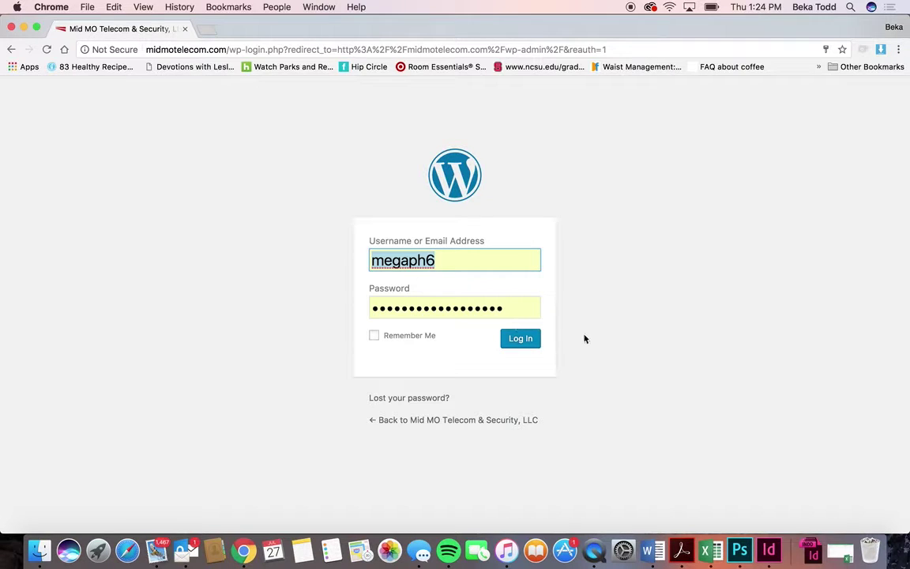
click(509, 340)
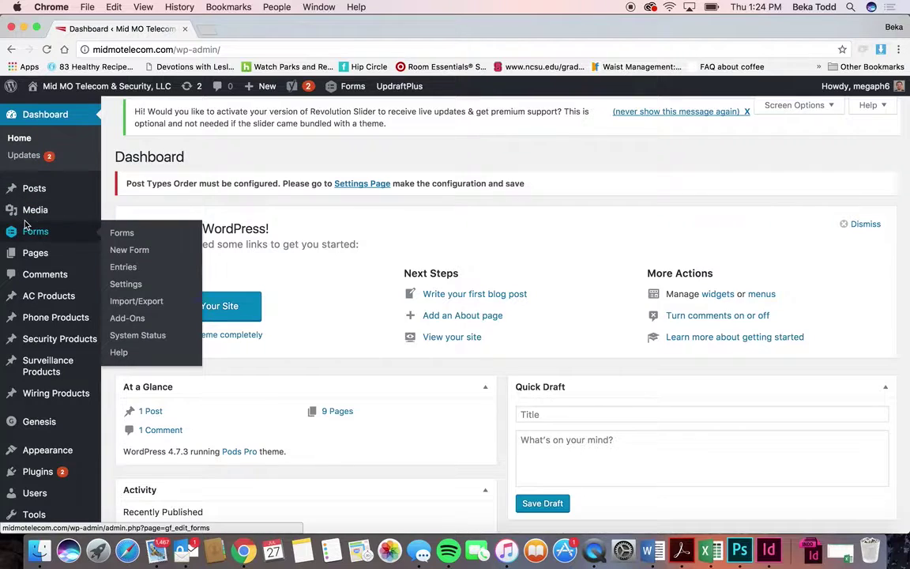
Step: Look over the WordPress dashboard and the site sections available in its navigation
mouse_move(33, 460)
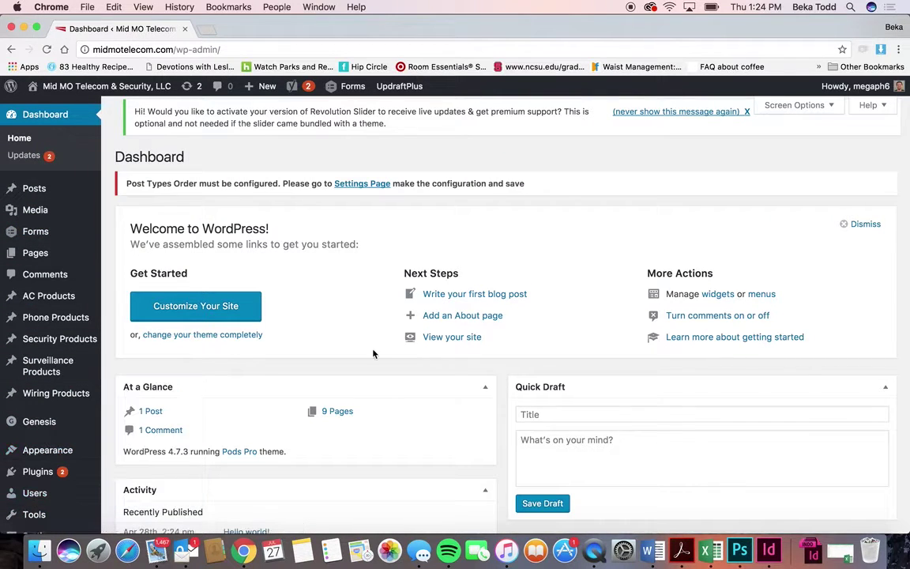
scroll(433, 259, down, 4)
scroll(411, 254, up, 4)
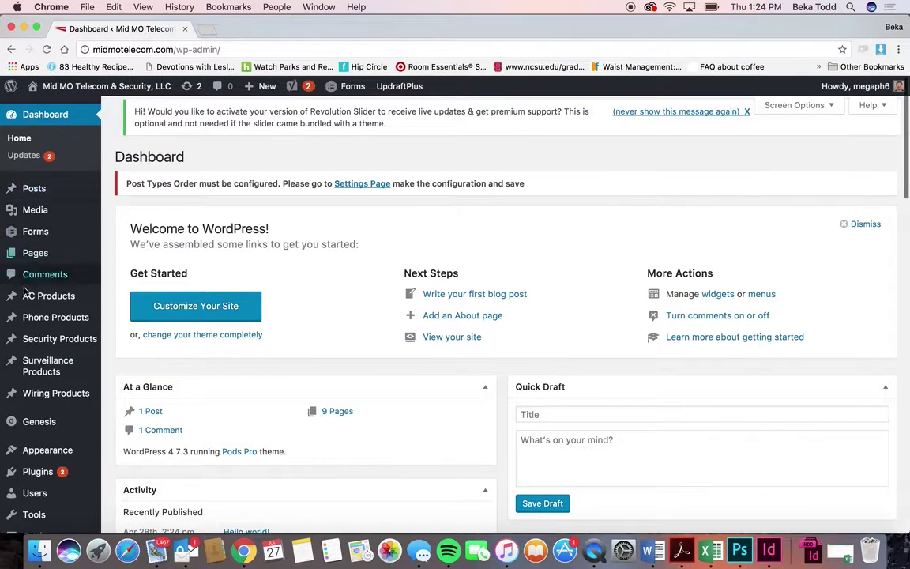
mouse_move(46, 355)
scroll(45, 355, down, 3)
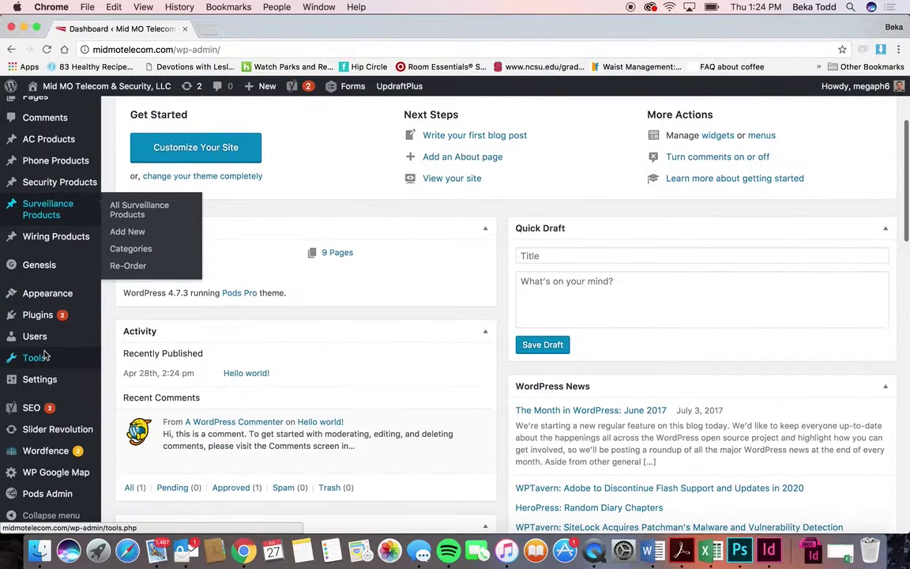
scroll(45, 355, up, 3)
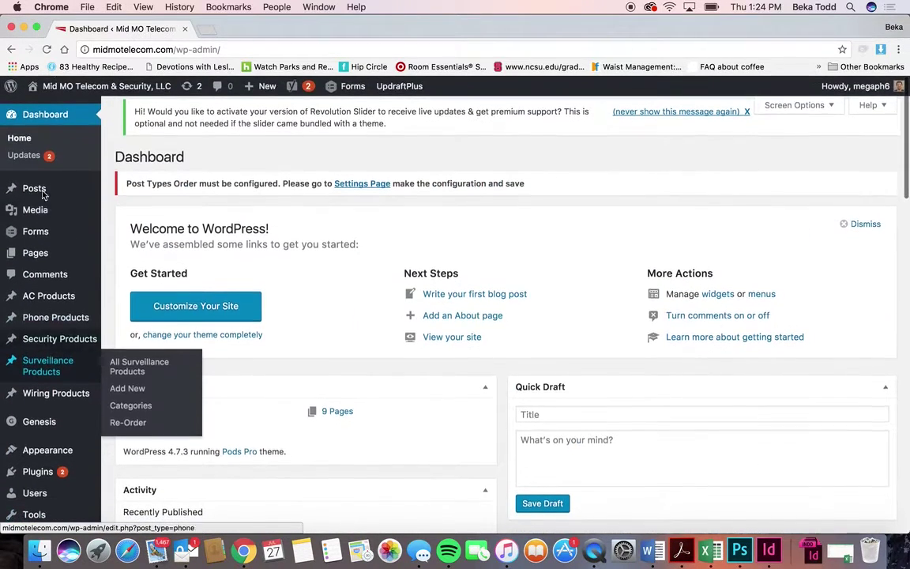
mouse_move(65, 92)
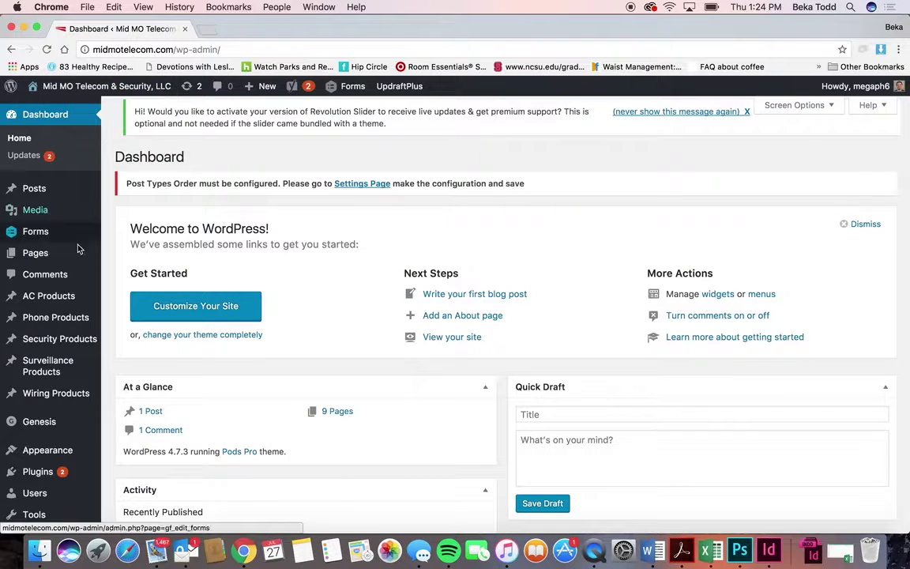
mouse_move(86, 259)
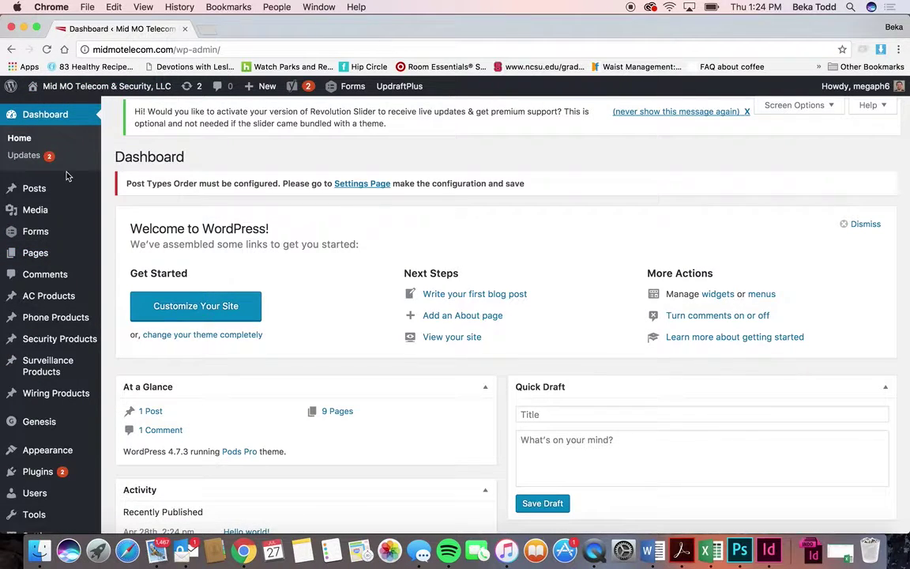
Step: Review the available WordPress and plugin updates, selecting all plugins in the update list
click(24, 156)
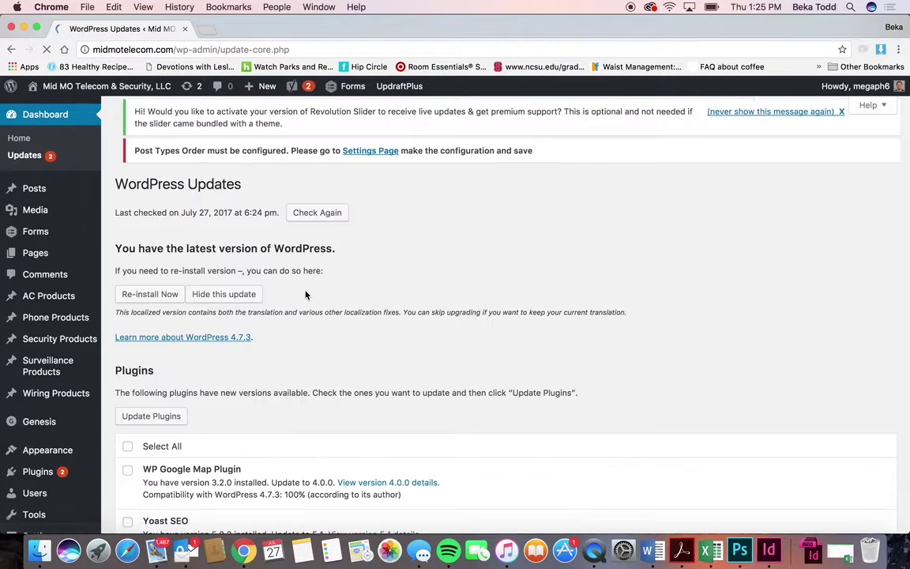
scroll(384, 420, down, 3)
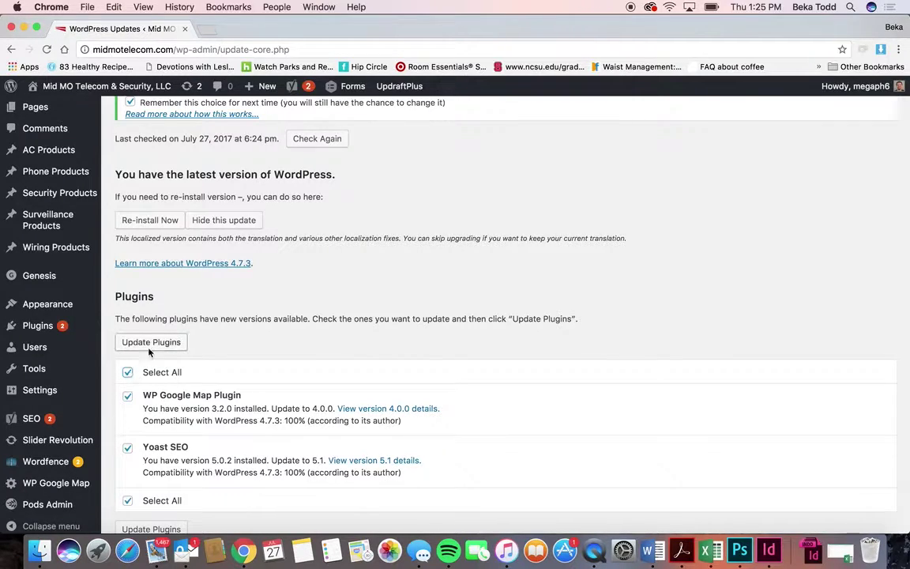
scroll(332, 327, up, 3)
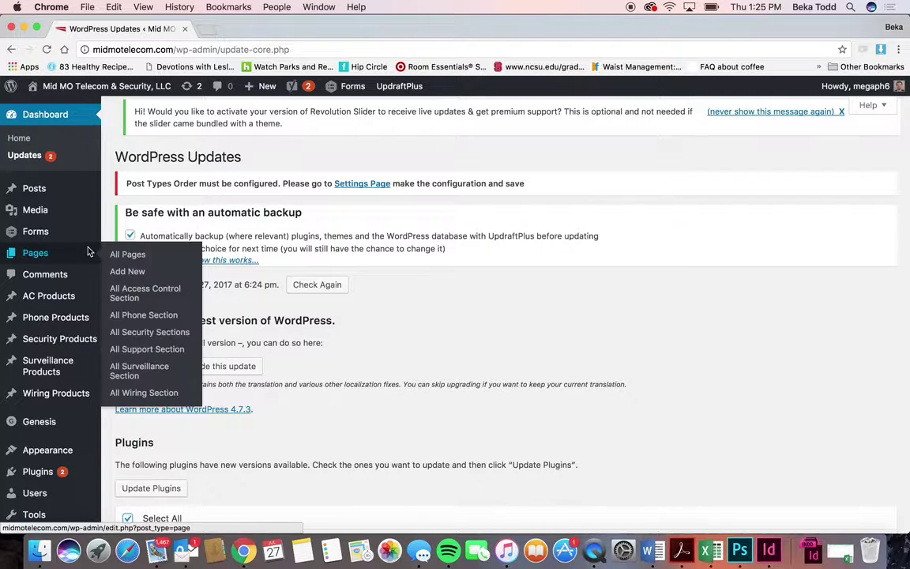
Step: View the list of posts and browse the images and documents in the media library
click(36, 196)
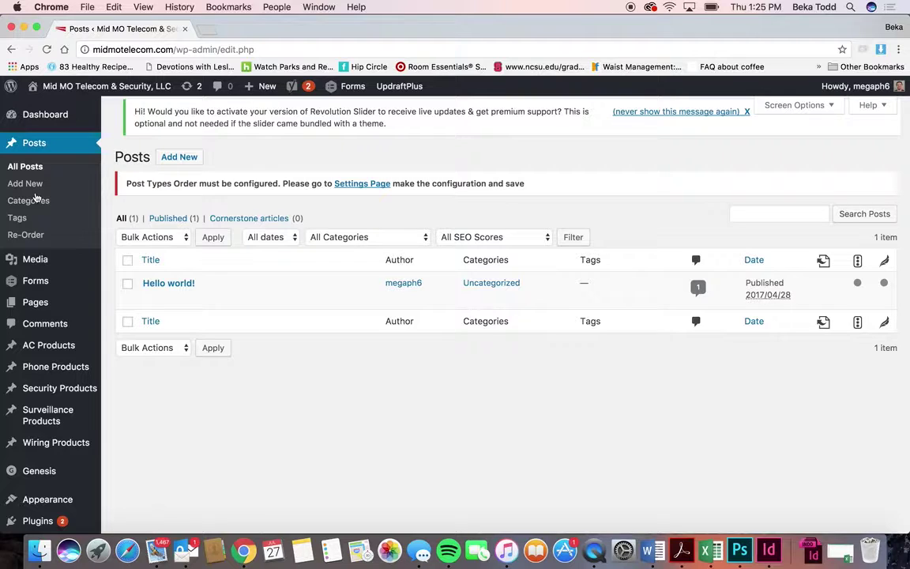
click(37, 259)
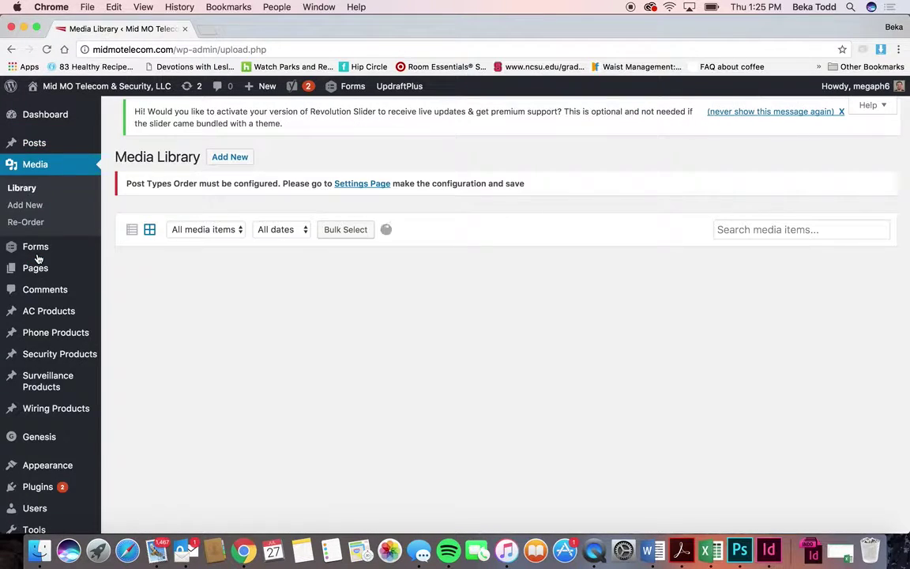
scroll(506, 328, down, 5)
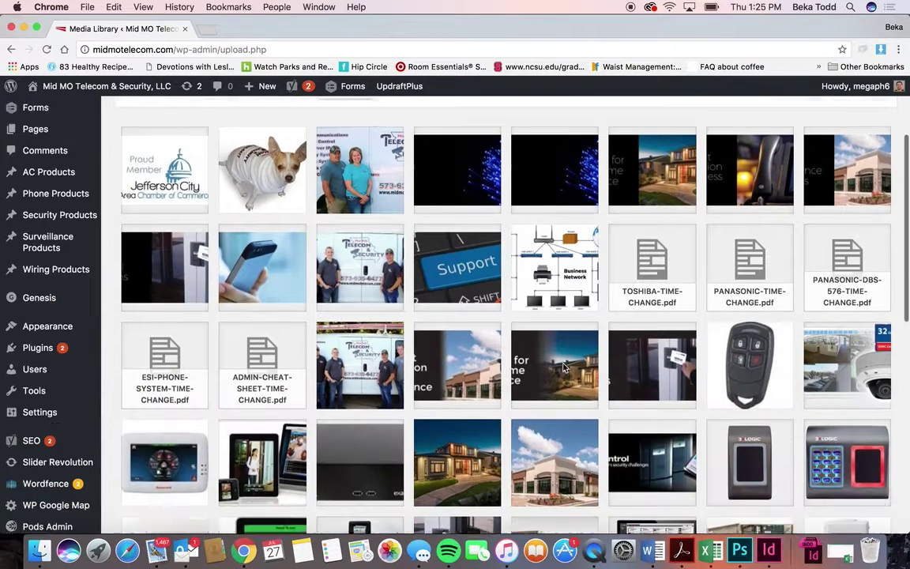
scroll(564, 367, down, 10)
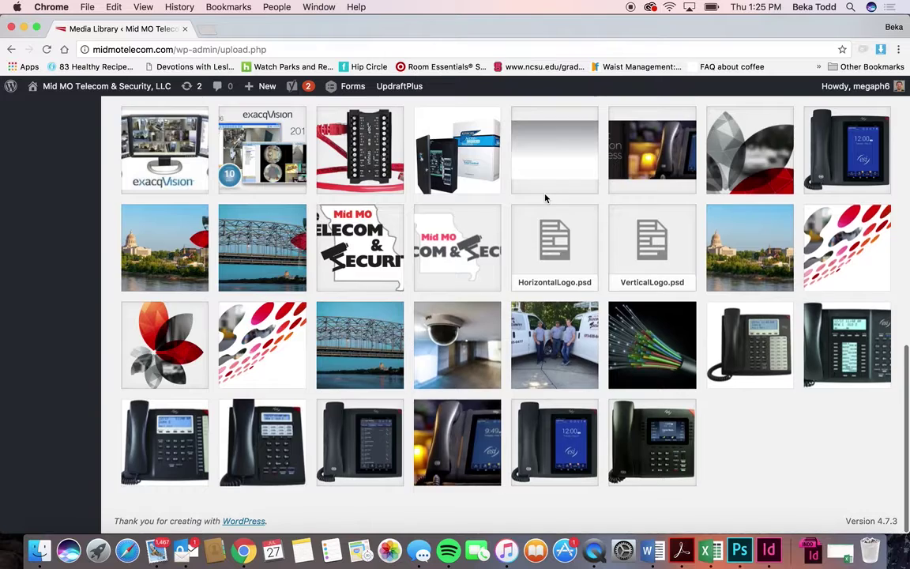
scroll(545, 198, up, 5)
scroll(545, 198, up, 4)
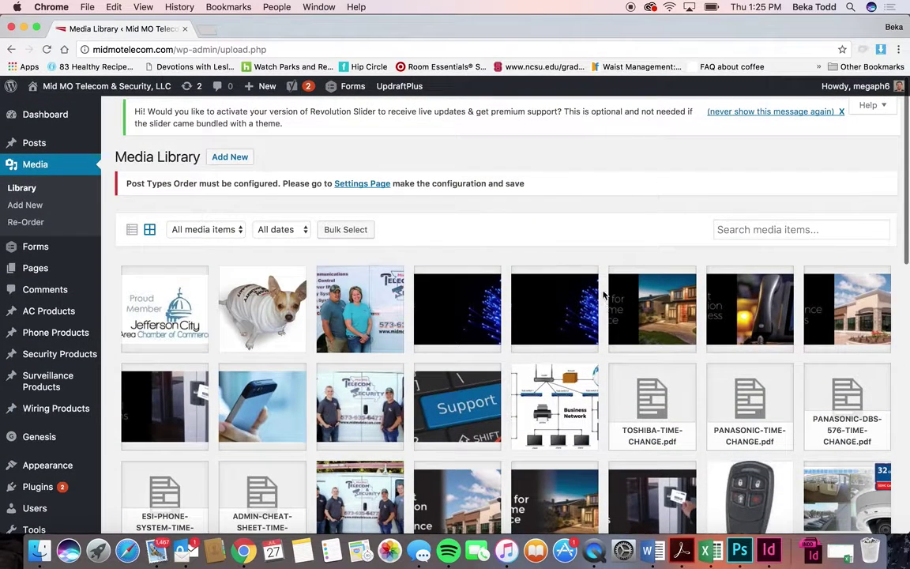
Step: Show the upload area for adding new files to the media library
click(230, 158)
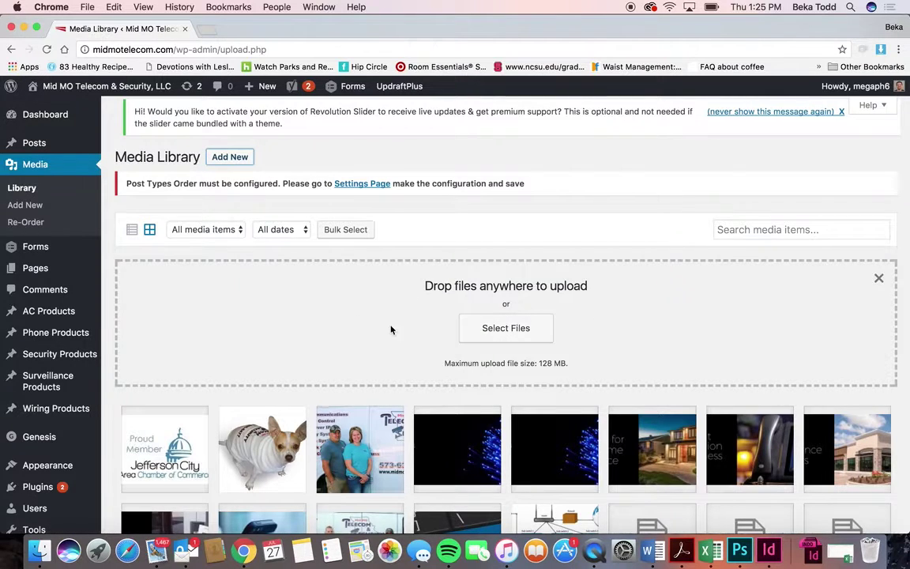
scroll(322, 337, down, 3)
scroll(322, 338, up, 3)
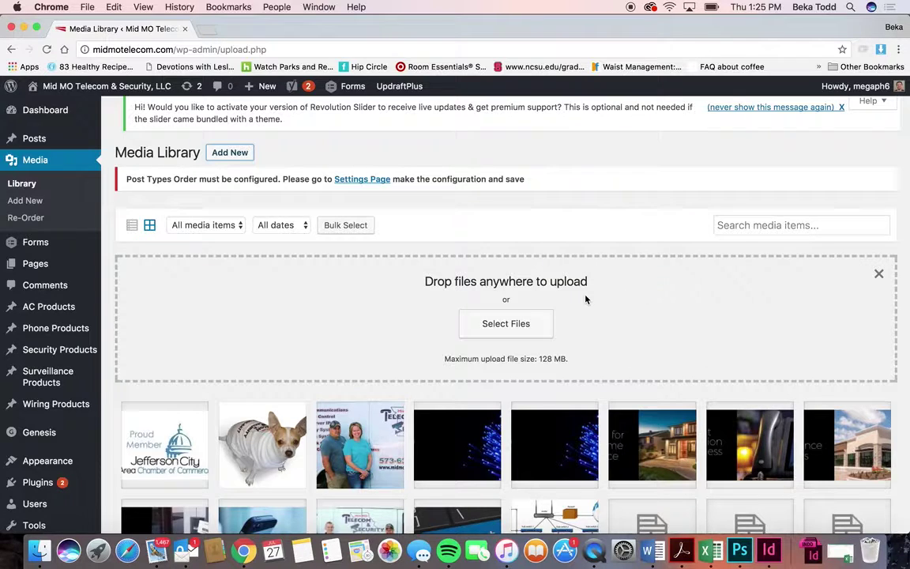
Step: Open the Contact Us form for editing and examine its fields from name to additional details
click(45, 246)
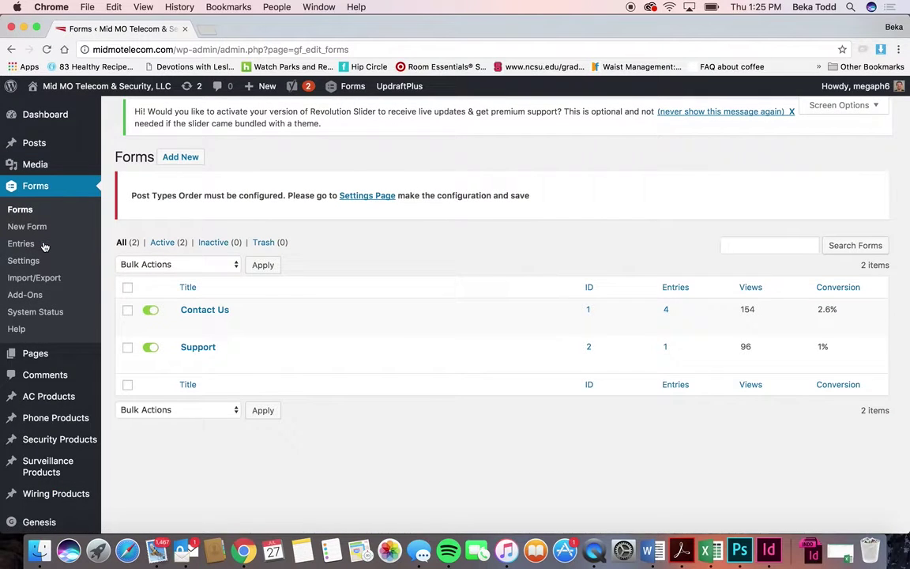
mouse_move(207, 326)
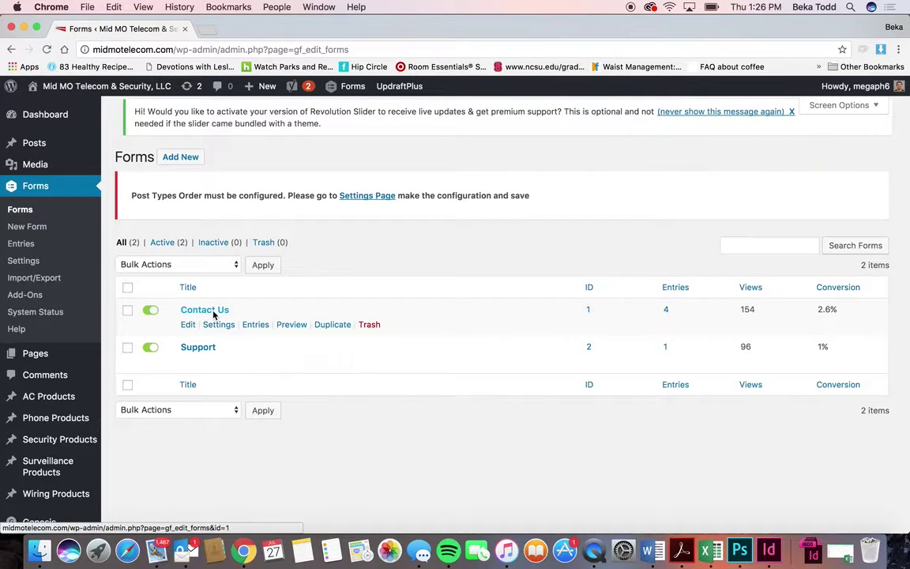
click(208, 310)
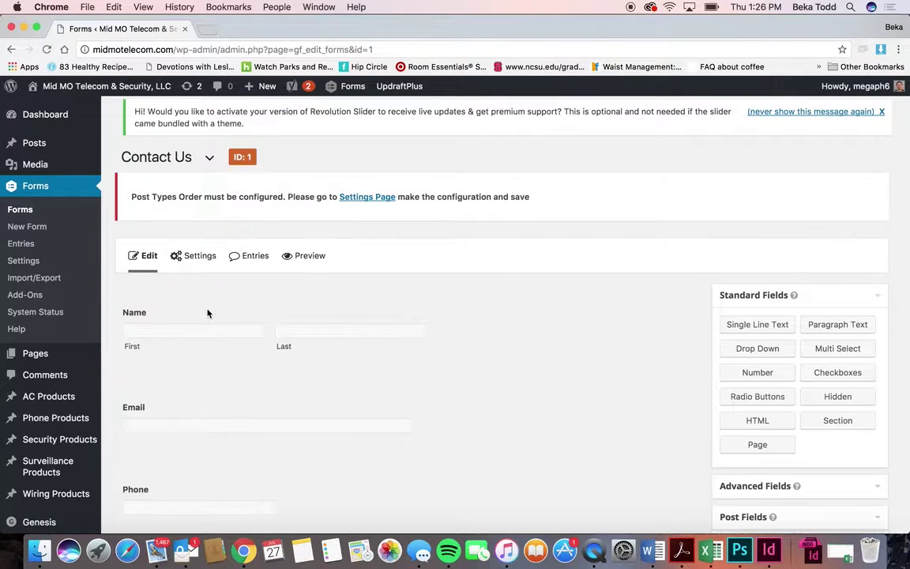
scroll(682, 419, down, 3)
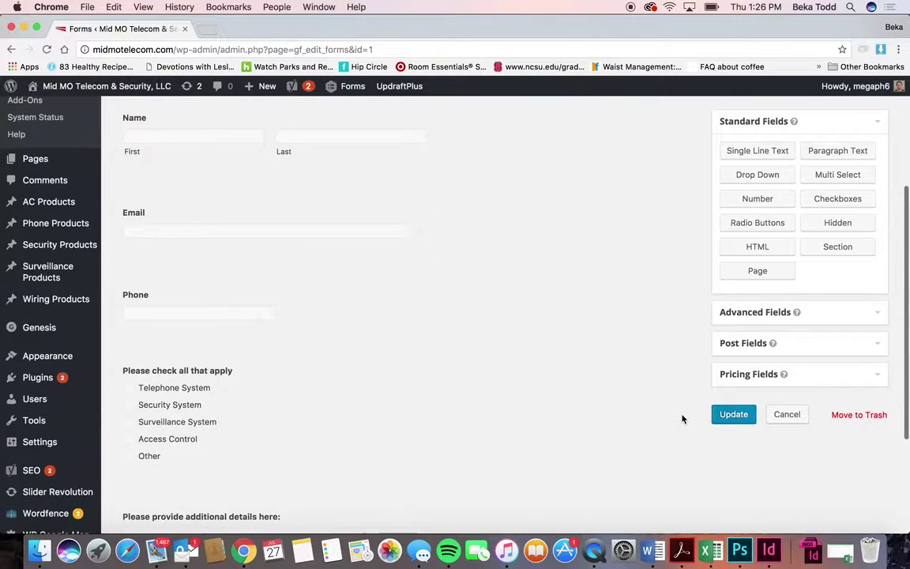
scroll(682, 419, down, 3)
scroll(683, 419, up, 6)
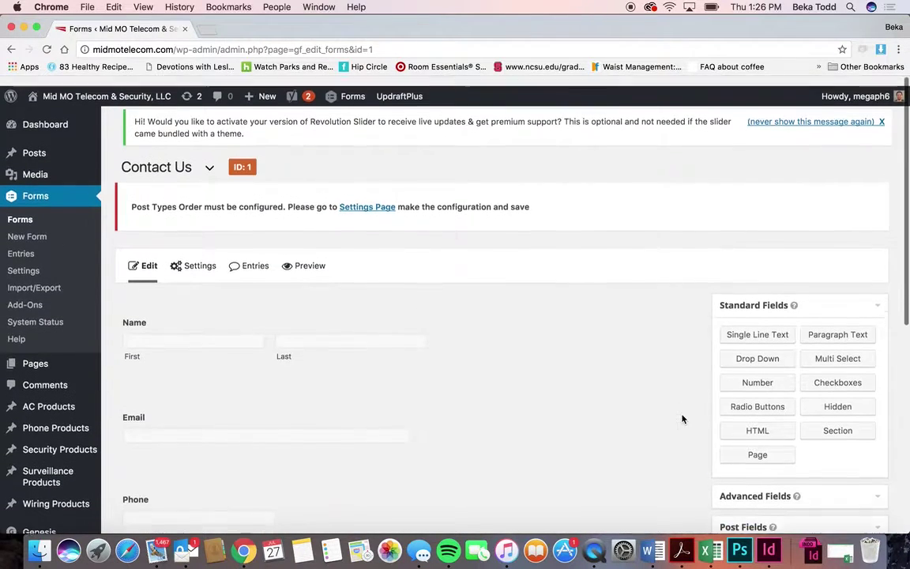
scroll(242, 463, down, 3)
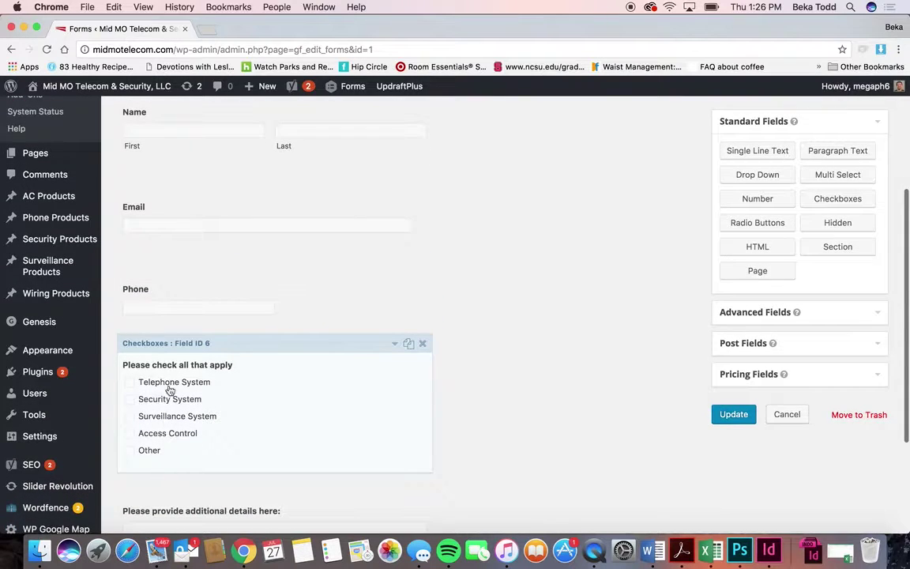
scroll(238, 465, down, 2)
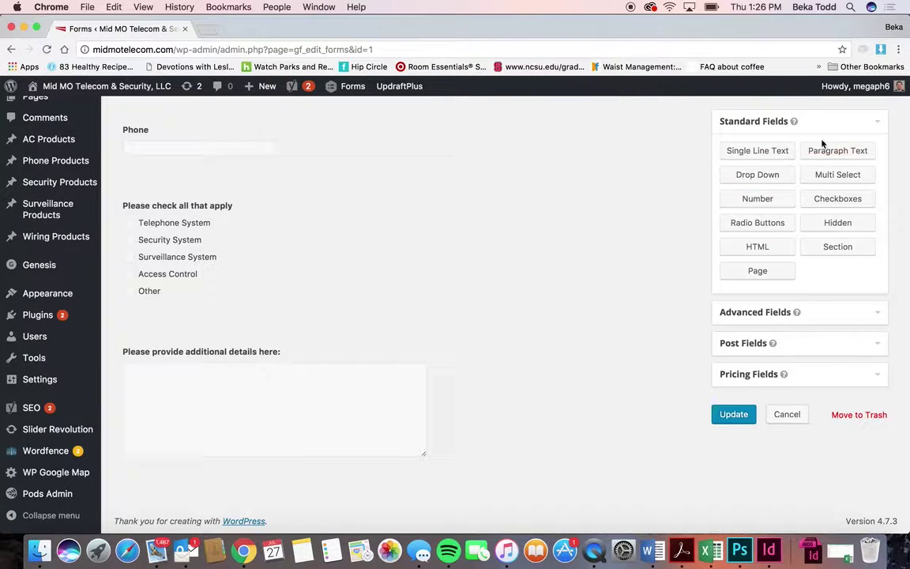
Step: Check the advanced field types and add a standard Multi Select field to the end of the Contact Us form
click(826, 313)
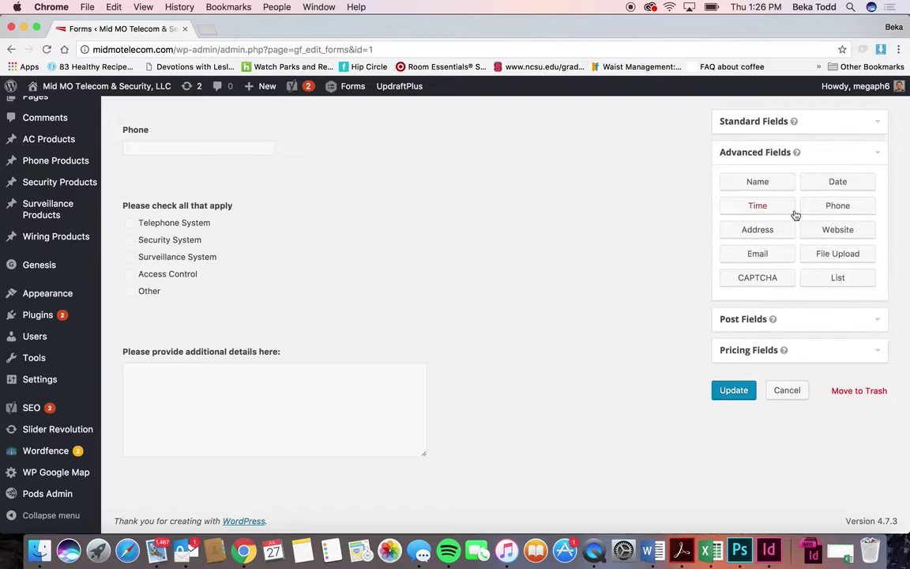
click(829, 122)
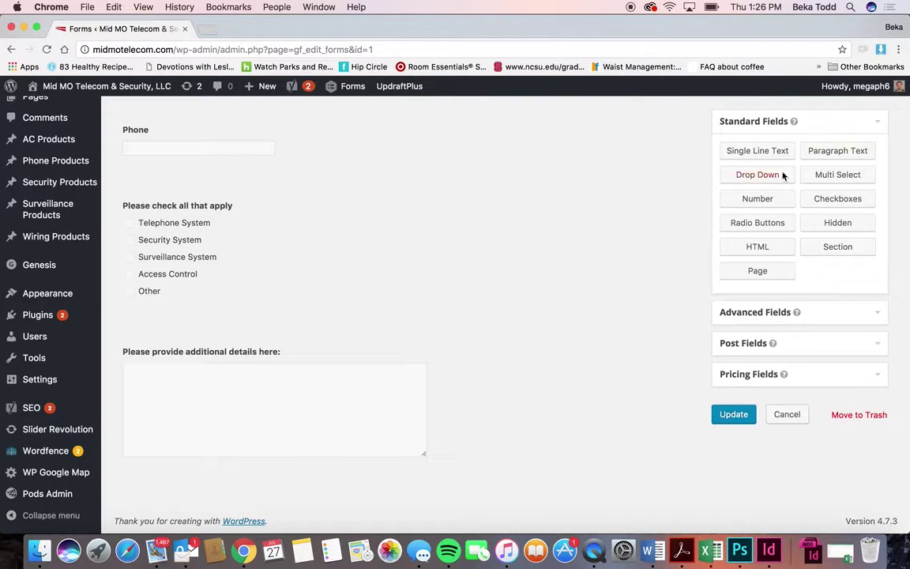
click(837, 175)
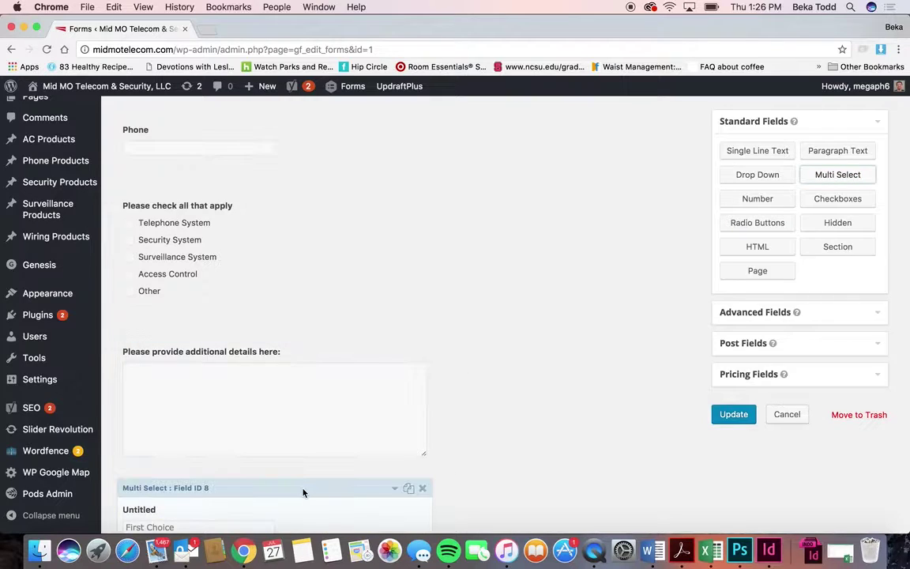
scroll(302, 491, down, 3)
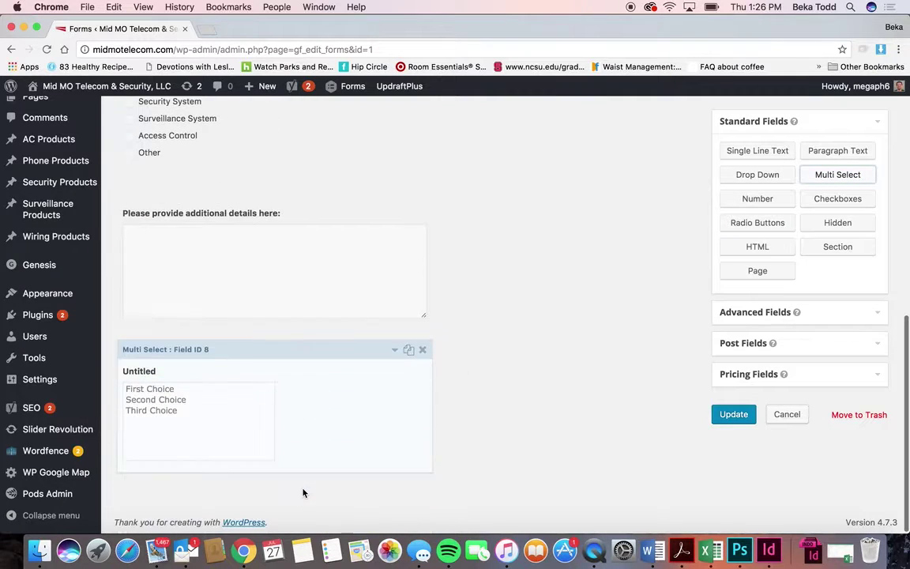
Step: Open the new Multi Select field's settings and add two blank choices below Third Choice
click(232, 384)
scroll(346, 424, down, 3)
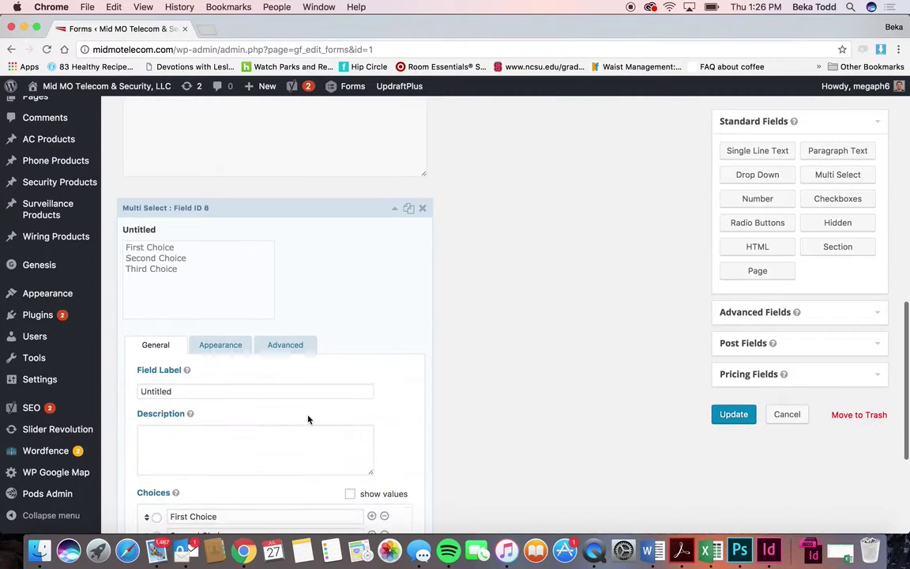
double_click(192, 389)
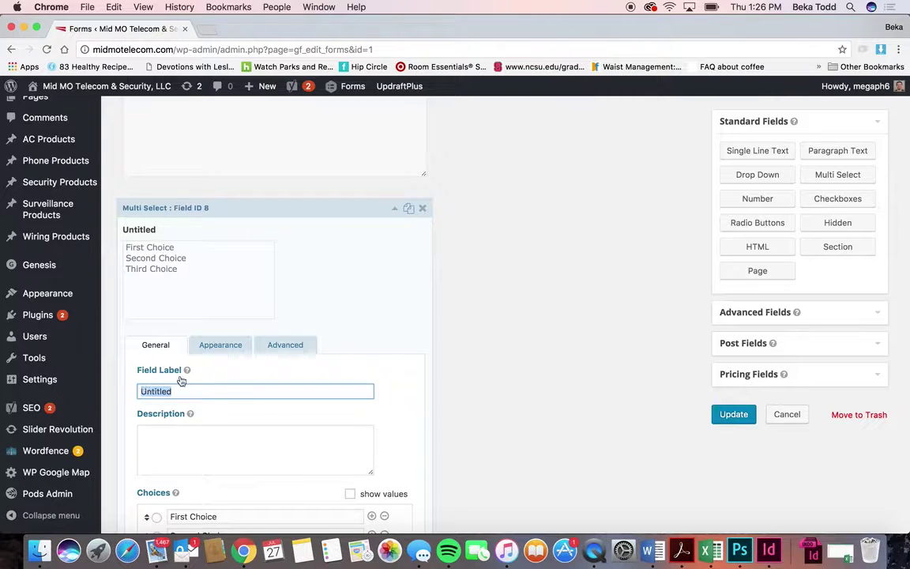
scroll(197, 316, down, 4)
triple_click(209, 348)
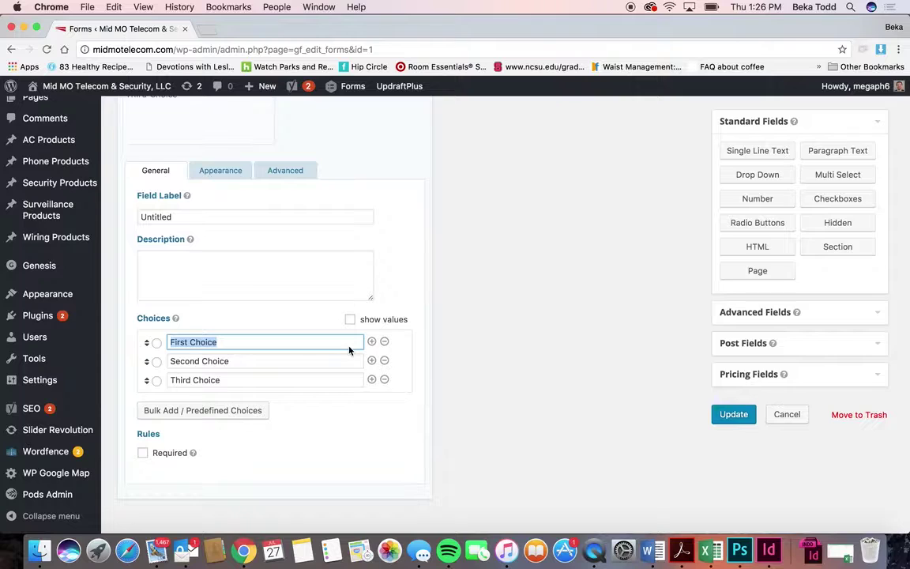
click(371, 380)
click(371, 379)
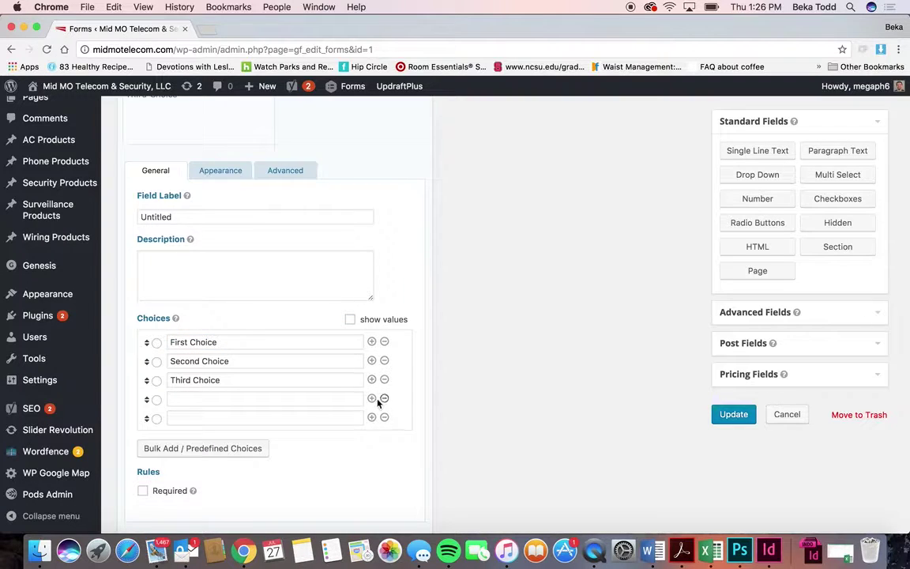
Step: Remove the two blank choices below Third Choice and mark the Multi Select field as required
click(383, 400)
click(383, 400)
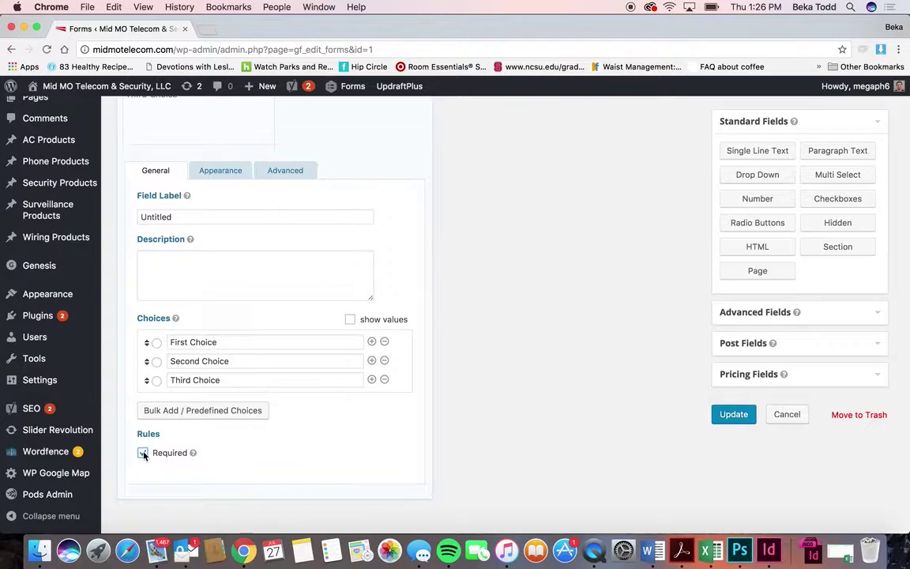
scroll(260, 269, up, 3)
scroll(260, 268, up, 1)
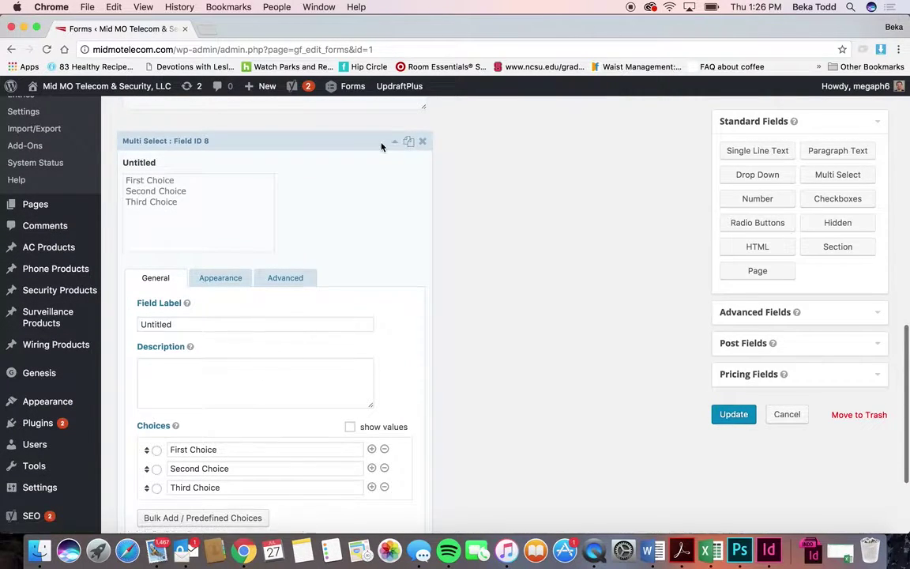
Step: Collapse and duplicate the Multi Select field, and delete the duplicate
click(410, 144)
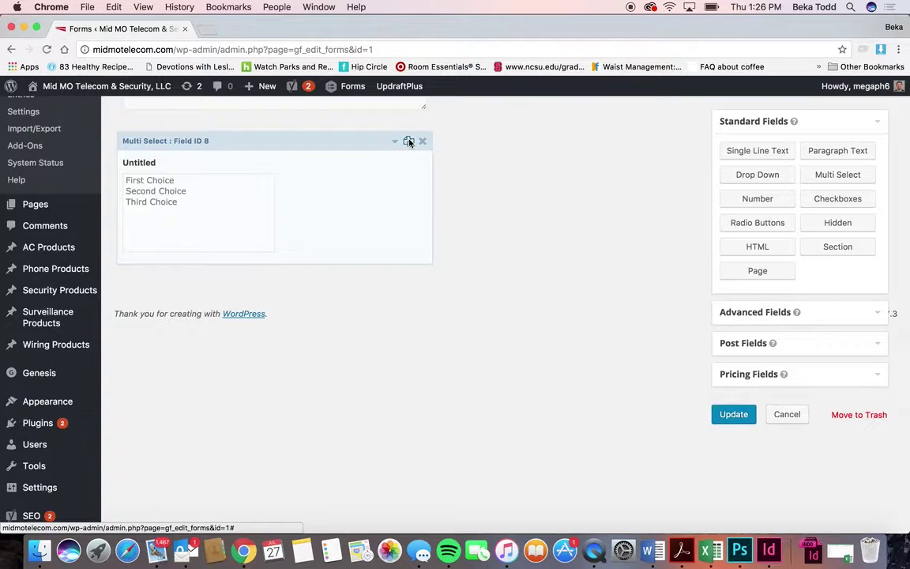
click(409, 142)
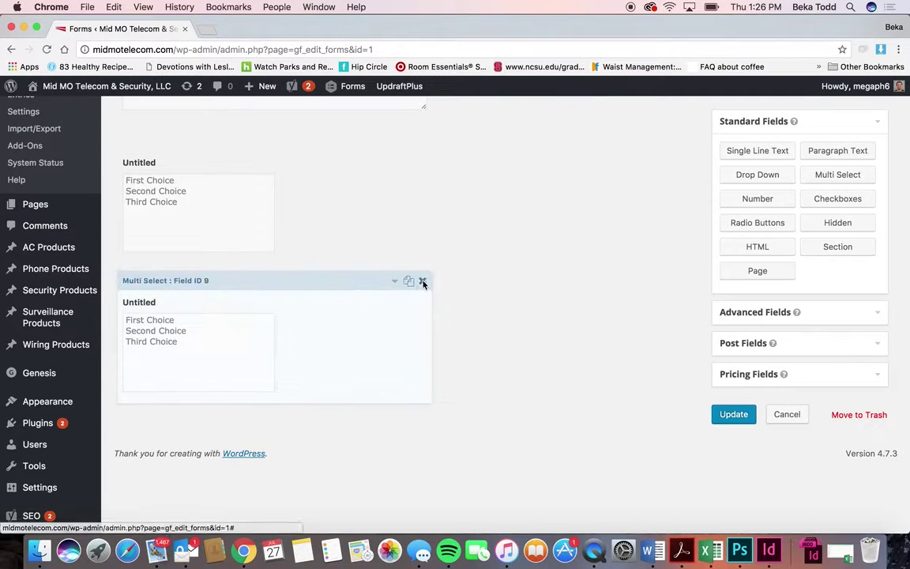
click(423, 281)
click(566, 153)
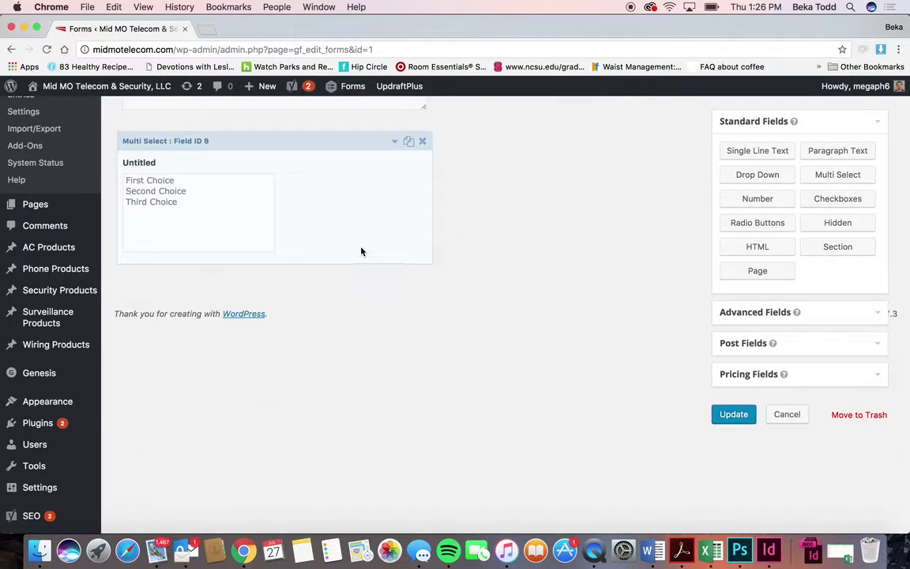
Step: Move the Multi Select field up so it sits directly below the Phone field
click(295, 202)
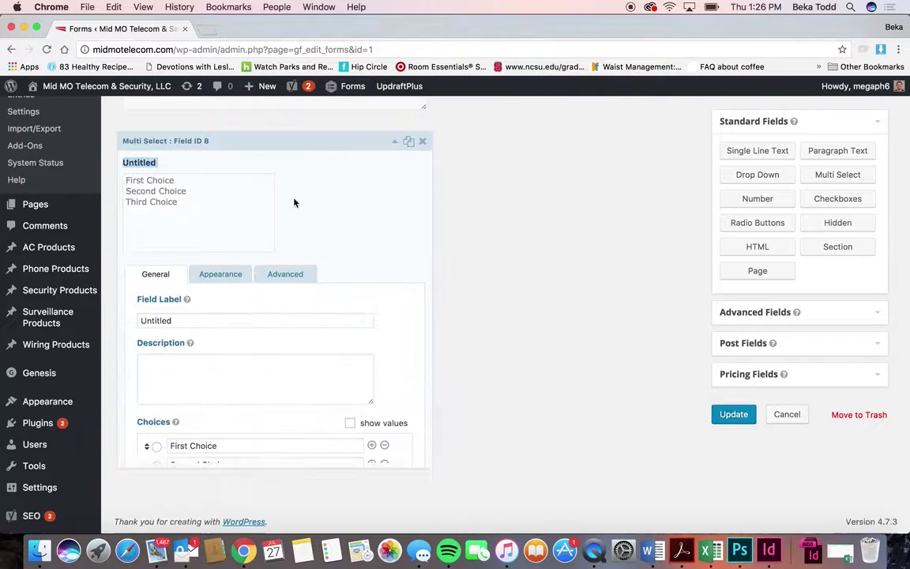
scroll(293, 203, up, 1)
scroll(294, 202, up, 2)
click(311, 259)
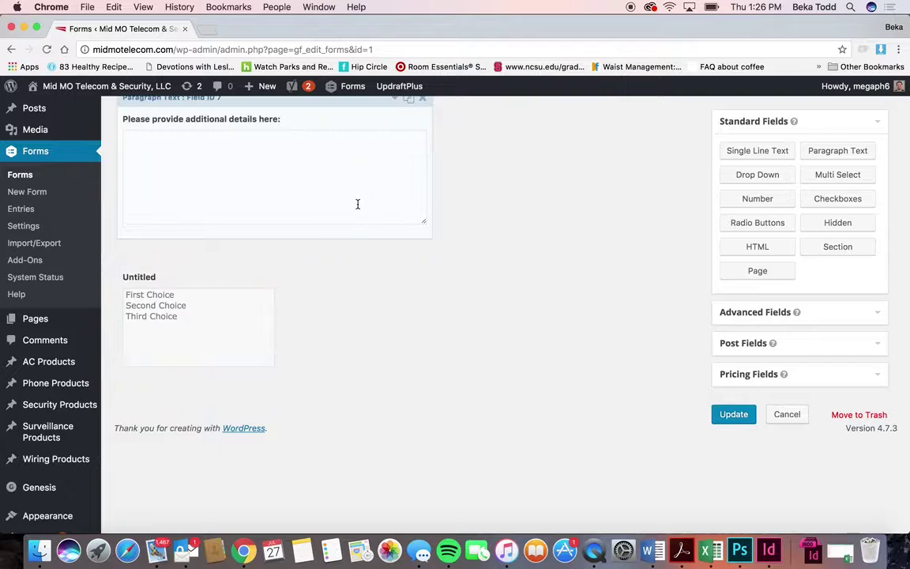
scroll(314, 319, up, 4)
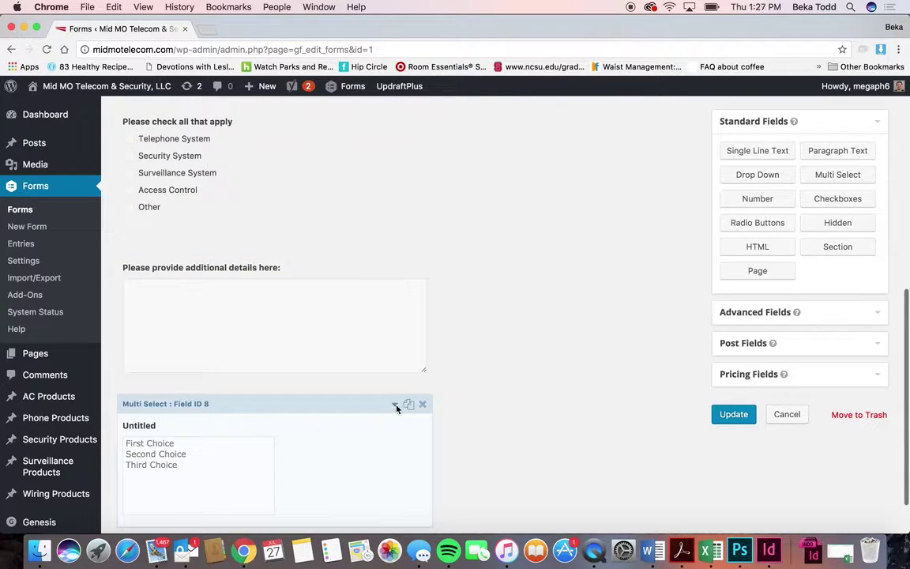
drag(351, 412, 367, 225)
scroll(368, 206, up, 3)
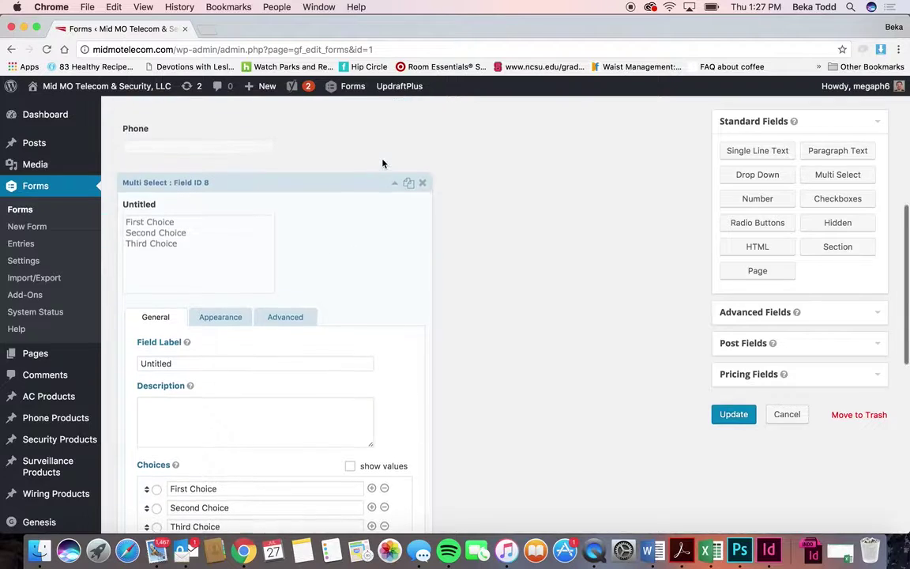
Step: Delete the Multi Select field from the Contact Us form along with its entry data
click(422, 184)
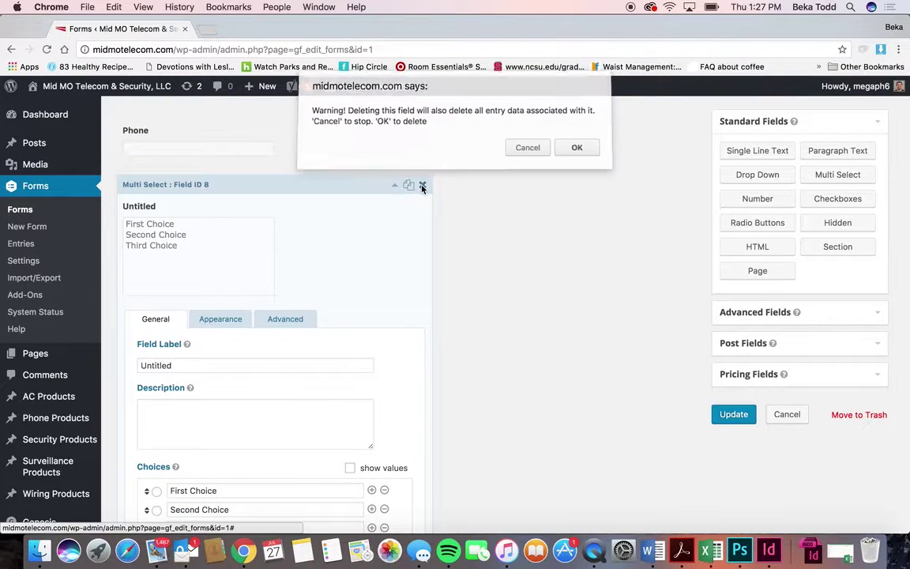
click(576, 150)
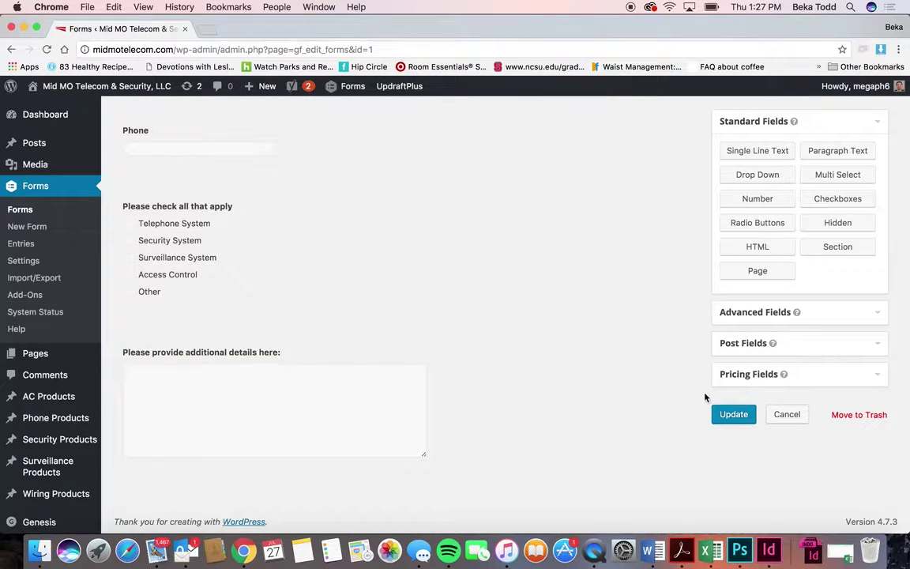
scroll(503, 315, up, 5)
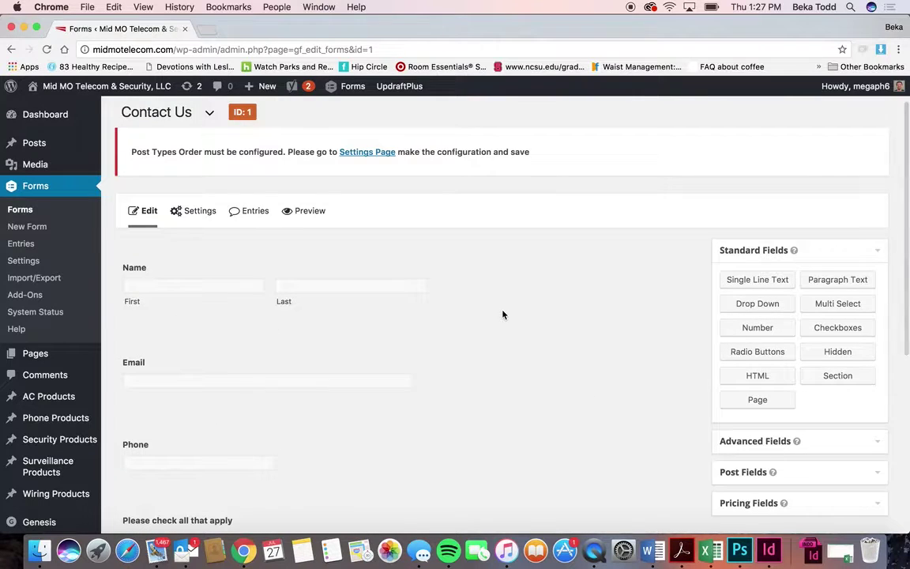
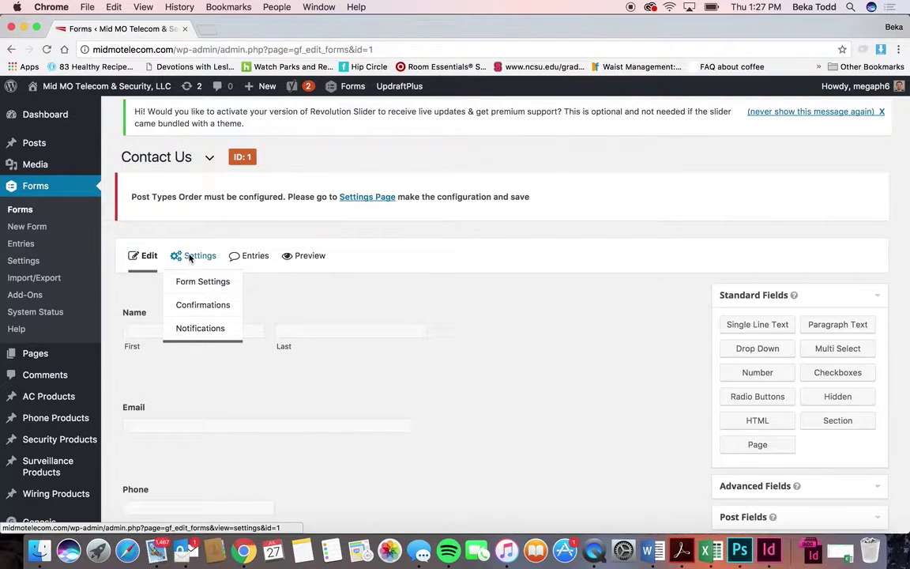
Step: Open the Contact Us form's notifications without saving the form changes, and duplicate the Admin Notification
click(189, 332)
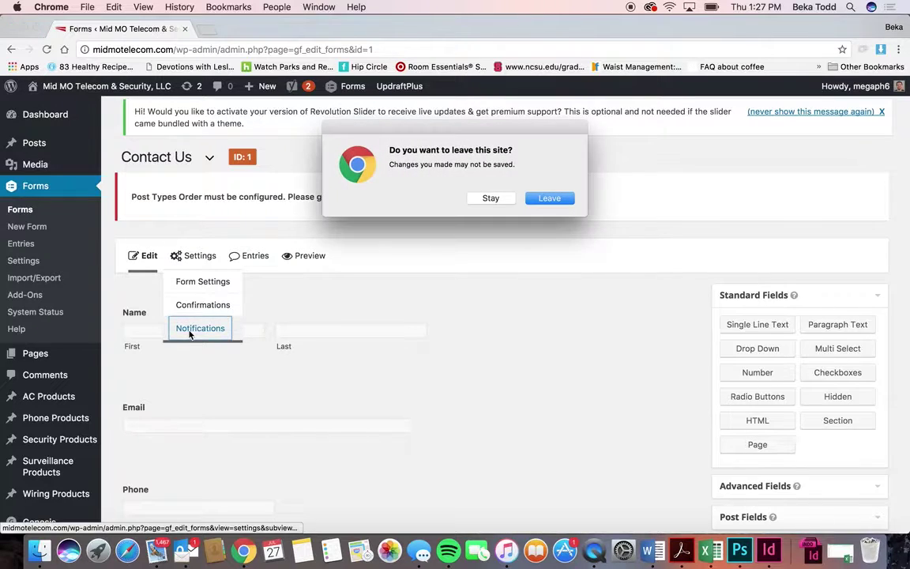
click(552, 198)
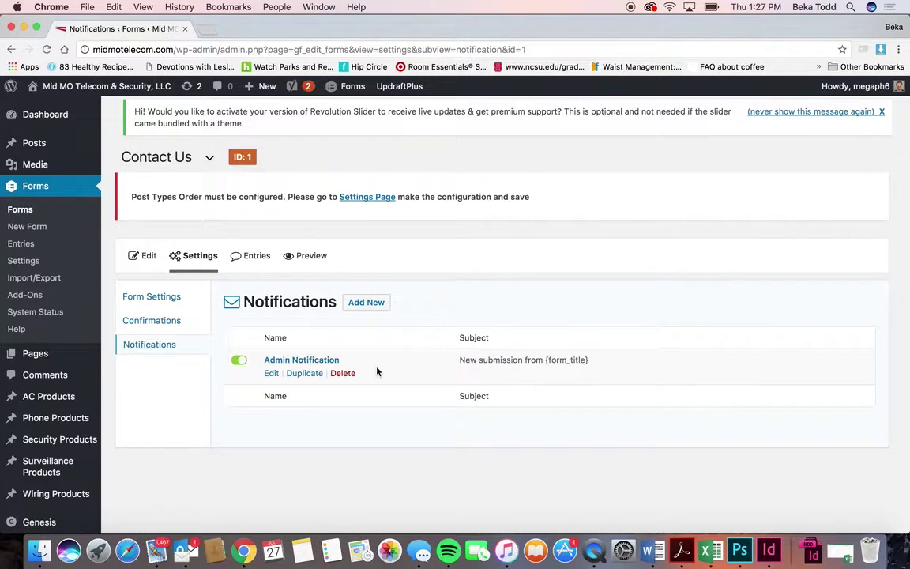
click(301, 376)
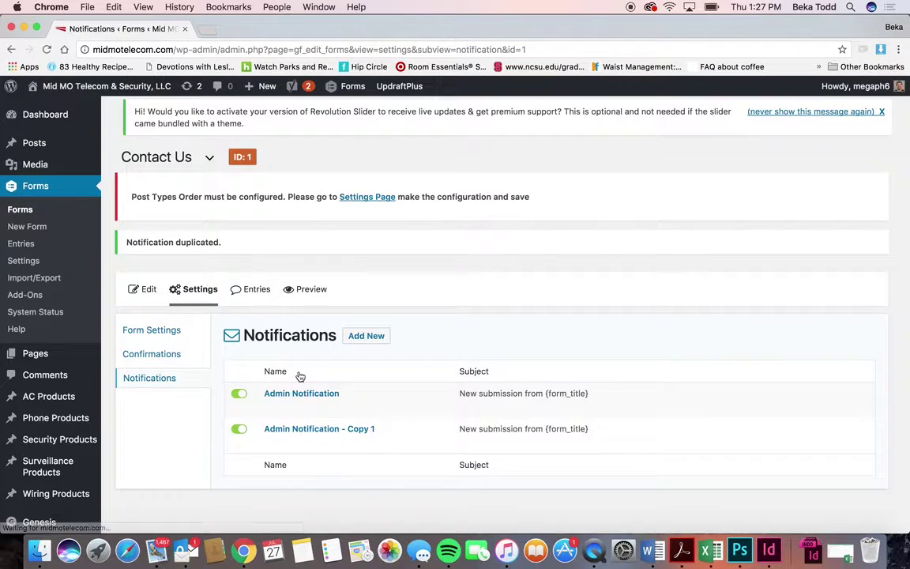
Step: Open Admin Notification - Copy 1 and review its settings, from the send-to email down to conditional logic
click(314, 429)
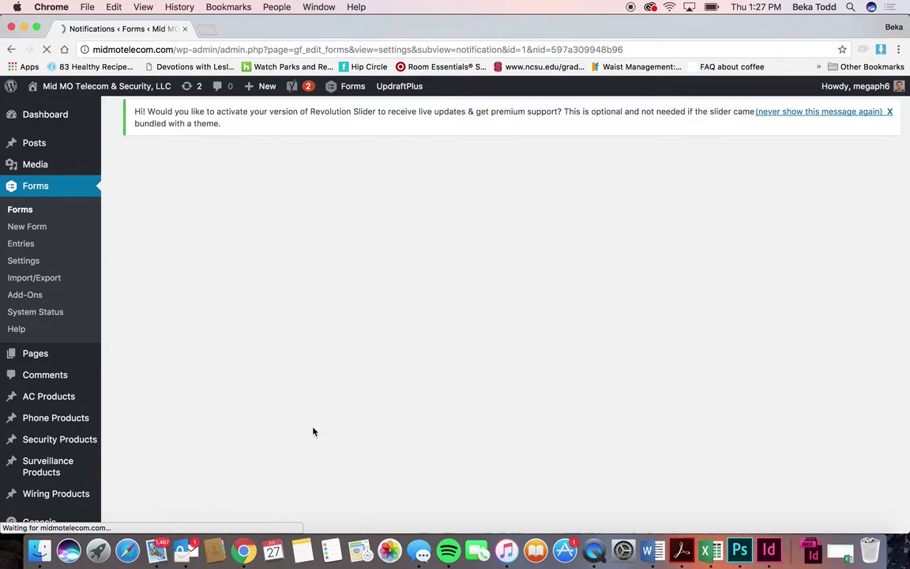
scroll(316, 406, down, 2)
drag(506, 330, 309, 330)
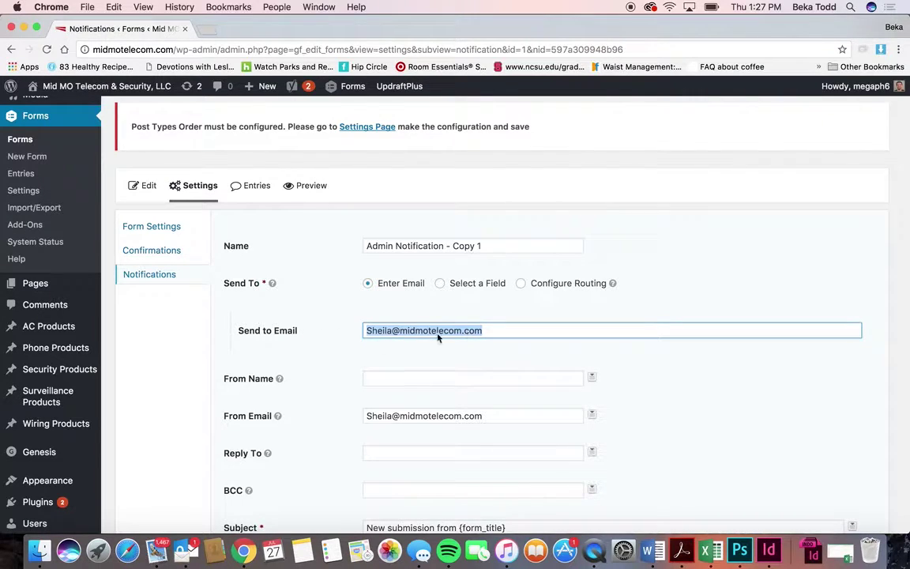
scroll(379, 342, down, 5)
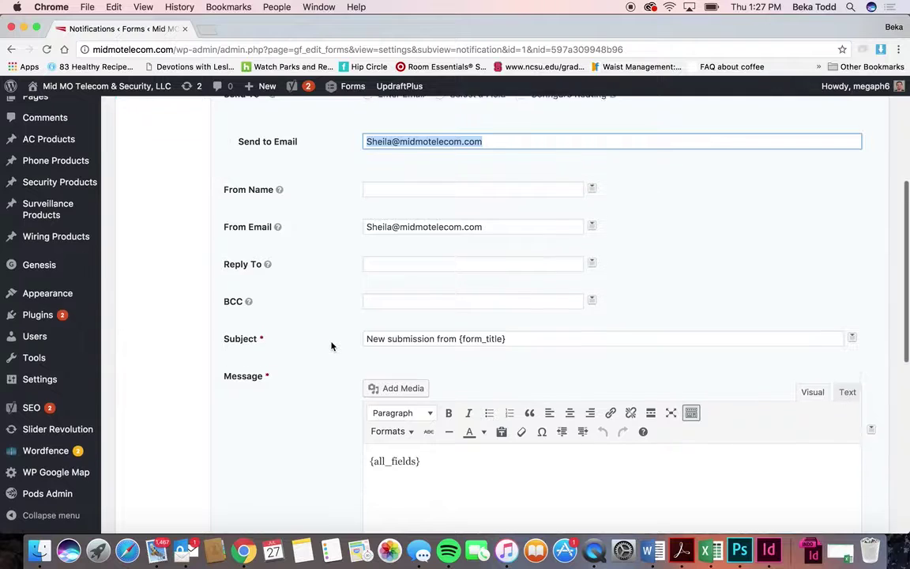
scroll(319, 363, down, 10)
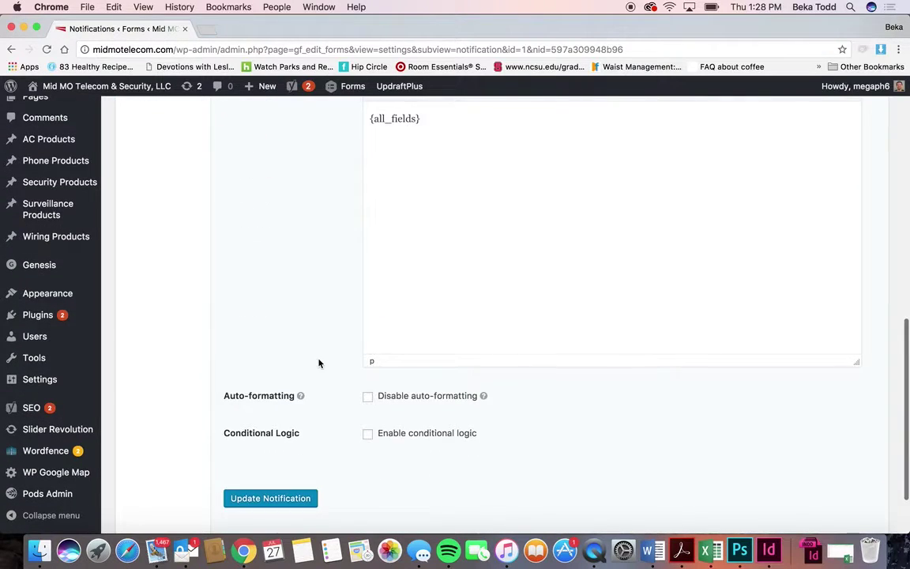
scroll(320, 363, up, 20)
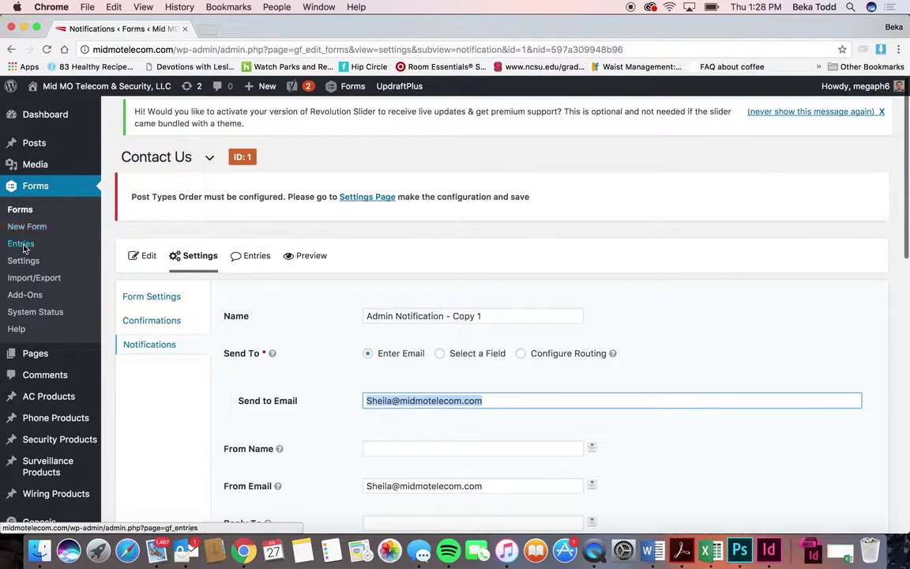
Step: View the entries of the Contact Us and Support forms, returning to the list of forms
click(24, 245)
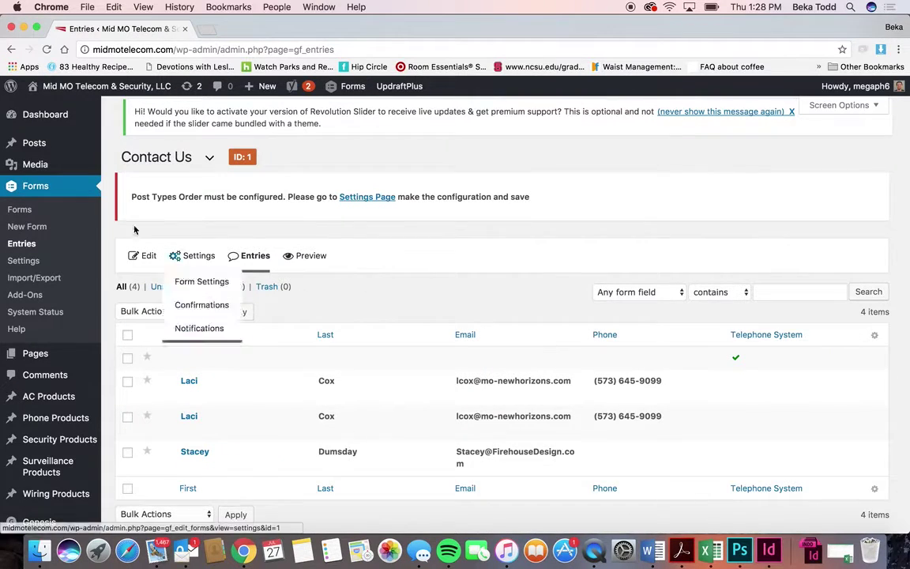
click(20, 211)
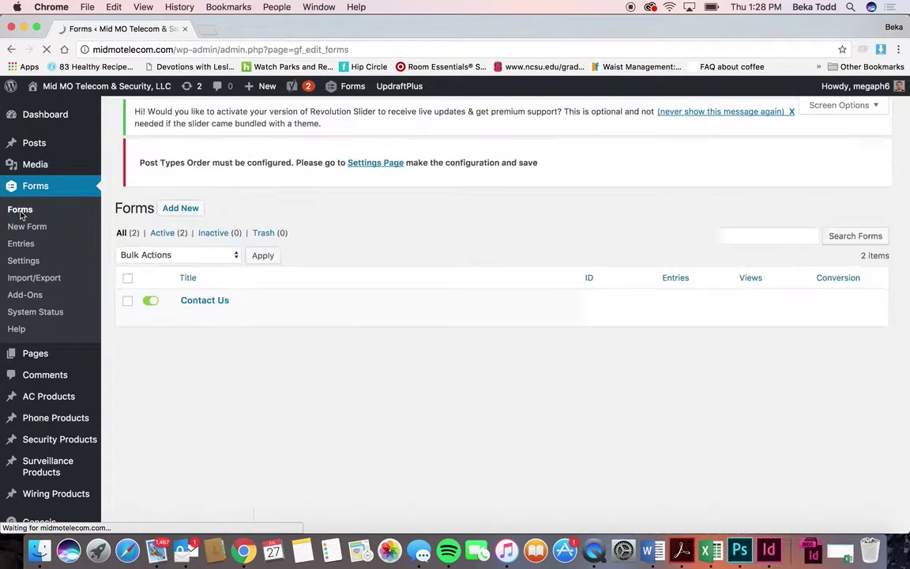
mouse_move(219, 324)
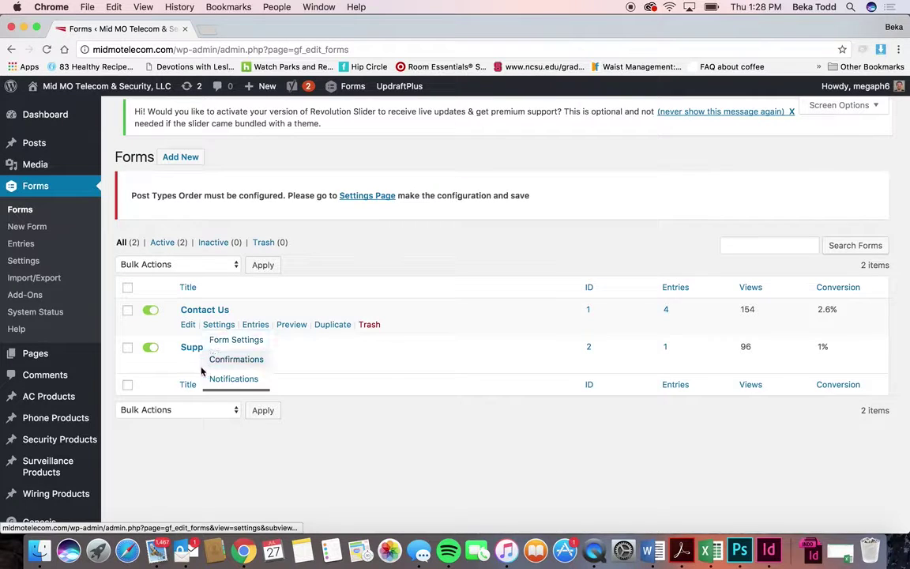
click(257, 325)
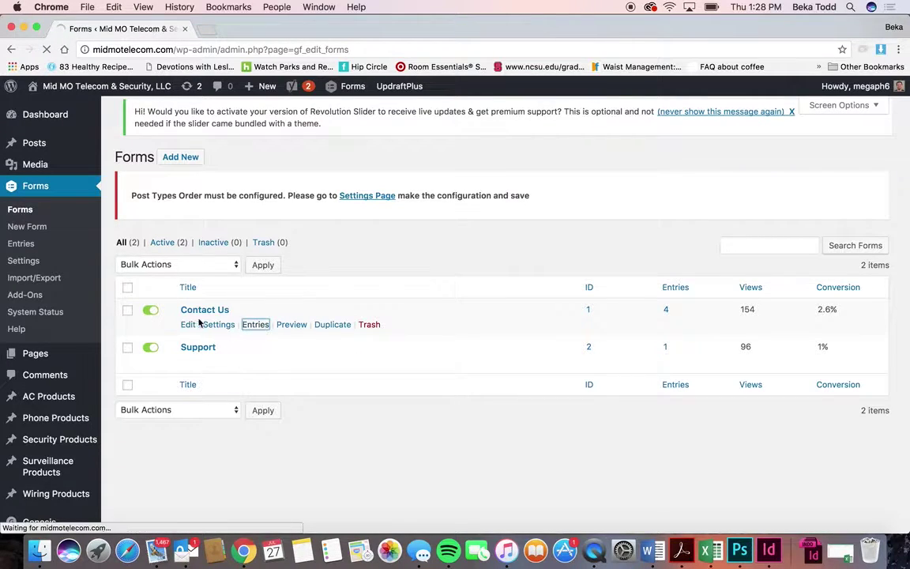
scroll(296, 420, down, 3)
scroll(296, 420, left, 5)
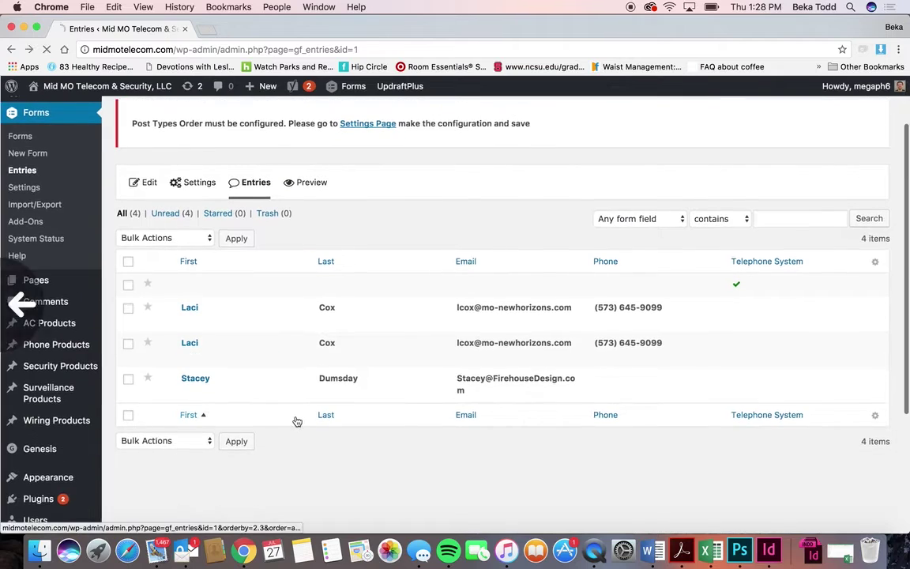
click(259, 362)
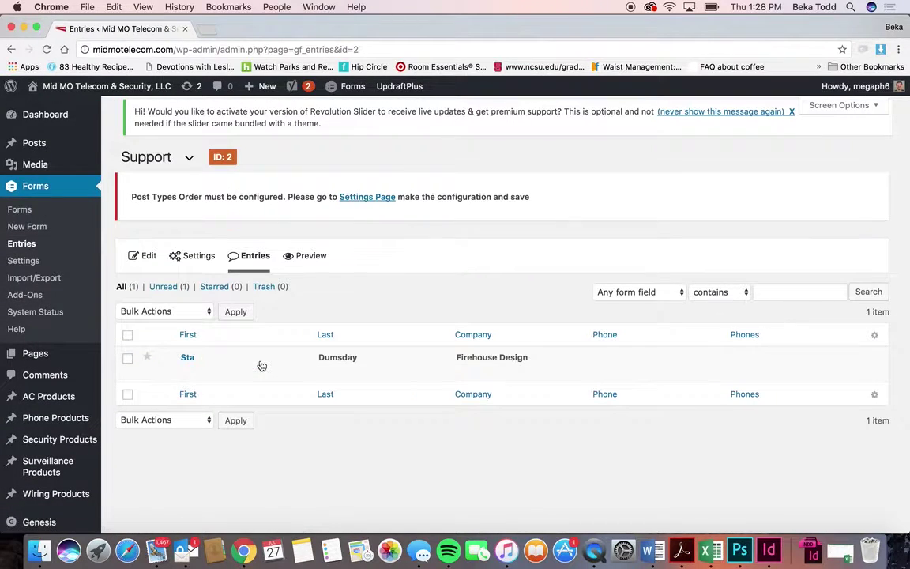
scroll(261, 366, left, 5)
mouse_move(205, 368)
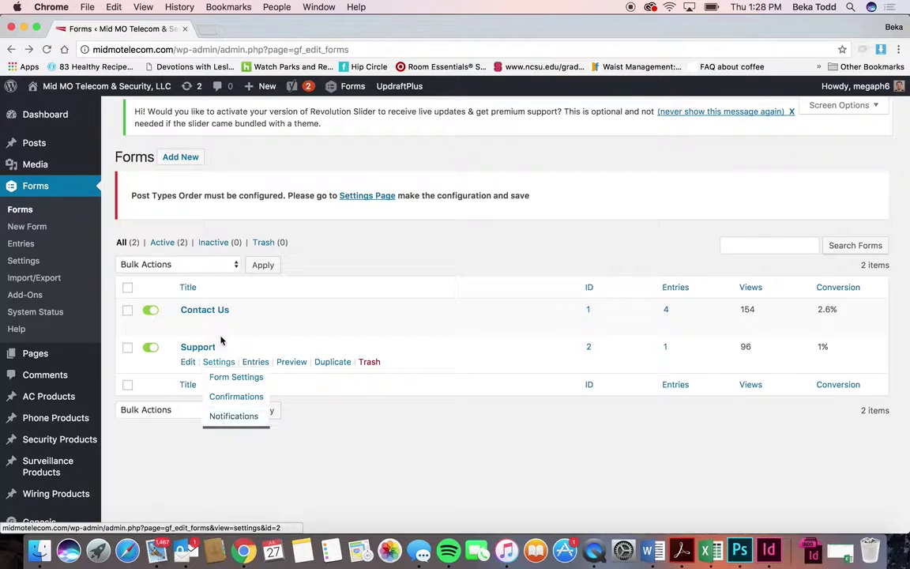
mouse_move(219, 325)
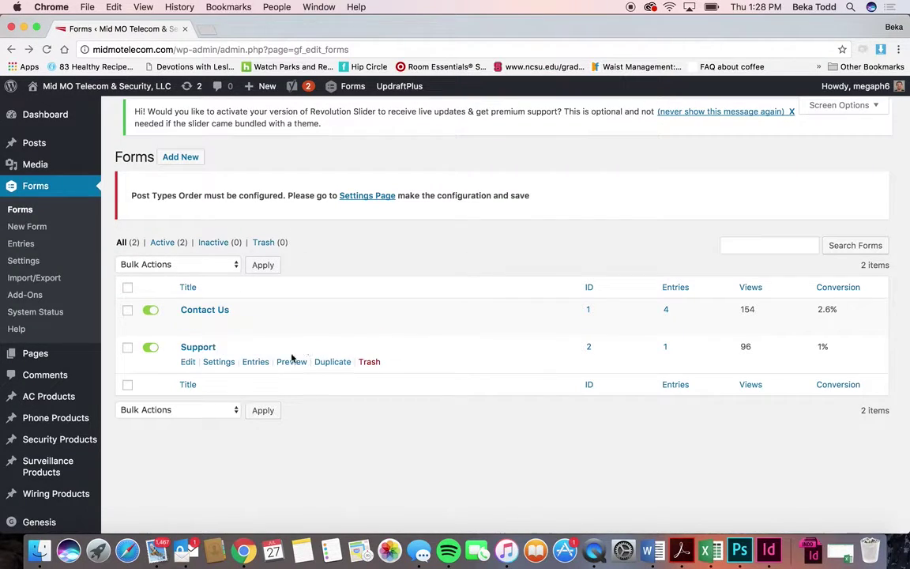
Step: Show the list of all pages and open the site's public home page in a new browser tab
mouse_move(33, 356)
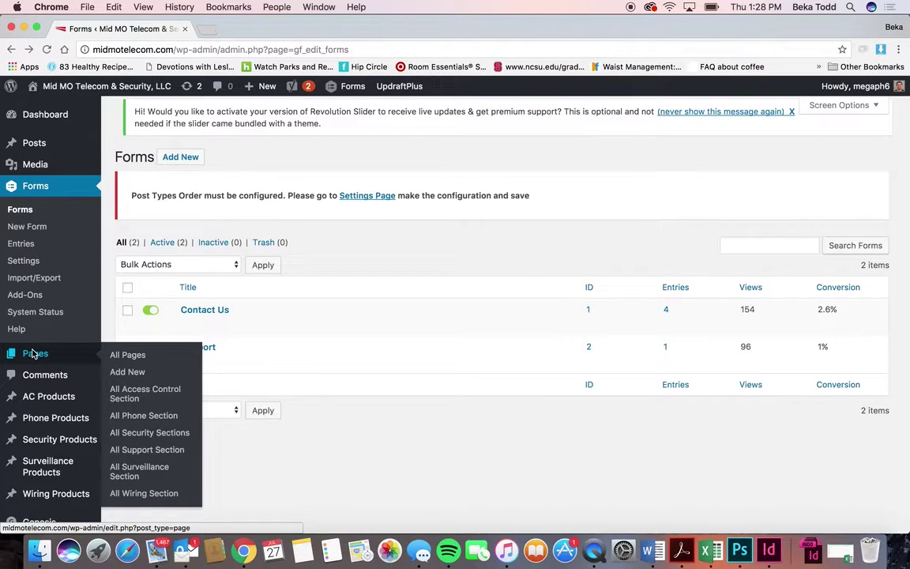
click(33, 355)
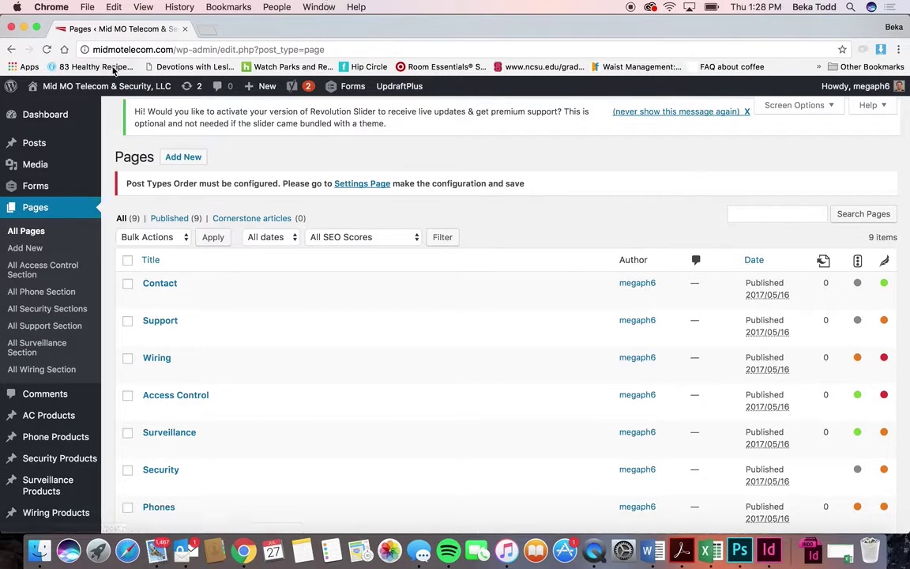
right_click(94, 85)
click(111, 93)
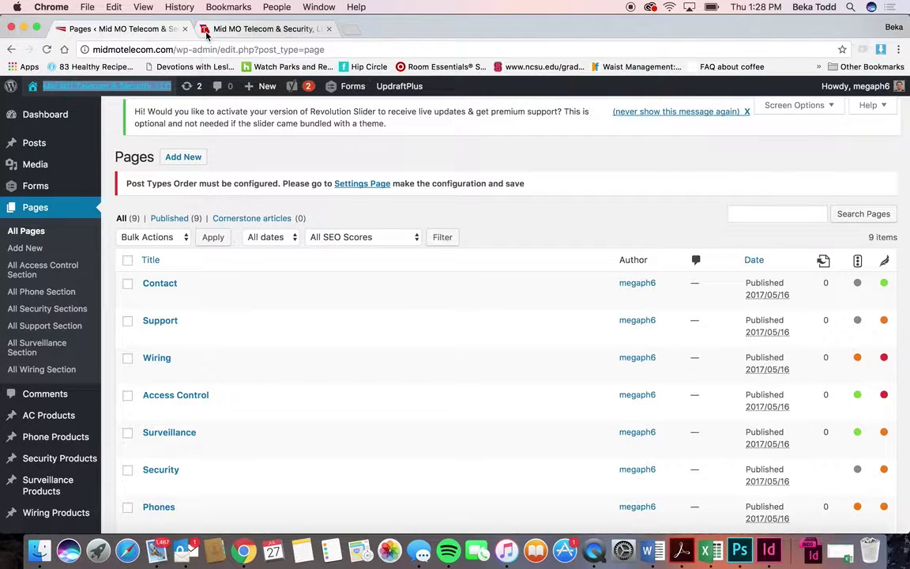
click(207, 32)
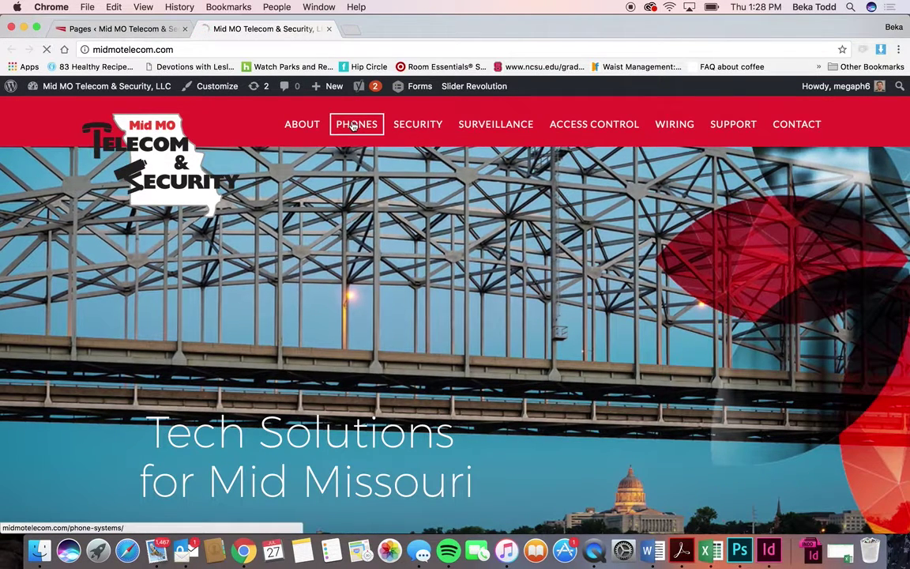
Step: Open the Phones page on the live site and examine its phone product listings
click(354, 125)
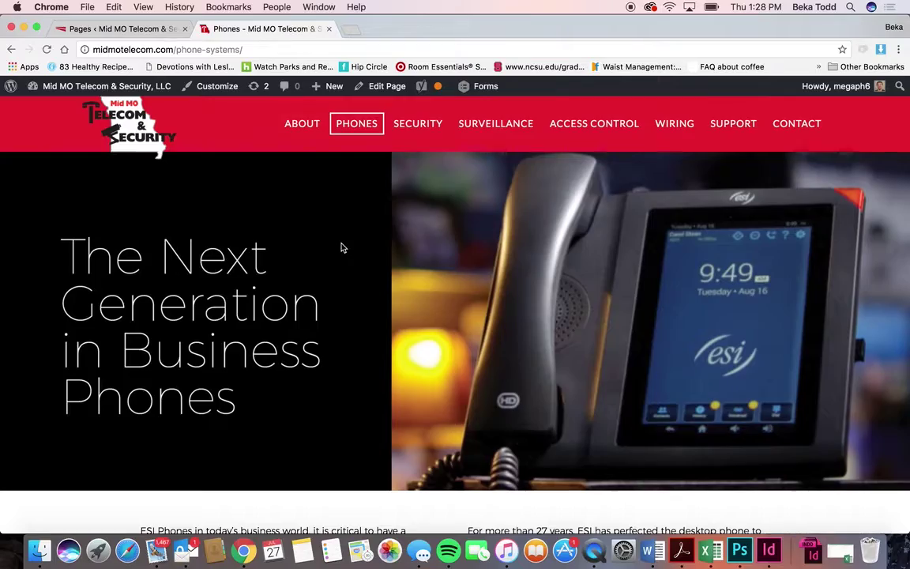
scroll(341, 248, down, 10)
scroll(341, 248, down, 15)
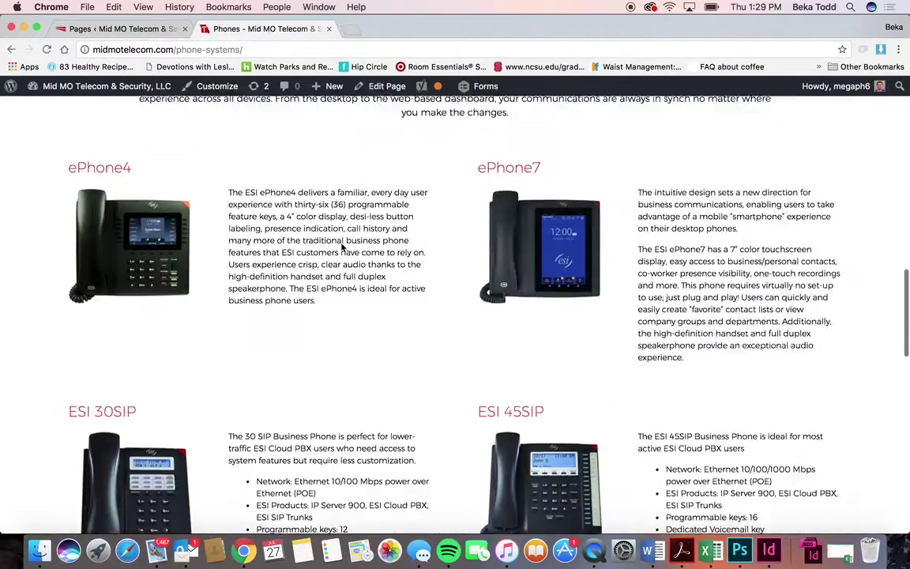
Step: Review the live Phones page from its header through the intro text and Features to the Cloud Services Business Phones section
scroll(341, 248, down, 10)
scroll(341, 248, up, 20)
scroll(341, 248, up, 10)
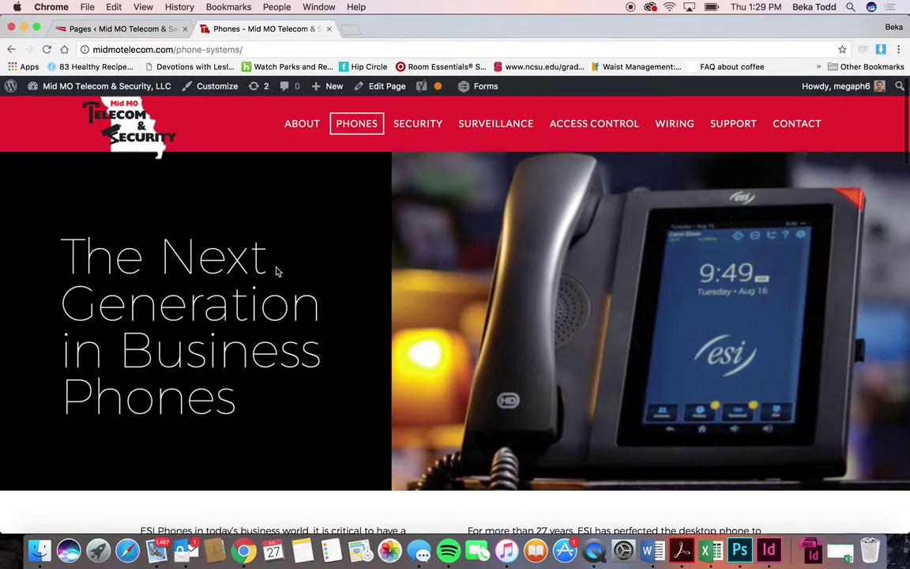
scroll(419, 360, down, 5)
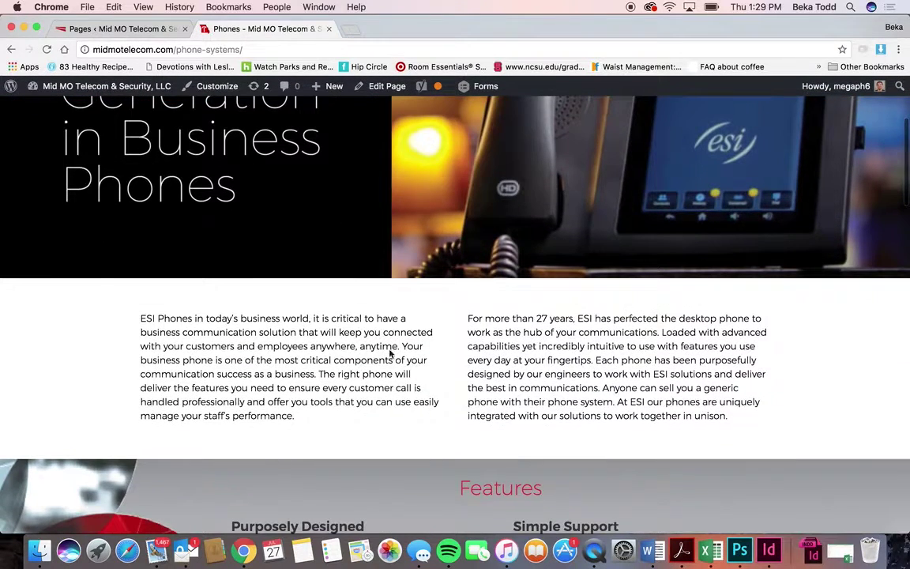
scroll(490, 380, down, 6)
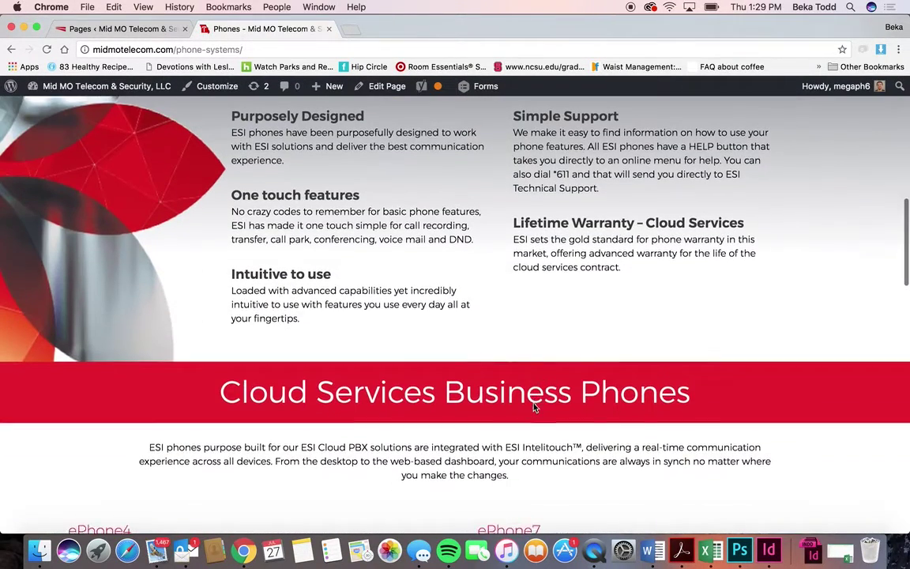
scroll(376, 345, down, 5)
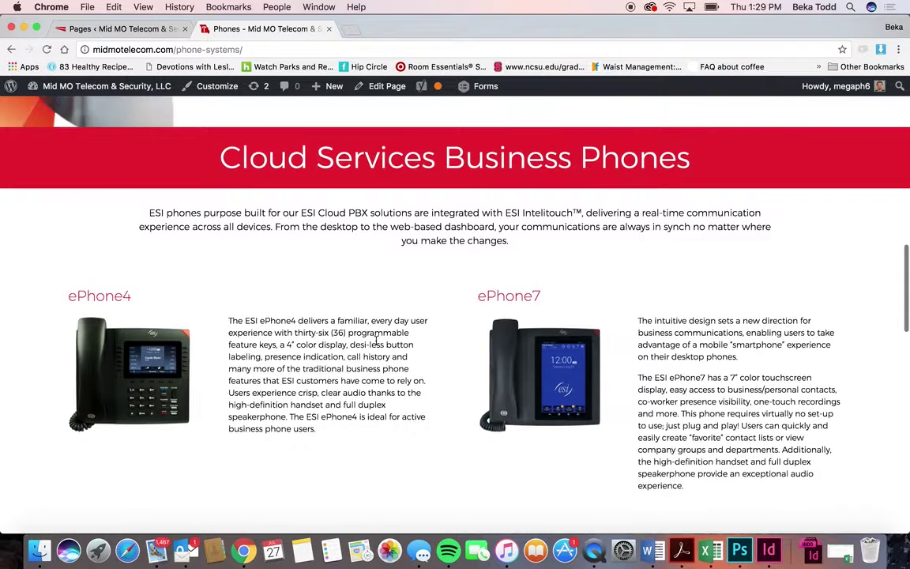
Step: Return to the admin's page list, open the Phones page for editing, and show the list of all phone sections
click(121, 26)
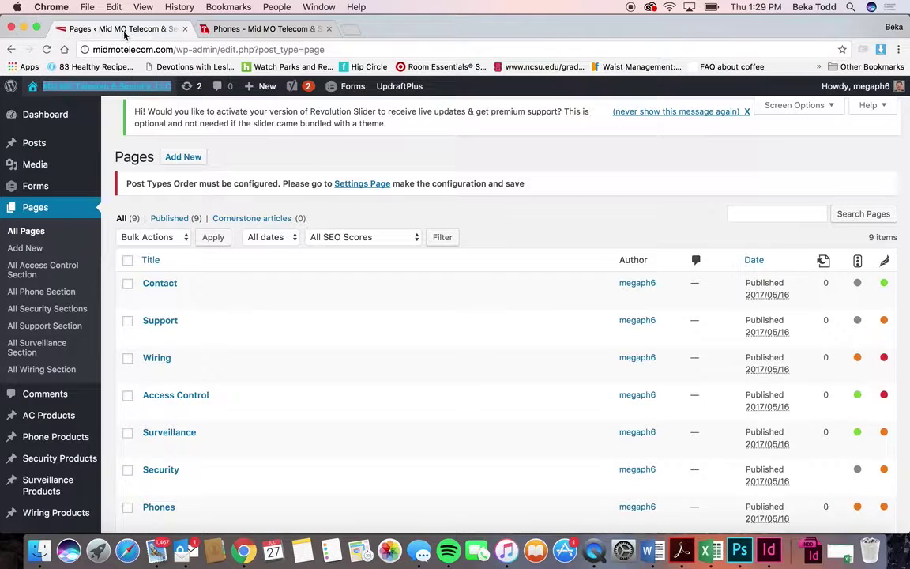
scroll(166, 458, down, 1)
scroll(166, 458, down, 3)
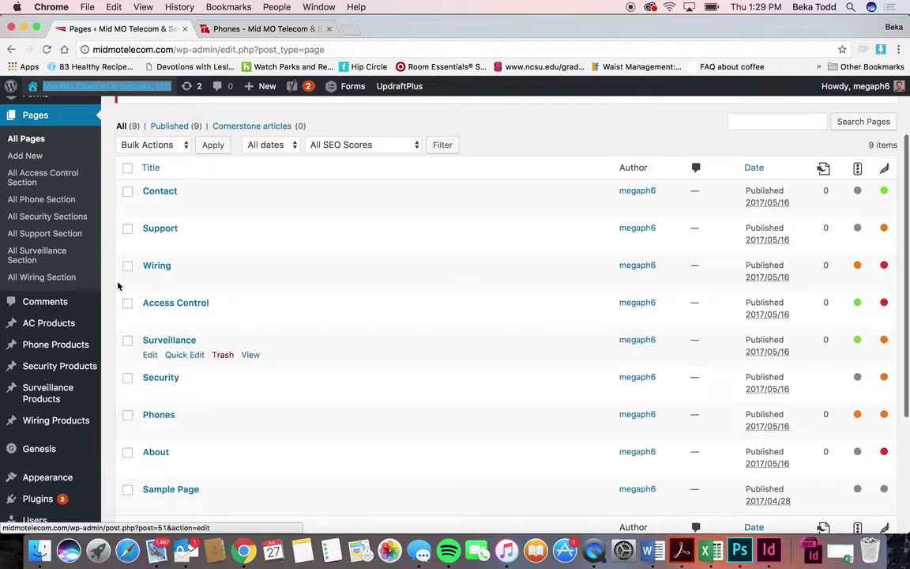
click(166, 416)
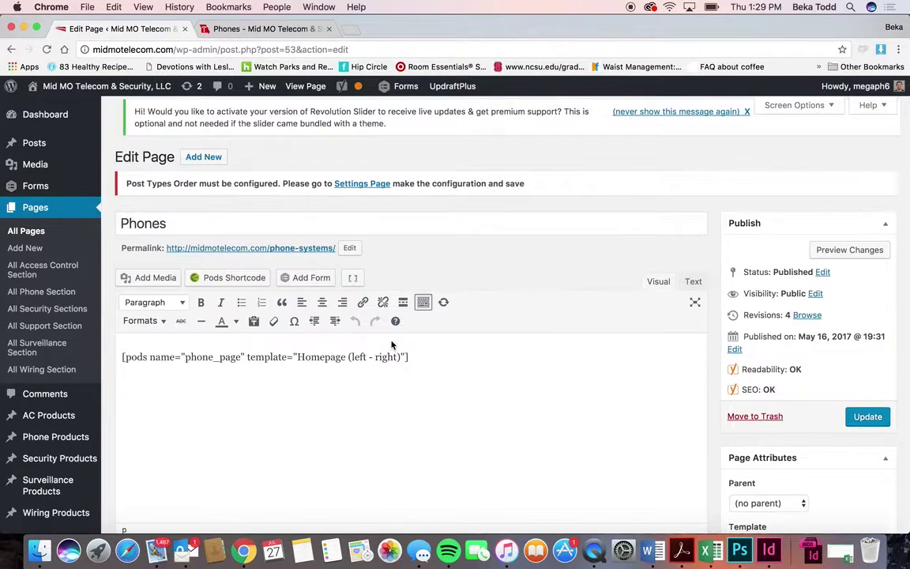
click(51, 293)
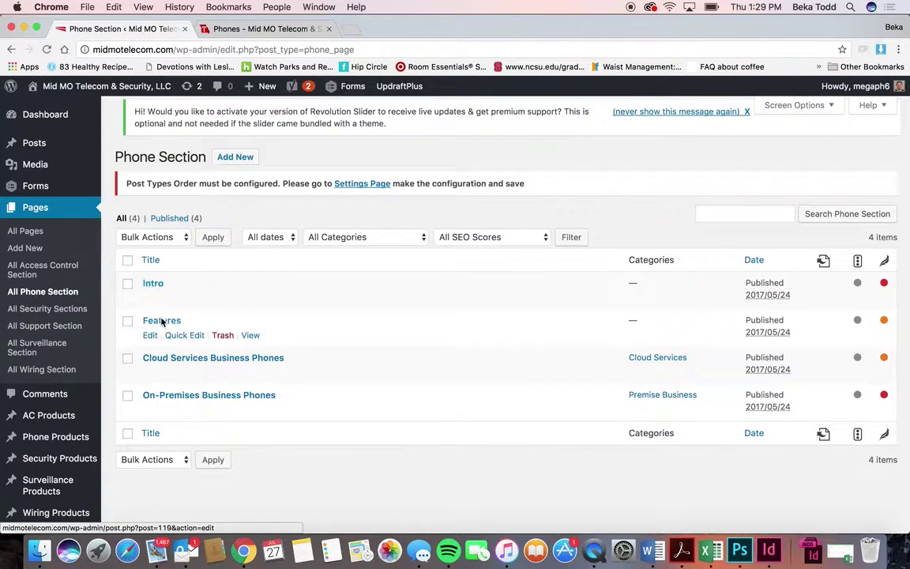
drag(349, 399, 351, 409)
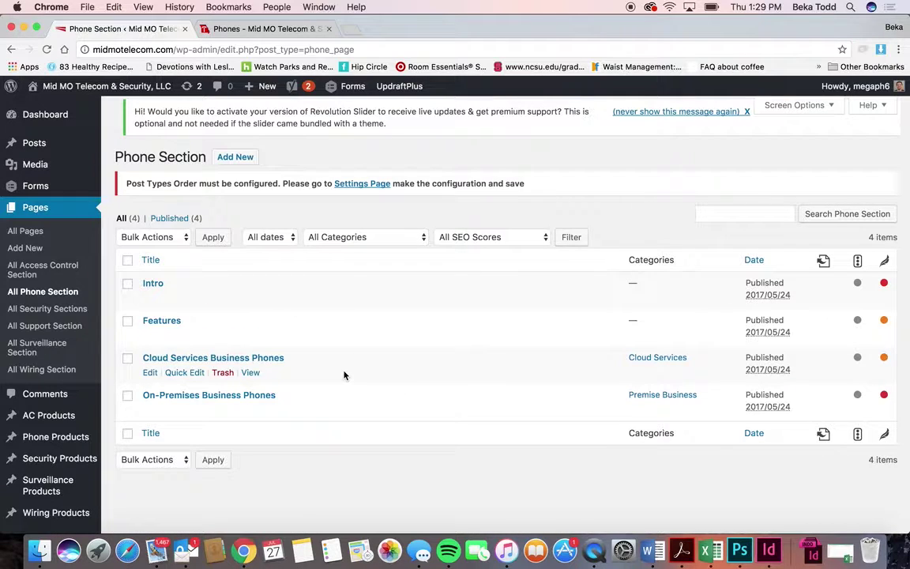
Step: Compare the phone section list with the matching sections on the live Phones page
click(295, 31)
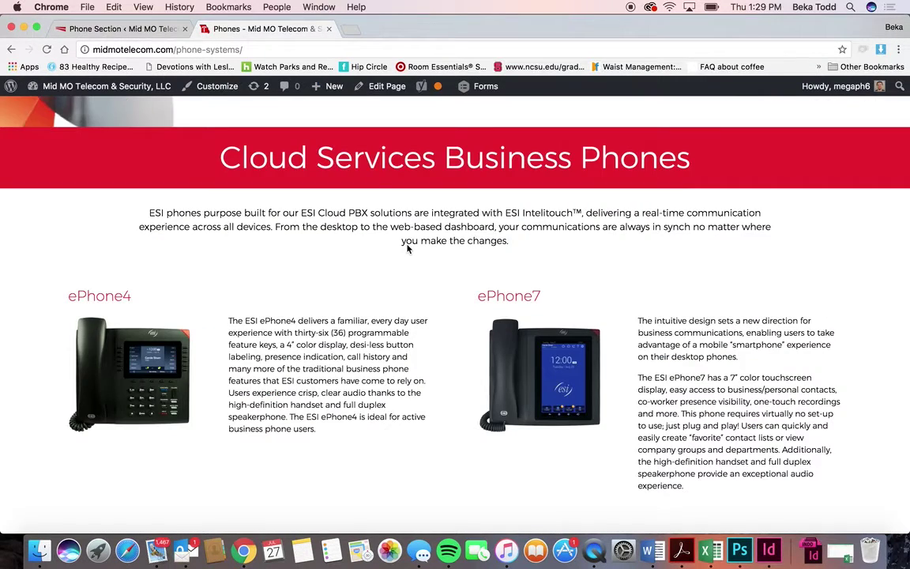
scroll(408, 248, up, 8)
scroll(408, 248, down, 7)
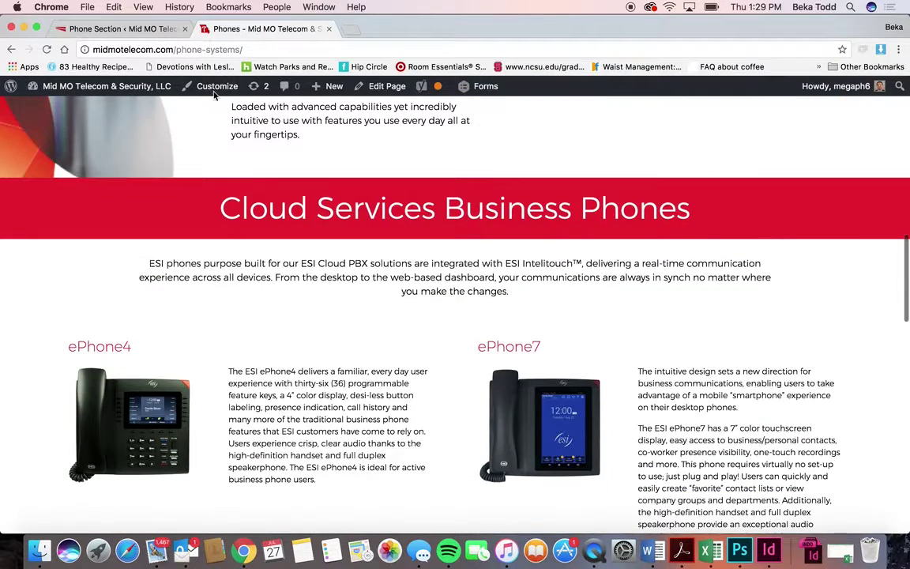
Step: Open the Intro phone section for editing and look through its settings down to Extra Padding Left
click(119, 29)
click(151, 287)
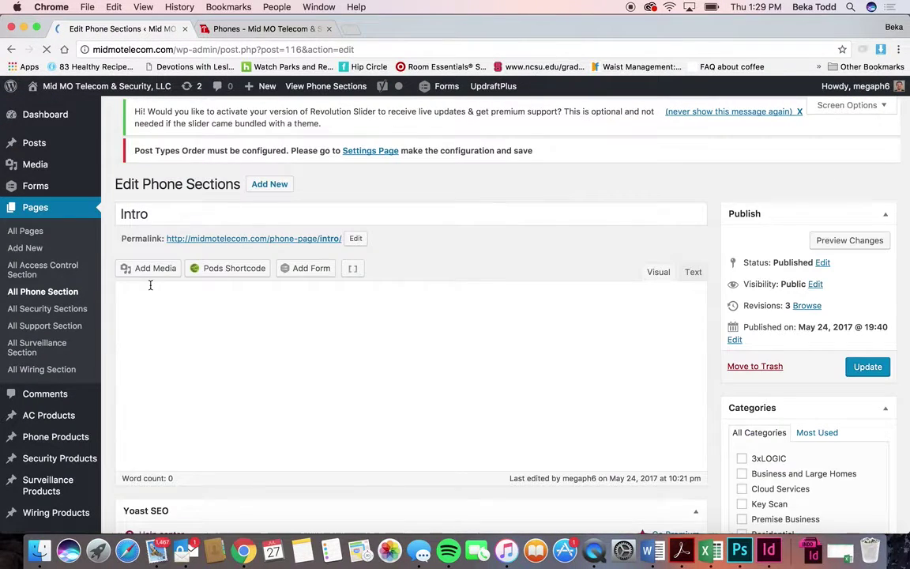
scroll(328, 410, down, 5)
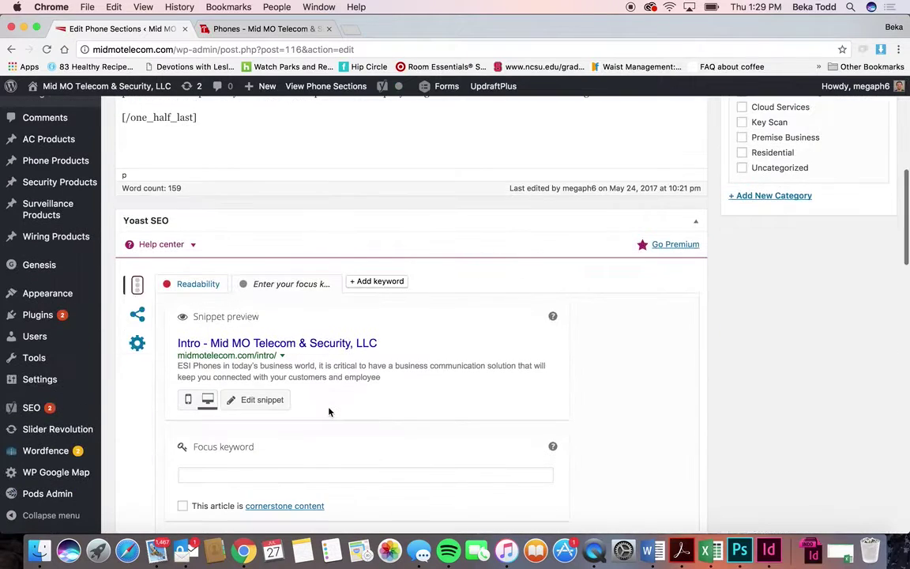
scroll(329, 411, down, 15)
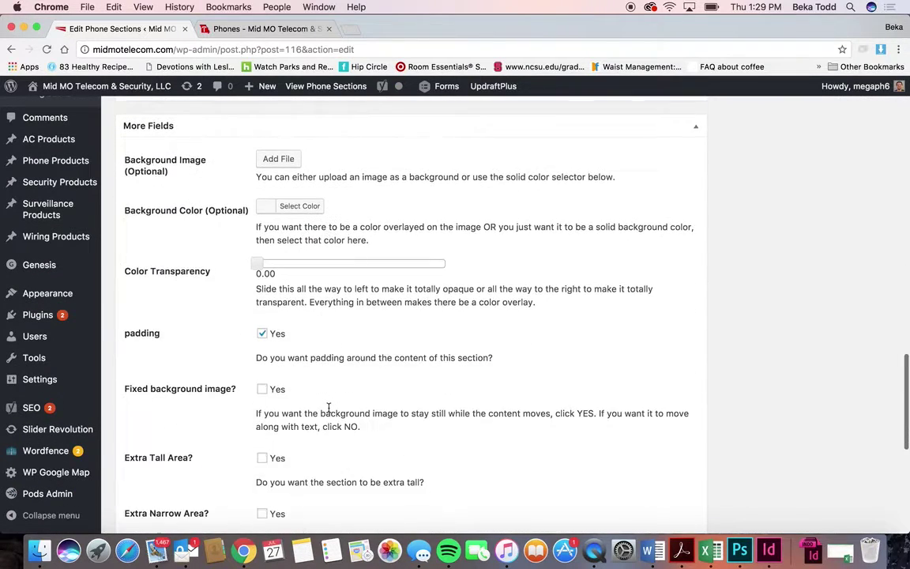
scroll(329, 409, down, 3)
scroll(329, 411, down, 3)
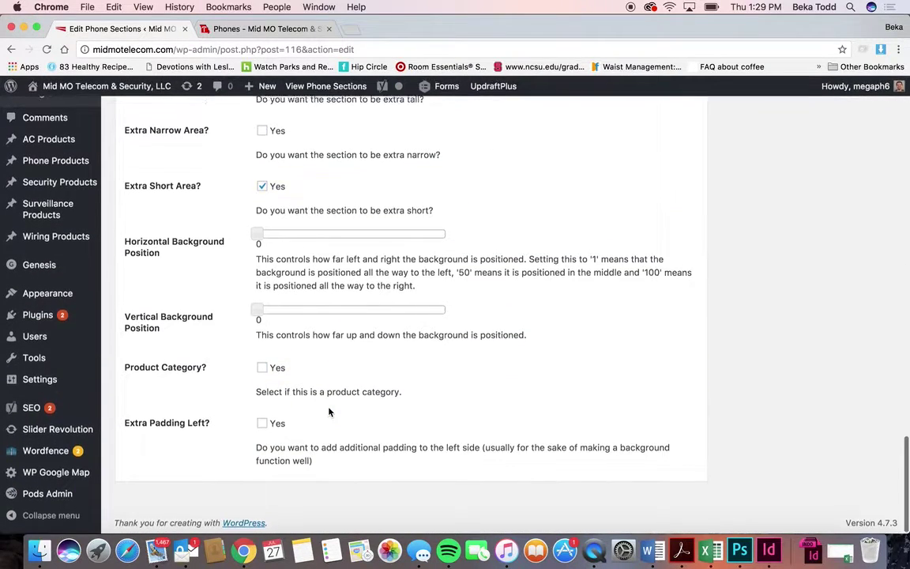
Step: Examine the Intro section's background, padding and area size options under More Fields, returning to its text content
scroll(330, 411, up, 20)
scroll(329, 410, down, 18)
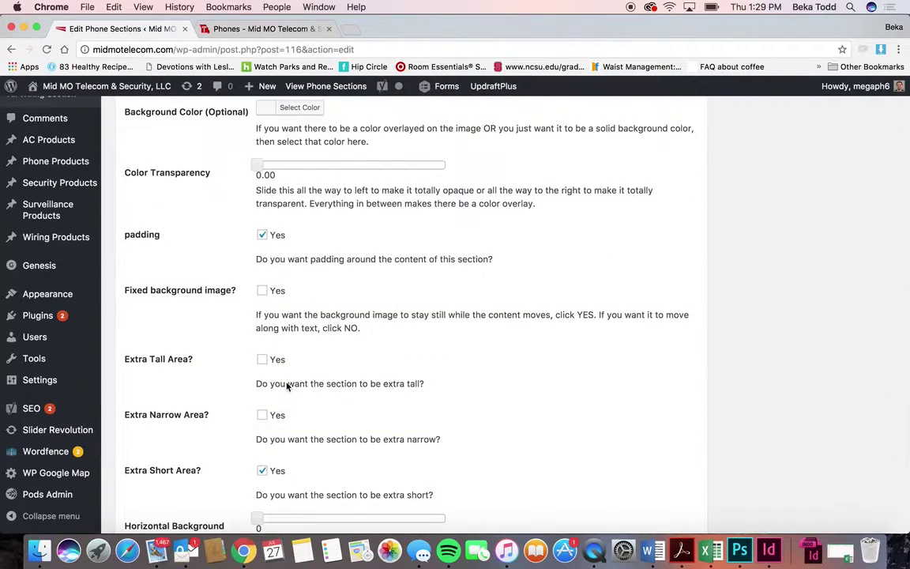
scroll(289, 386, down, 3)
scroll(286, 380, up, 2)
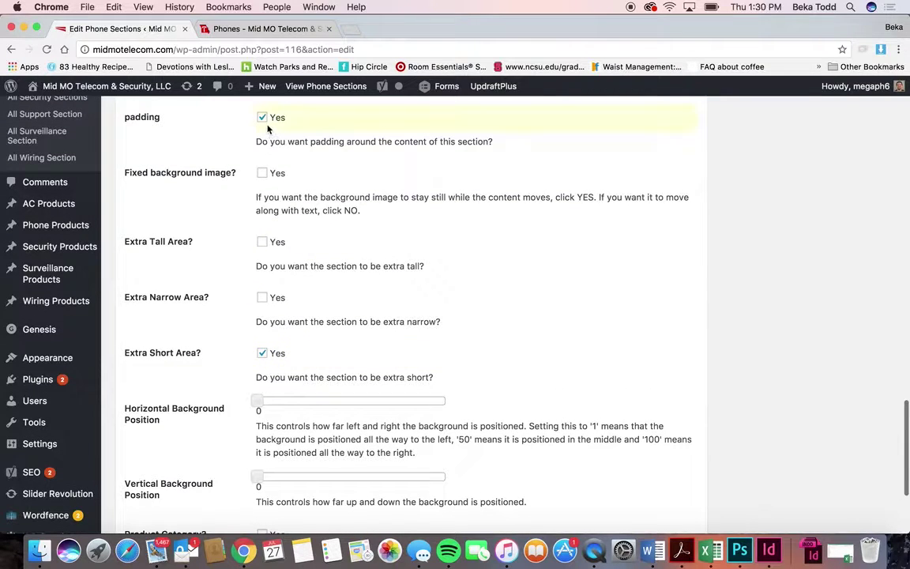
scroll(294, 370, down, 3)
scroll(294, 369, up, 8)
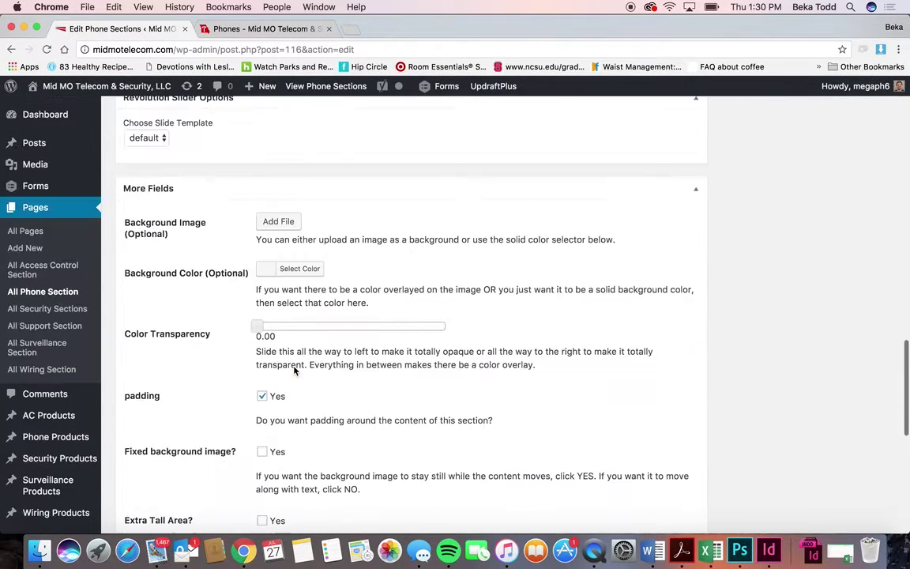
scroll(294, 370, up, 15)
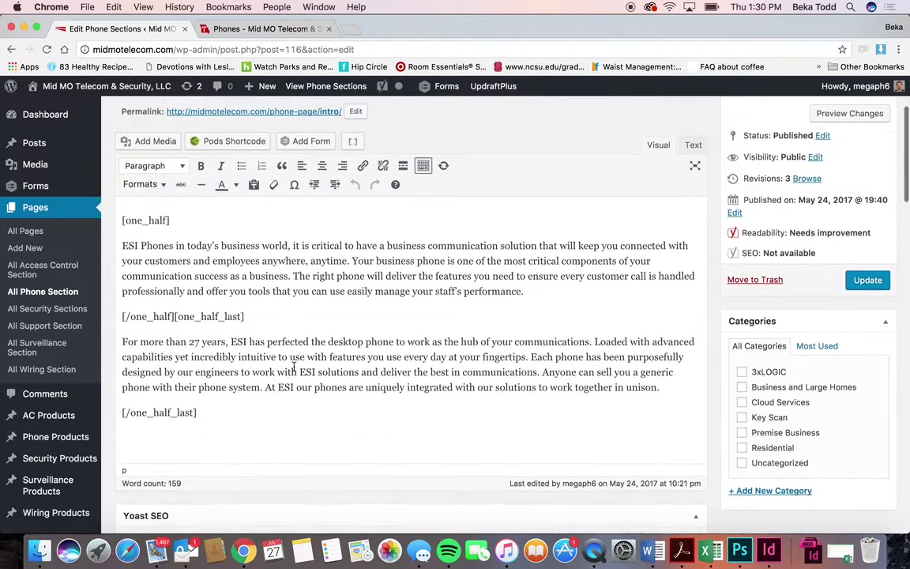
Step: Compare the Intro section's one_half and one_half_last shortcodes with the two-column intro text on the live Phones page
click(291, 30)
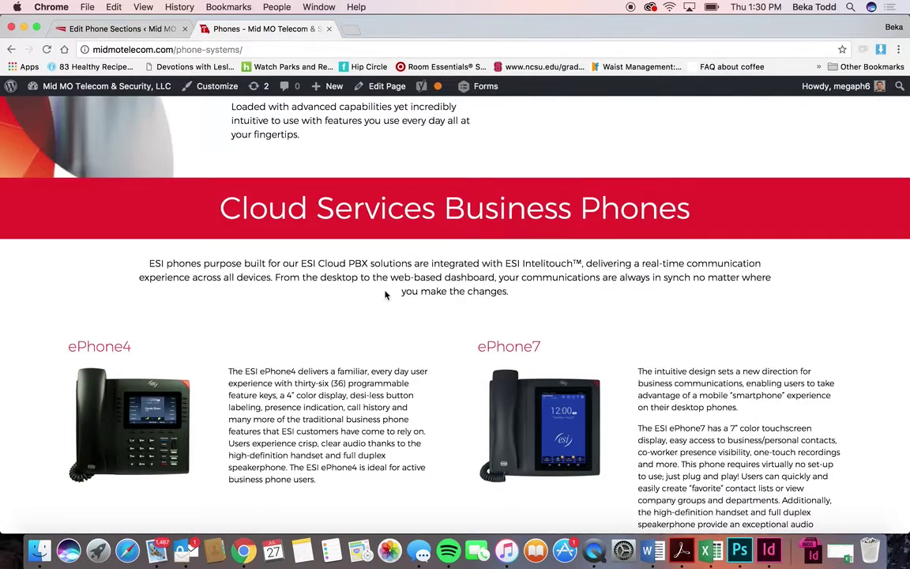
scroll(384, 290, up, 10)
scroll(385, 290, up, 1)
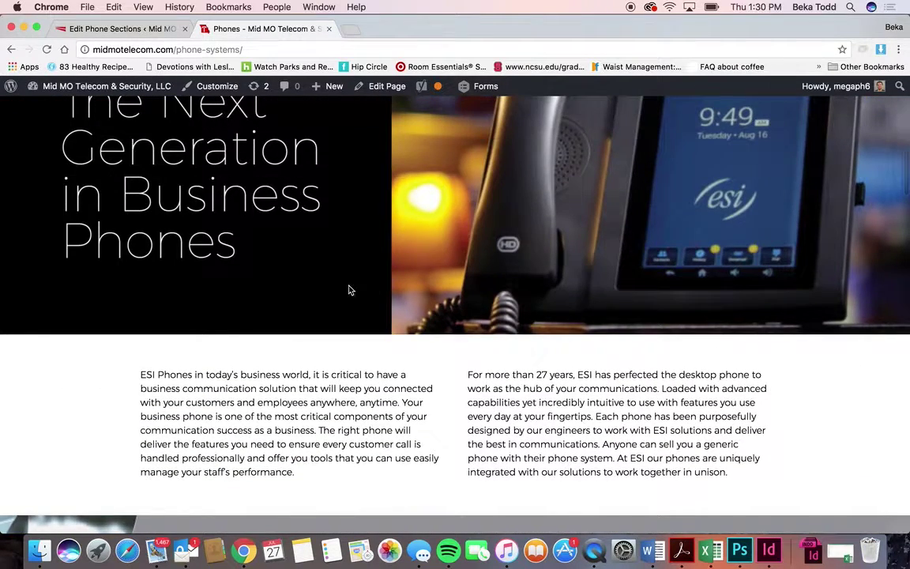
click(117, 29)
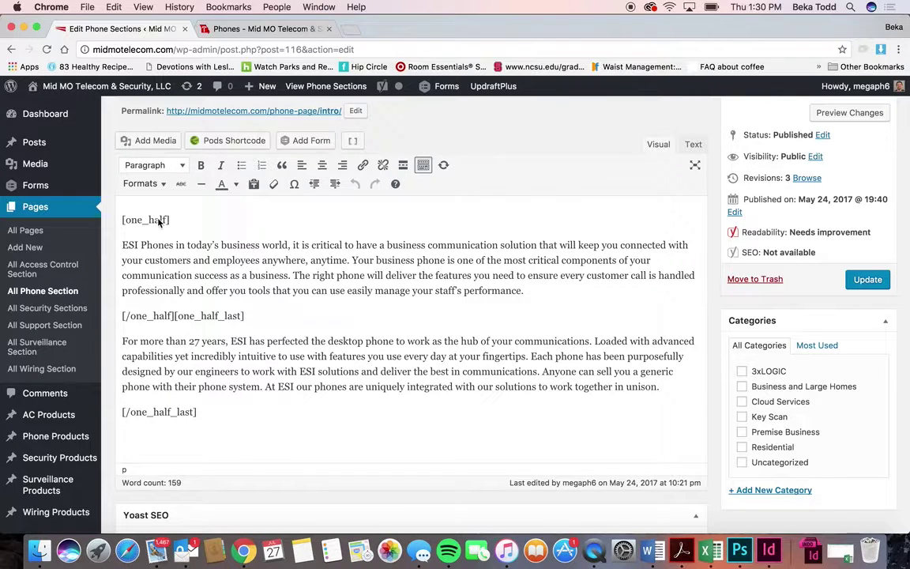
click(246, 28)
click(120, 28)
click(260, 29)
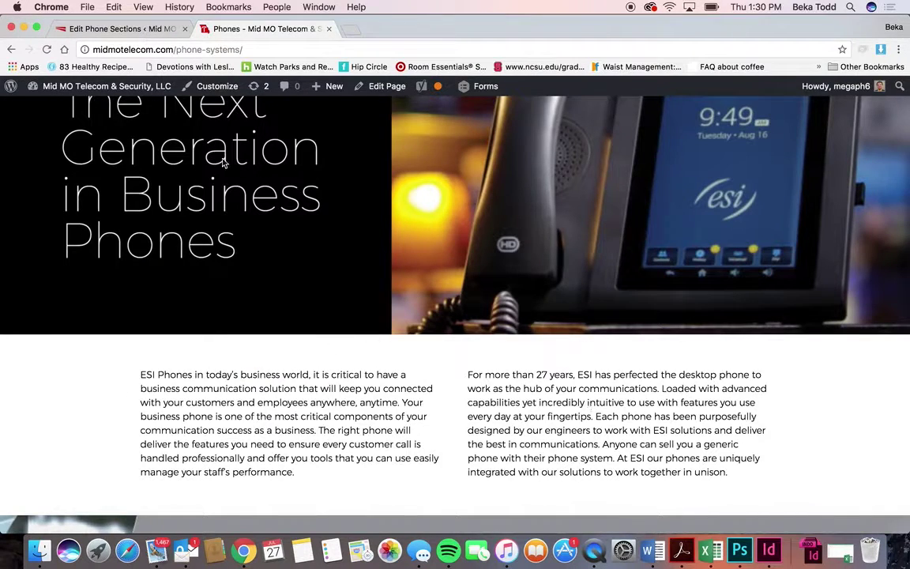
Step: Go back to the phone section list, open Features for editing, and view the Features section on the live Phones page
click(102, 30)
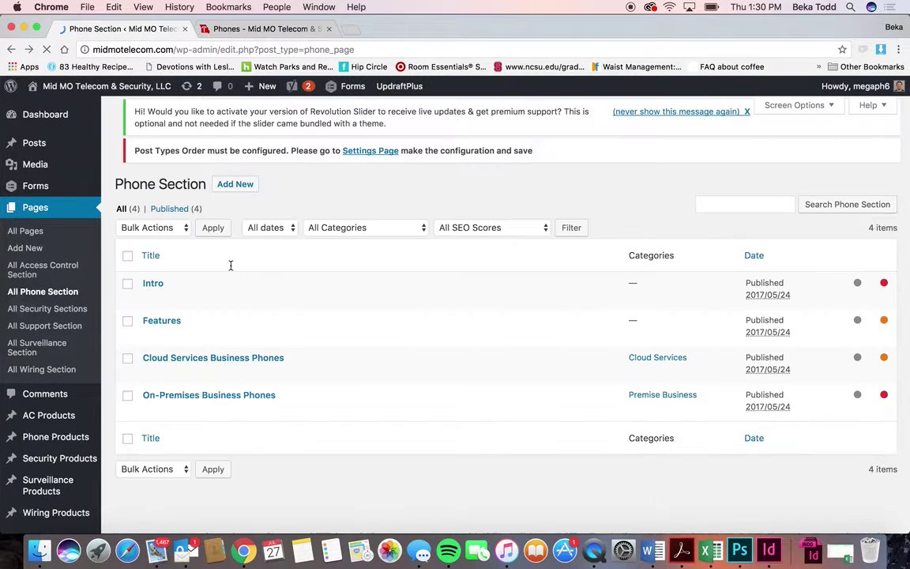
click(168, 323)
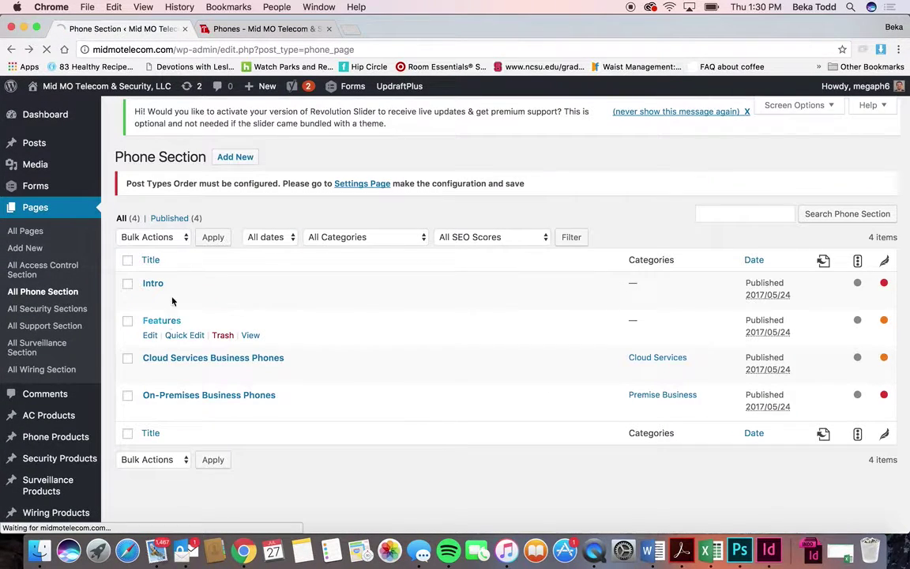
key(ctrl+Tab)
scroll(345, 314, down, 5)
scroll(345, 315, down, 2)
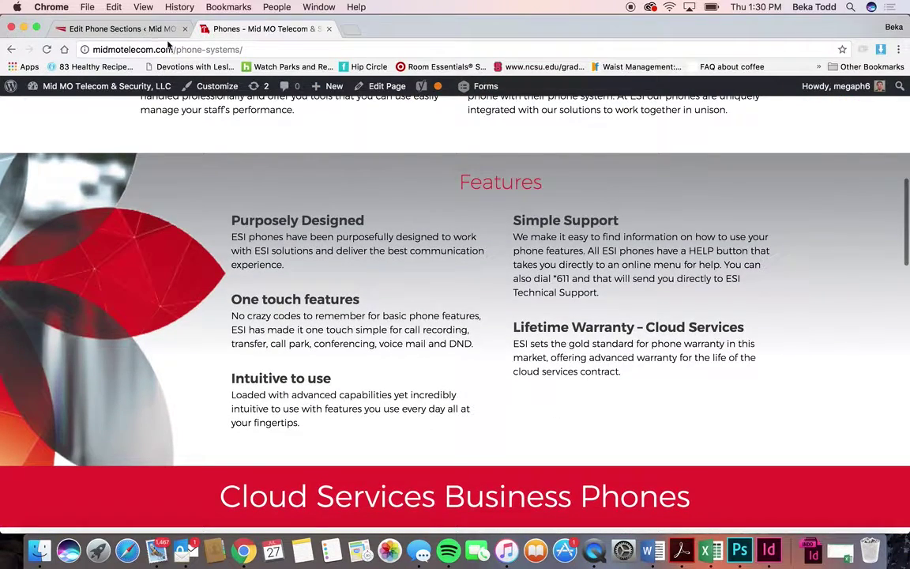
Step: Examine the Features section's heading, subheadings and column shortcodes in the page editor
click(142, 29)
scroll(159, 267, down, 3)
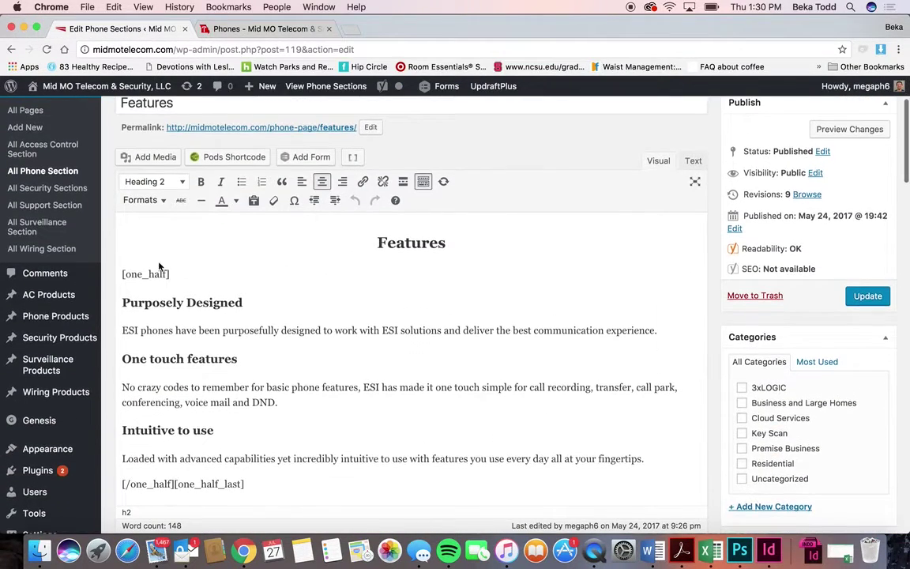
scroll(221, 340, down, 3)
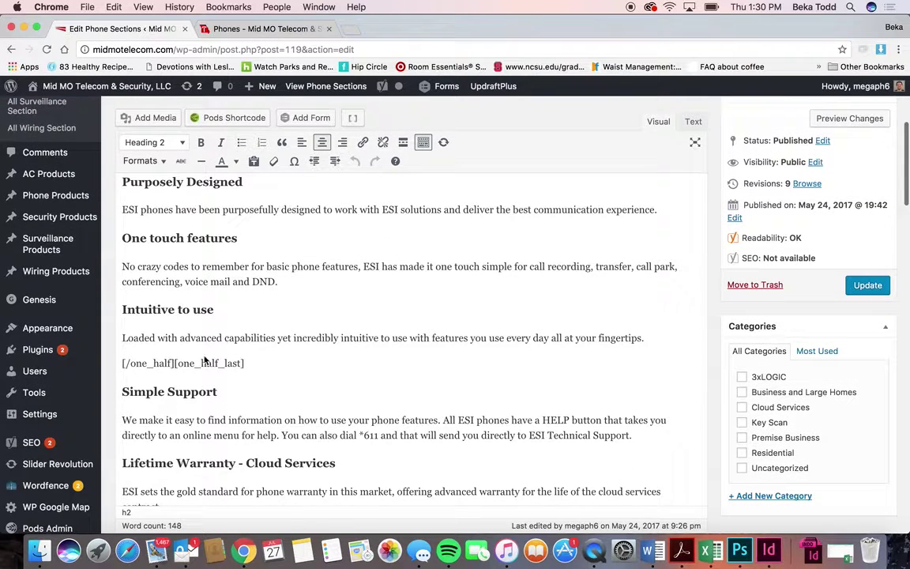
scroll(282, 407, down, 5)
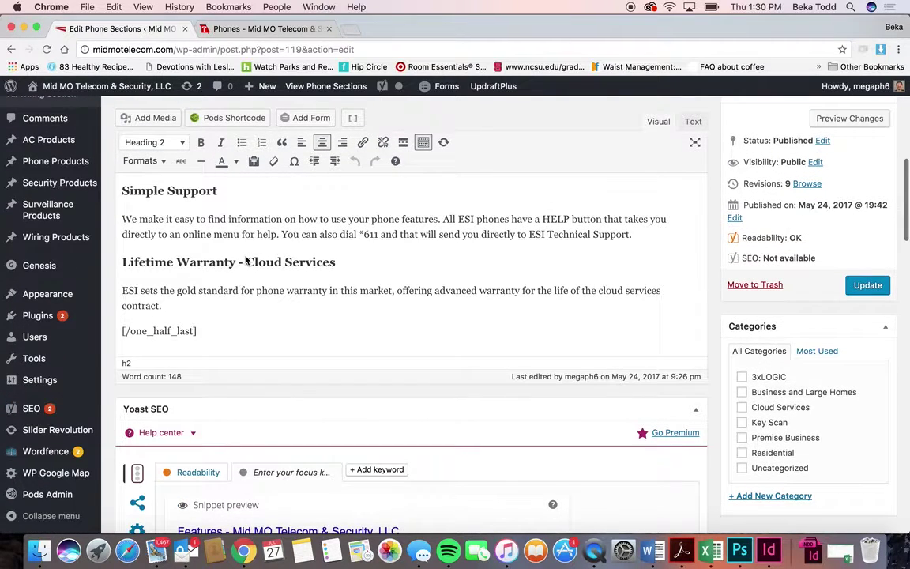
scroll(246, 260, up, 4)
scroll(246, 260, up, 5)
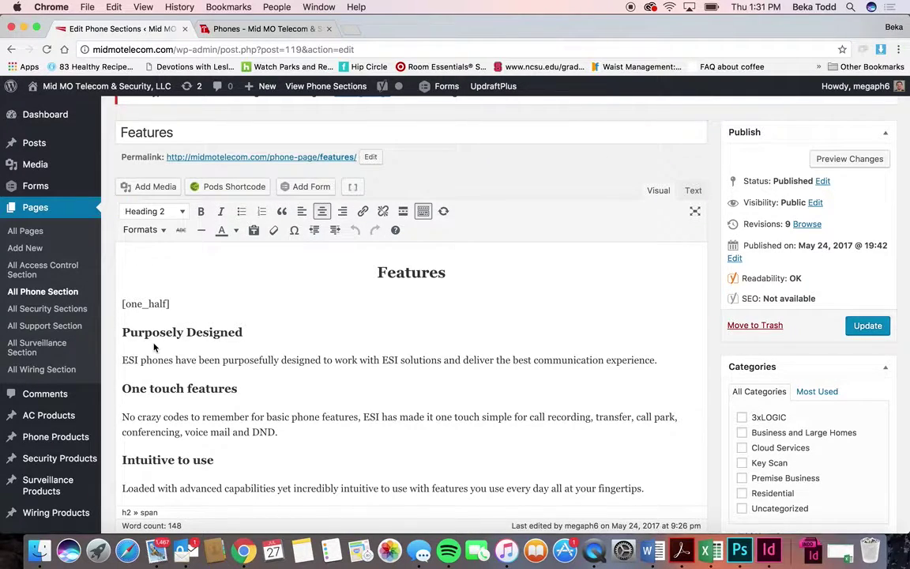
scroll(154, 348, down, 10)
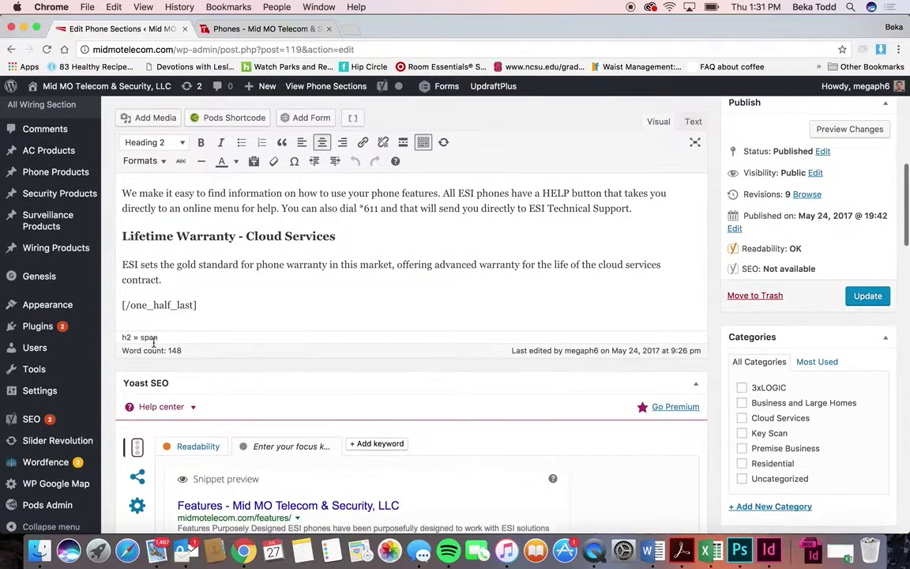
scroll(154, 343, up, 5)
Step: Check the Features section's background on the live page and find its Background Image setting under More Fields
click(205, 30)
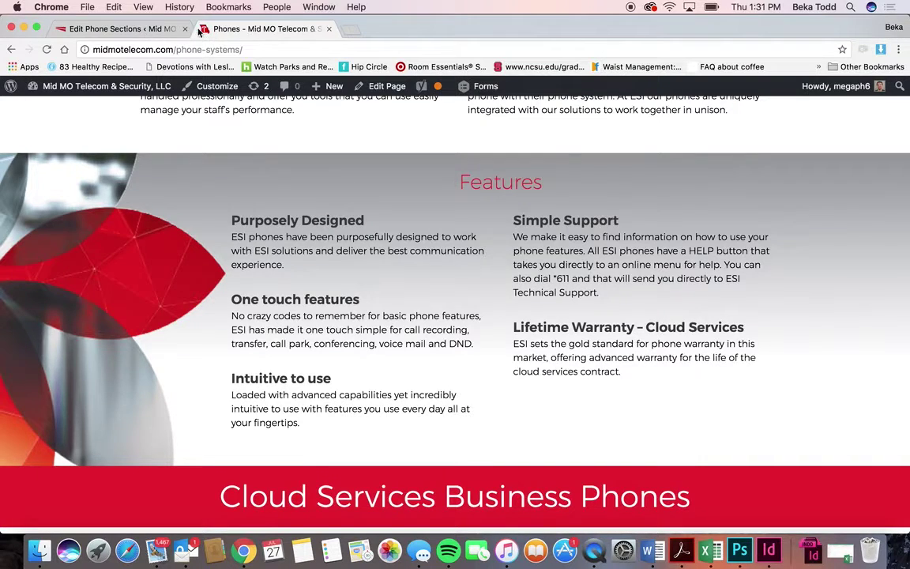
click(142, 28)
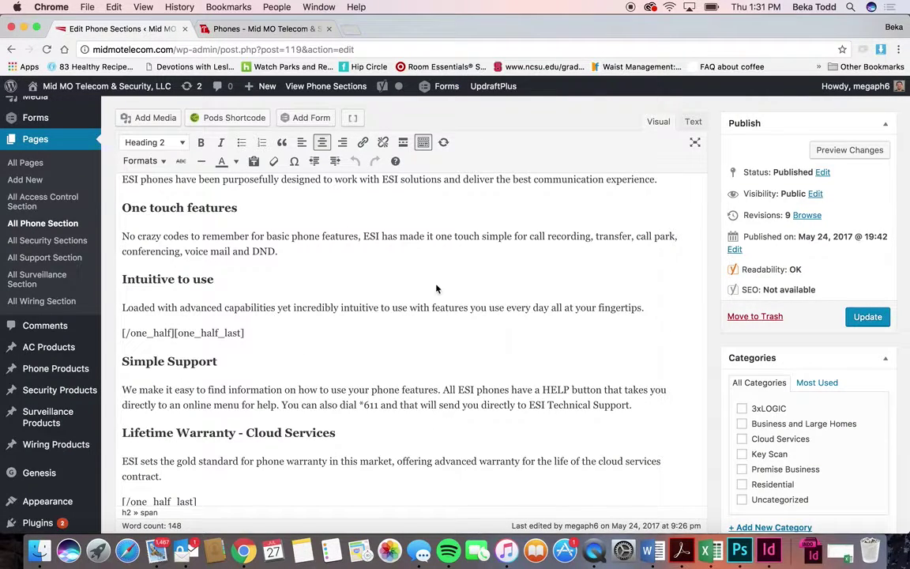
scroll(386, 308, down, 15)
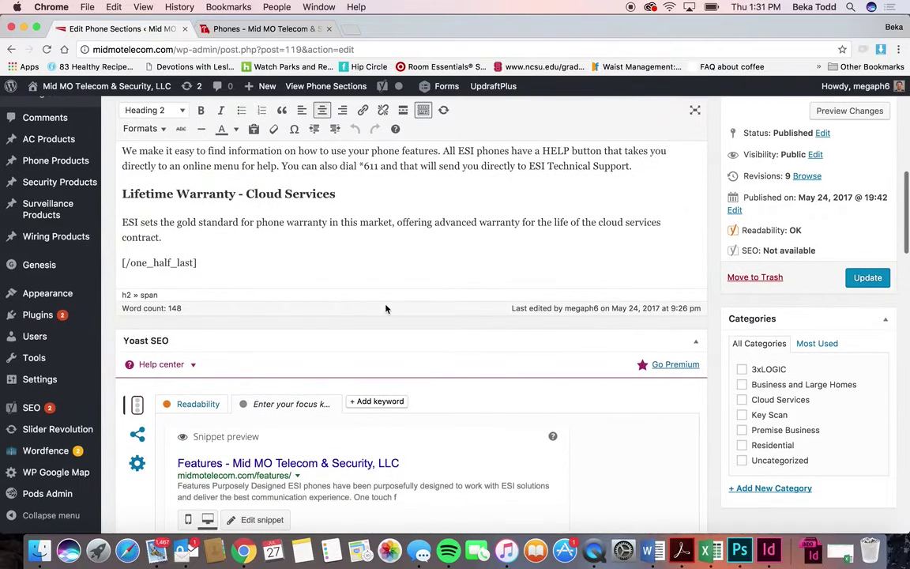
scroll(387, 308, down, 5)
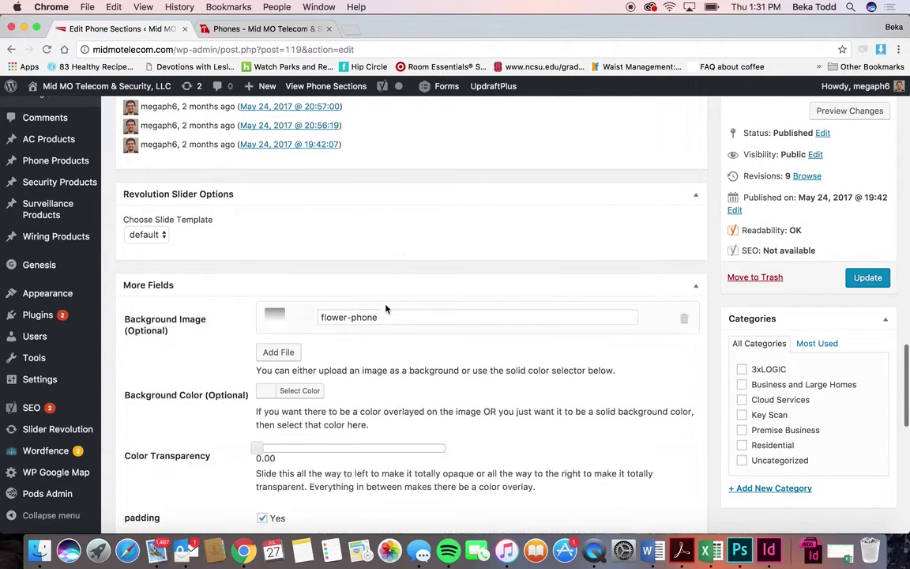
Step: Compare the Features section's Background Image and padding settings under More Fields with the section on the live Phones page
scroll(386, 308, down, 1)
click(269, 28)
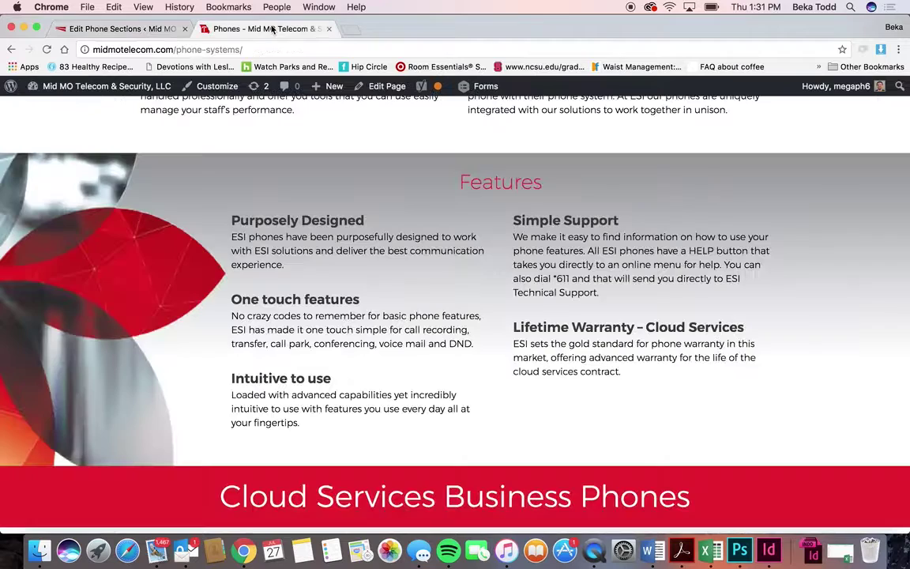
click(123, 30)
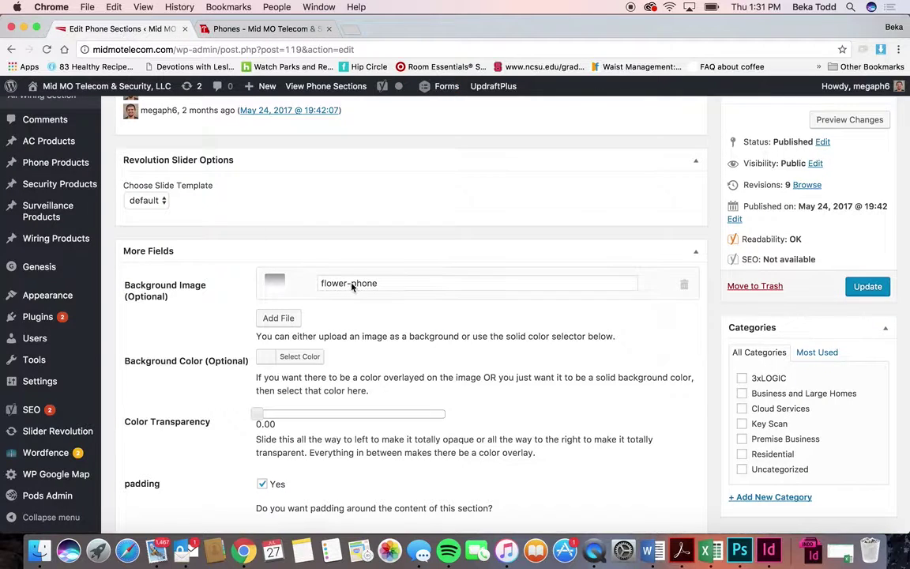
scroll(341, 309, down, 5)
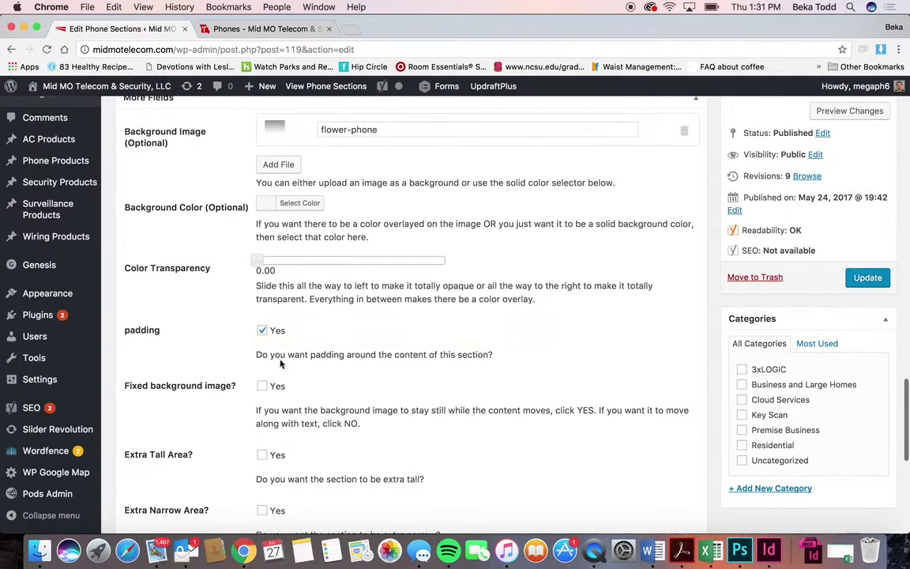
click(268, 28)
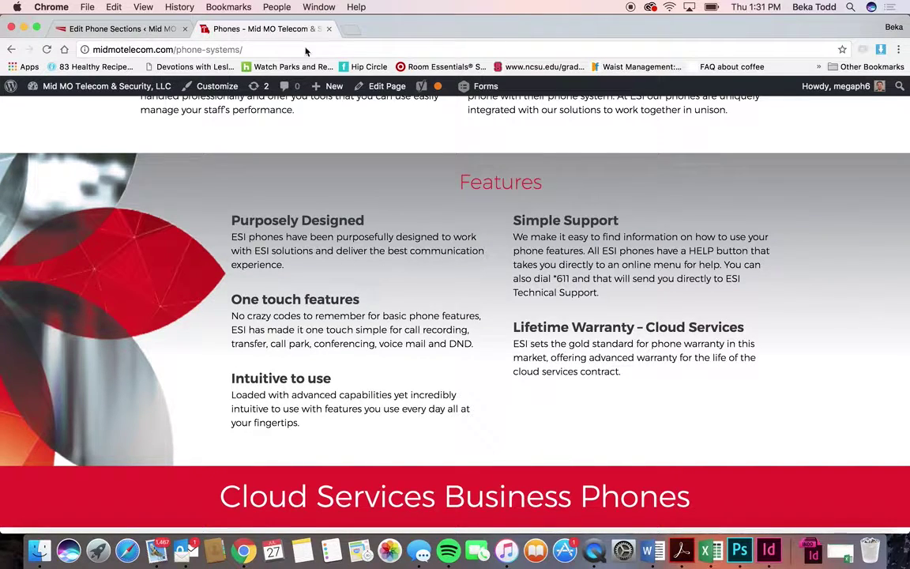
Step: Review the Features section's remaining More Fields options, including area size, background position, product category and extra left padding
click(118, 29)
scroll(340, 394, down, 5)
scroll(340, 394, down, 5)
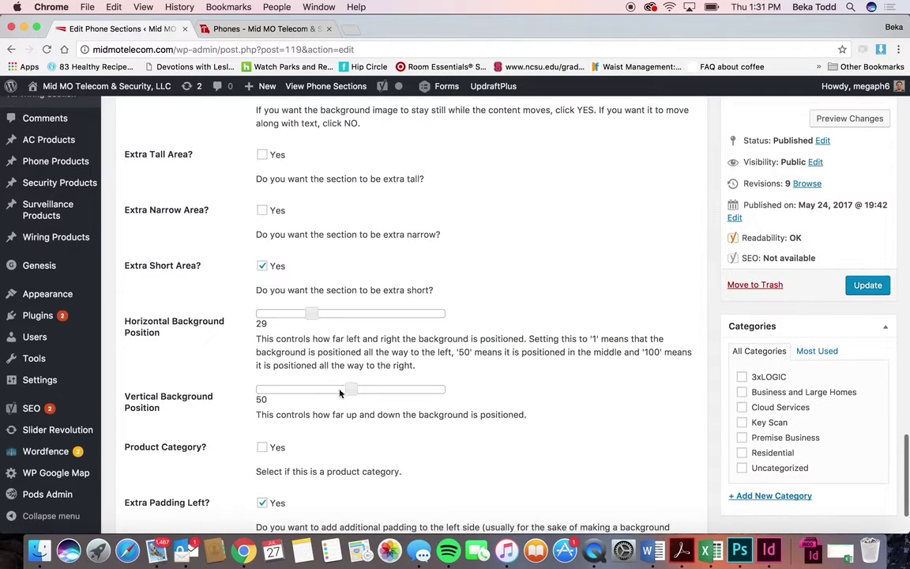
scroll(349, 445, down, 3)
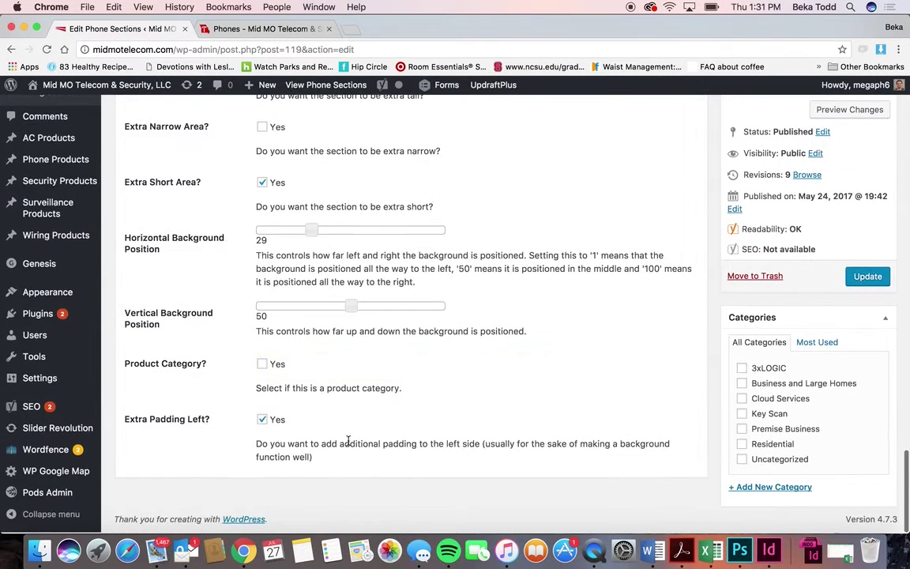
scroll(461, 284, up, 15)
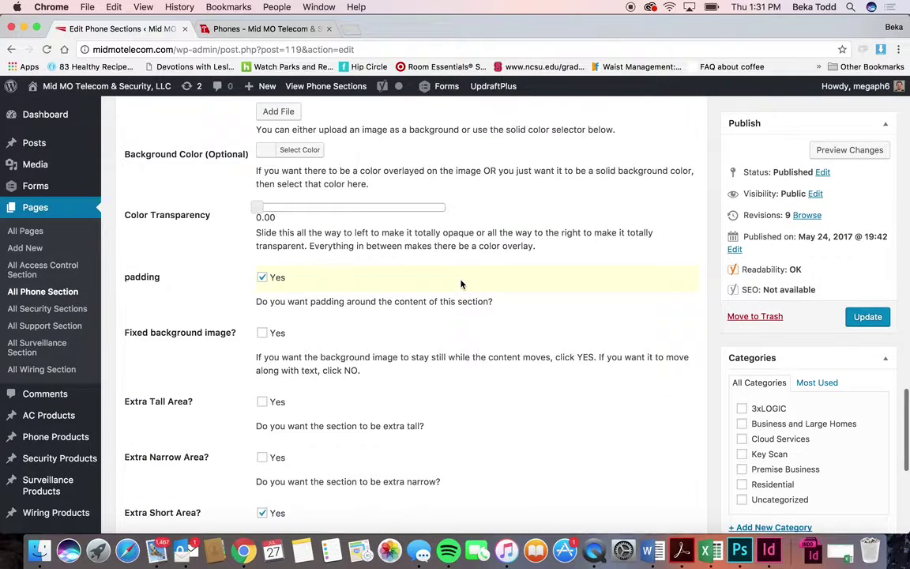
scroll(478, 234, up, 10)
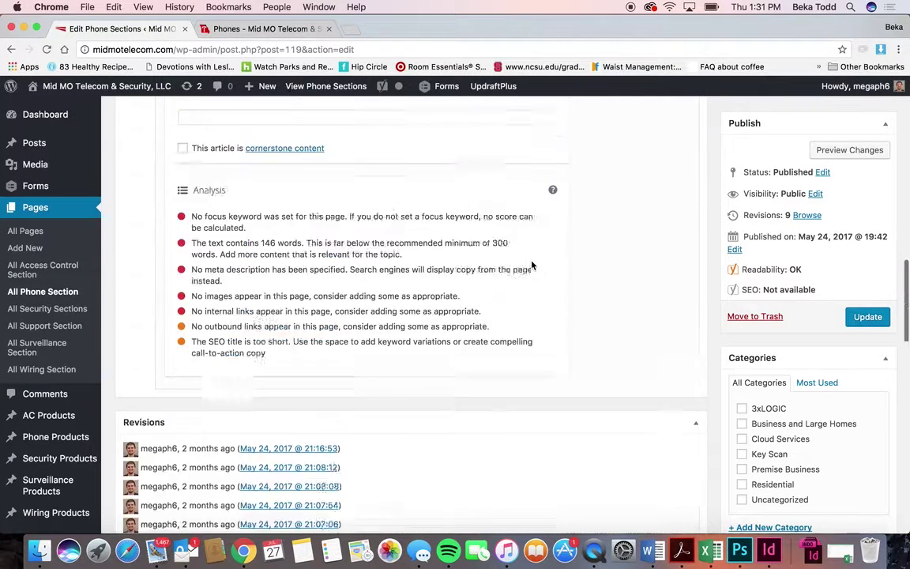
Step: Return to the phone section list, open Cloud Services Business Phones for editing, and view that section on the live Phones page
scroll(230, 303, left, 5)
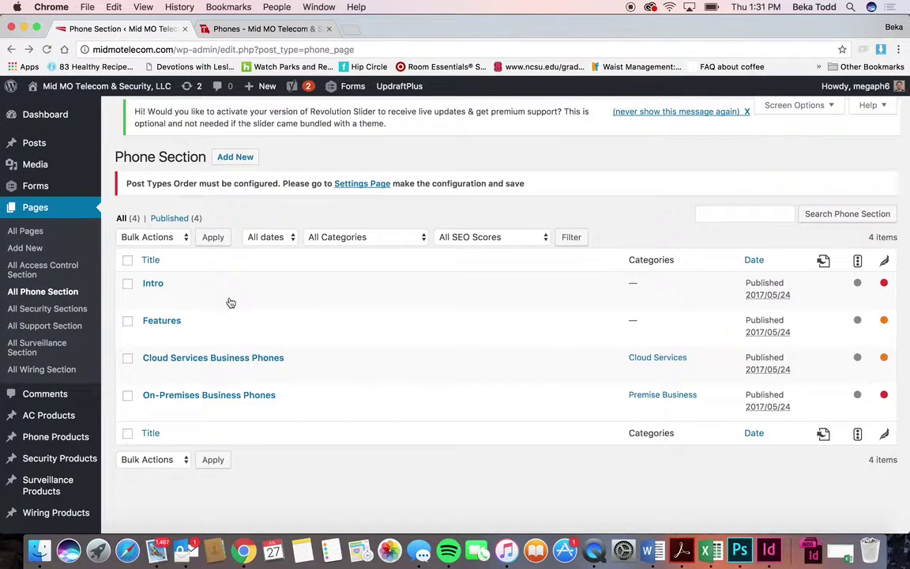
click(208, 359)
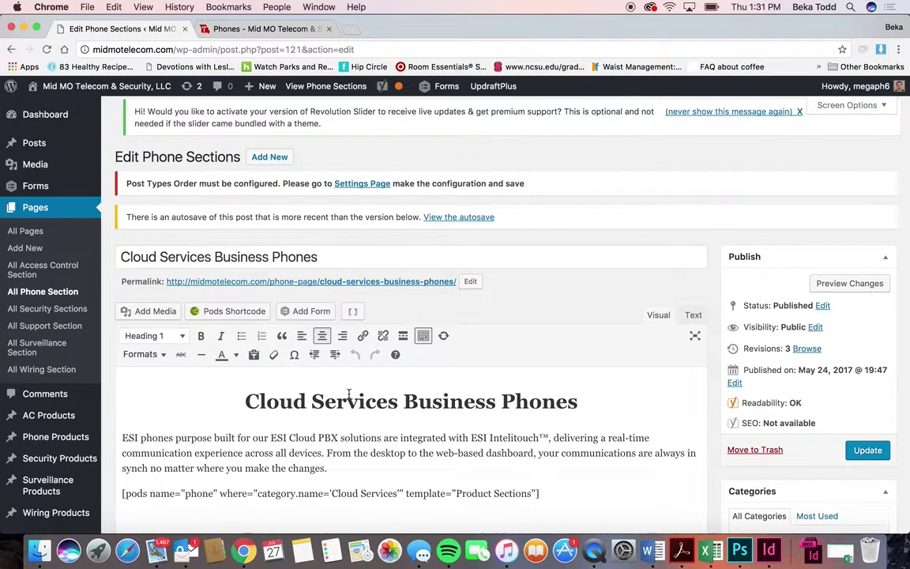
scroll(349, 393, down, 3)
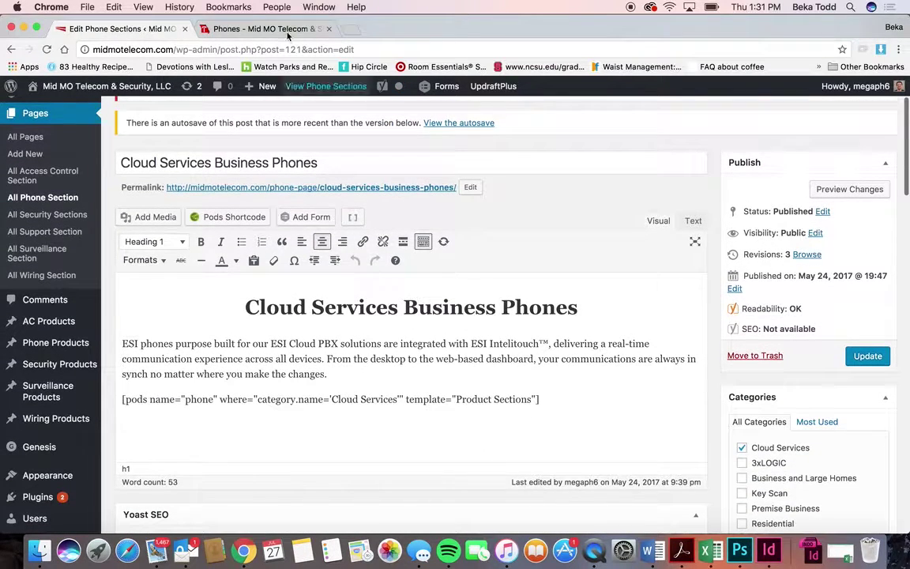
click(286, 29)
scroll(348, 297, down, 5)
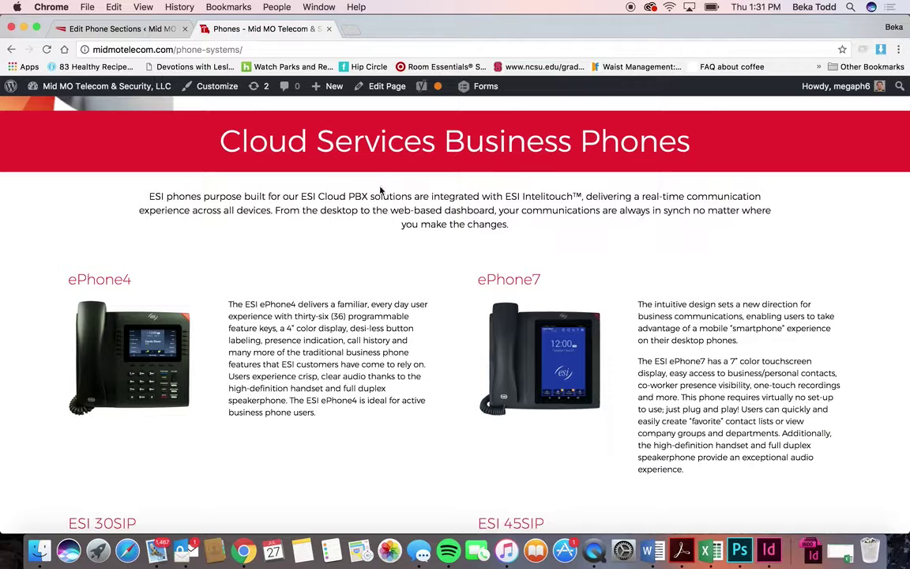
Step: Examine the Cloud Services Business Phones section's intro text, pods shortcode and More Fields settings in the editor
click(119, 29)
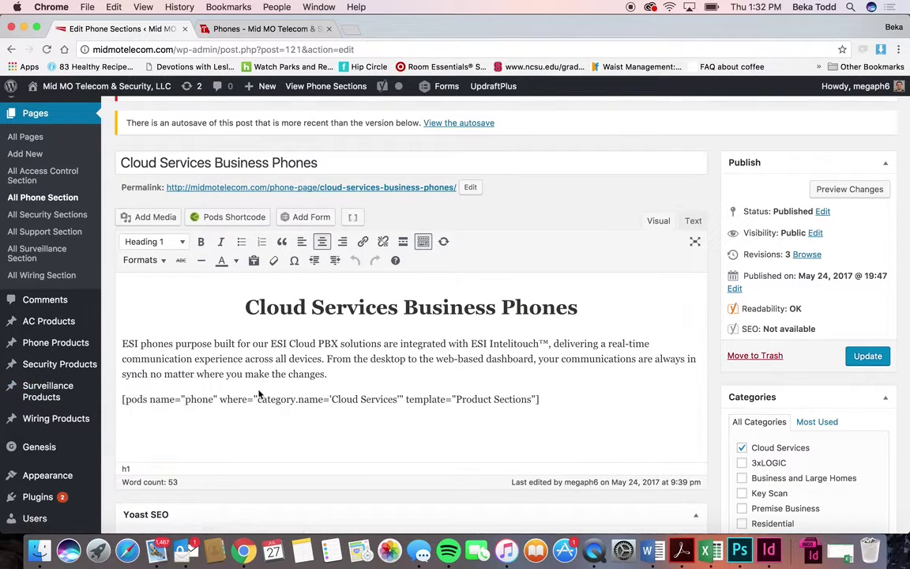
scroll(331, 399, down, 1)
scroll(331, 399, down, 15)
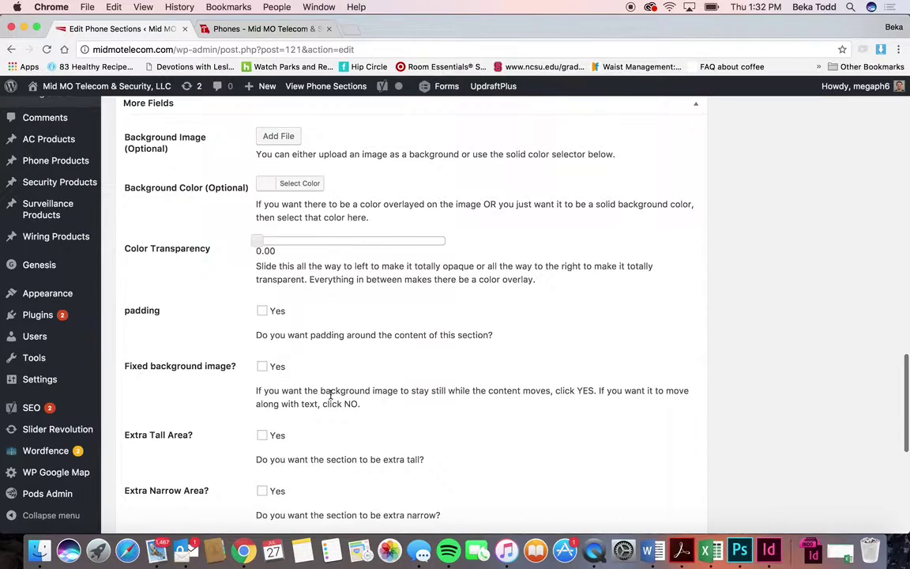
scroll(331, 399, down, 8)
scroll(332, 399, up, 20)
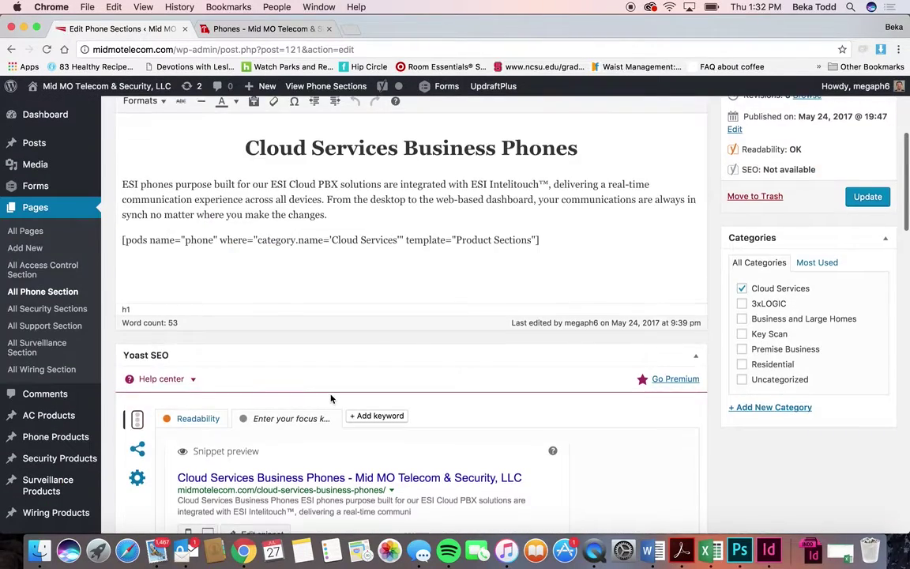
scroll(331, 399, up, 5)
Step: View the Cloud Services and On-Premises Business Phones product listings on the live Phones page, then return to the section editor
click(262, 30)
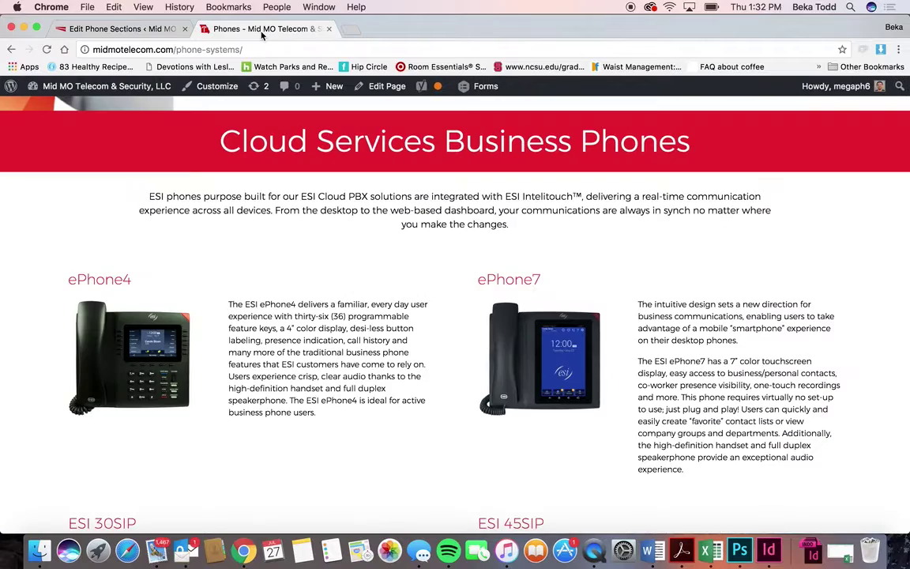
scroll(317, 377, down, 10)
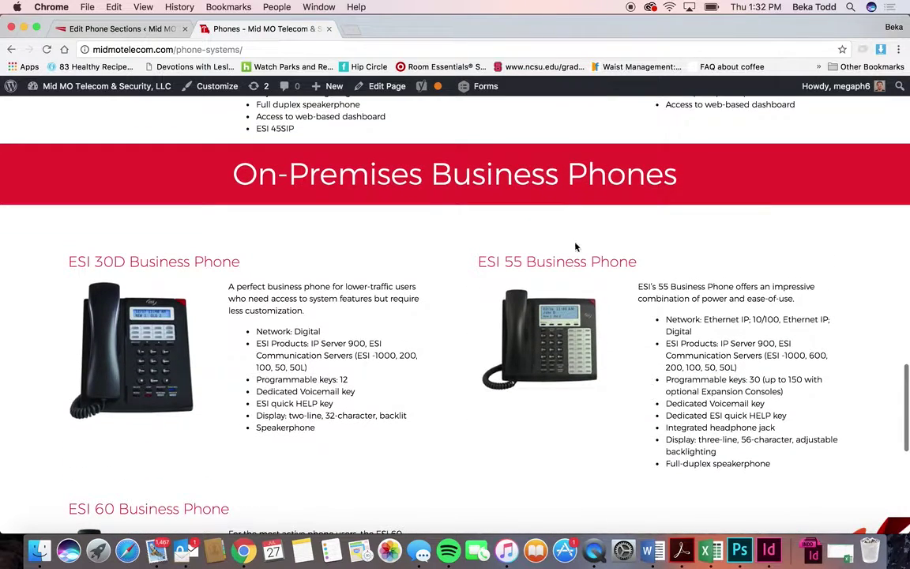
click(122, 28)
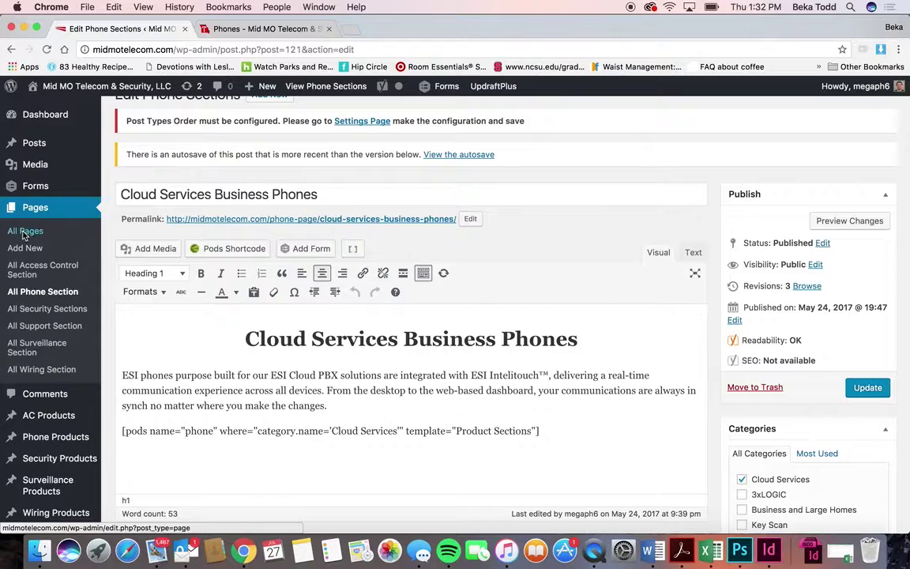
Step: Open the live Security page from the site menu and look through its intro, Features, and Business and Large Homes sections
click(237, 29)
scroll(338, 275, up, 15)
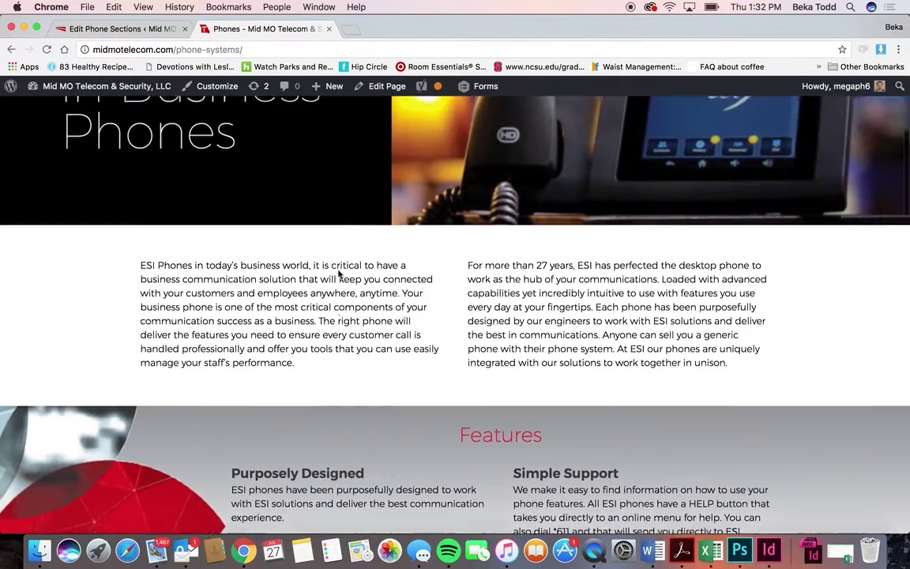
click(418, 126)
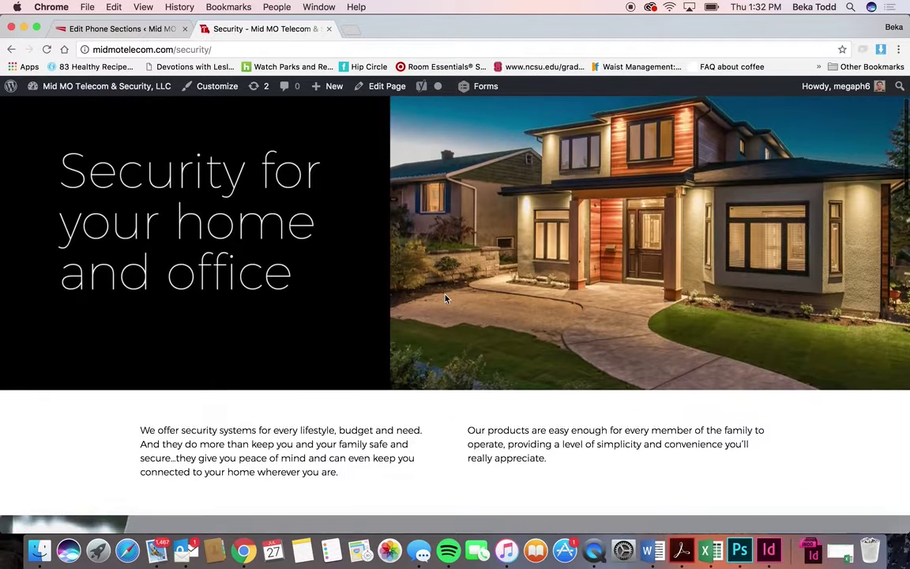
scroll(541, 239, down, 5)
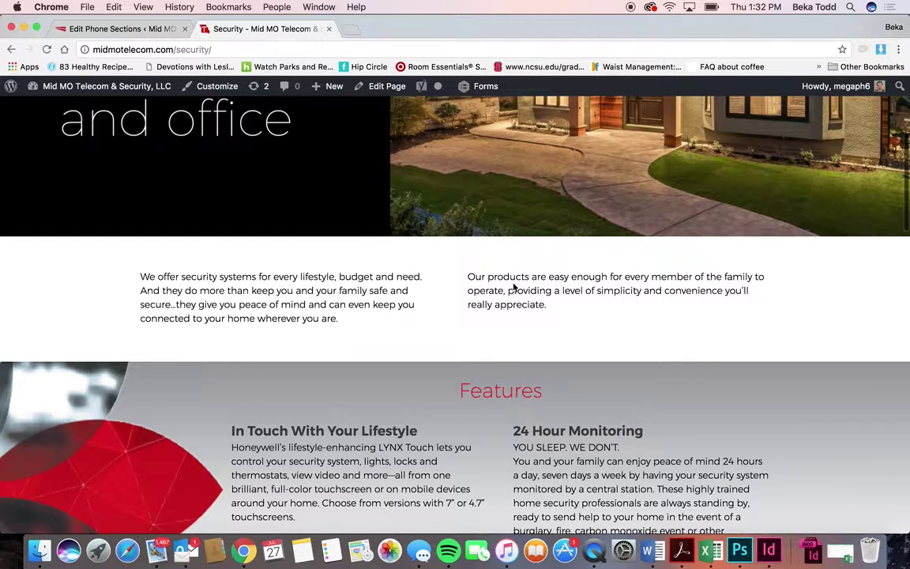
scroll(513, 288, down, 5)
scroll(524, 443, down, 5)
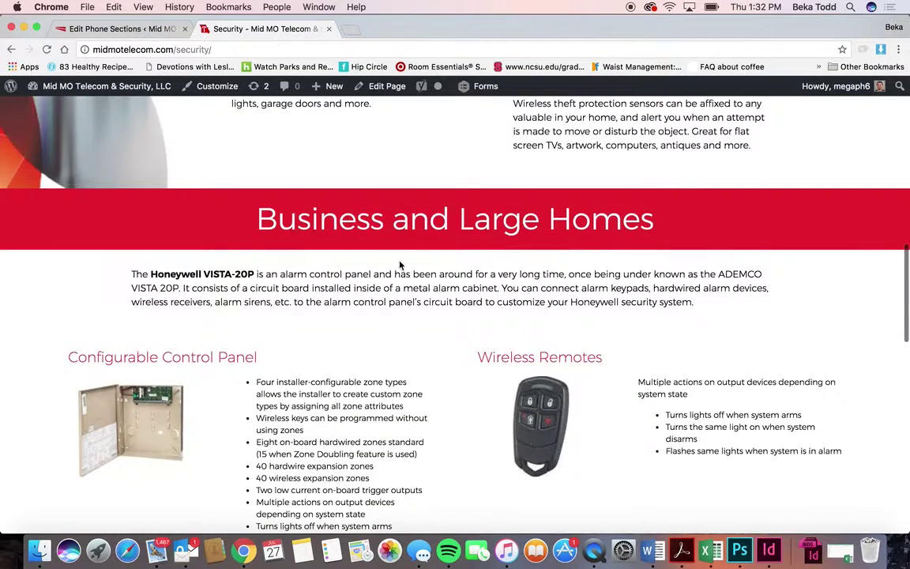
scroll(350, 302, down, 10)
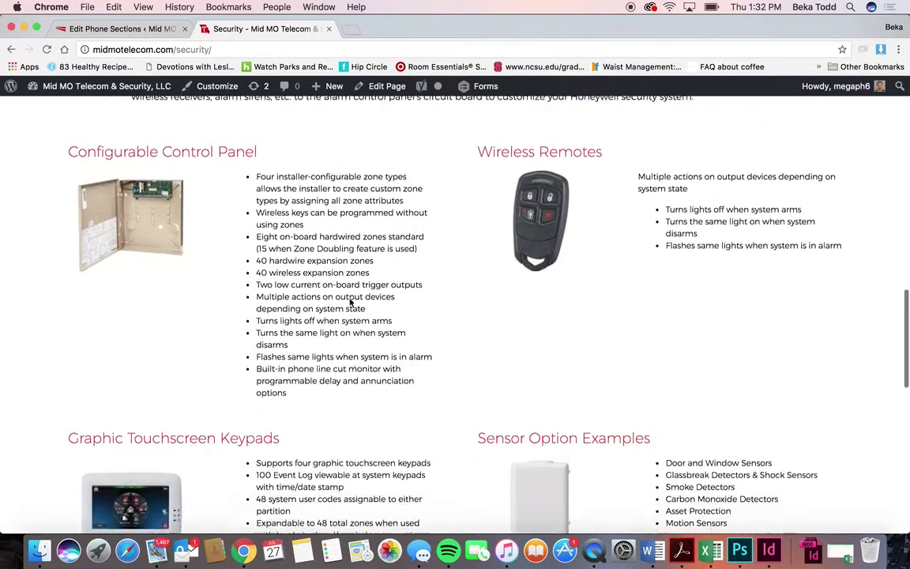
scroll(350, 303, up, 3)
scroll(350, 303, up, 5)
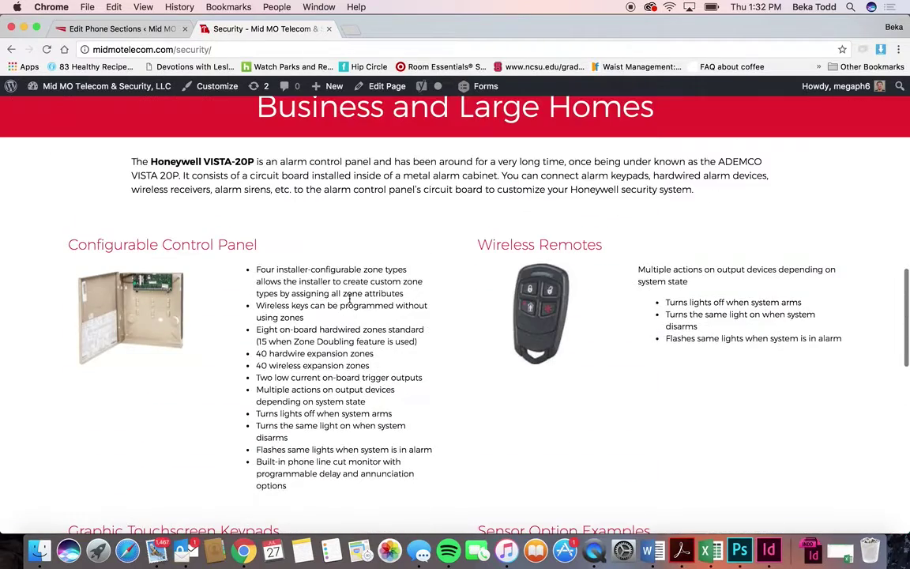
Step: Open the list of all security sections in the WordPress admin
click(133, 33)
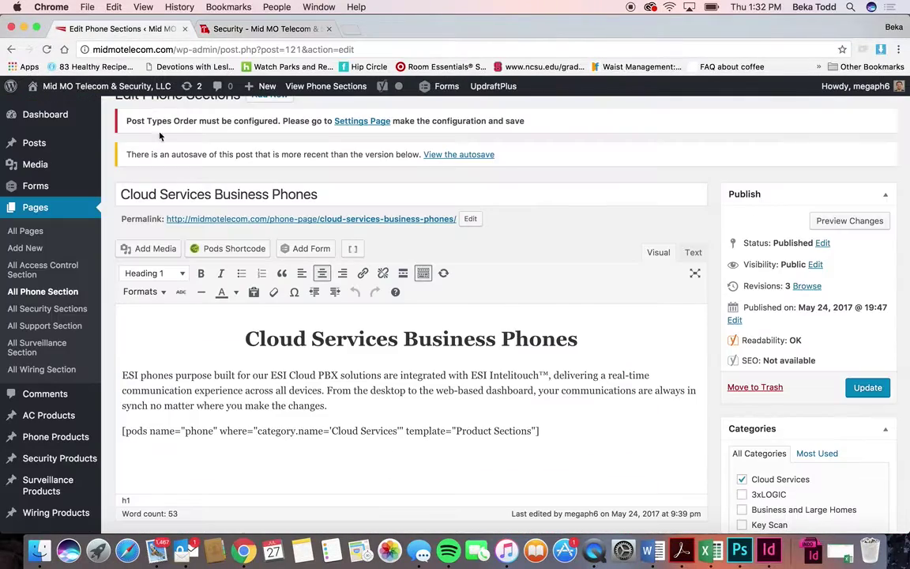
click(56, 309)
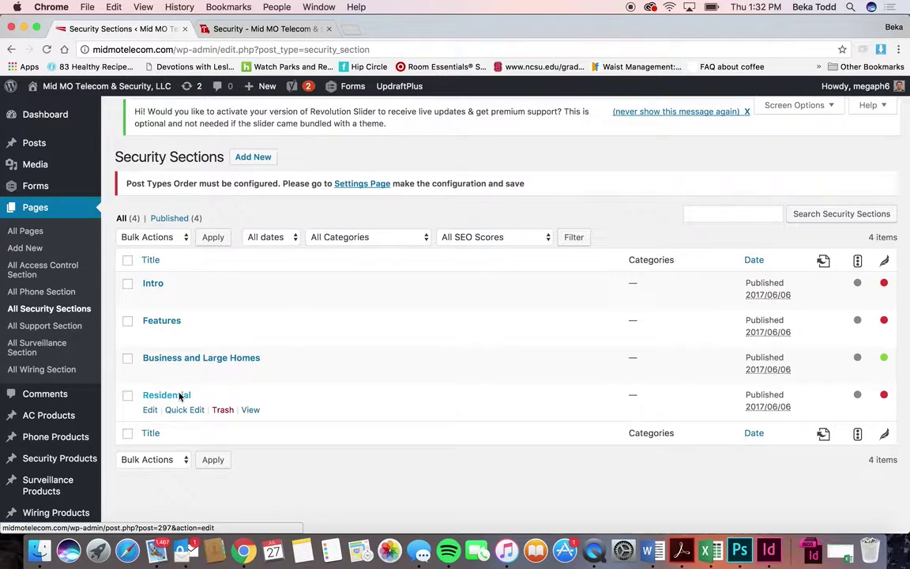
mouse_move(45, 422)
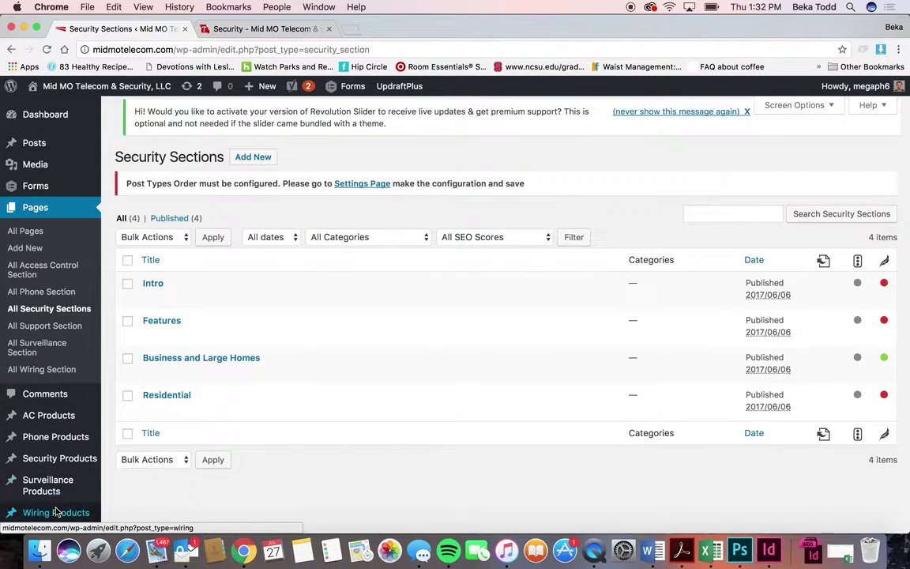
Step: Match the listed security sections to the Intro, Features, Business and Large Homes, and Residential areas of the live Security page
click(217, 30)
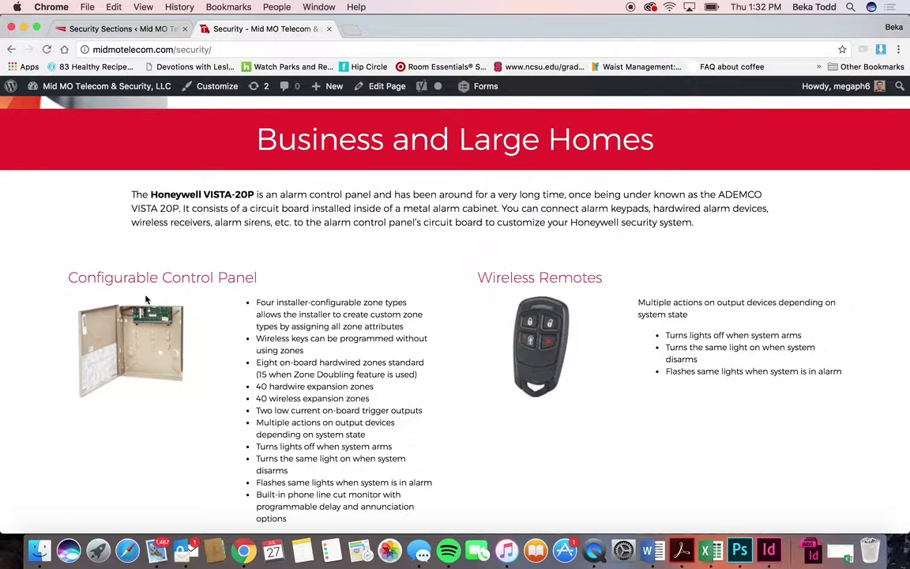
scroll(586, 339, down, 3)
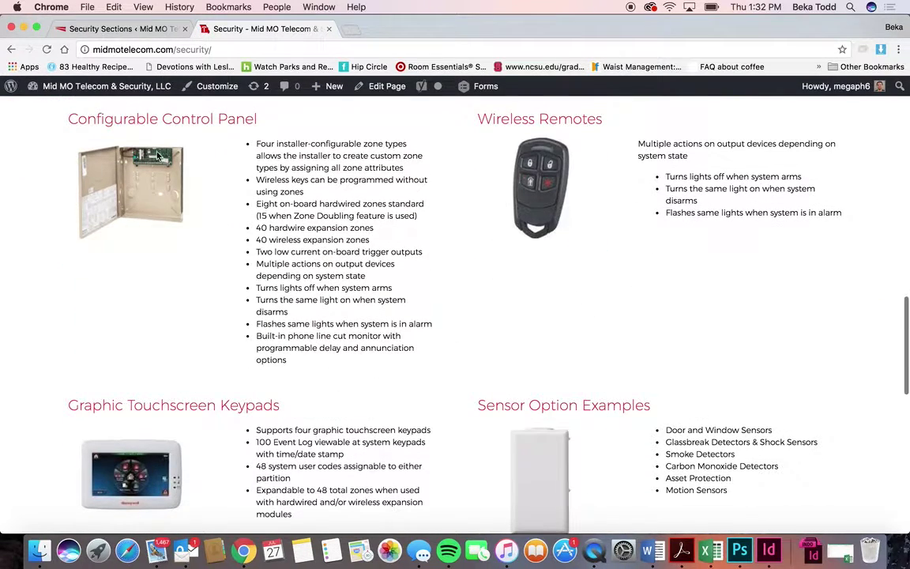
scroll(352, 296, up, 10)
scroll(349, 179, up, 5)
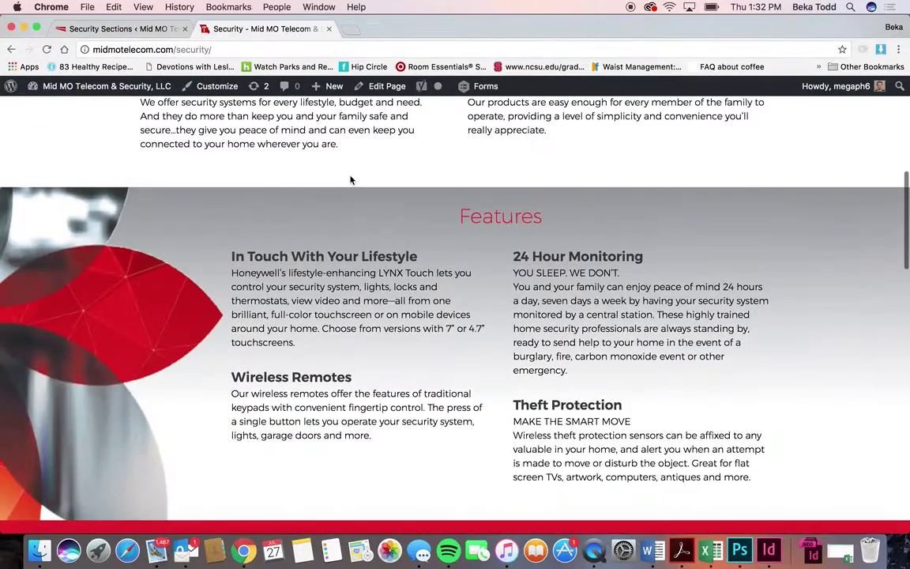
scroll(374, 417, down, 1)
scroll(375, 418, down, 2)
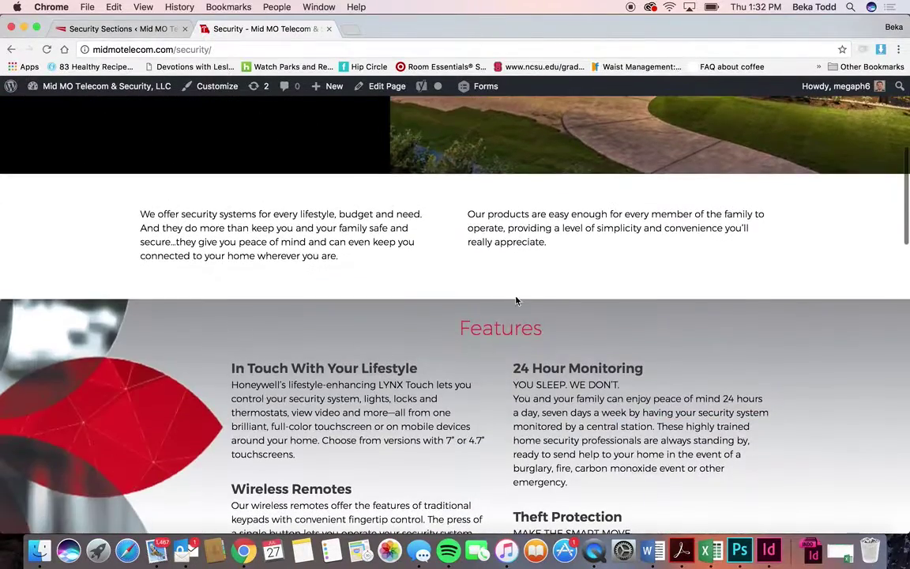
scroll(492, 410, down, 15)
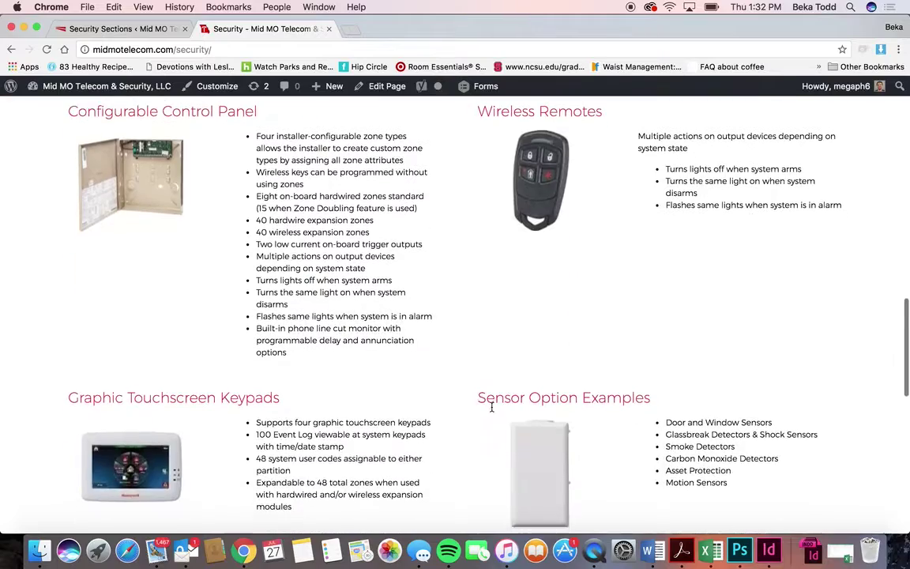
scroll(491, 410, down, 8)
scroll(491, 410, up, 12)
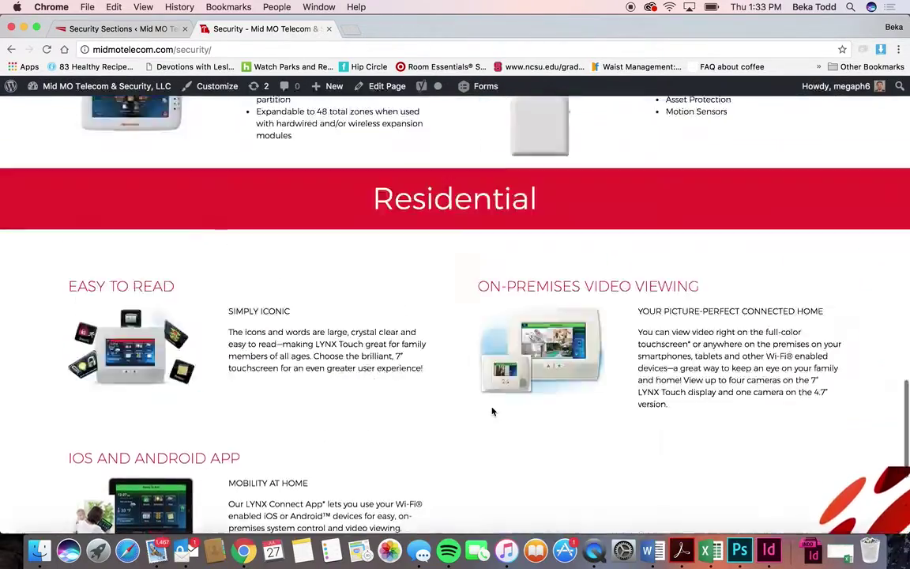
scroll(491, 410, up, 10)
Step: Return to the WordPress admin and open the list of all site pages
click(145, 29)
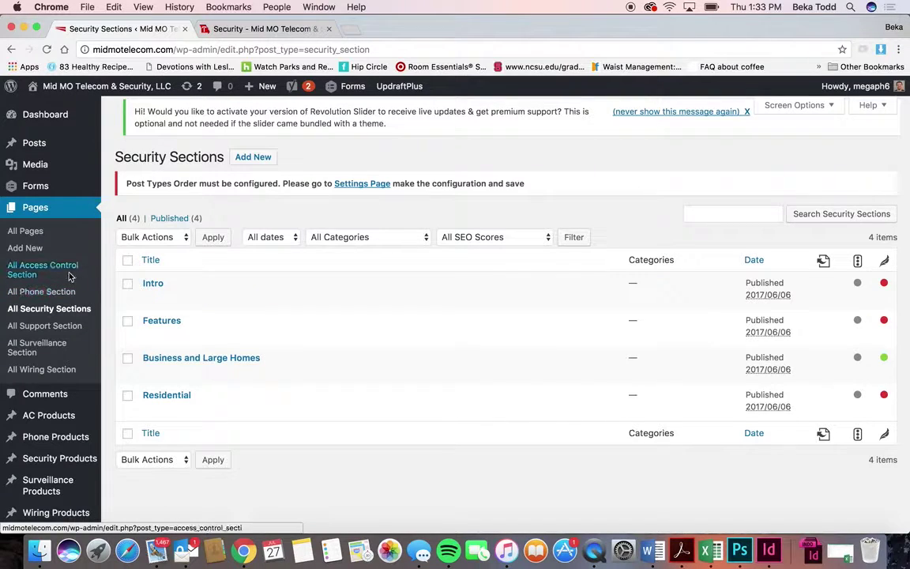
click(32, 232)
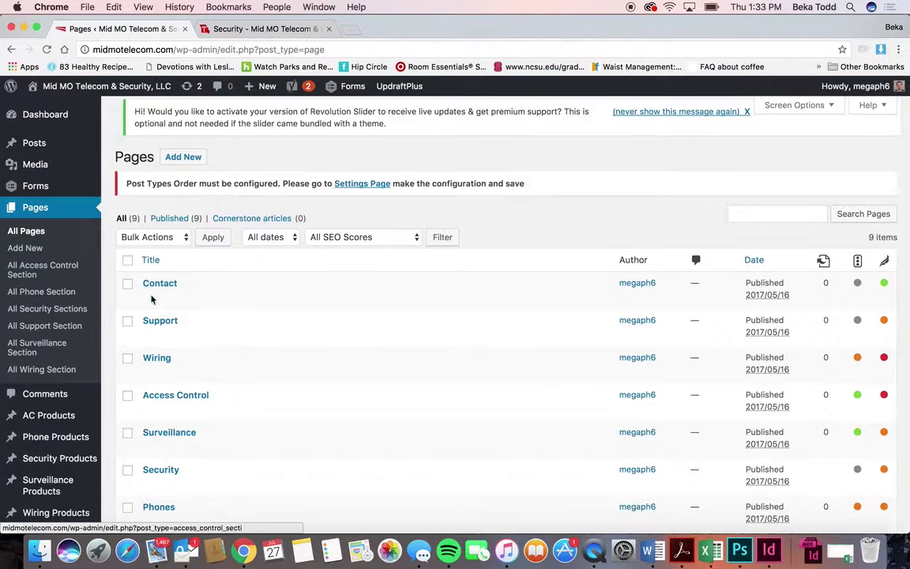
Step: Open the Phones page for editing from the pages list and look over its content, featured image and Yoast SEO settings
scroll(153, 421, down, 4)
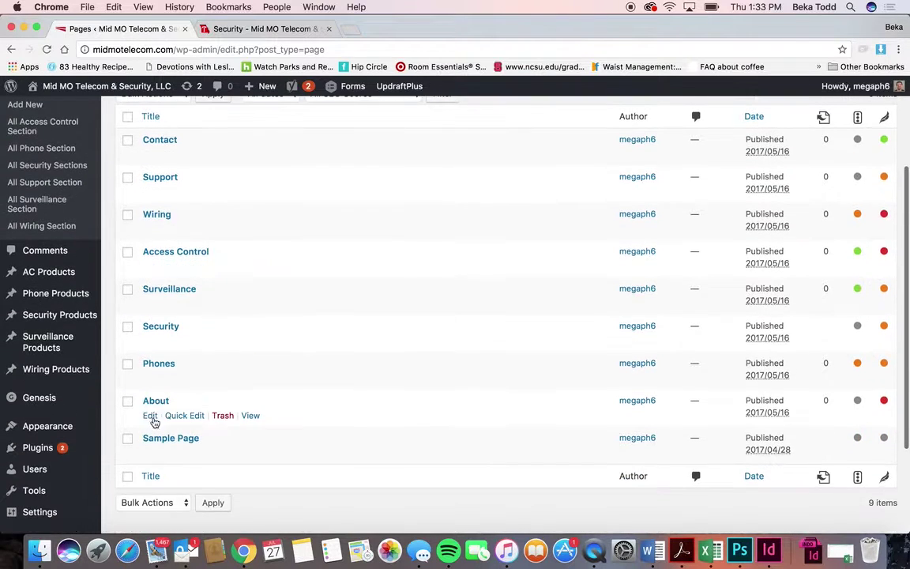
click(167, 363)
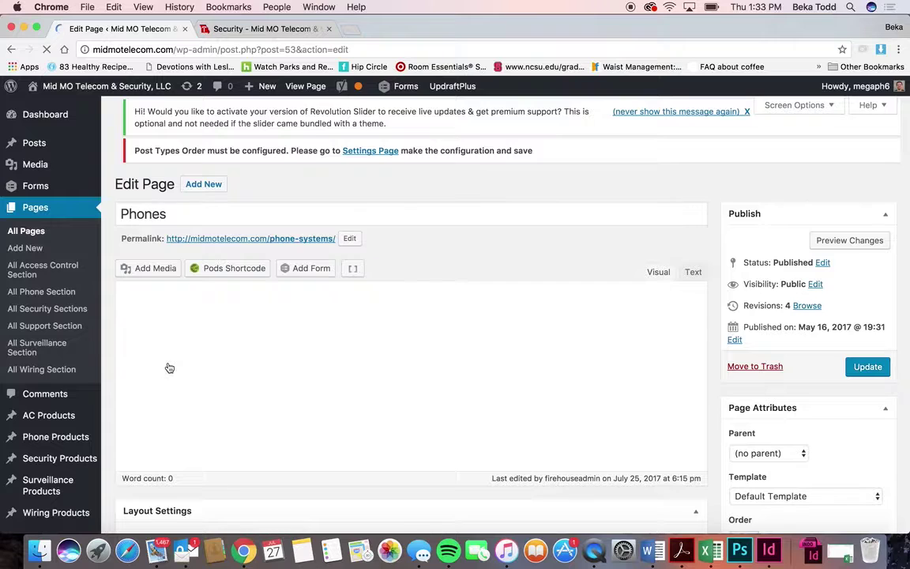
scroll(359, 414, down, 15)
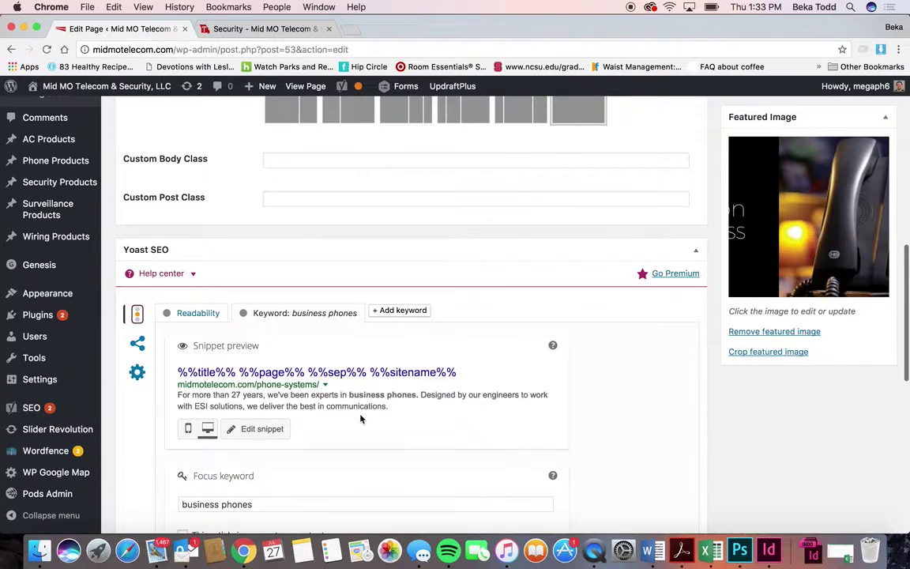
scroll(611, 351, up, 15)
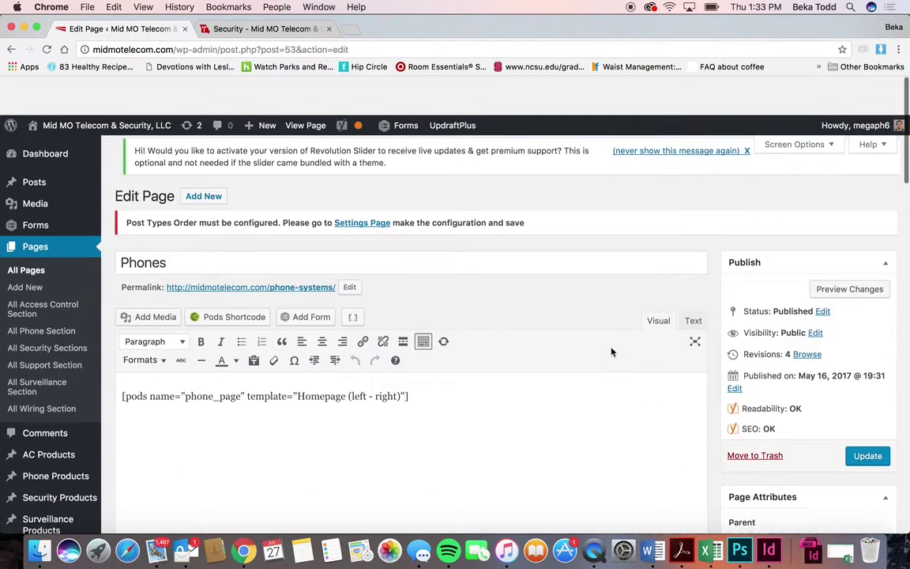
Step: Reopen the Phones page from the list of all pages and examine its shortcode, layout settings and featured image
click(25, 232)
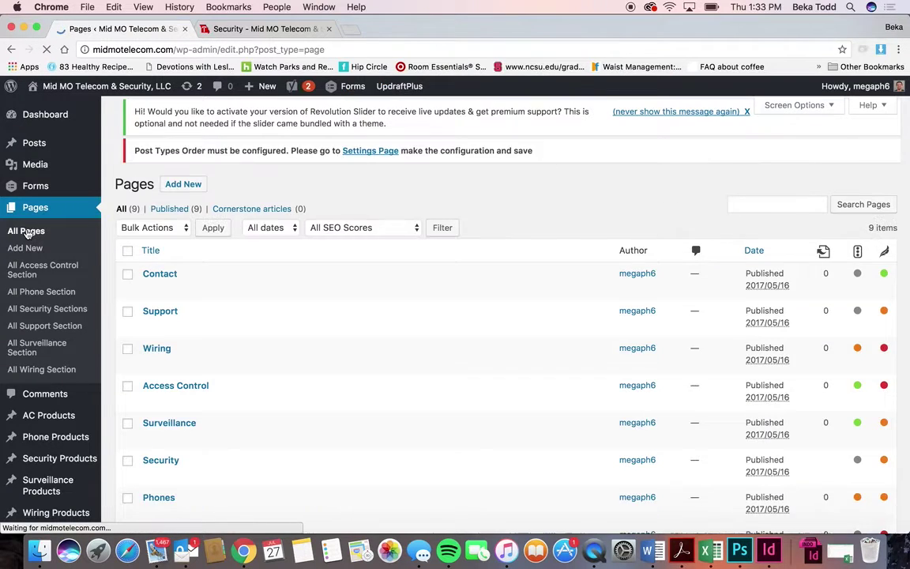
scroll(225, 328, down, 5)
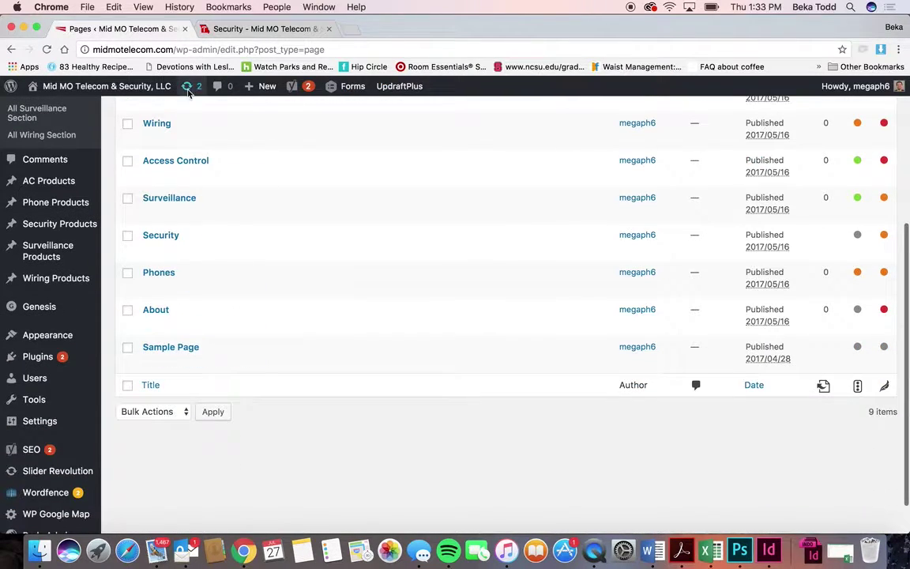
click(164, 275)
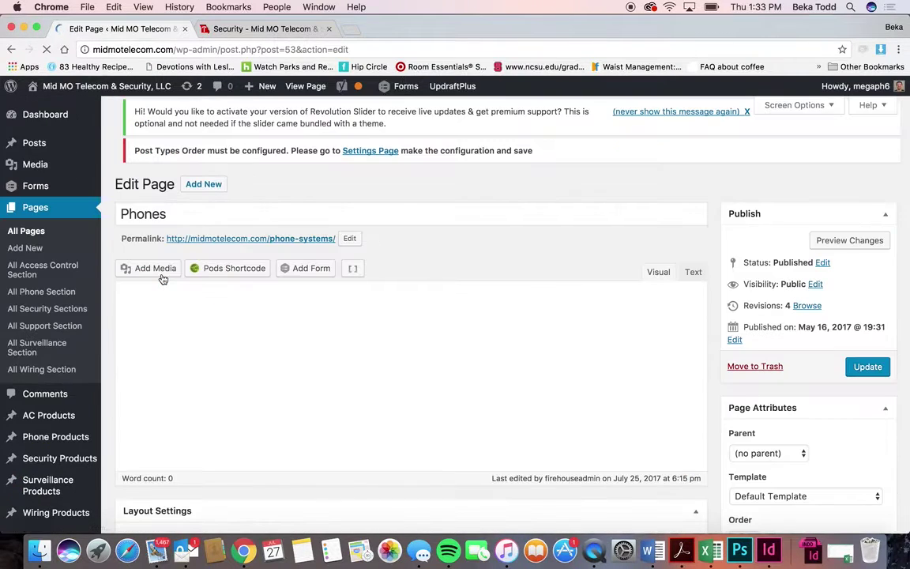
scroll(388, 339, down, 1)
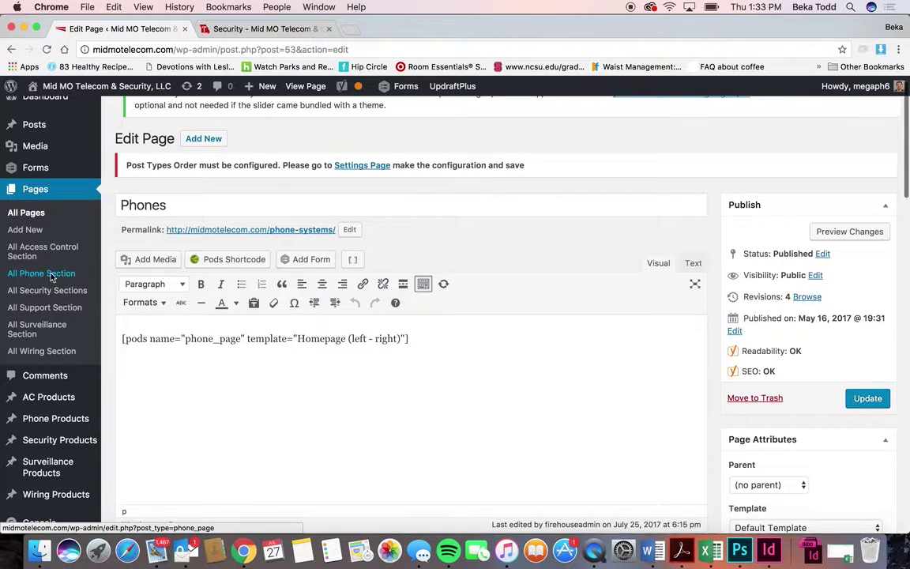
scroll(312, 415, down, 4)
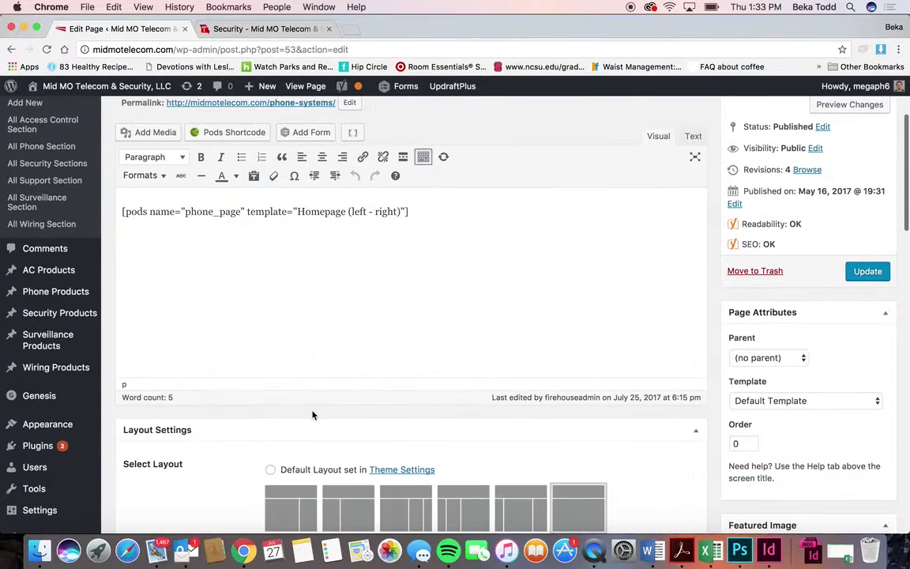
scroll(312, 415, down, 5)
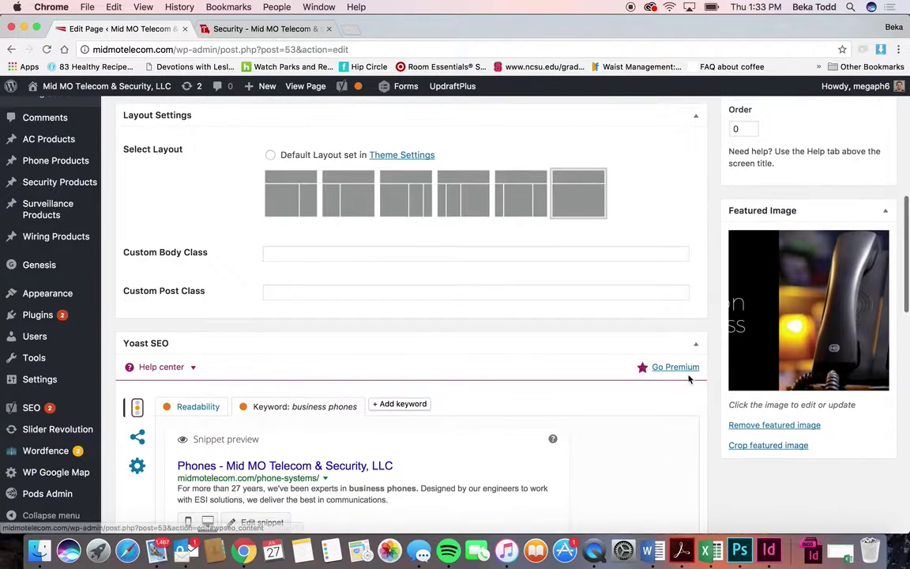
Step: Open the Phones page's featured image chooser and check the matching kind of header image on the live Security page
click(733, 309)
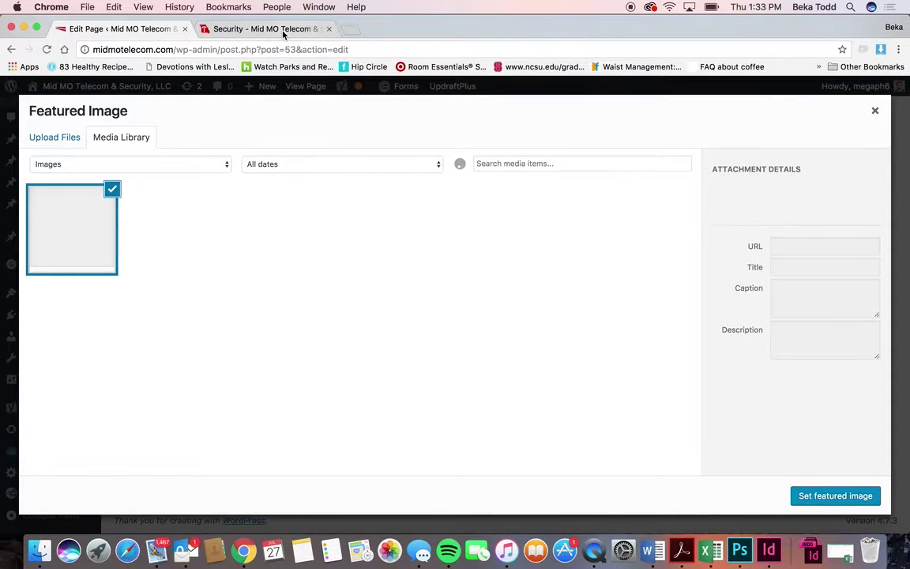
click(278, 30)
scroll(256, 155, up, 3)
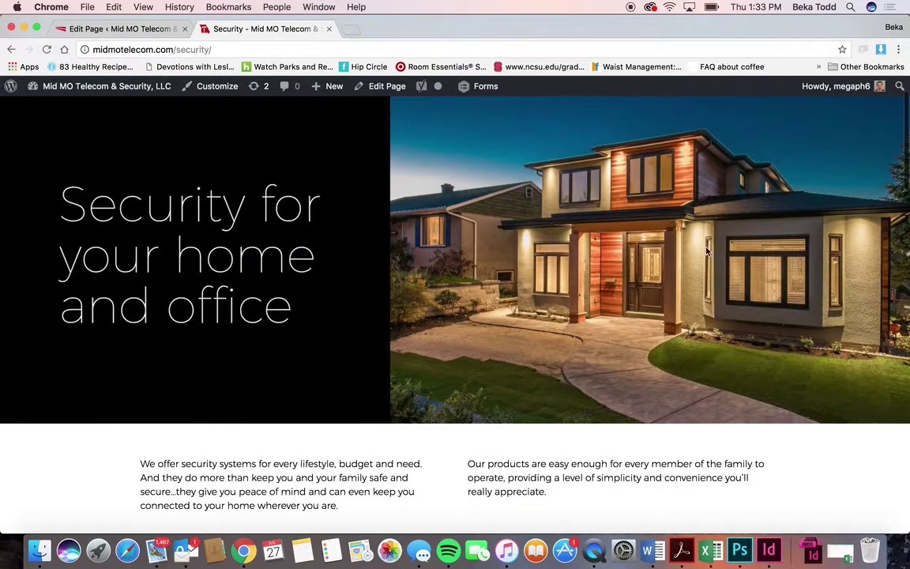
click(90, 28)
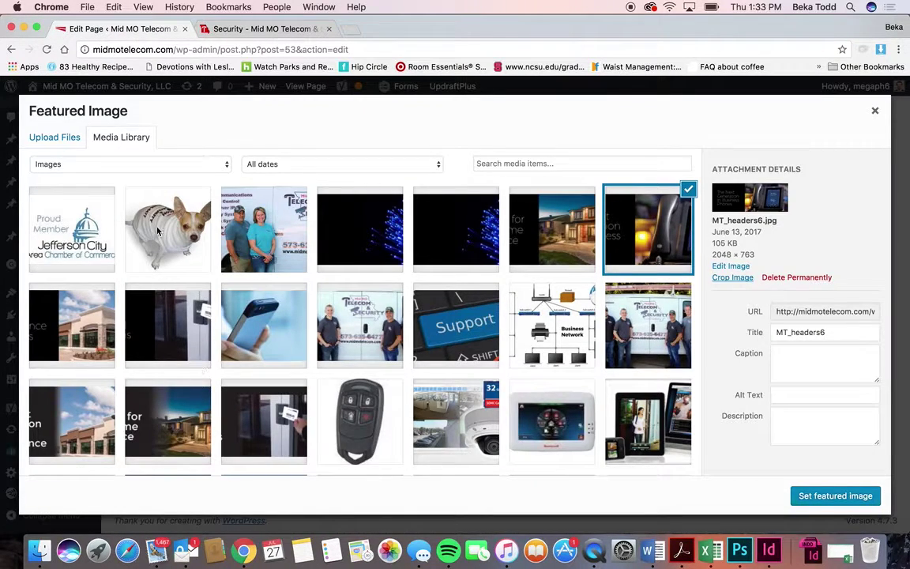
Step: View the upload and media library options for the featured image, and close the chooser without setting a new one
click(51, 144)
click(106, 136)
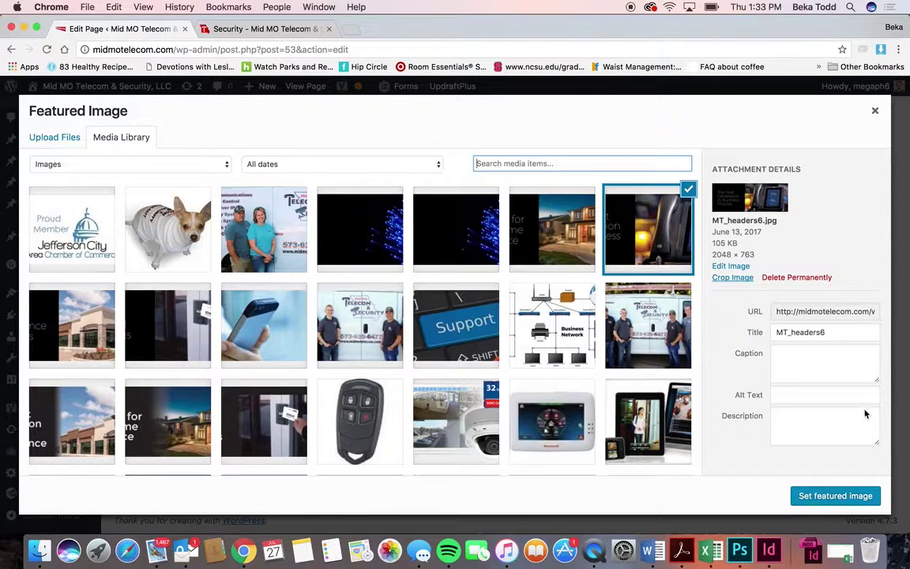
click(874, 111)
scroll(792, 183, up, 10)
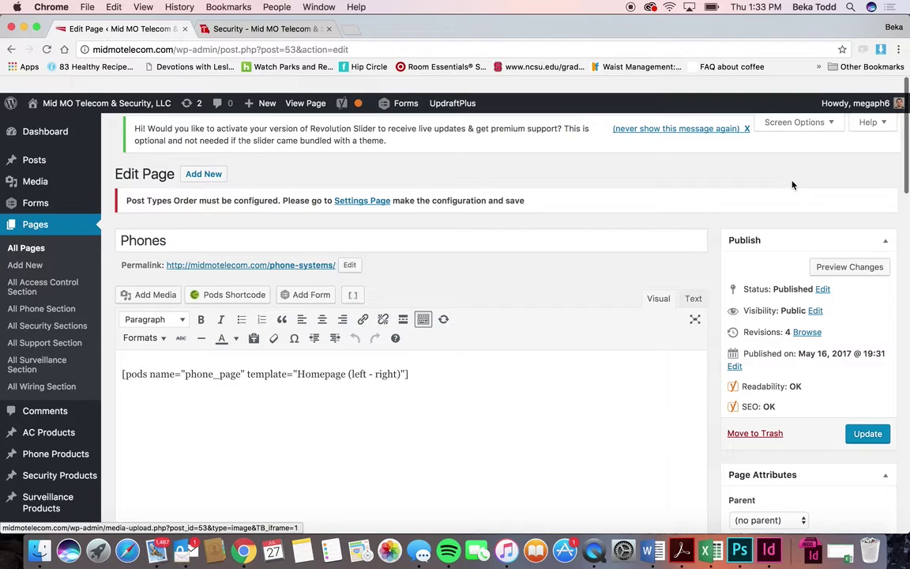
Step: Review the Phones page's shortcode, page attributes and layout settings, and glance again at the live Security page
scroll(679, 349, down, 5)
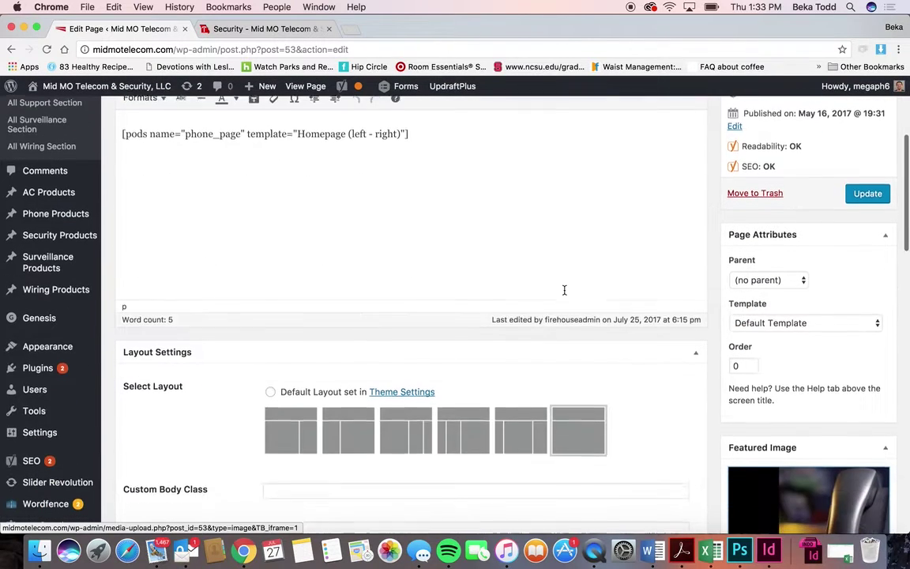
scroll(615, 217, up, 5)
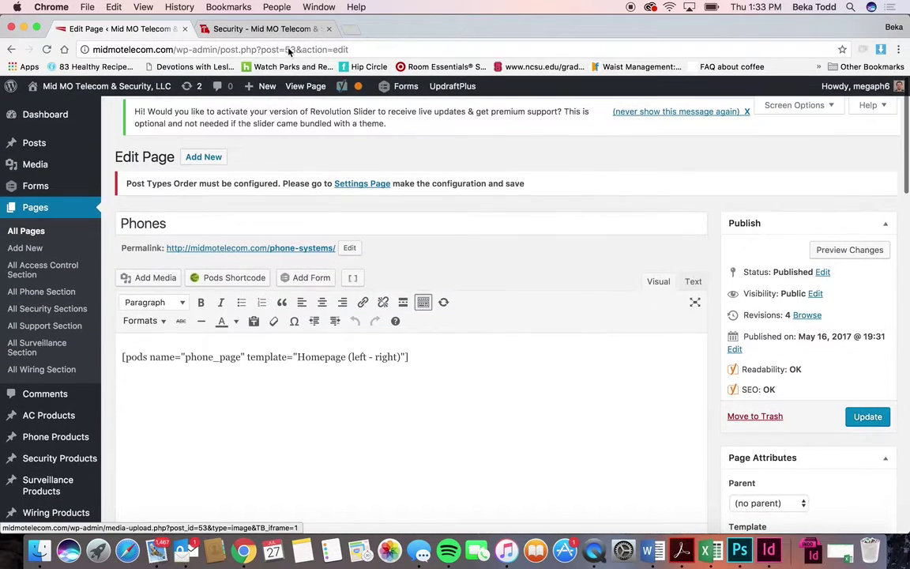
click(272, 29)
scroll(479, 257, down, 3)
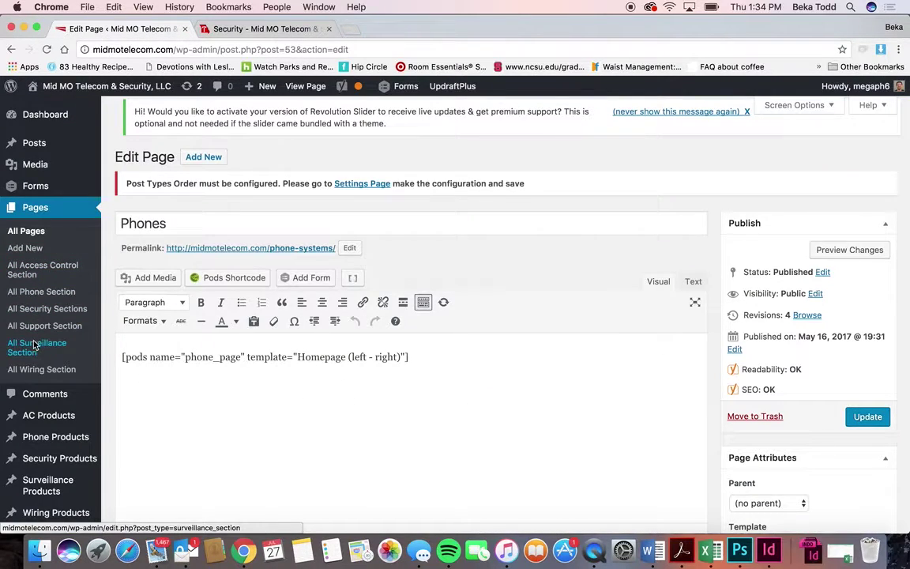
Step: Open the list of all phone products in the WordPress admin and look through its titles and categories
scroll(46, 423, down, 2)
scroll(46, 425, down, 2)
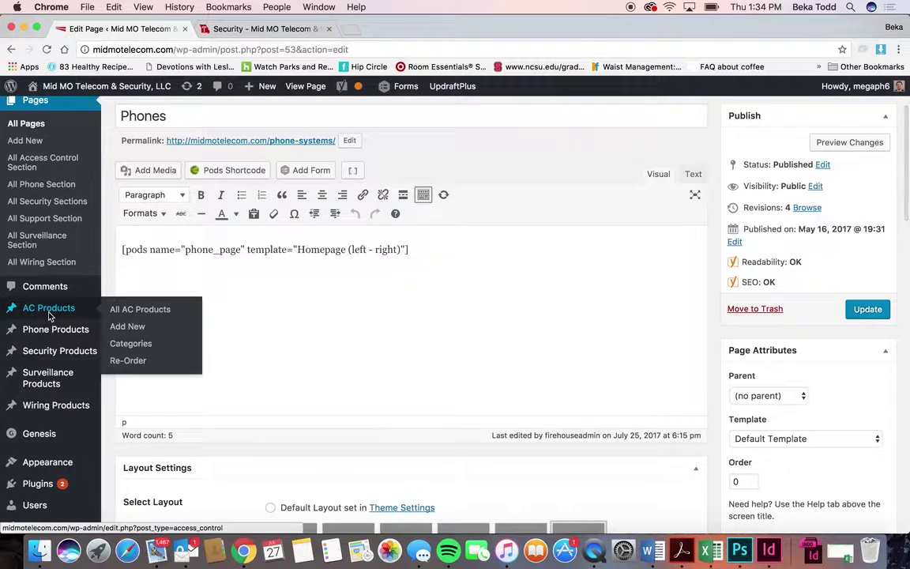
click(56, 337)
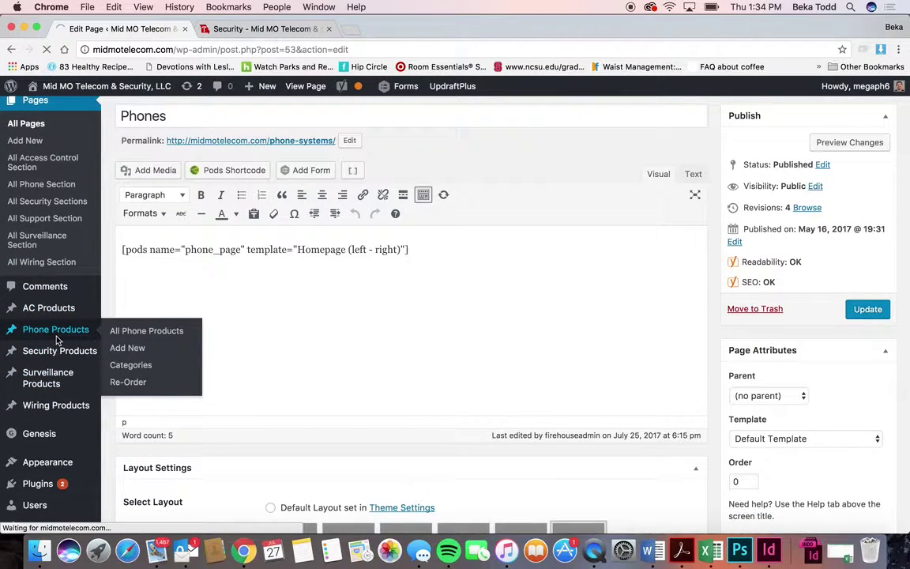
scroll(297, 372, down, 4)
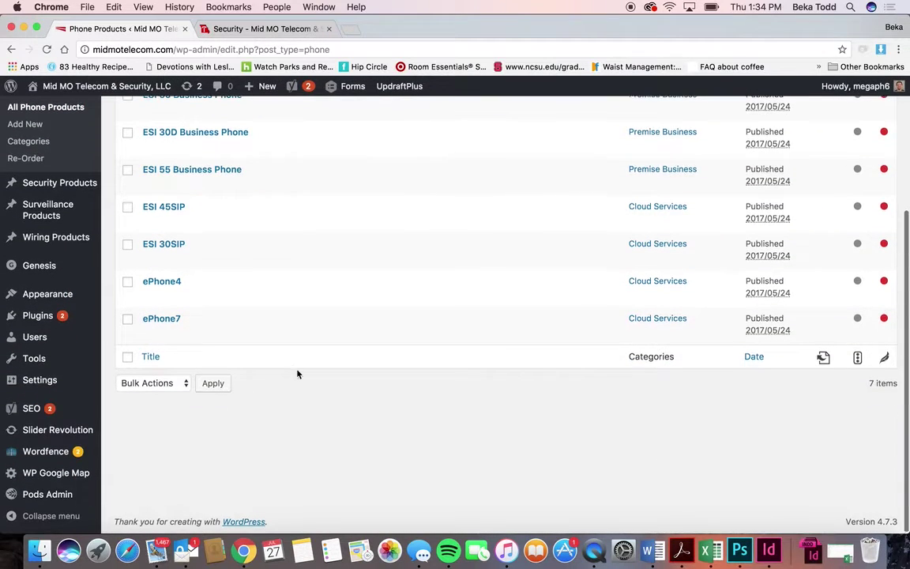
scroll(297, 371, up, 3)
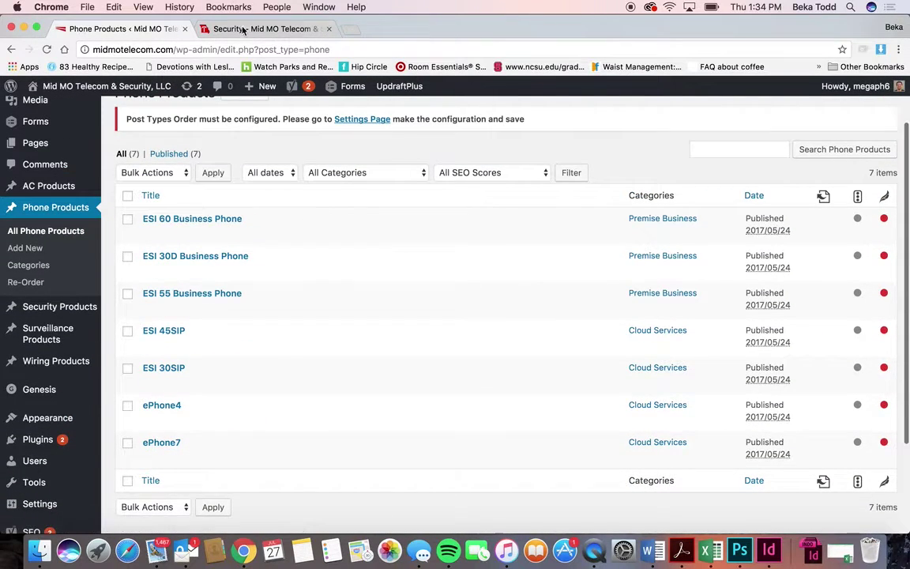
Step: Open the live Phones page from the site menu and look through the products under Cloud Services Business Phones
click(242, 29)
scroll(282, 200, up, 5)
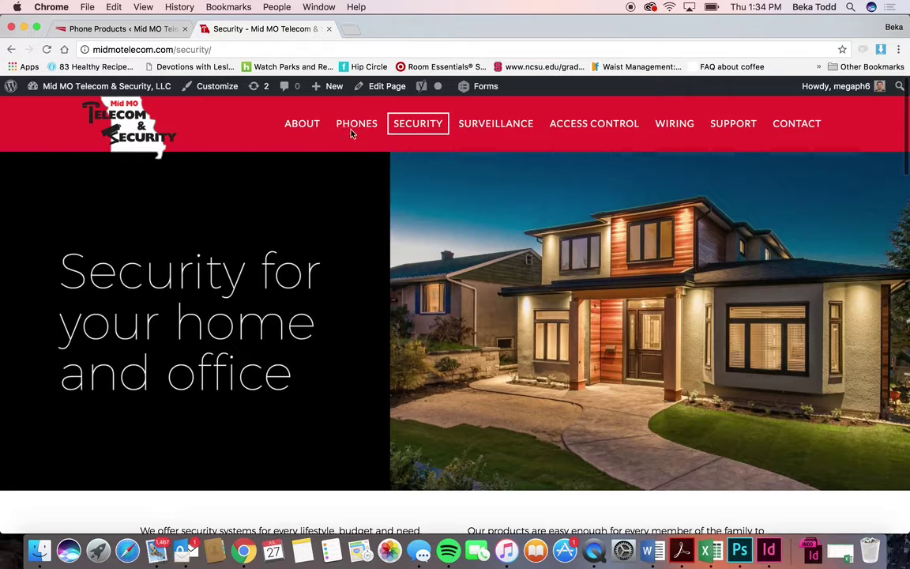
click(352, 126)
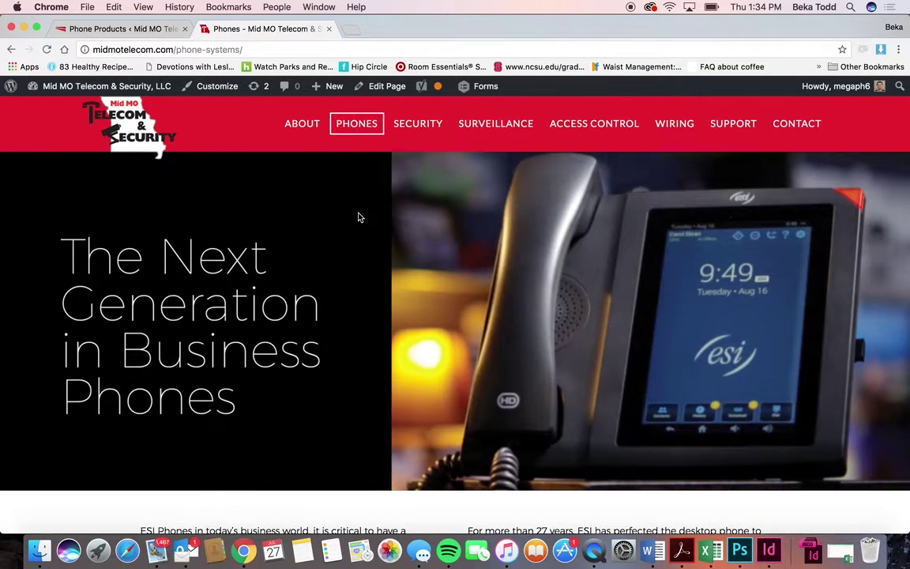
scroll(358, 217, down, 15)
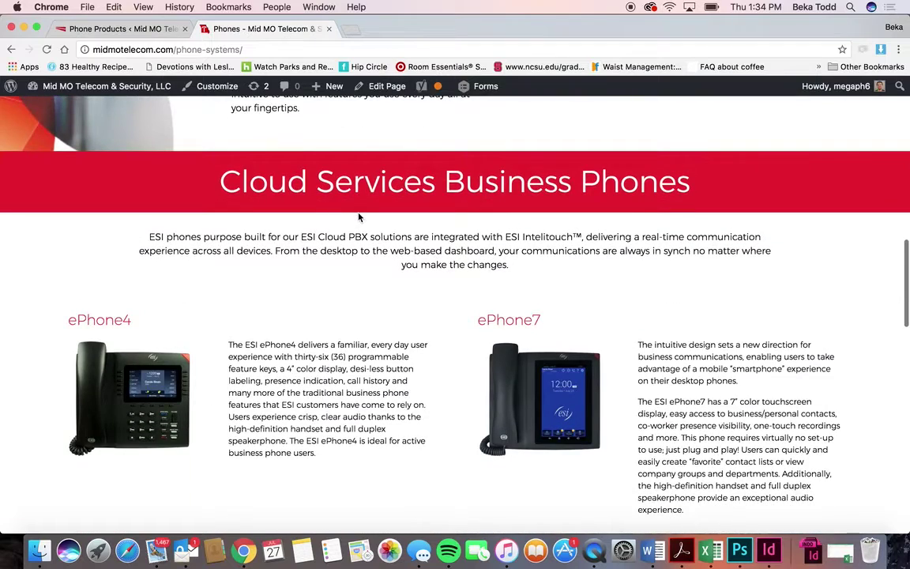
scroll(358, 217, down, 5)
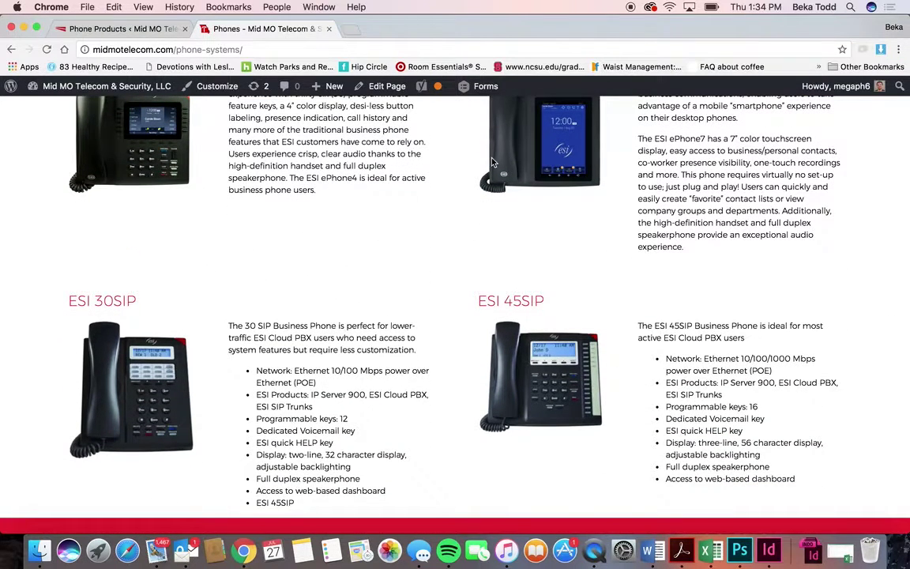
Step: Return to the phone products list, open ESI 60 Business Phone for editing, and look over its categories and Yoast SEO settings
click(118, 29)
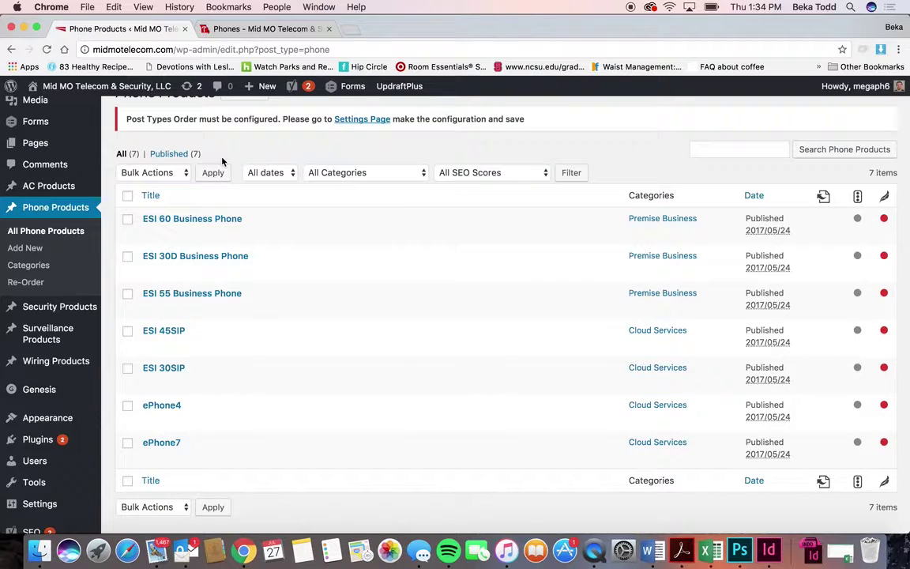
click(195, 221)
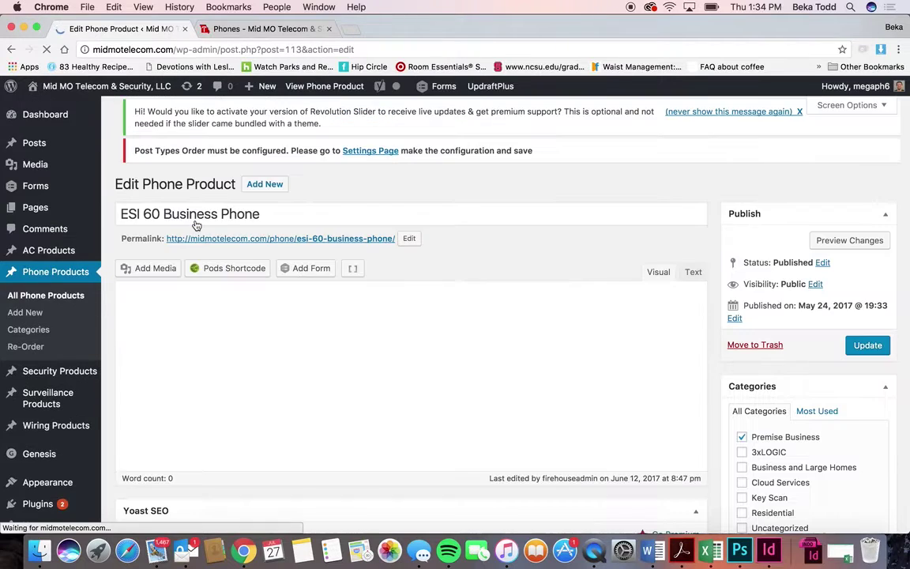
scroll(404, 303, down, 3)
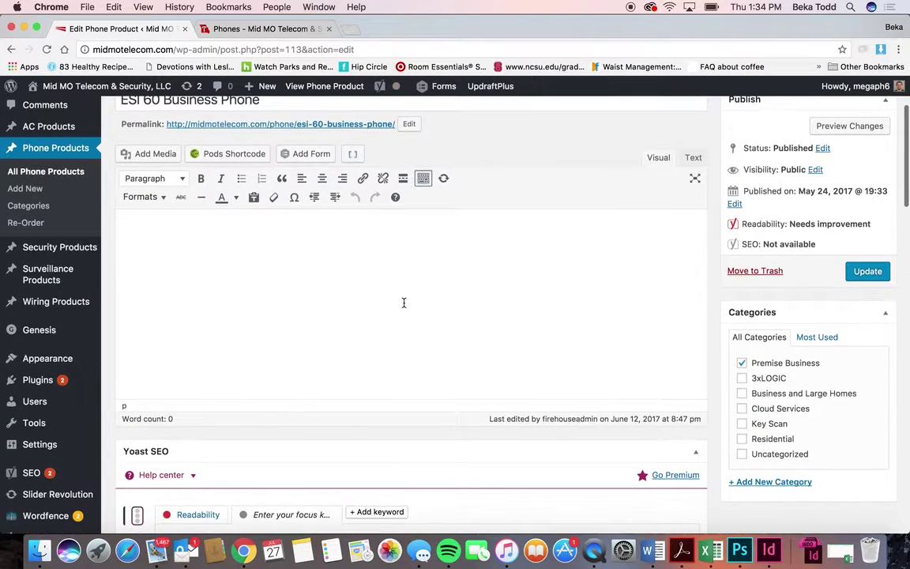
scroll(404, 303, up, 2)
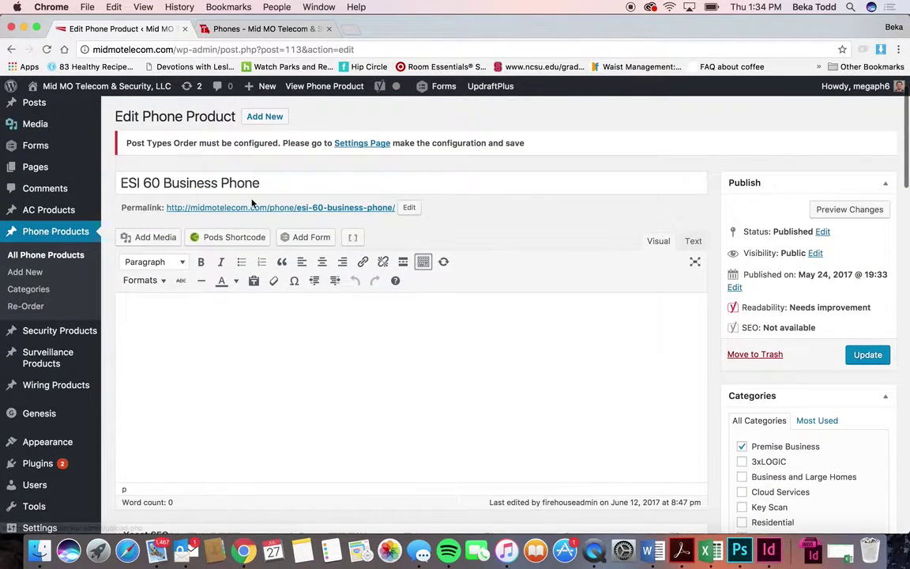
scroll(295, 183, down, 15)
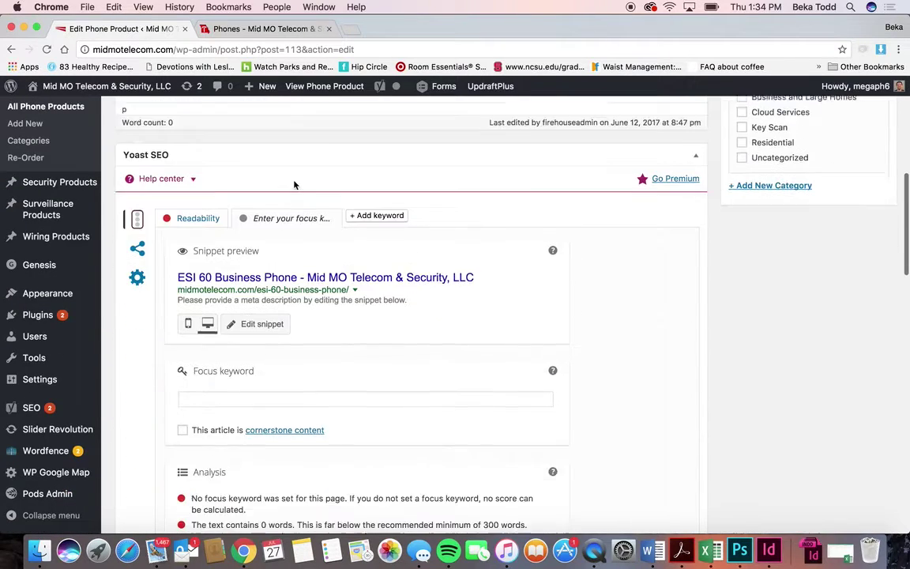
Step: Examine the product's More Fields, highlighting the product name and opening the product image's file dialog, and close the dialog without attaching anything
scroll(295, 185, down, 5)
click(361, 305)
drag(361, 305, 224, 307)
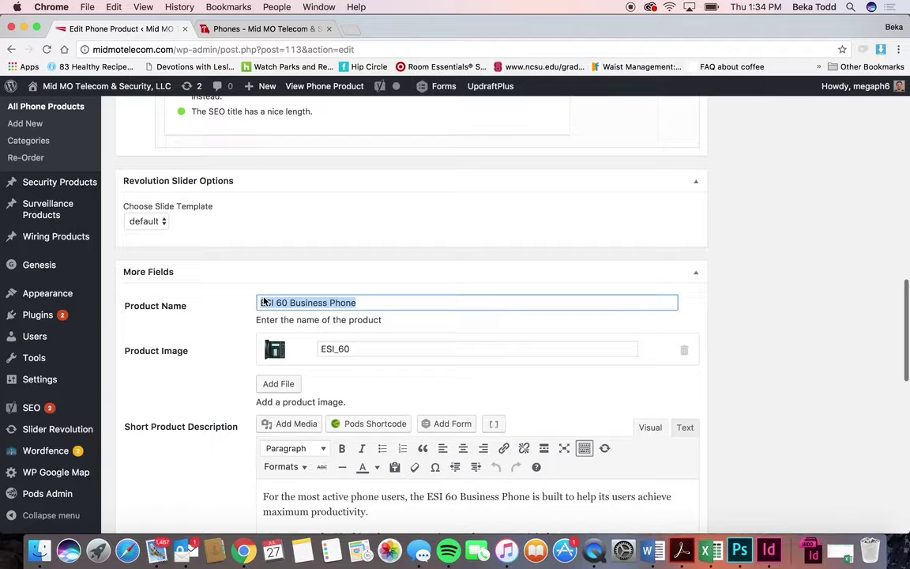
click(278, 384)
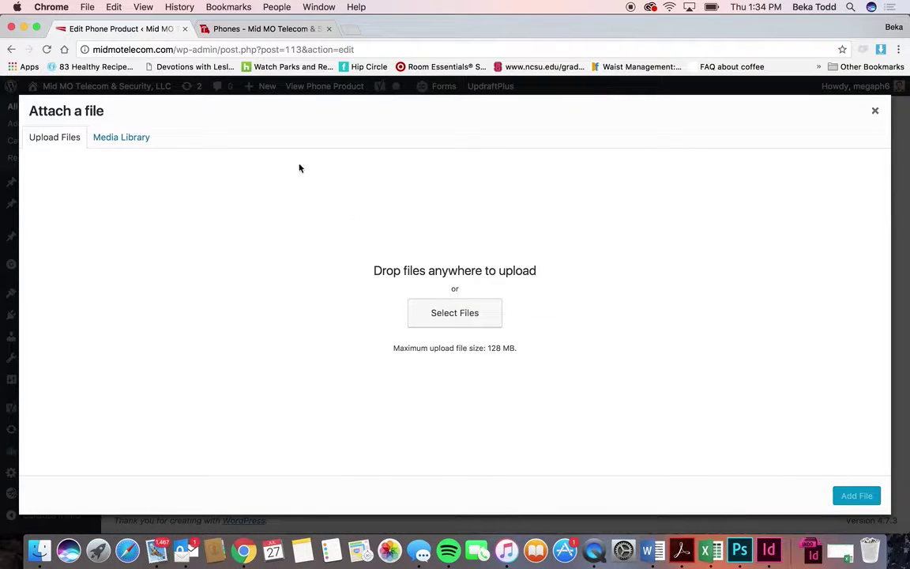
click(873, 112)
Step: Examine the Short Product Description of the ESI 60 Business Phone and the fields below it
scroll(550, 325, down, 3)
scroll(549, 326, down, 5)
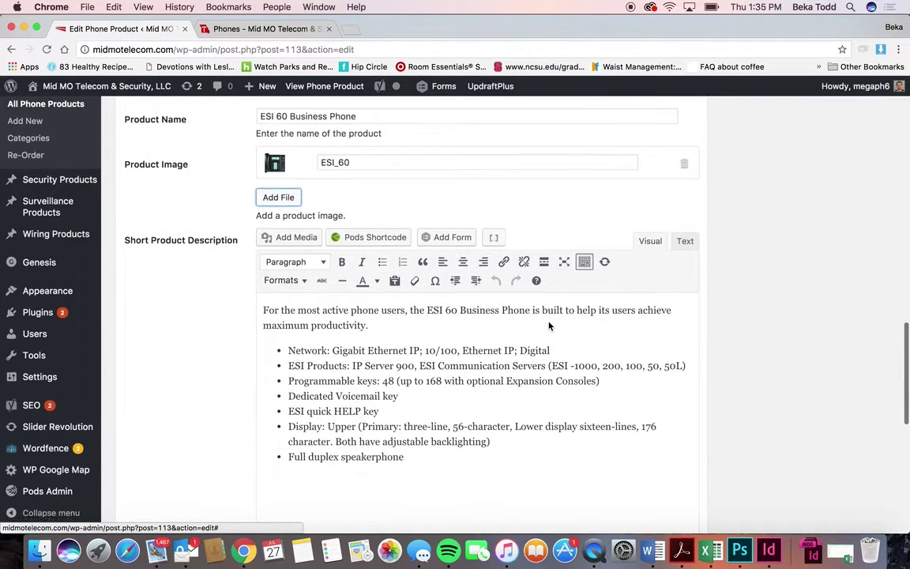
scroll(549, 325, down, 8)
scroll(548, 321, up, 9)
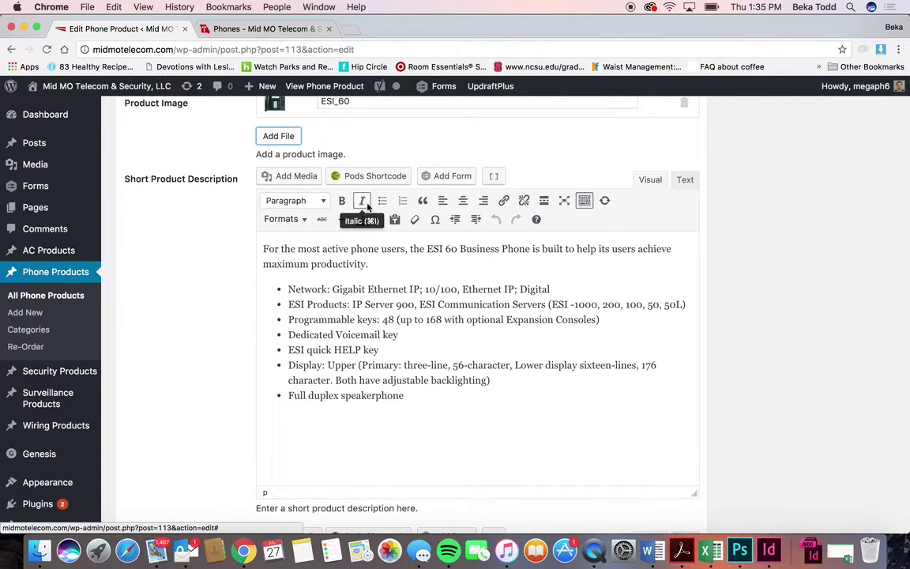
Step: Look over the Long Product Description field of the ESI 60 Business Phone and the product's Categories
scroll(423, 424, down, 15)
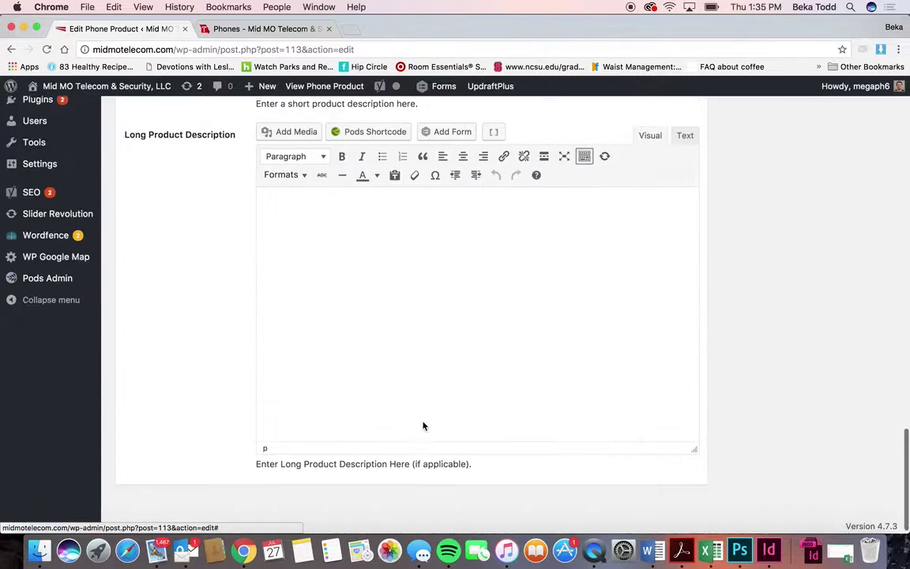
scroll(423, 424, up, 10)
scroll(425, 422, up, 2)
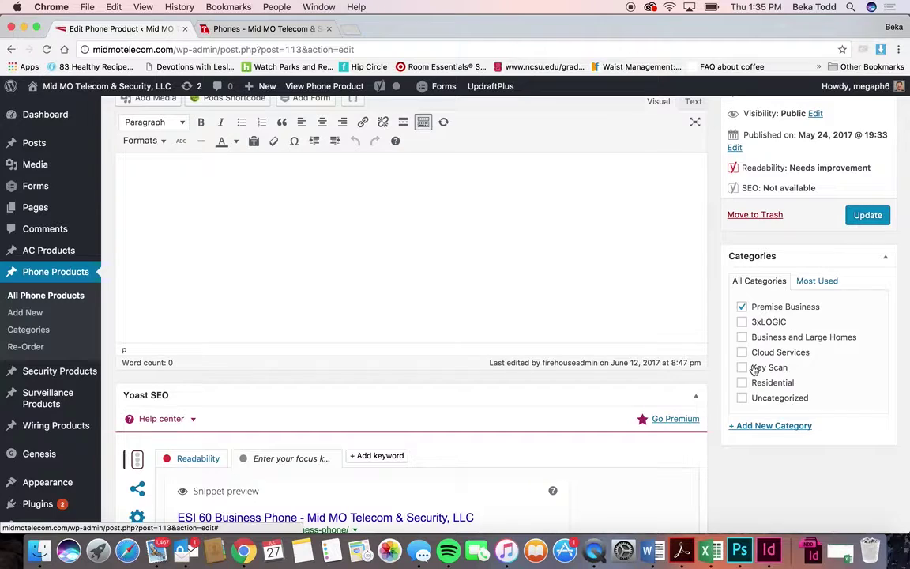
Step: Compare the Cloud Services and On-Premises Business Phones sections of the live Phones page with the product's category options
click(255, 25)
scroll(391, 277, up, 10)
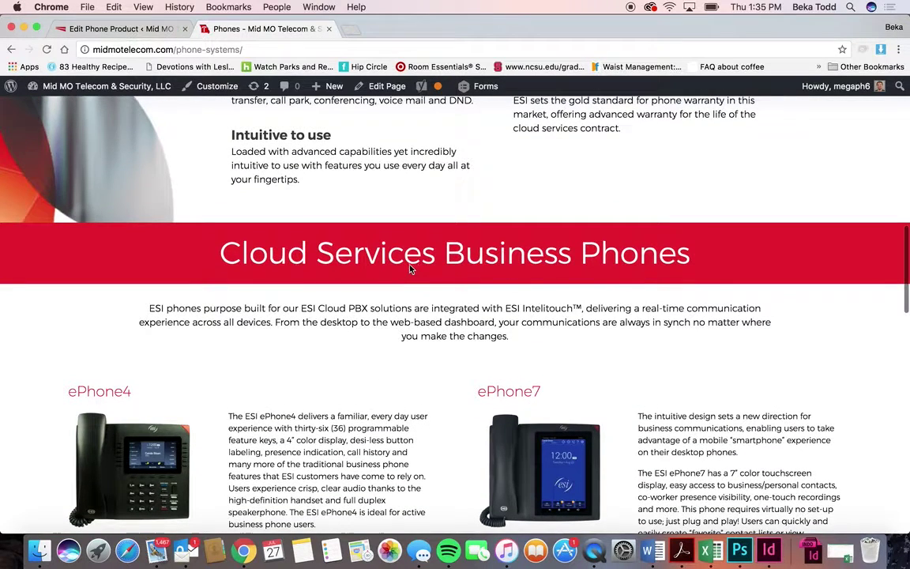
scroll(410, 267, down, 10)
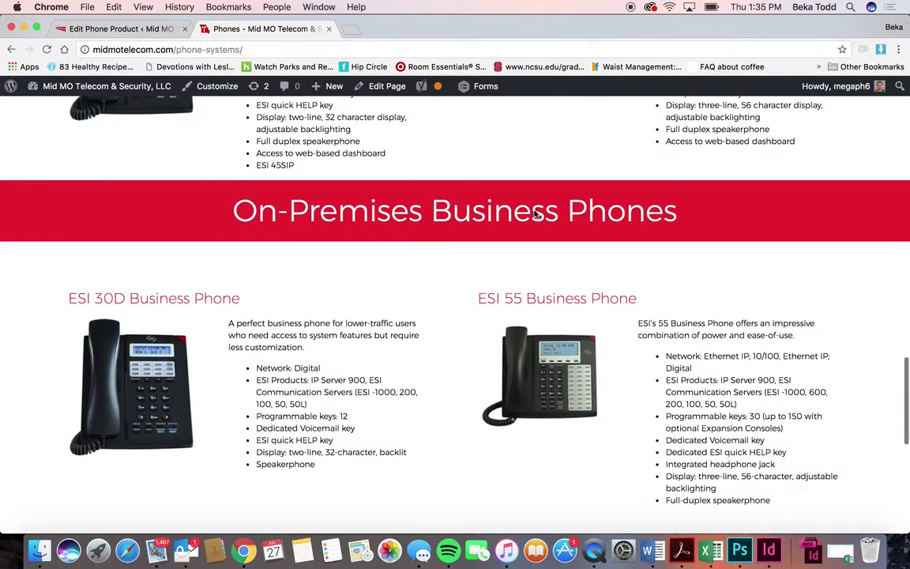
click(130, 30)
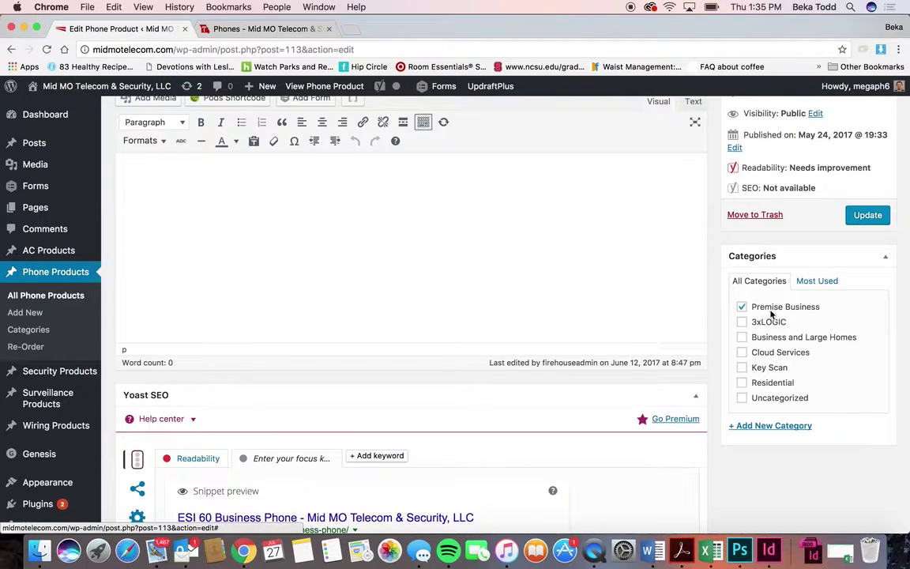
scroll(567, 321, up, 5)
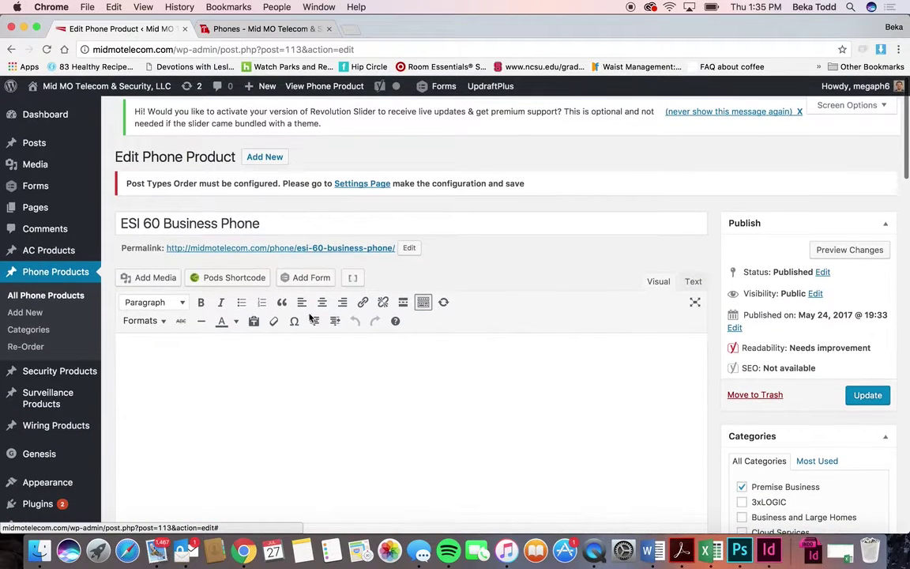
scroll(577, 400, down, 4)
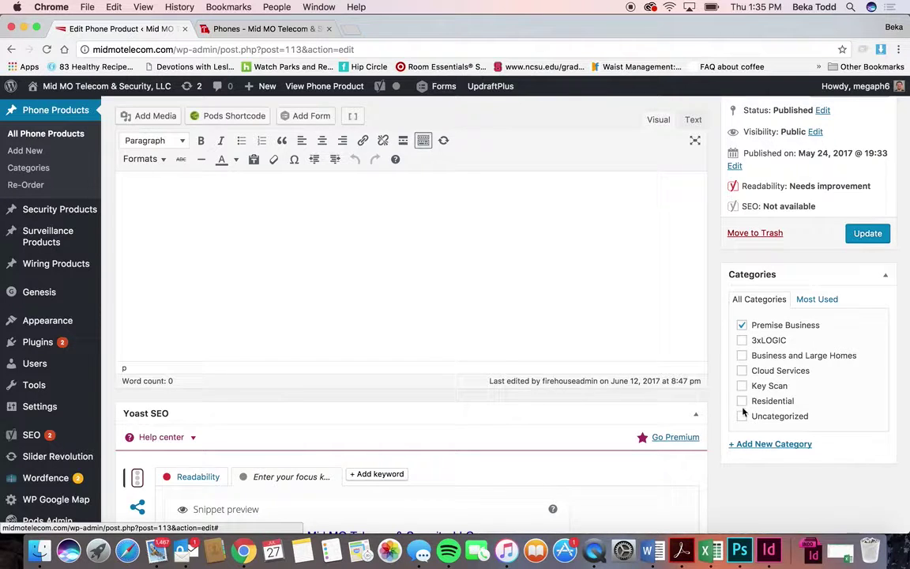
scroll(516, 295, up, 4)
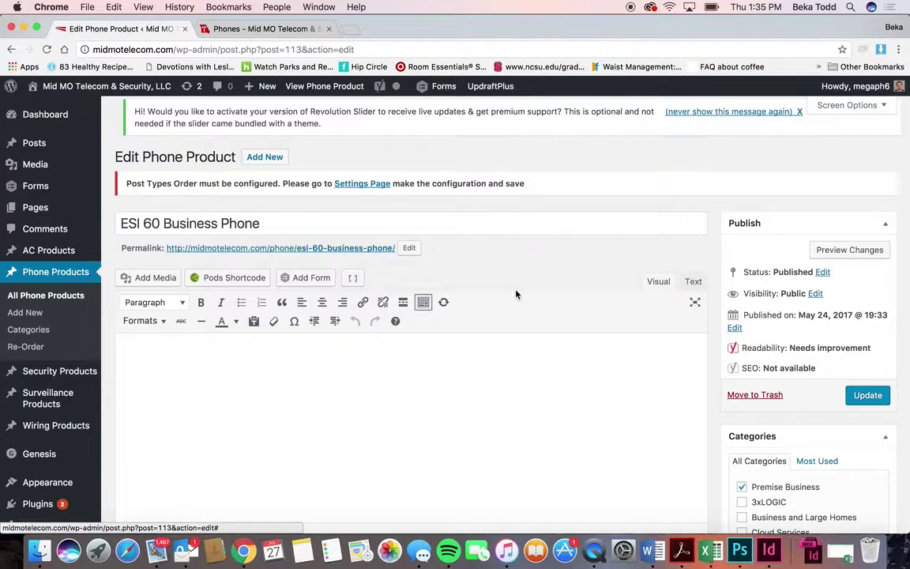
Step: Open a blank new phone product and look over its More Fields, description editors and category options
click(268, 157)
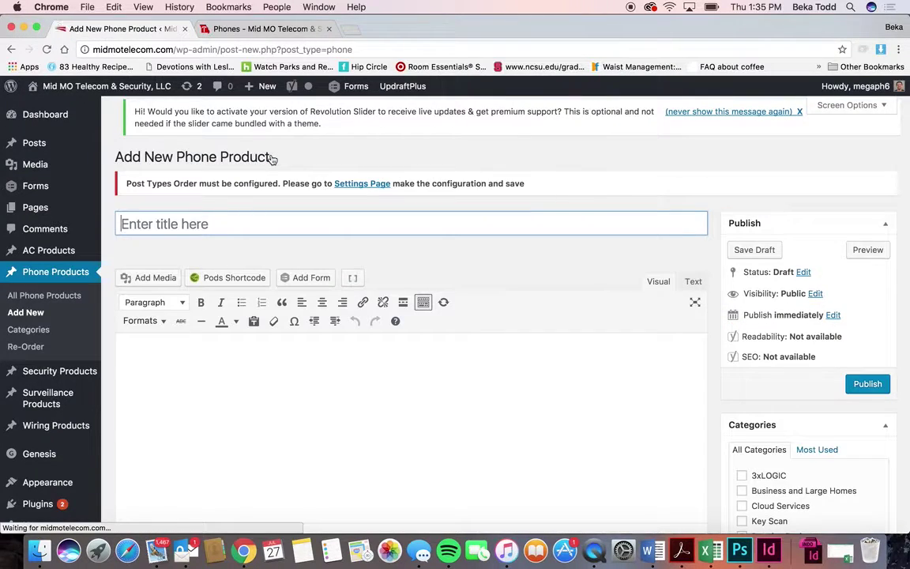
scroll(313, 225, down, 15)
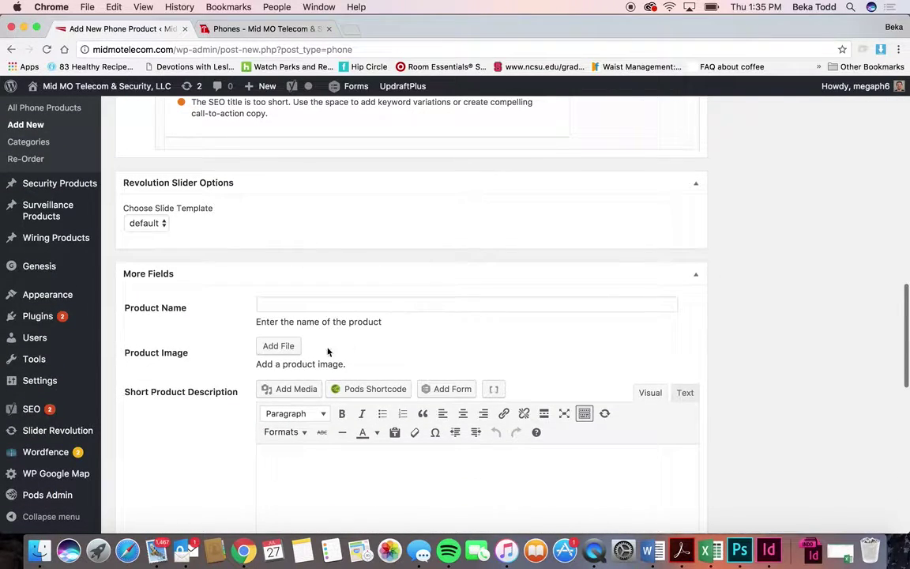
scroll(355, 363, down, 2)
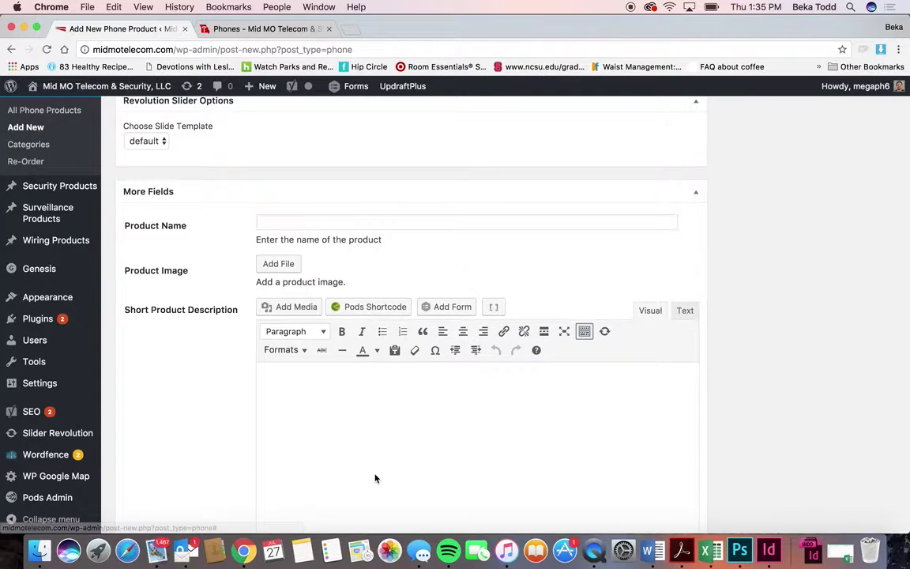
scroll(421, 417, down, 4)
scroll(503, 295, down, 10)
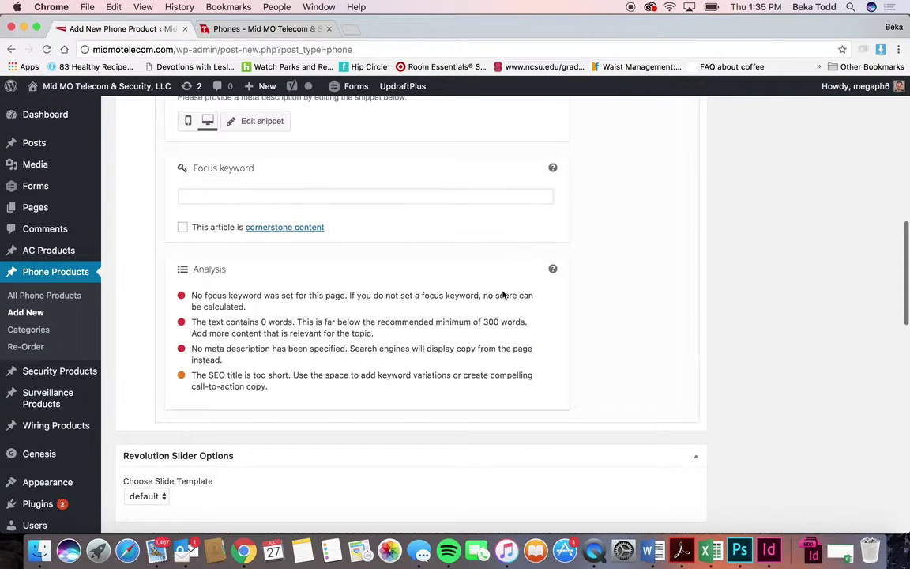
scroll(503, 291, up, 4)
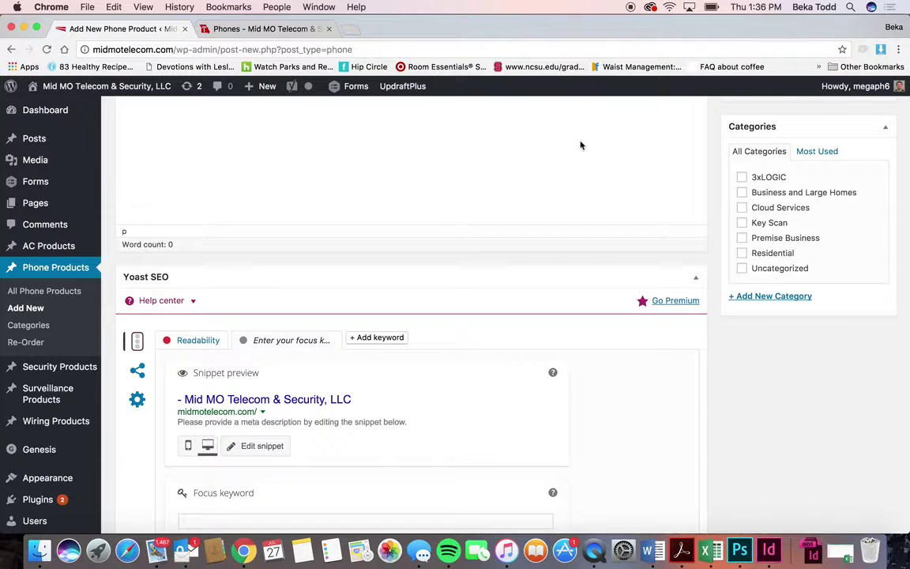
Step: Open the live Security page from the site menu and look through its Business and Large Homes and Residential sections
click(235, 29)
scroll(553, 197, up, 20)
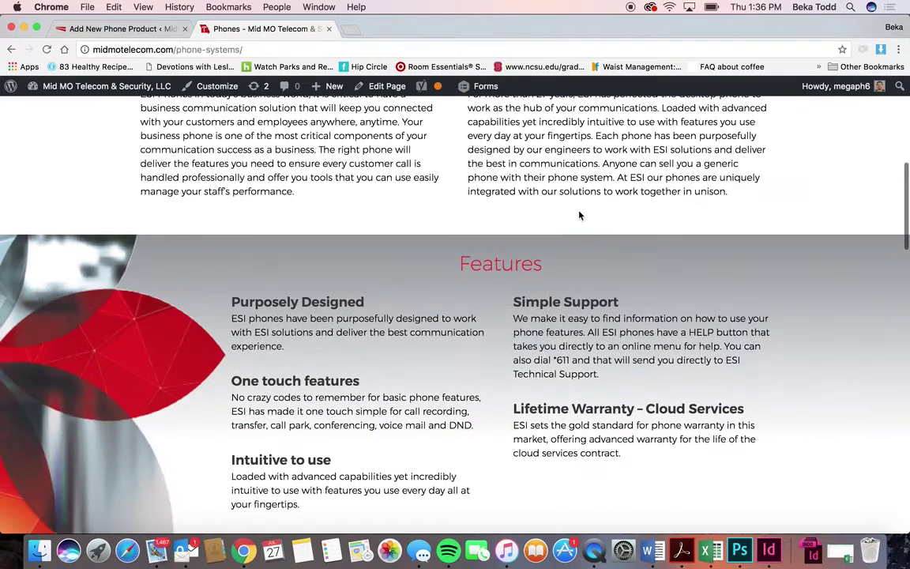
click(417, 136)
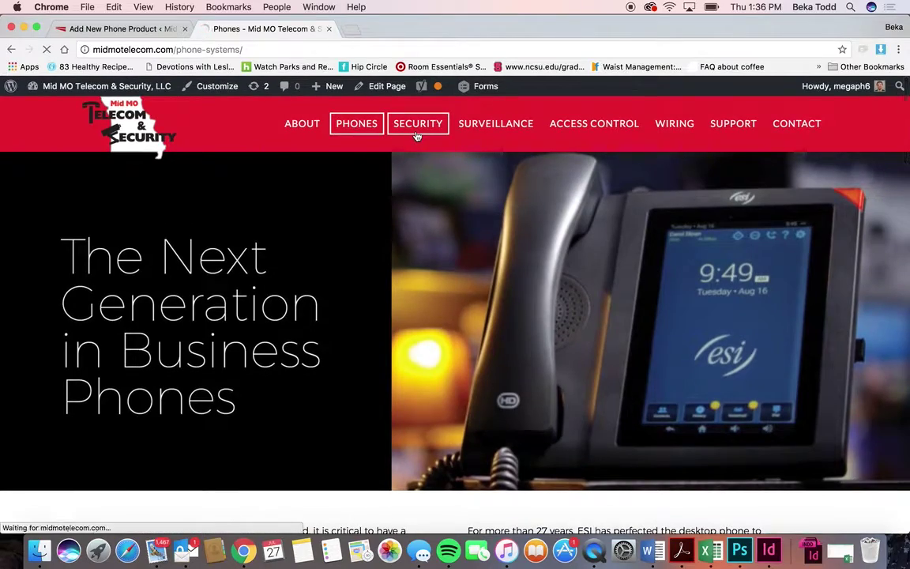
scroll(455, 324, down, 15)
scroll(455, 324, down, 10)
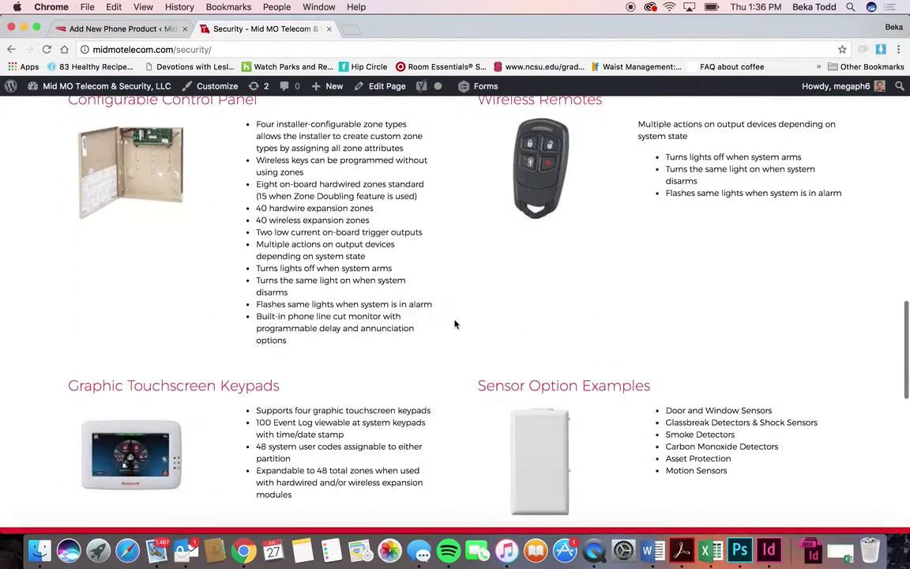
scroll(455, 323, up, 7)
scroll(456, 324, up, 4)
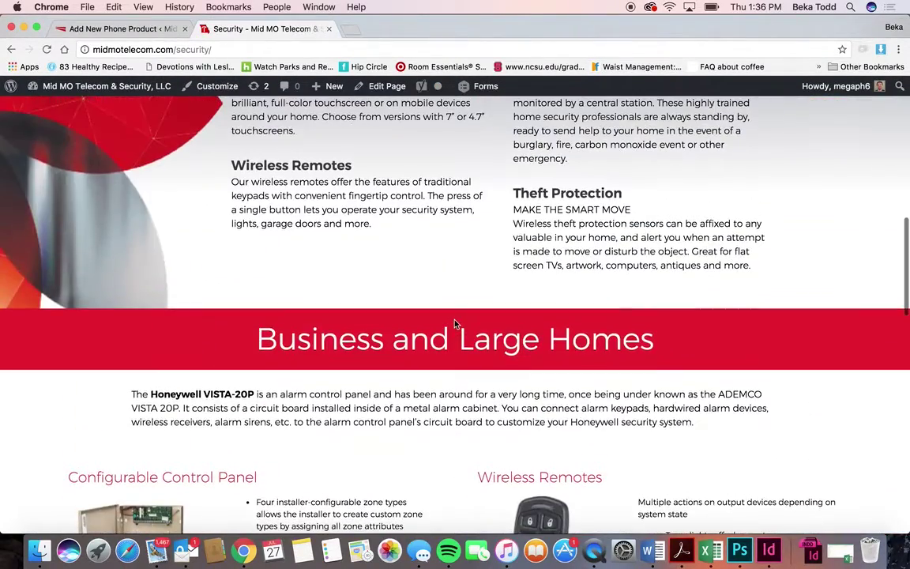
scroll(632, 342, down, 7)
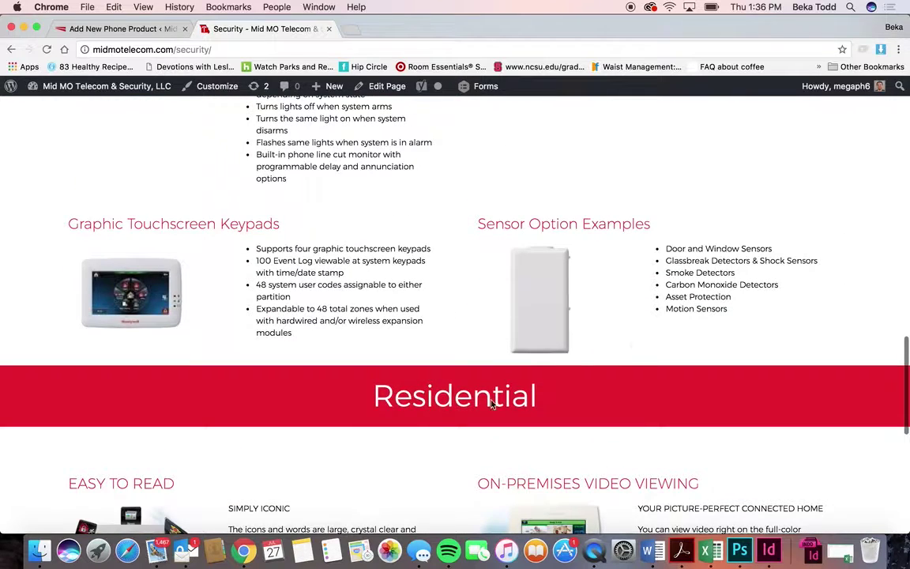
Step: Check the categories in the new phone product form, then open Ease of Use & Flexibility from the Surveillance Products list for editing
click(130, 28)
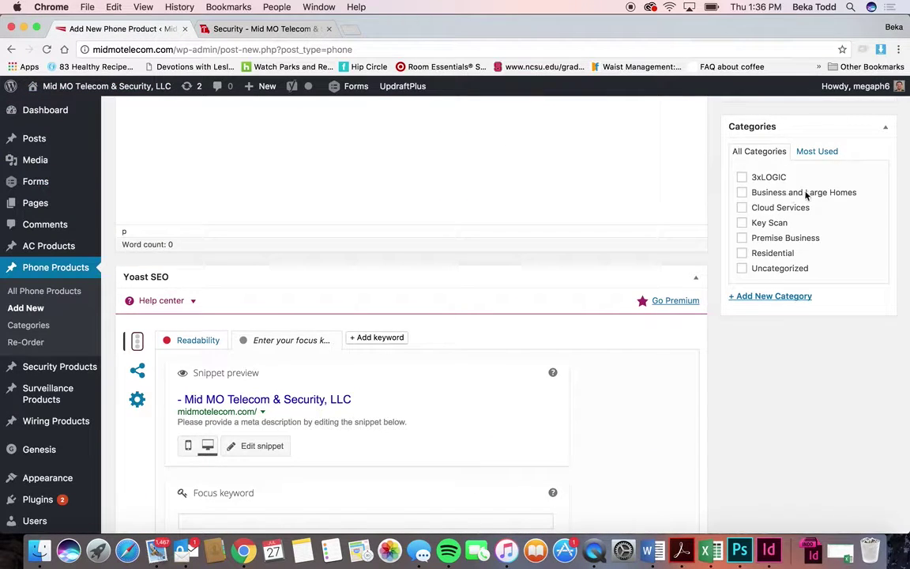
scroll(788, 254, up, 8)
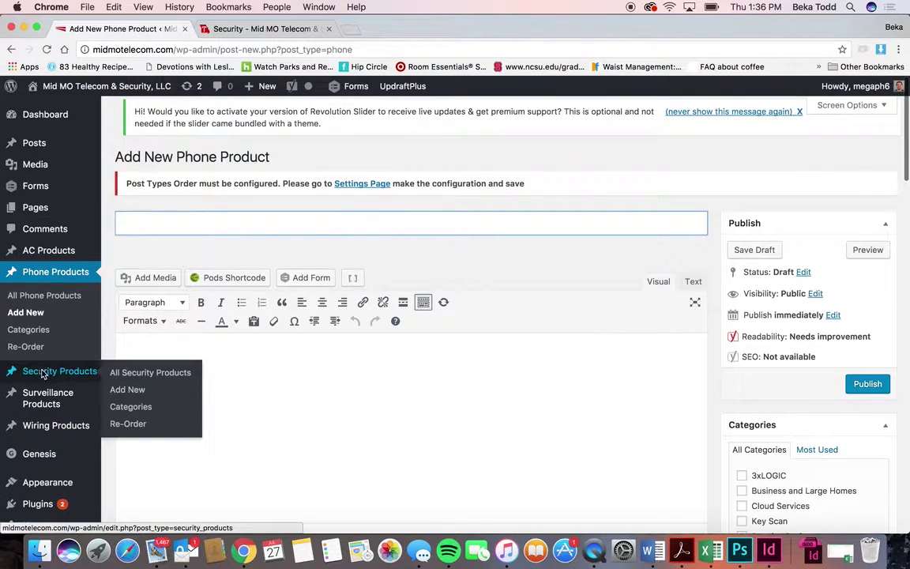
click(46, 400)
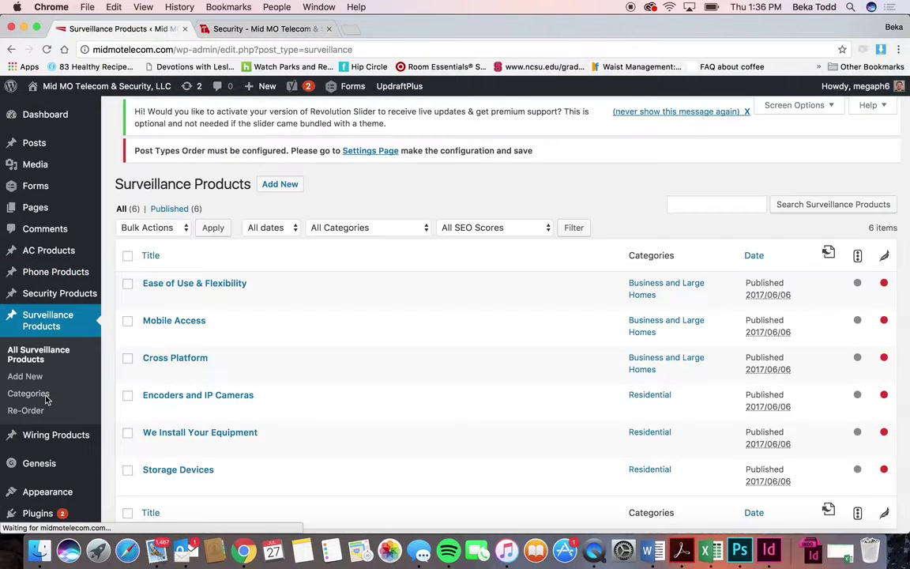
scroll(317, 399, down, 2)
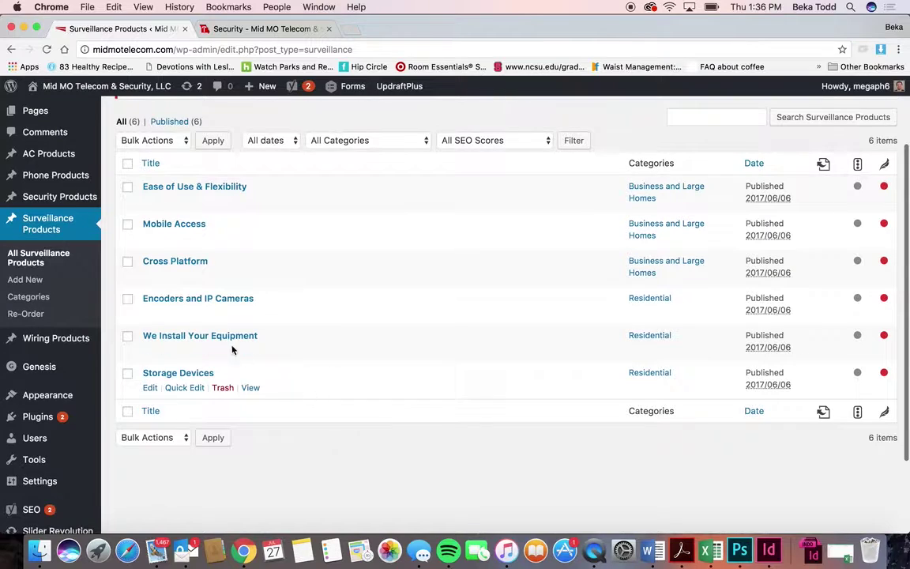
click(182, 188)
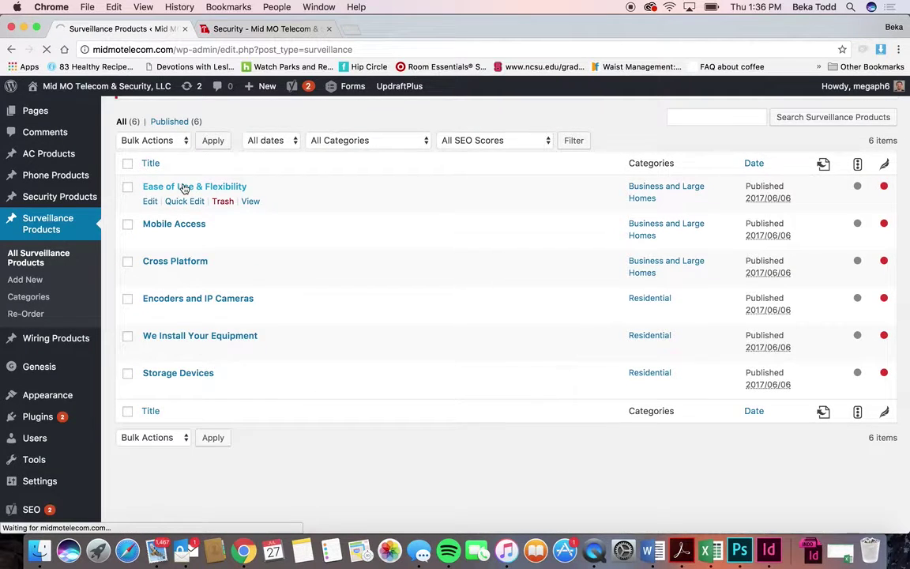
Step: Examine the categories, product name, product image and short and long descriptions of the Ease of Use & Flexibility product
scroll(561, 358, down, 3)
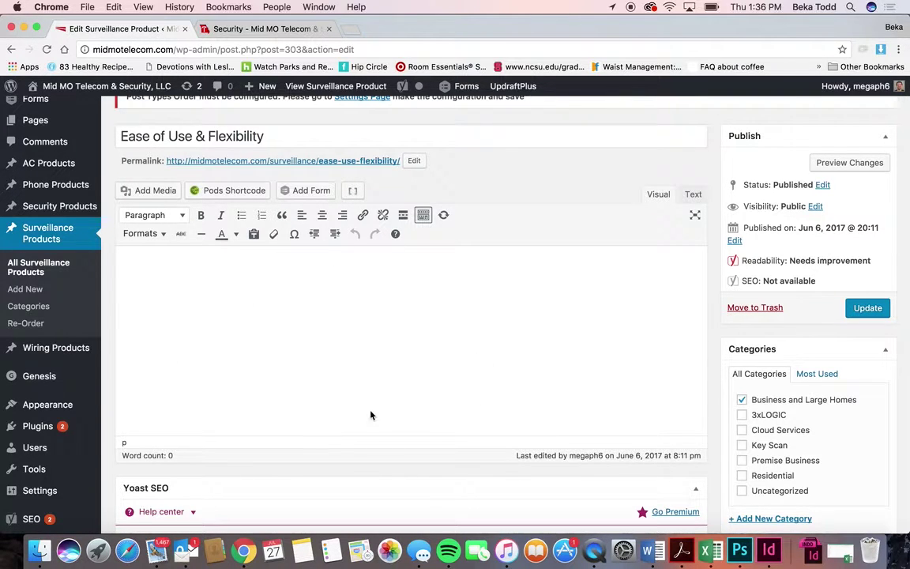
scroll(379, 403, down, 5)
scroll(405, 390, down, 15)
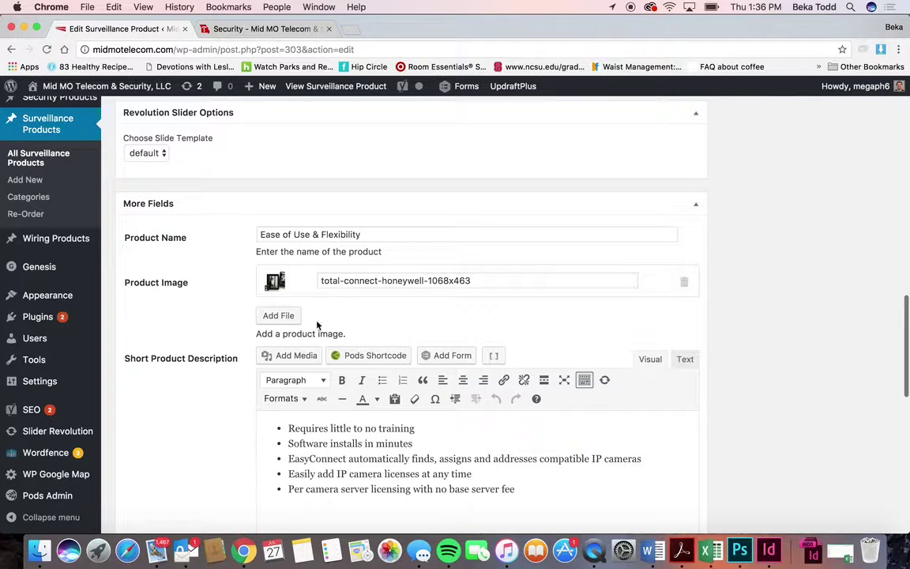
scroll(332, 339, down, 5)
scroll(506, 401, down, 8)
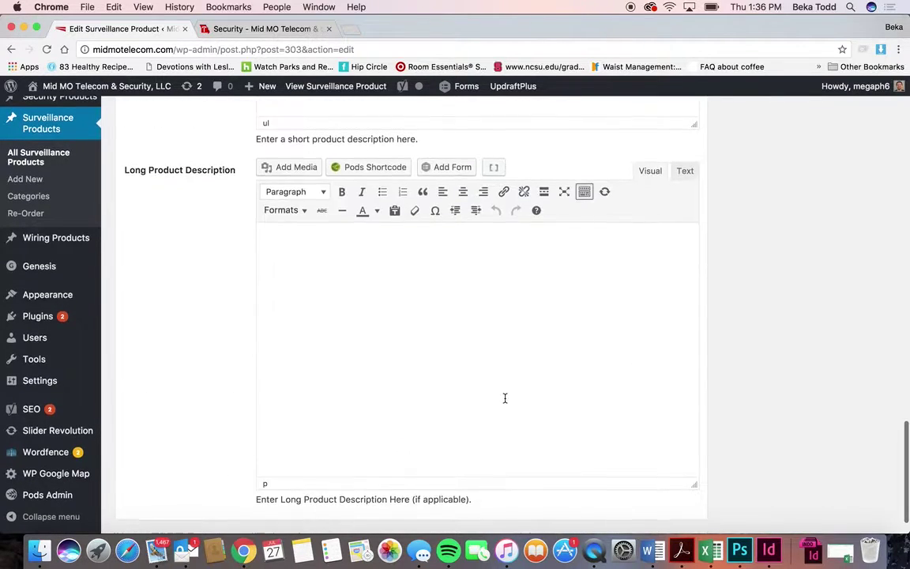
scroll(506, 399, up, 20)
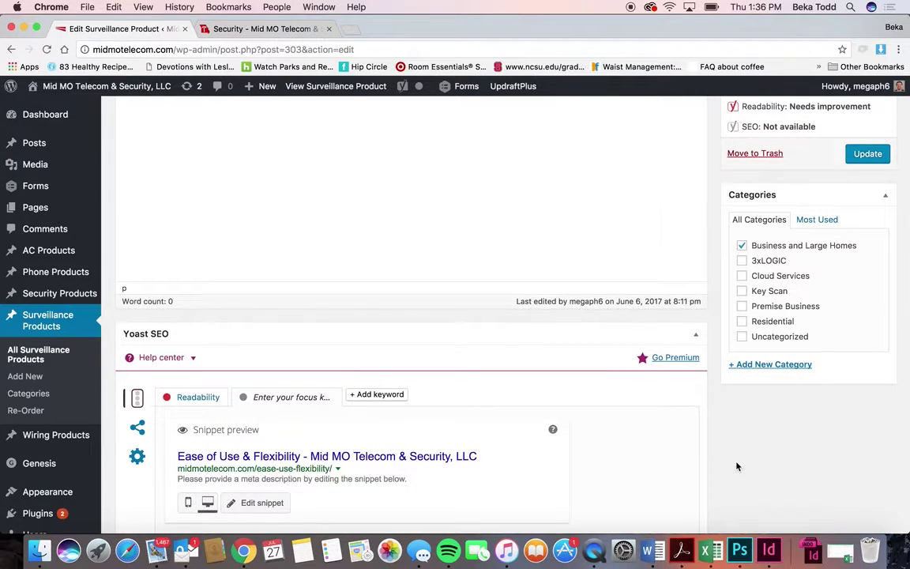
scroll(737, 466, down, 20)
scroll(737, 466, down, 3)
scroll(737, 466, up, 10)
scroll(674, 422, down, 5)
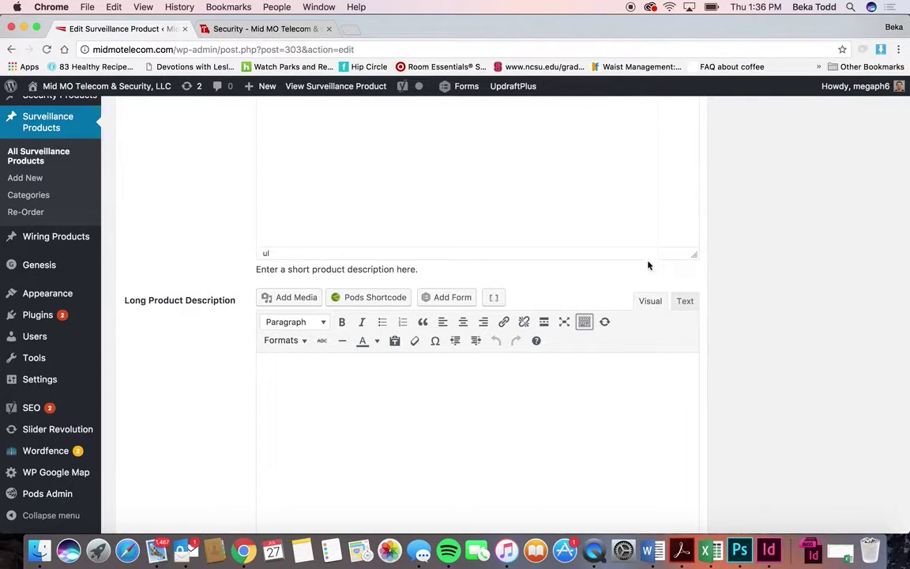
scroll(648, 265, up, 4)
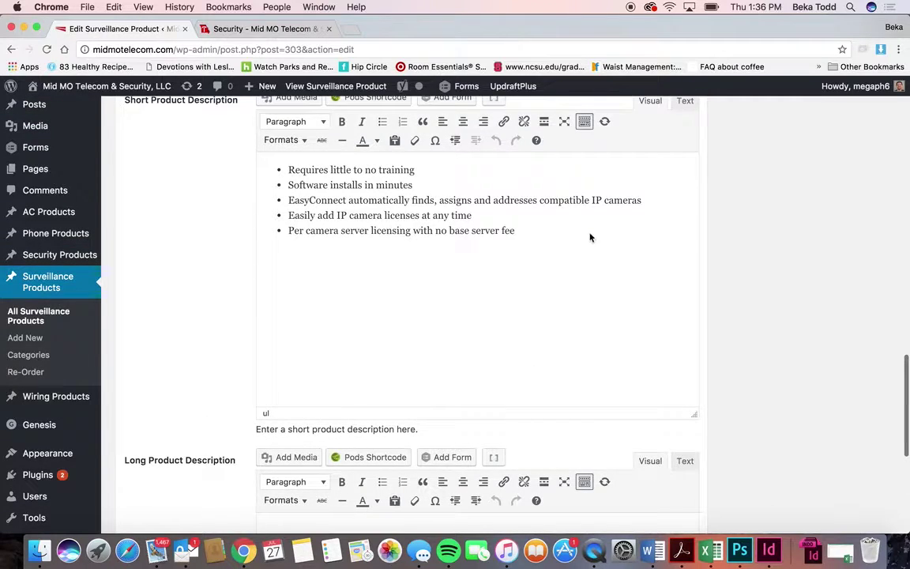
Step: Return to the live Security page and look through its Residential products, Features section and header banner
click(232, 29)
scroll(480, 278, down, 10)
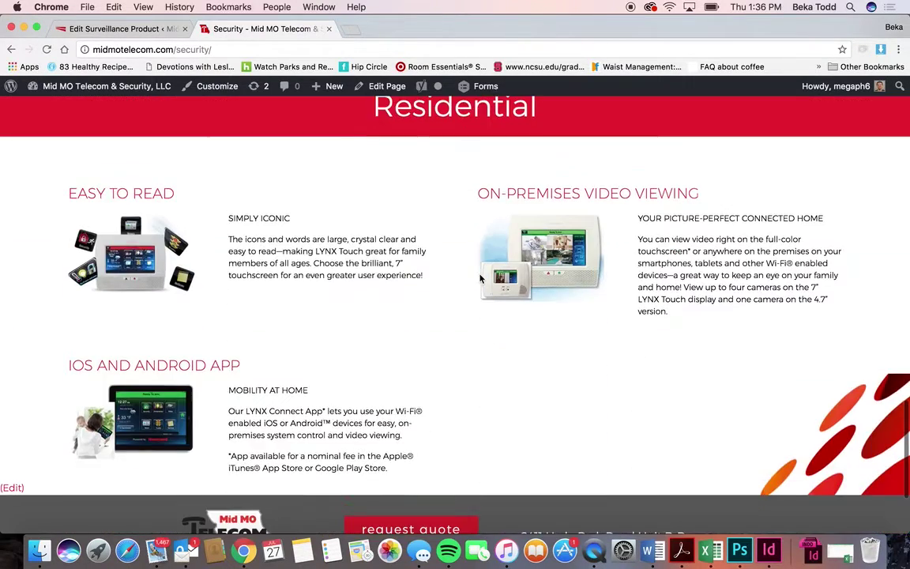
scroll(480, 278, up, 20)
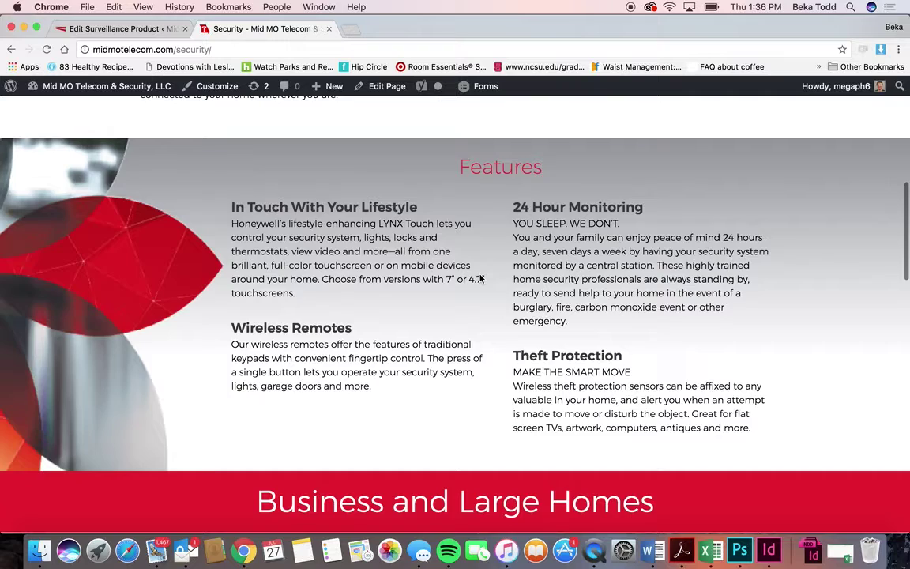
scroll(479, 278, up, 10)
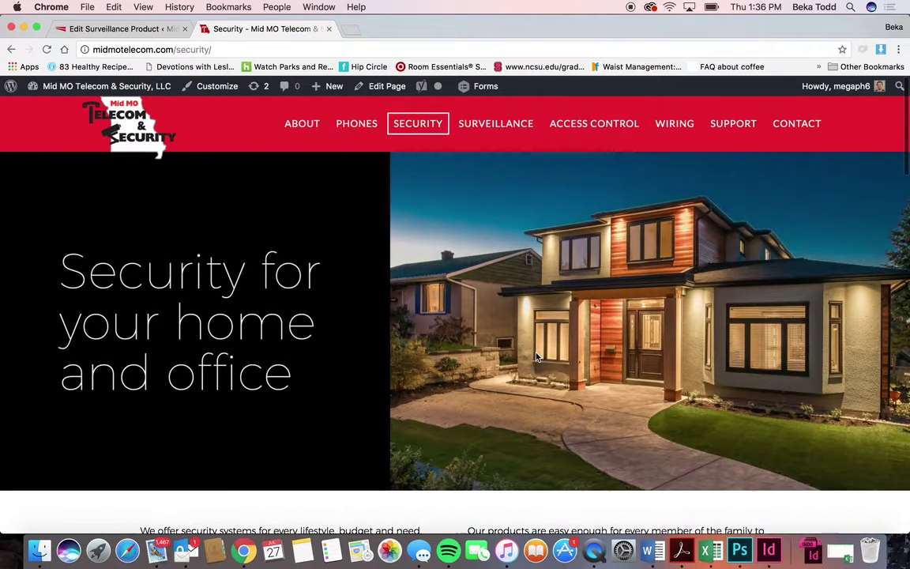
scroll(536, 357, down, 10)
scroll(536, 357, up, 15)
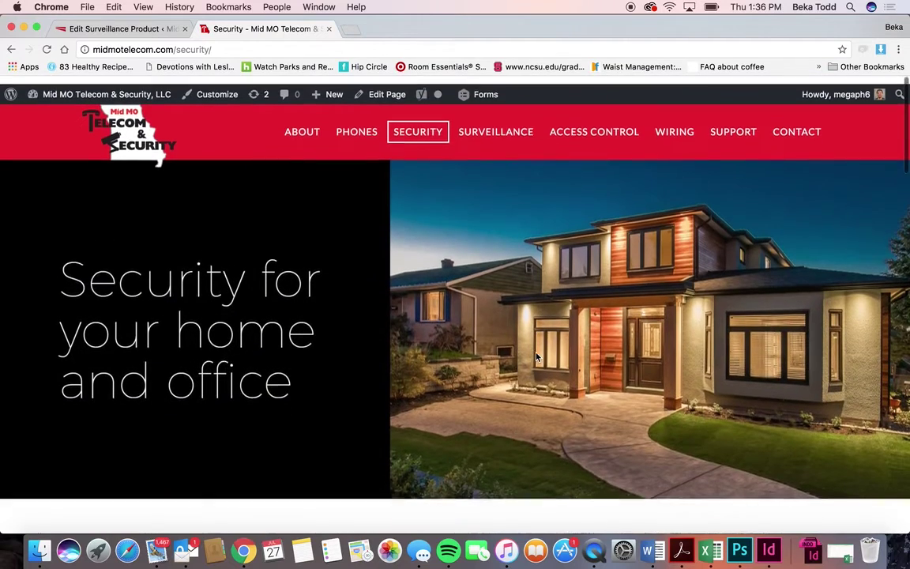
Step: Open the live site's Contact page and review its contact details and form fields
click(778, 125)
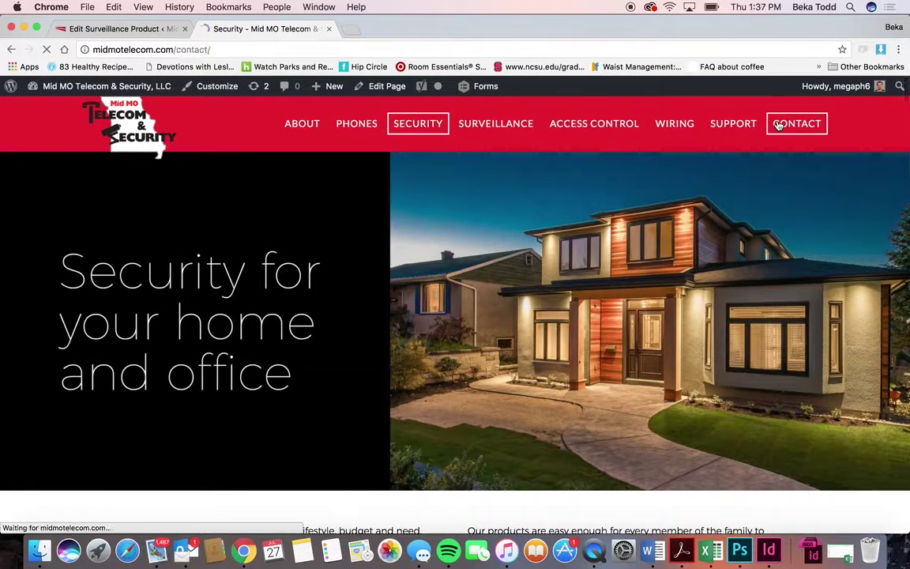
scroll(637, 351, down, 5)
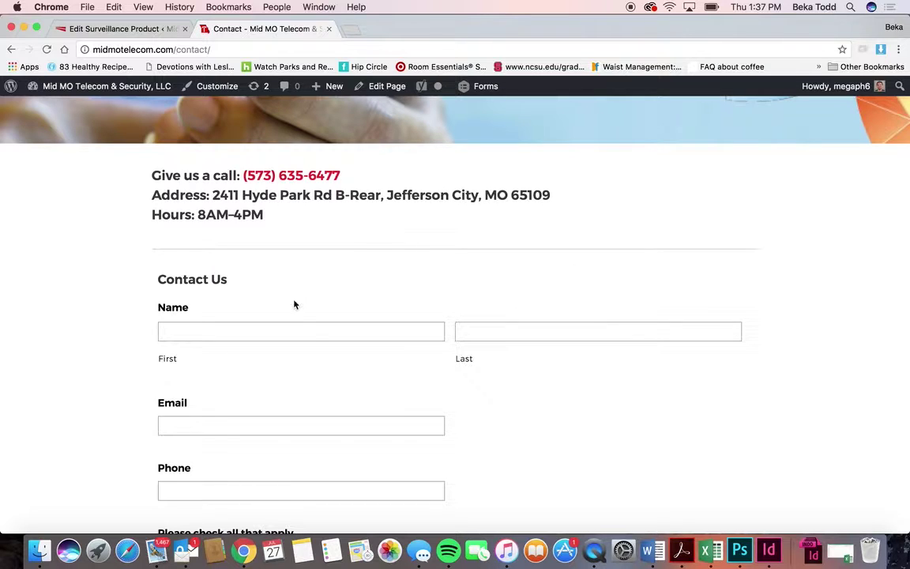
scroll(268, 335, down, 3)
scroll(268, 335, up, 4)
scroll(267, 335, down, 5)
Step: Return to the WordPress admin and open the Contact page for editing from the list of pages
click(138, 29)
scroll(47, 271, up, 1)
scroll(30, 158, up, 2)
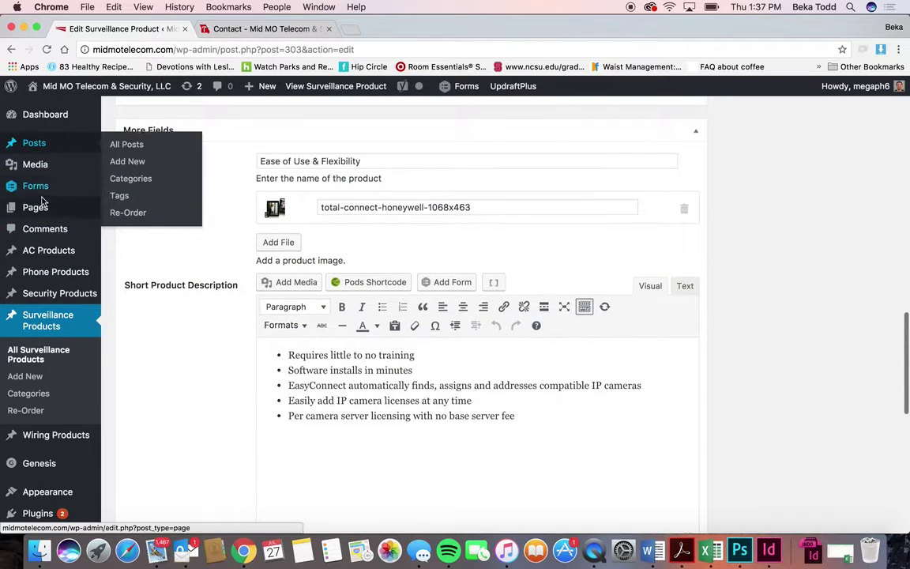
click(43, 208)
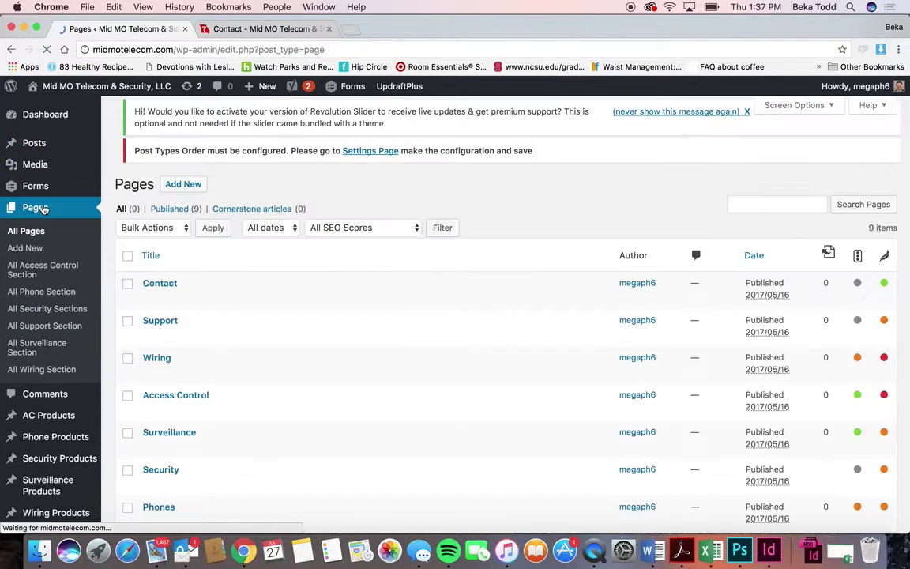
scroll(174, 362, down, 4)
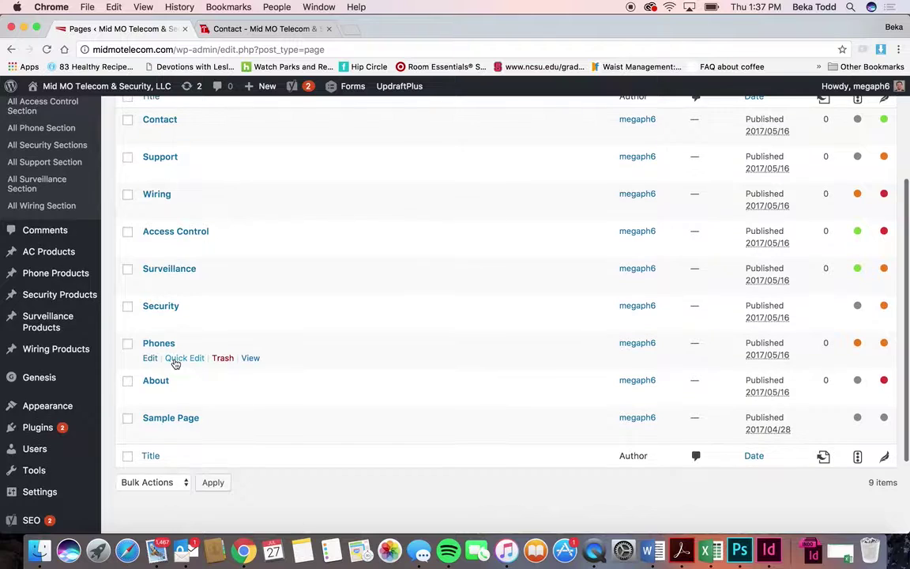
scroll(172, 257, up, 4)
click(172, 276)
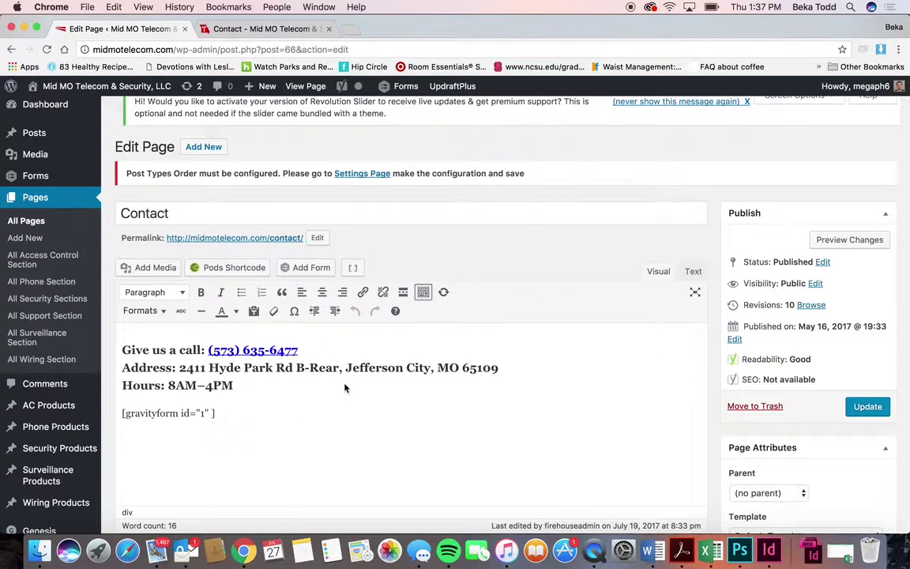
Step: Insert the Support form into the Contact page with form title and description display turned off, and undo the insertion
scroll(344, 387, down, 10)
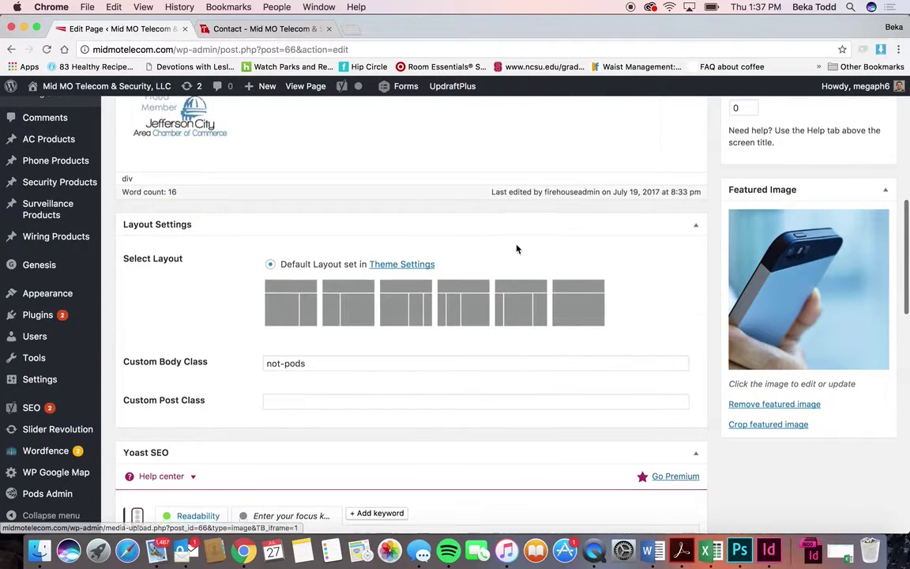
scroll(515, 246, up, 10)
scroll(516, 244, down, 2)
scroll(516, 245, up, 3)
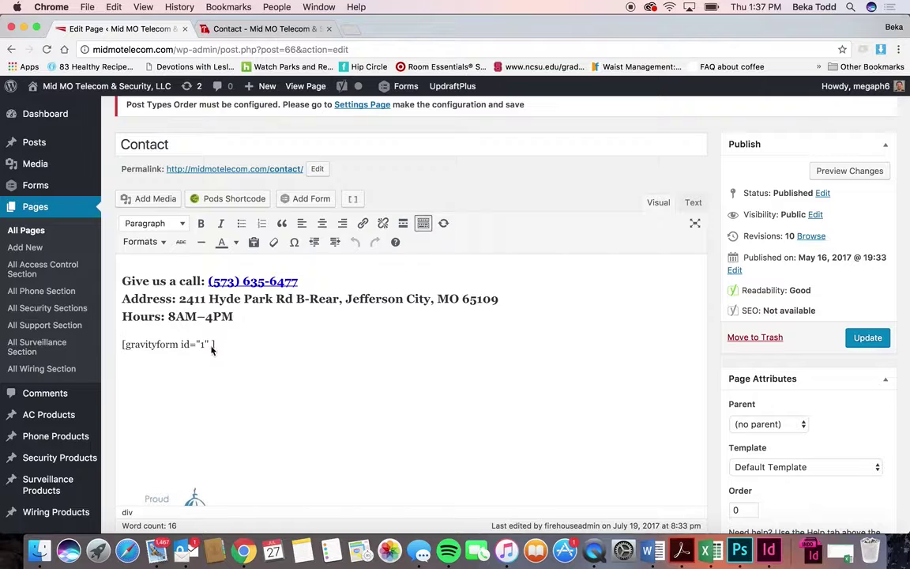
click(304, 199)
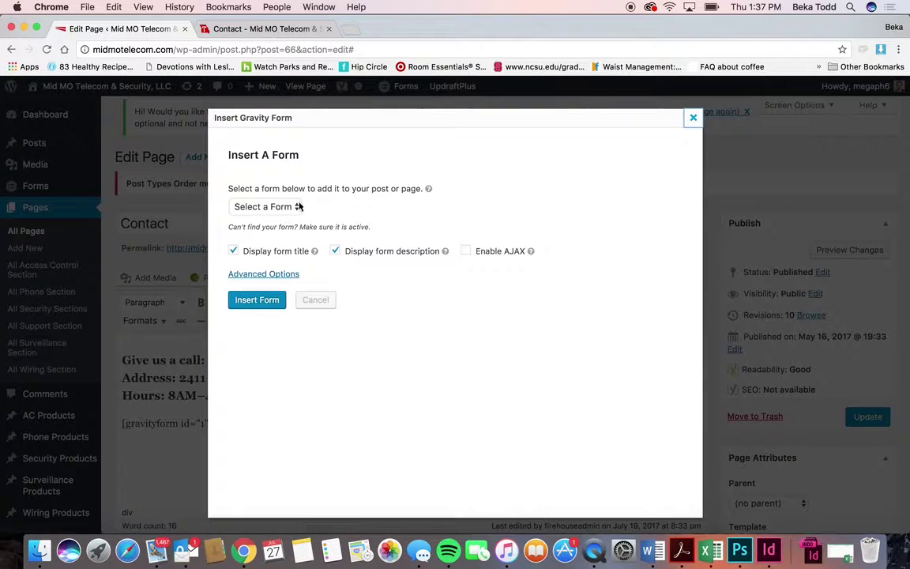
click(297, 207)
click(289, 195)
click(233, 251)
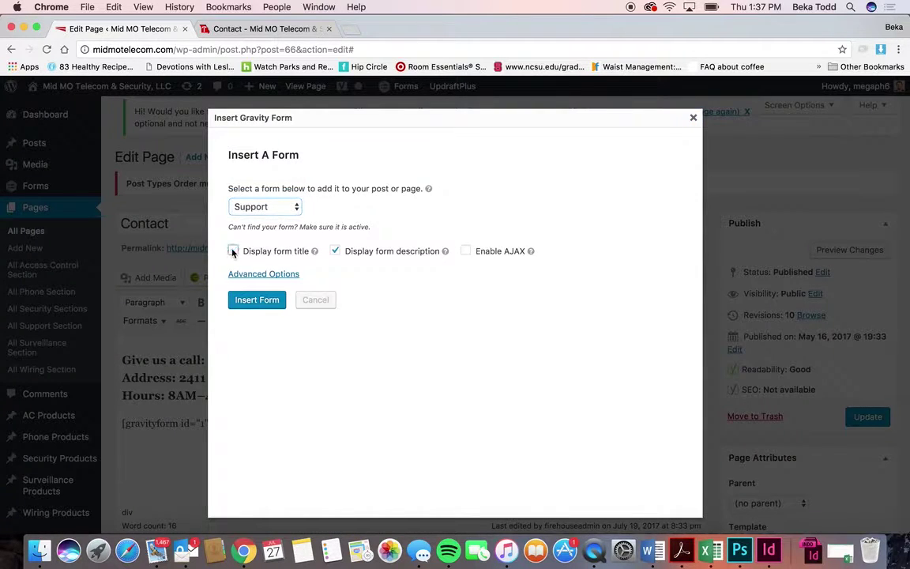
click(335, 252)
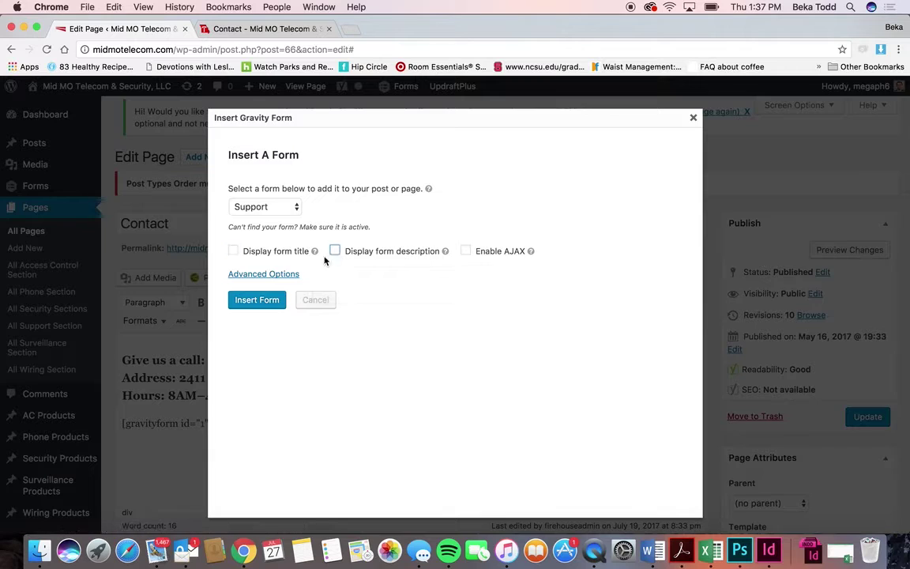
click(259, 300)
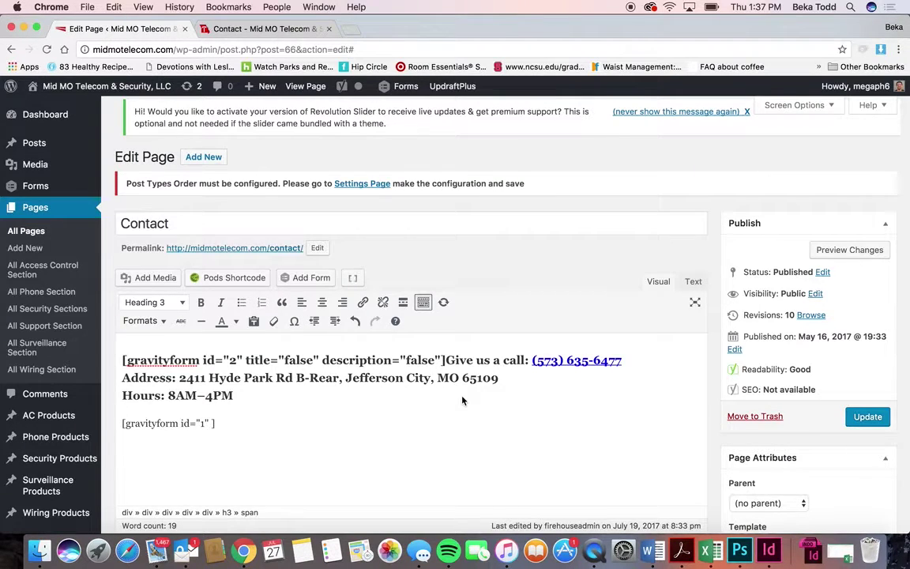
key(super+z)
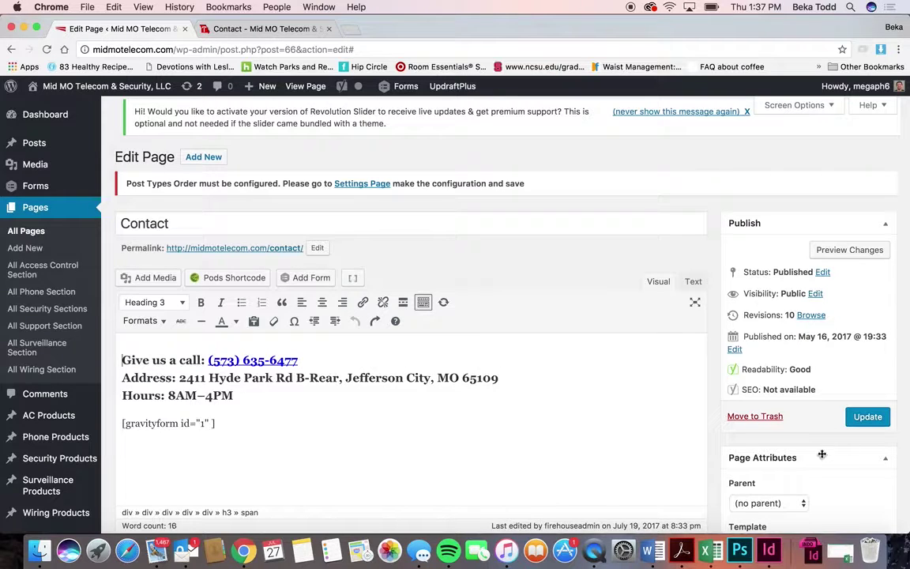
Step: Open the Widgets management page from the site's appearance settings
scroll(557, 372, down, 5)
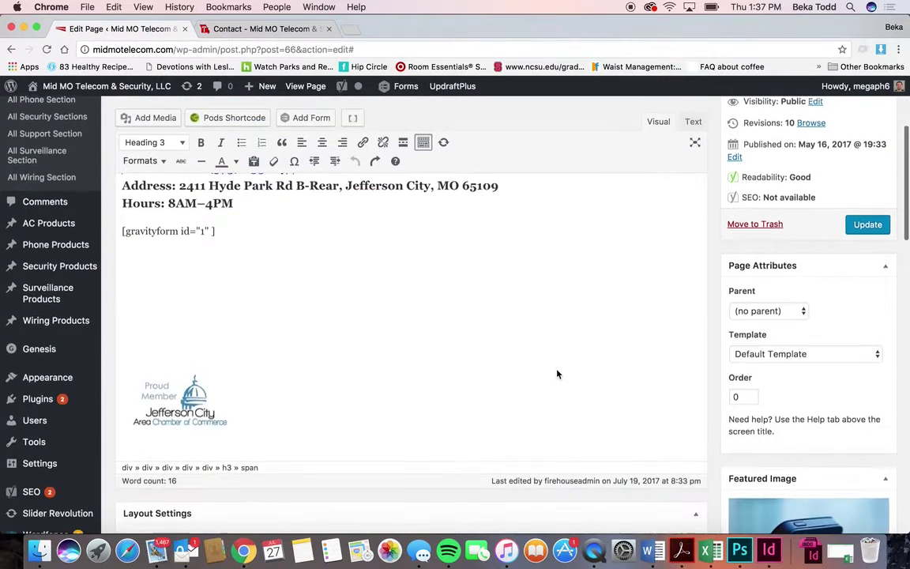
scroll(557, 374, down, 2)
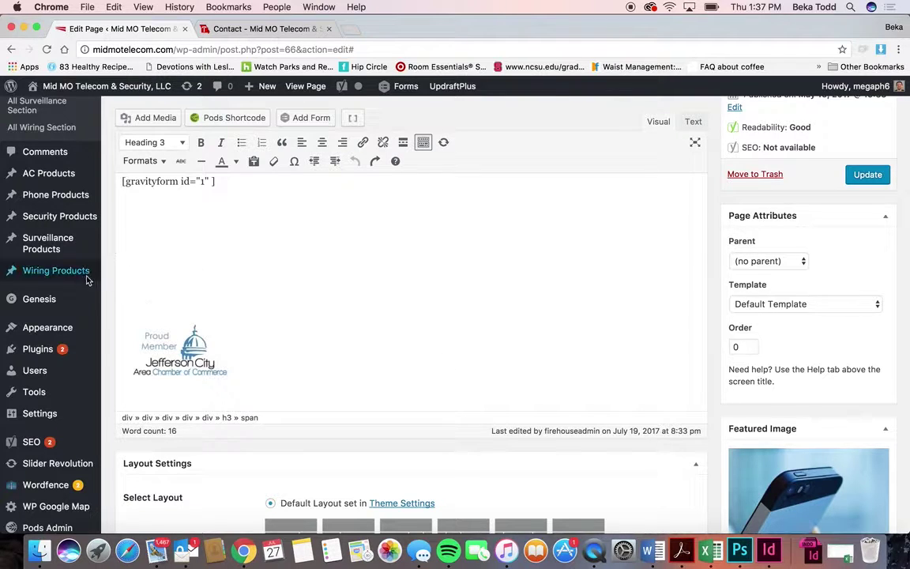
mouse_move(43, 298)
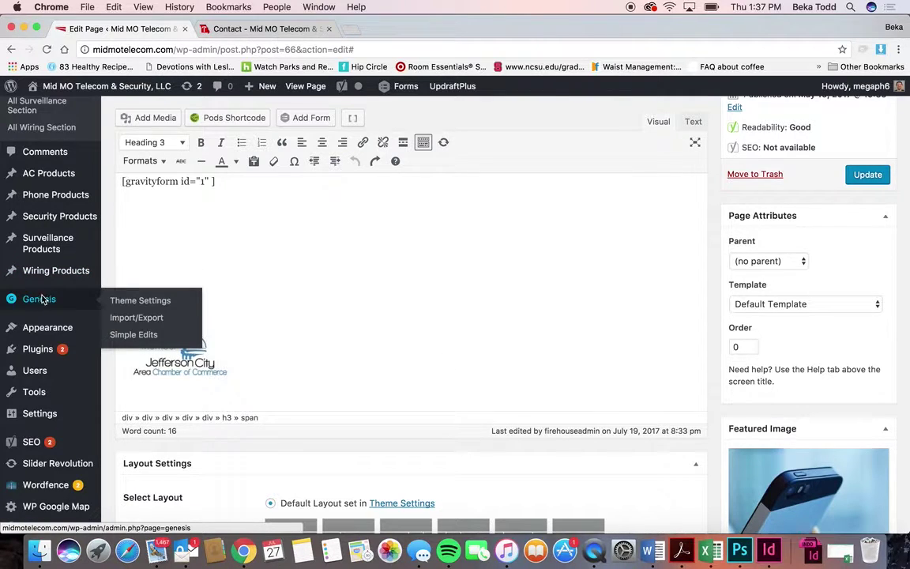
mouse_move(38, 338)
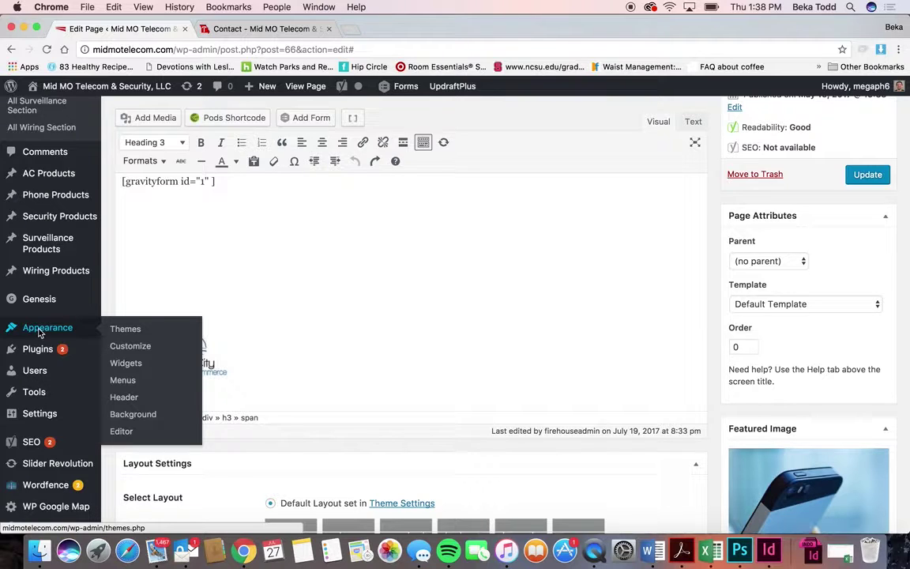
click(120, 366)
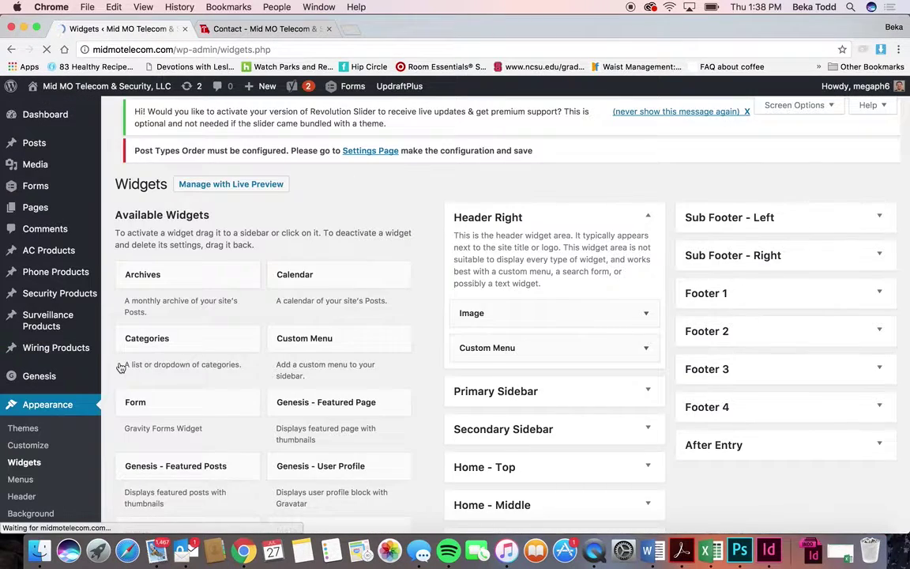
Step: Go to the live site's home page and examine its banner, service circles and phone system section
click(259, 29)
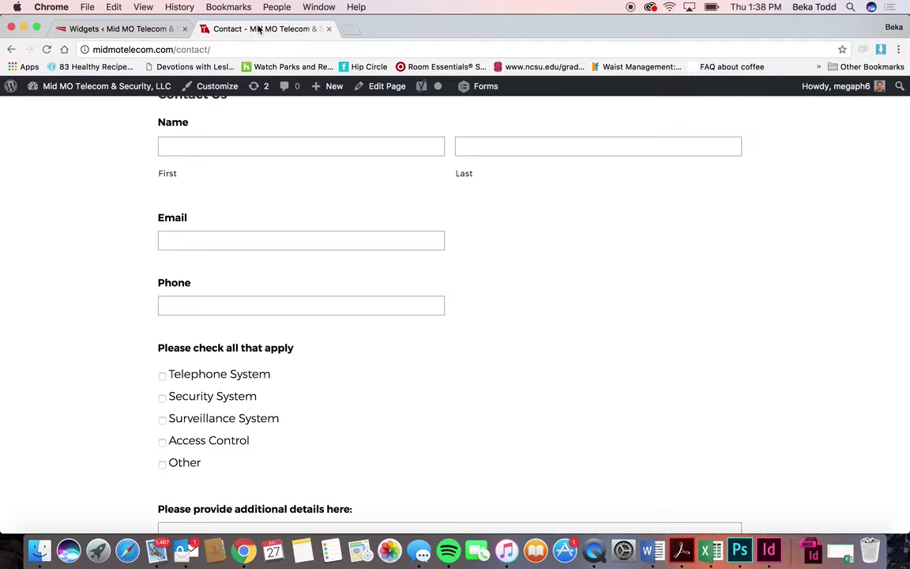
scroll(273, 184, up, 10)
click(130, 127)
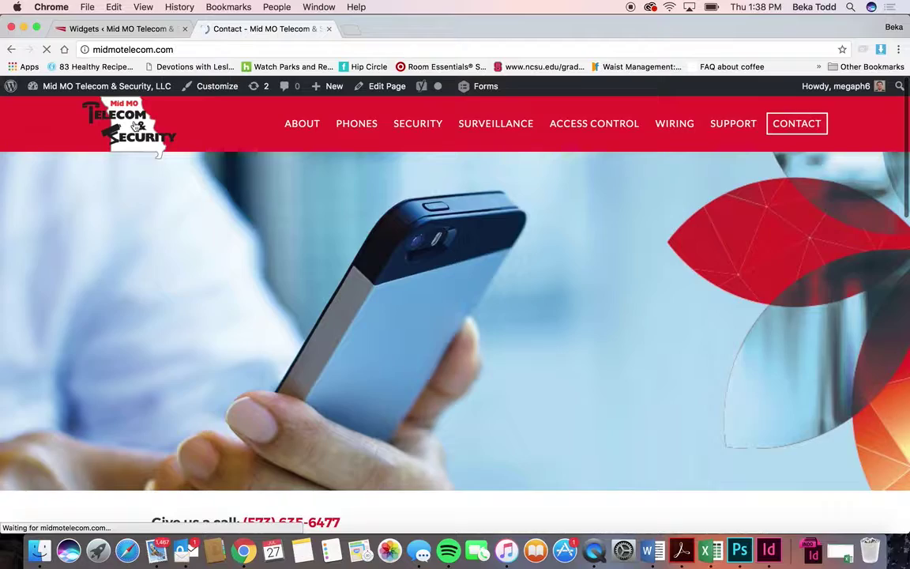
scroll(531, 182, down, 2)
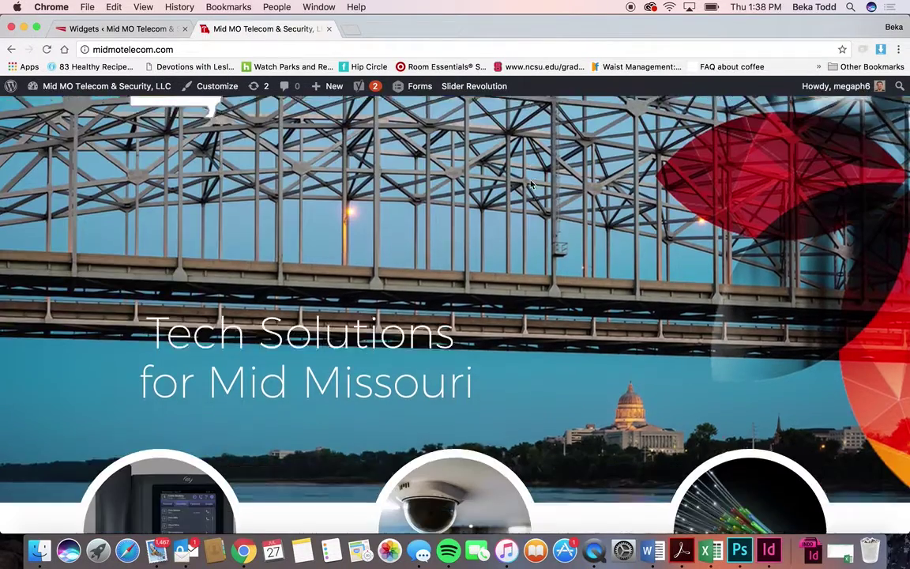
scroll(530, 184, down, 2)
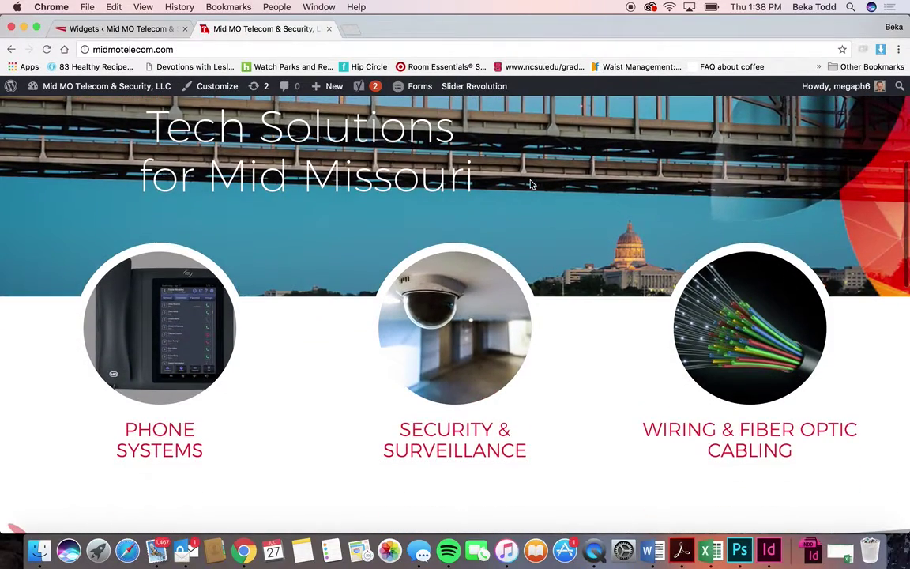
scroll(530, 184, down, 2)
scroll(530, 184, down, 3)
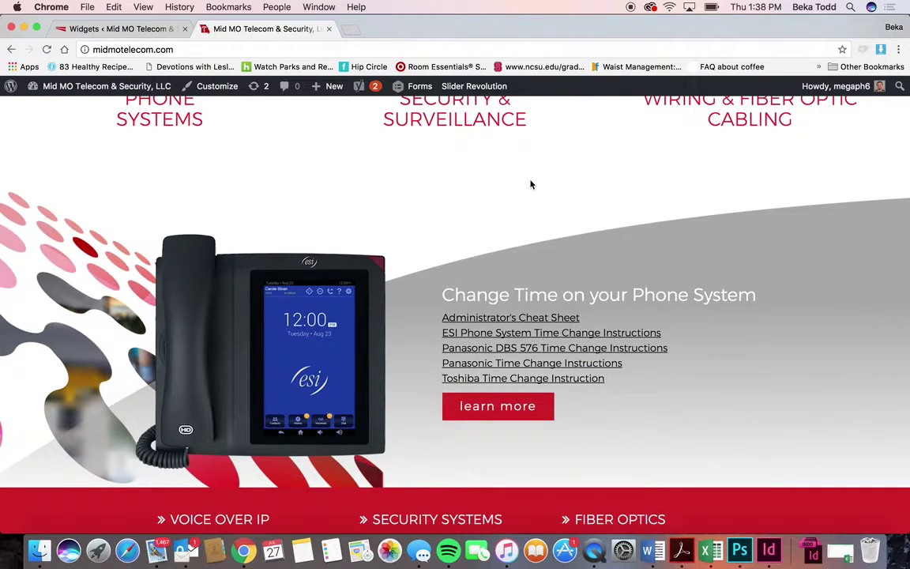
Step: Compare the admin's widget areas with the live home page, reviewing the page from header to footer
click(137, 27)
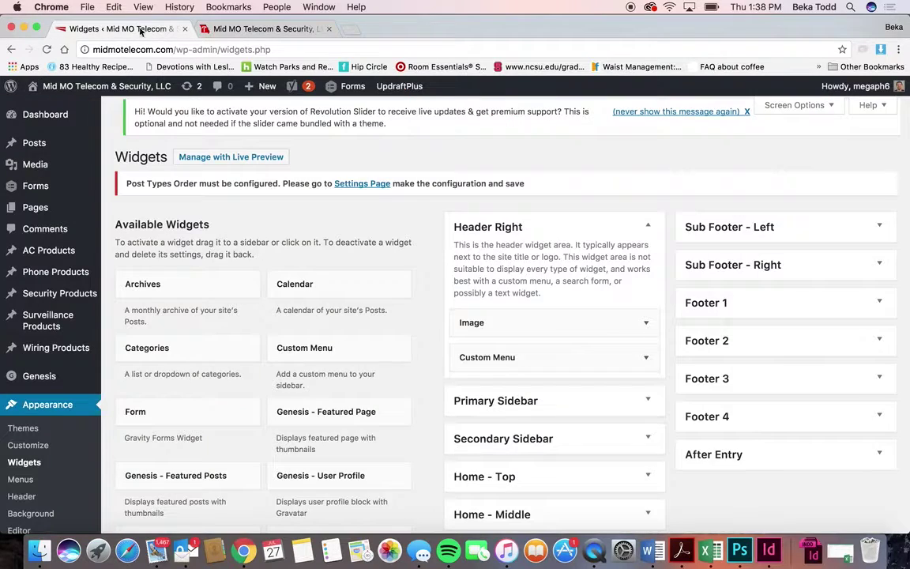
click(263, 30)
scroll(456, 298, up, 10)
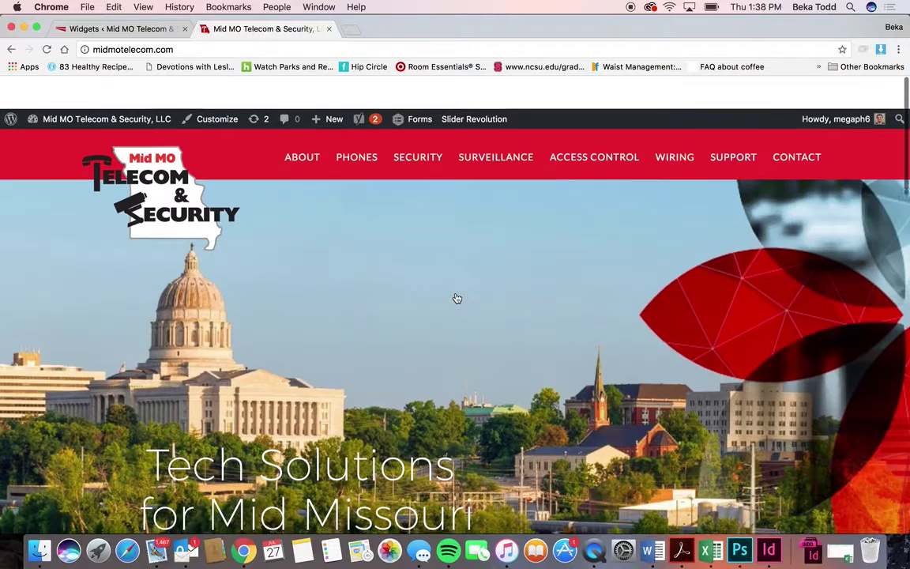
scroll(455, 298, down, 5)
scroll(456, 297, down, 8)
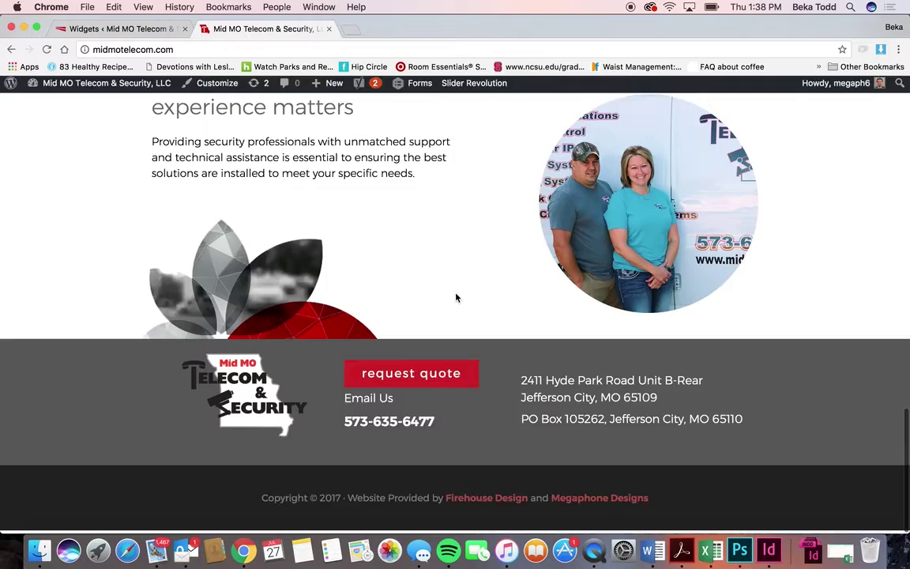
scroll(456, 297, up, 15)
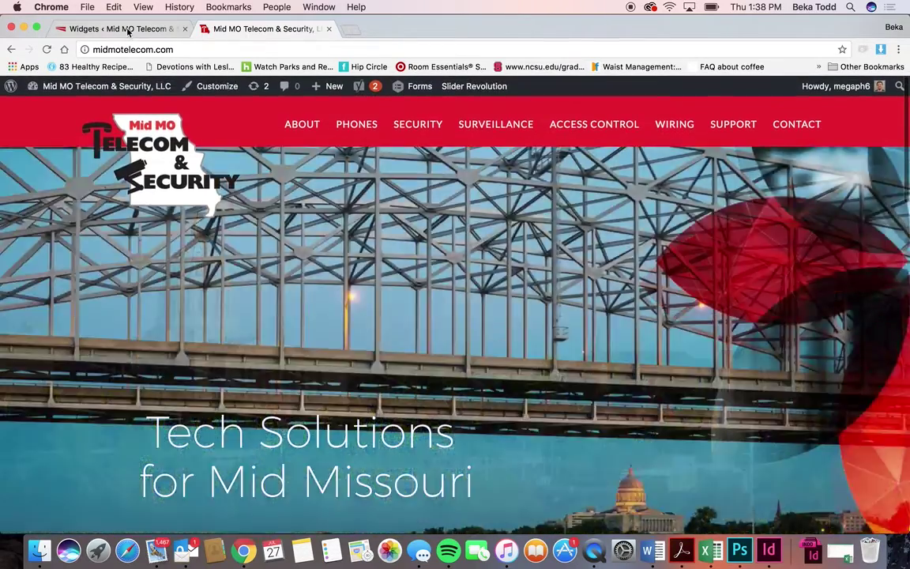
Step: Expand the Image widget in the Header Right area and compare its logo with the live site's header
click(122, 29)
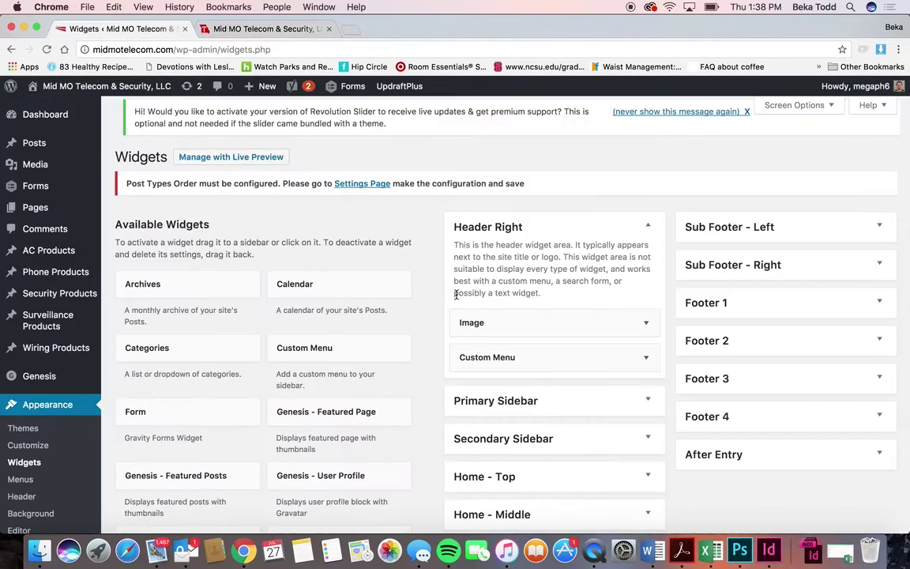
click(495, 321)
scroll(495, 319, down, 3)
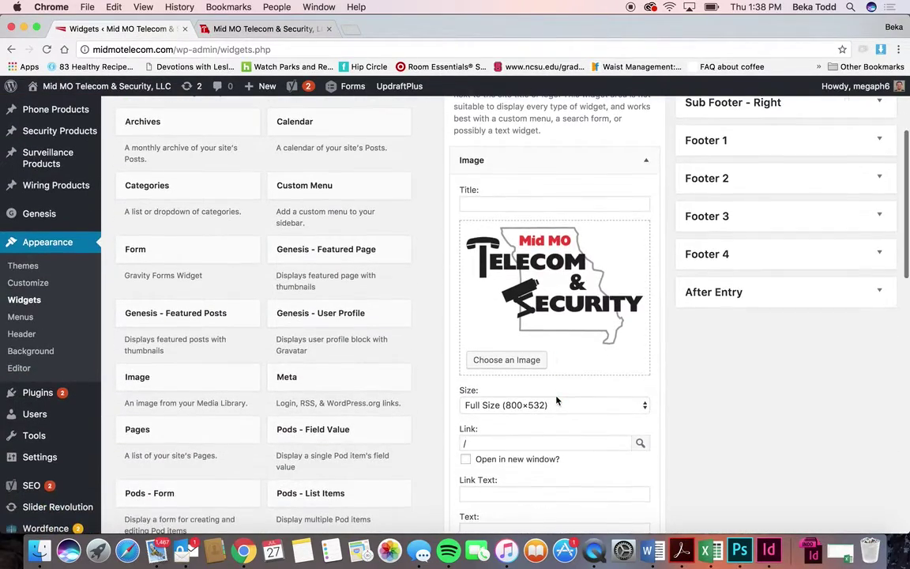
click(249, 30)
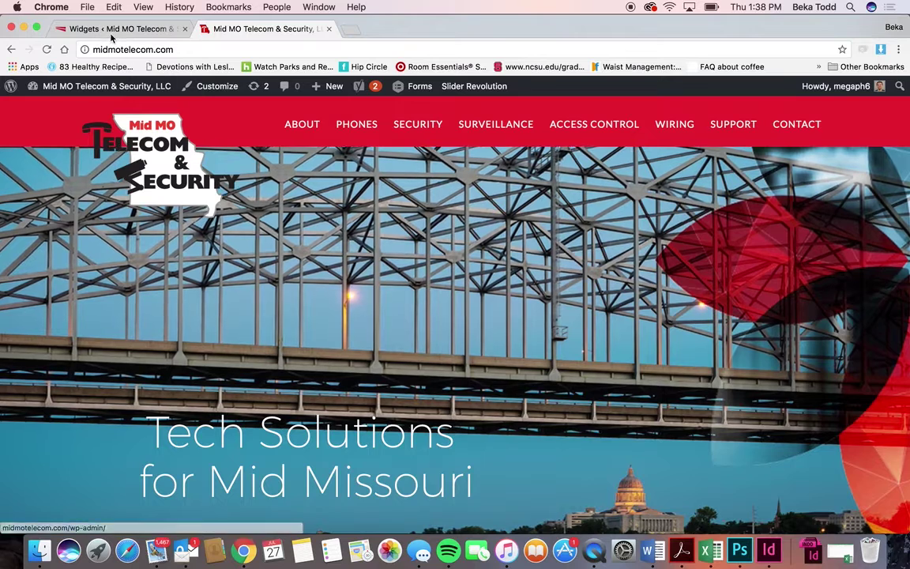
key(super+alt+Left)
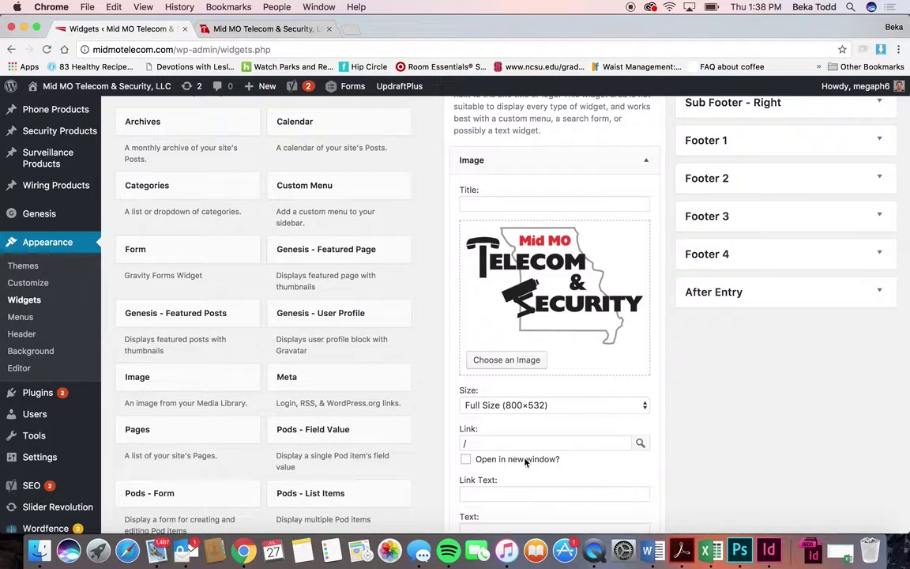
Step: Expand the Custom Menu widget in the Header Right area and check its menu choices, keeping Pages selected
scroll(582, 471, down, 1)
scroll(582, 471, down, 7)
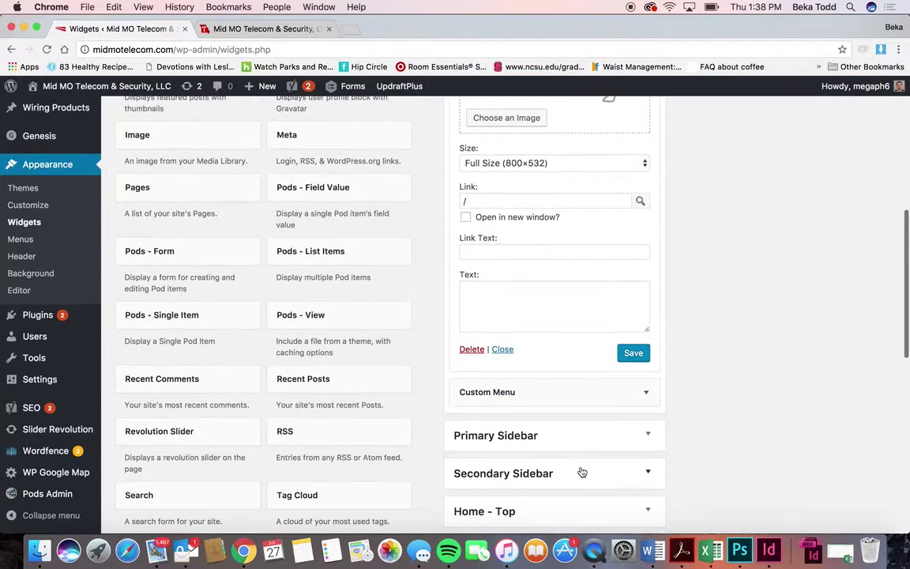
click(591, 355)
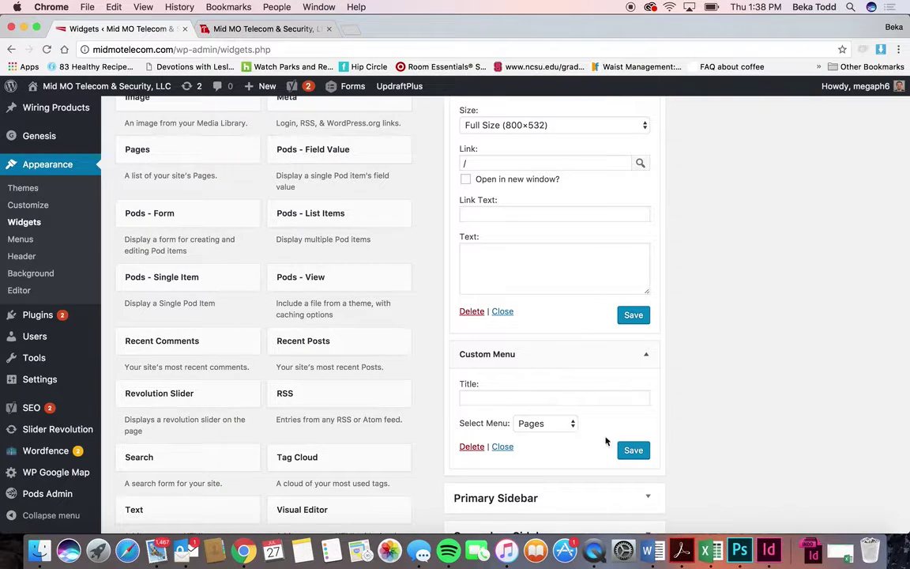
click(568, 424)
click(567, 424)
click(602, 425)
Step: Expand the Primary Sidebar and Secondary Sidebar widget areas to inspect their contents
scroll(591, 408, down, 3)
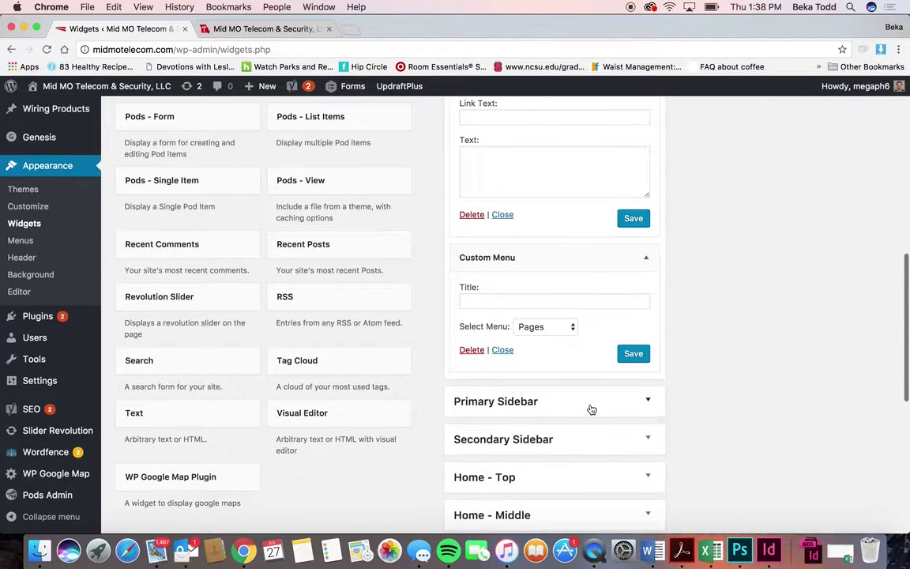
click(589, 408)
scroll(591, 409, down, 4)
click(598, 362)
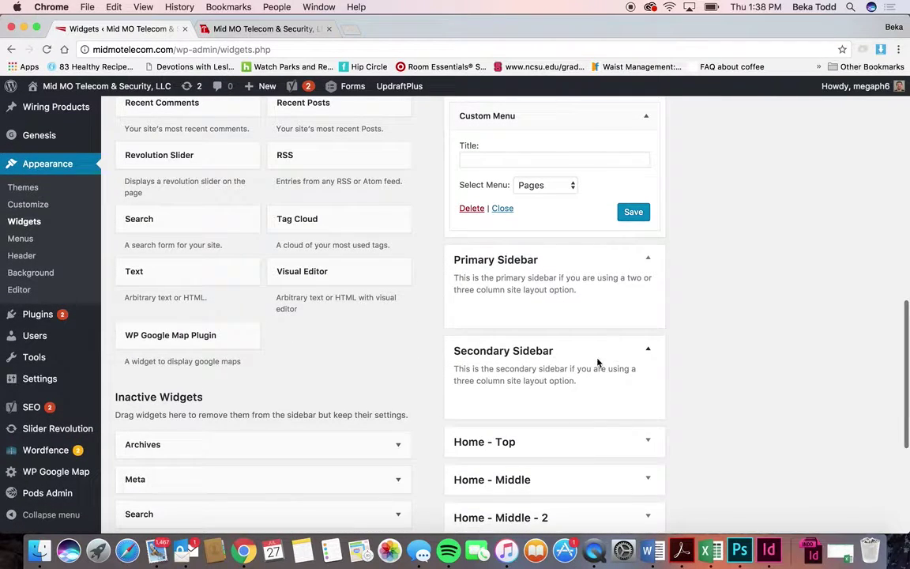
Step: Expand the Home - Top area's Revolution Slider widget and compare it with the slider on the live home page
click(600, 435)
scroll(599, 437, down, 3)
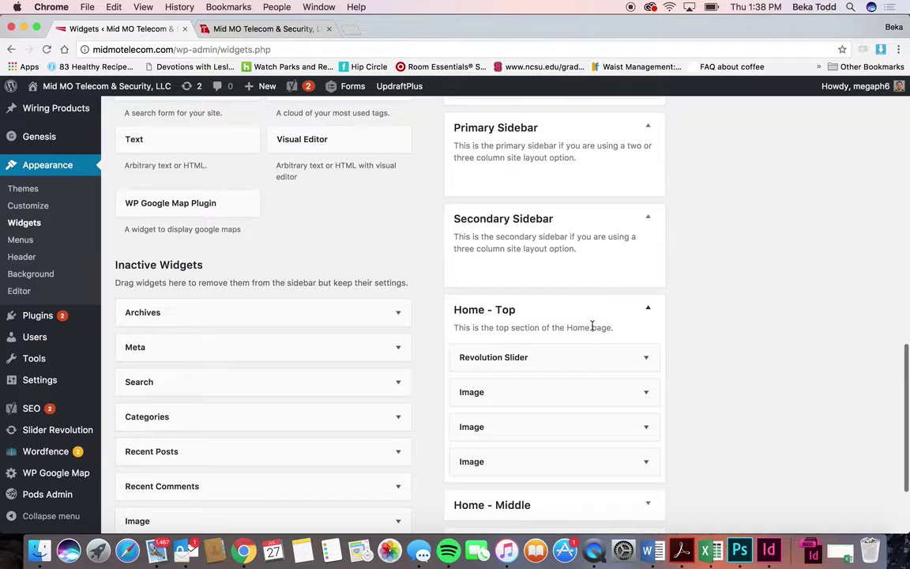
scroll(598, 426, down, 2)
click(528, 271)
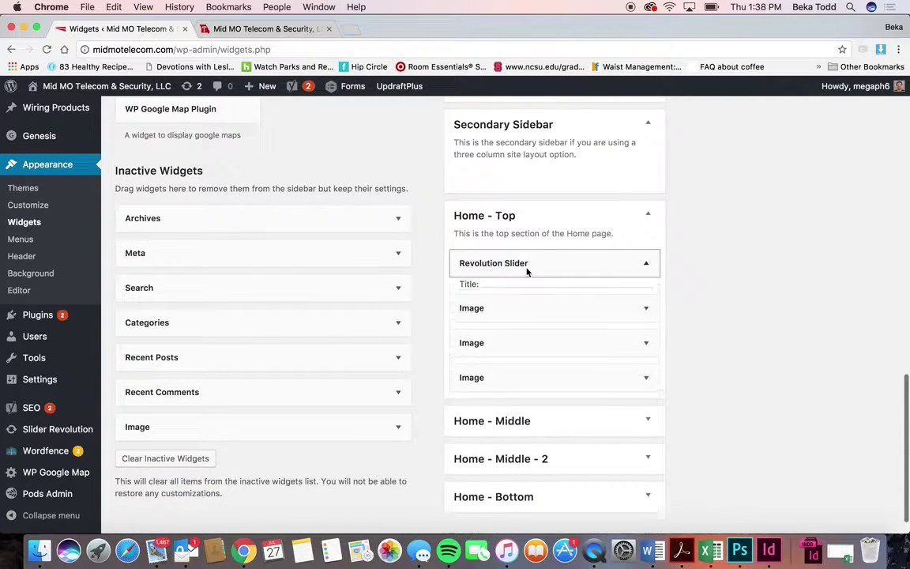
click(208, 28)
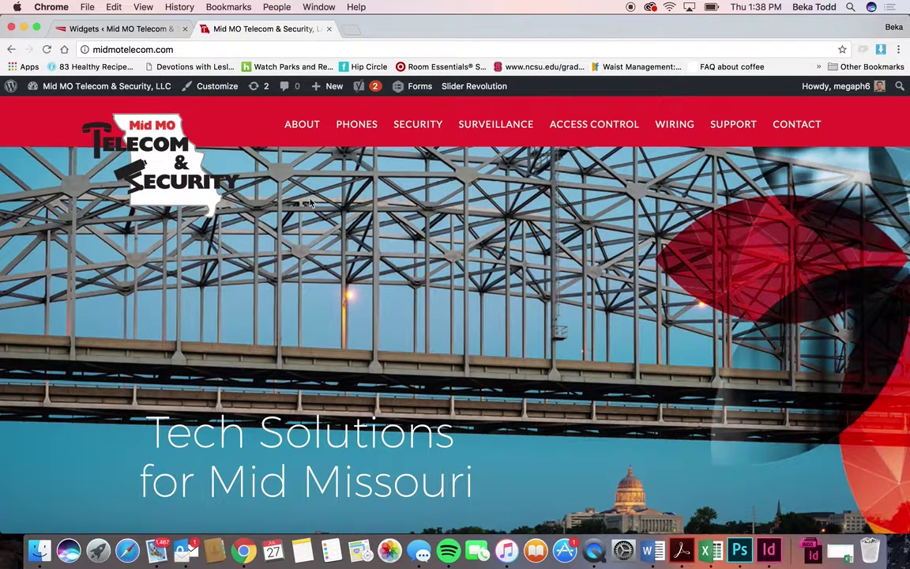
click(118, 29)
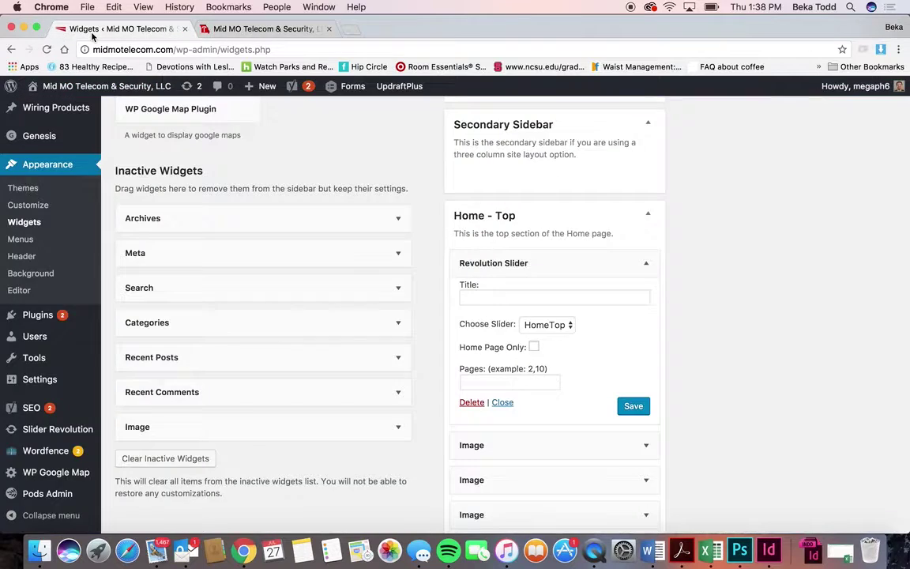
Step: Expand the first Image widget in the Home - Top area and compare its phone picture with the live page's circles
scroll(619, 369, down, 2)
click(622, 378)
scroll(621, 418, down, 4)
scroll(620, 461, down, 2)
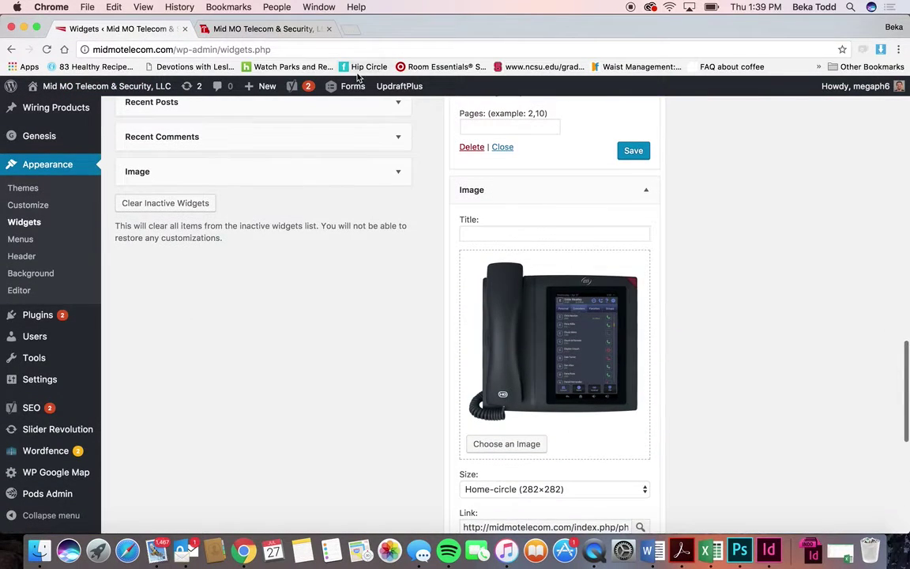
click(260, 29)
scroll(366, 297, down, 6)
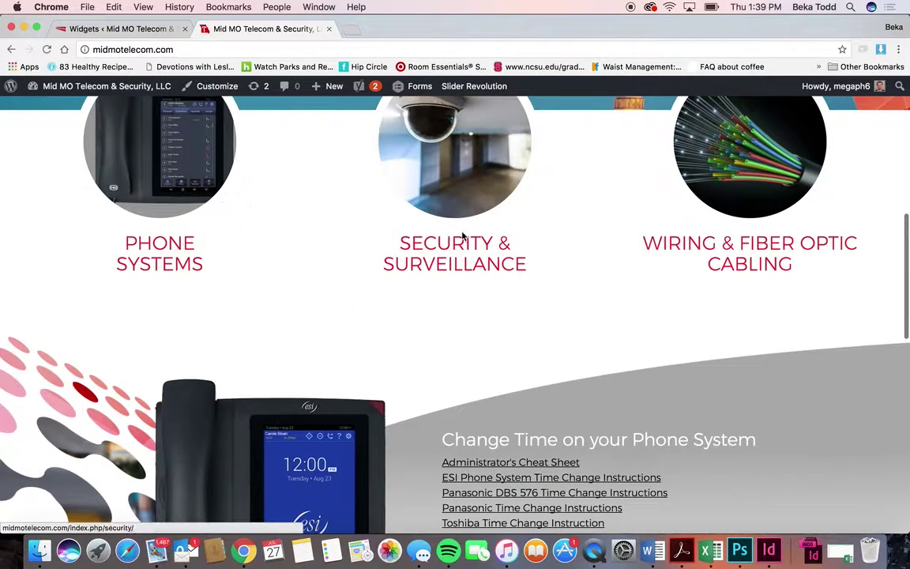
click(158, 28)
scroll(563, 423, down, 2)
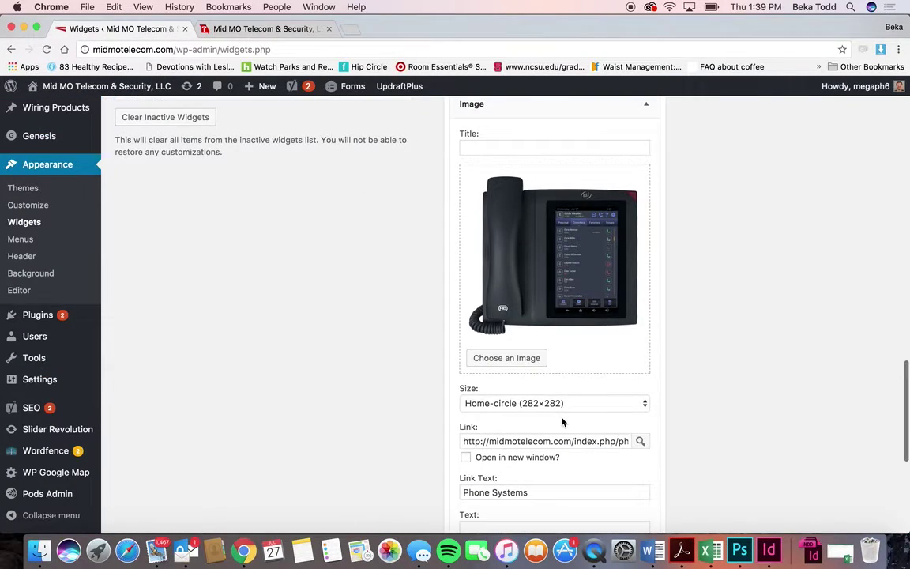
Step: Check the phone Image widget's size choices, keeping Home-circle (282×282), and compare its Link Text with the live page
click(644, 403)
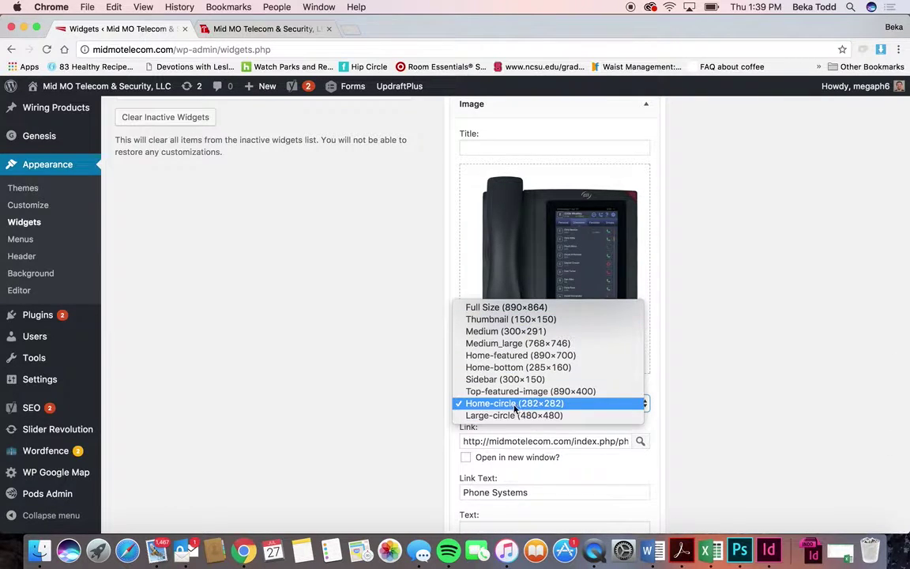
key(Escape)
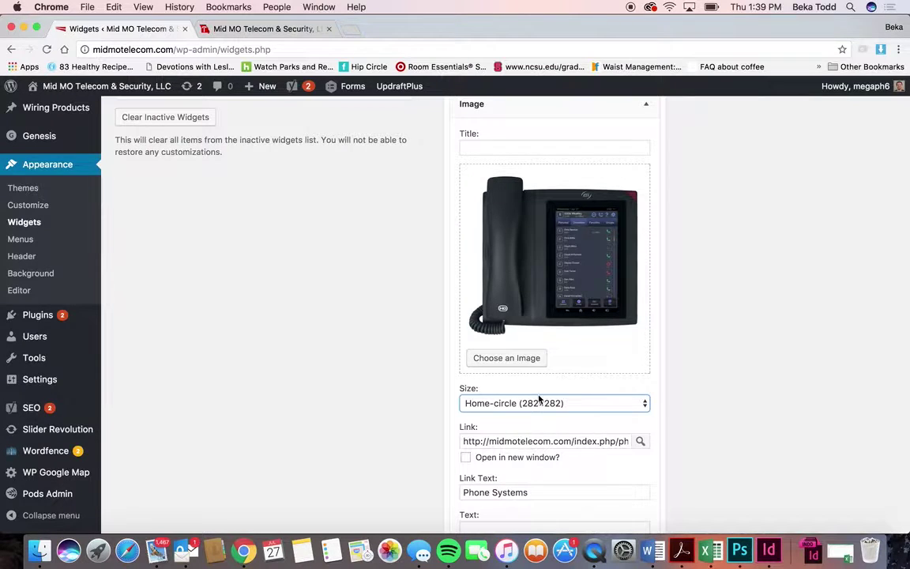
scroll(537, 399, down, 3)
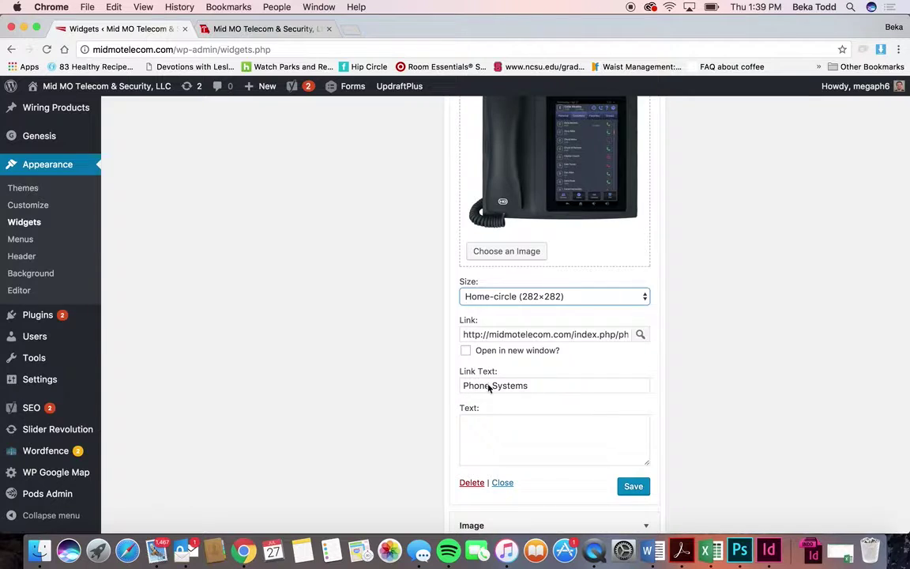
click(265, 28)
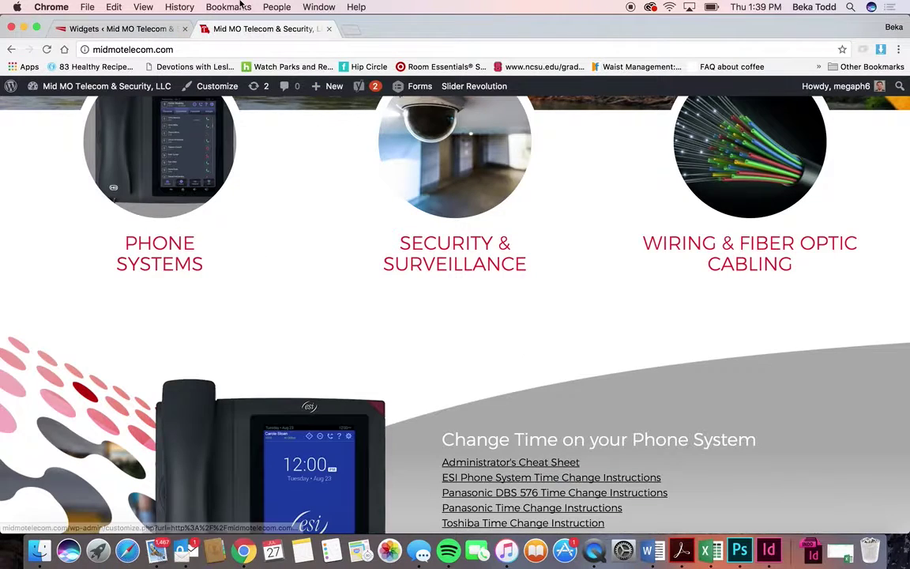
click(118, 28)
Step: Expand the second Image widget in the Home - Top area and compare its picture and Link Text with the live page
scroll(506, 298, down, 6)
click(559, 324)
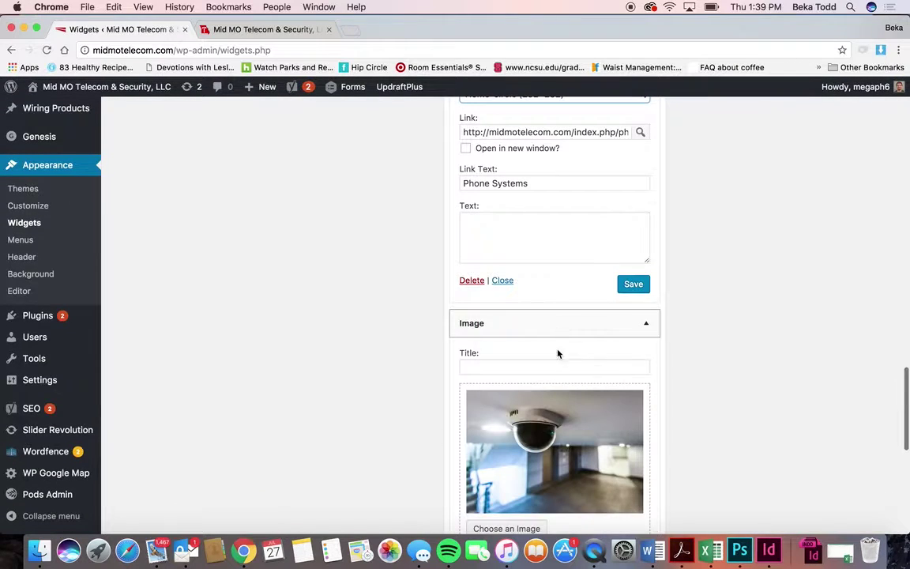
scroll(557, 379, down, 5)
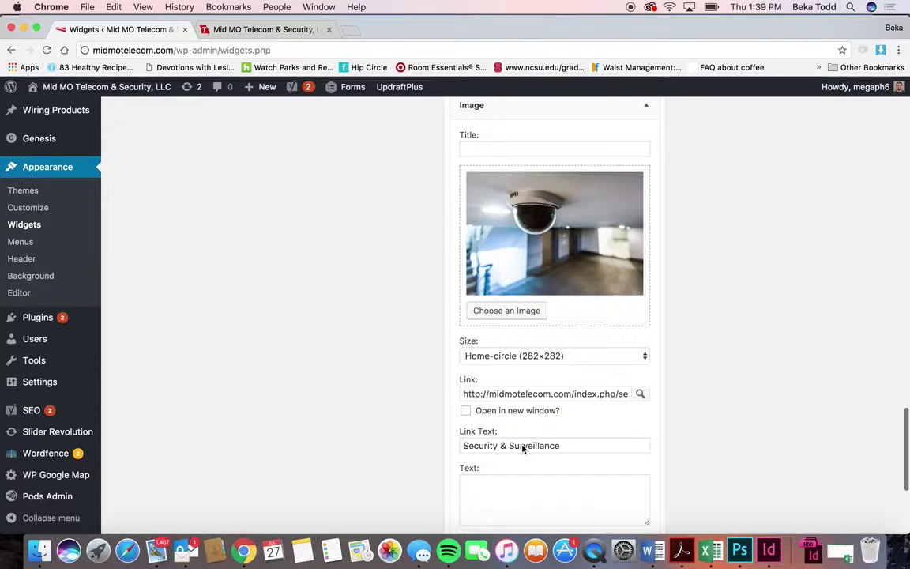
click(246, 28)
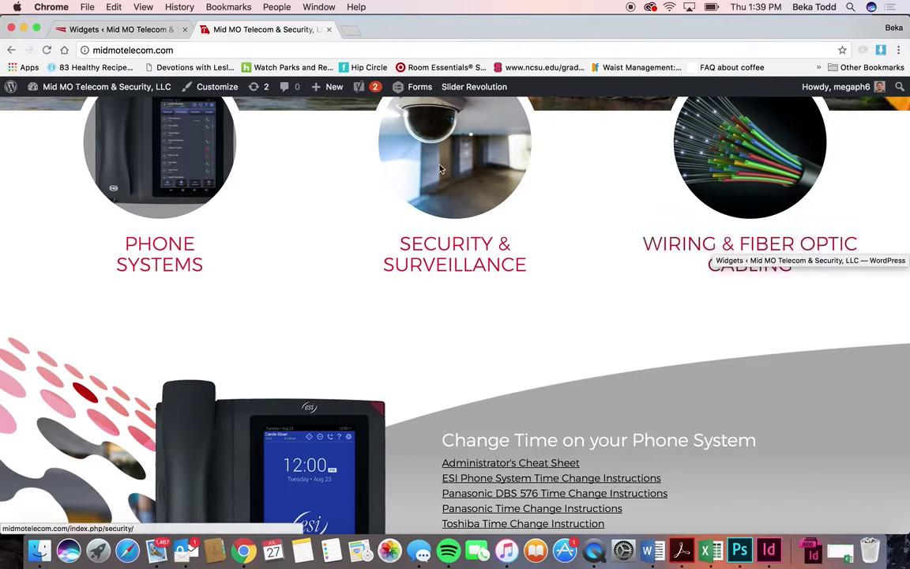
click(127, 30)
scroll(442, 294, down, 3)
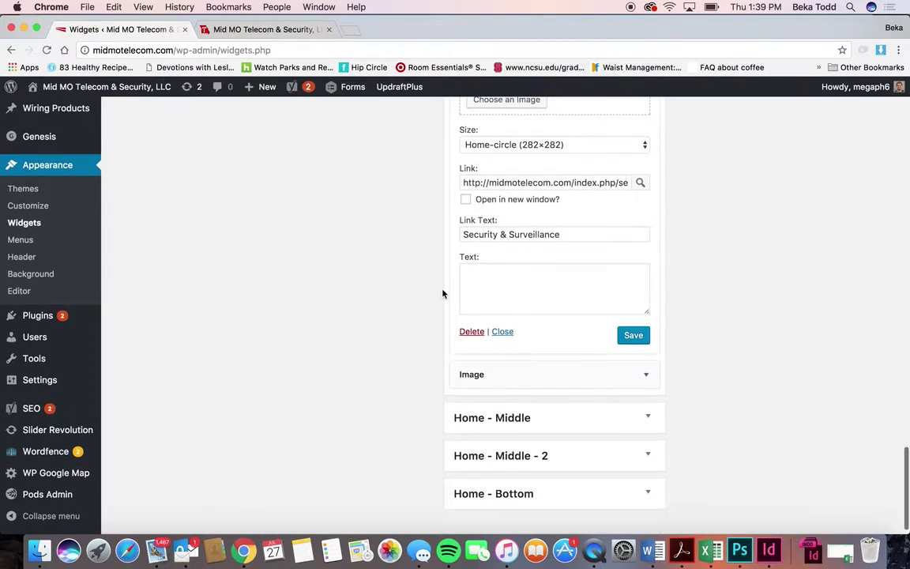
scroll(442, 294, down, 1)
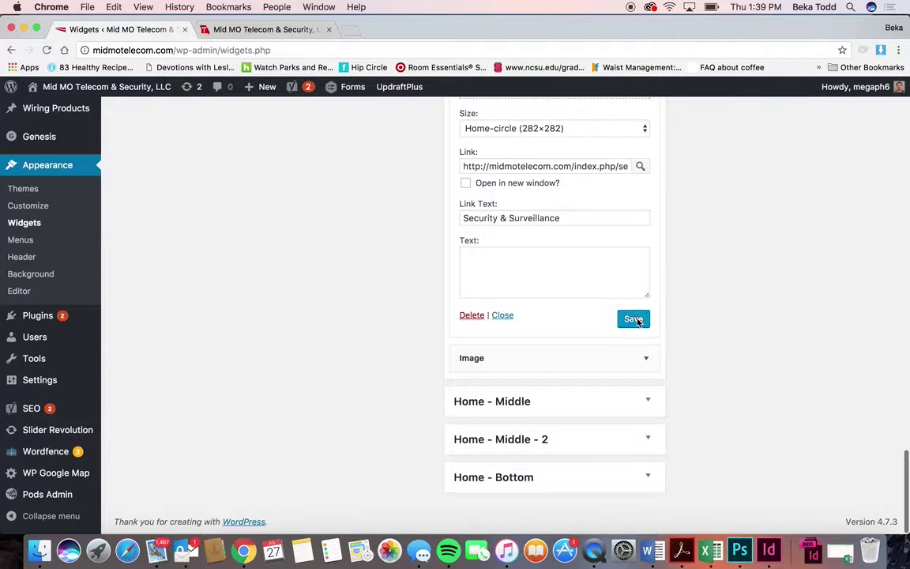
Step: Expand the Home - Middle area and its Image widget to inspect the phone picture and settings
click(613, 405)
scroll(612, 405, down, 2)
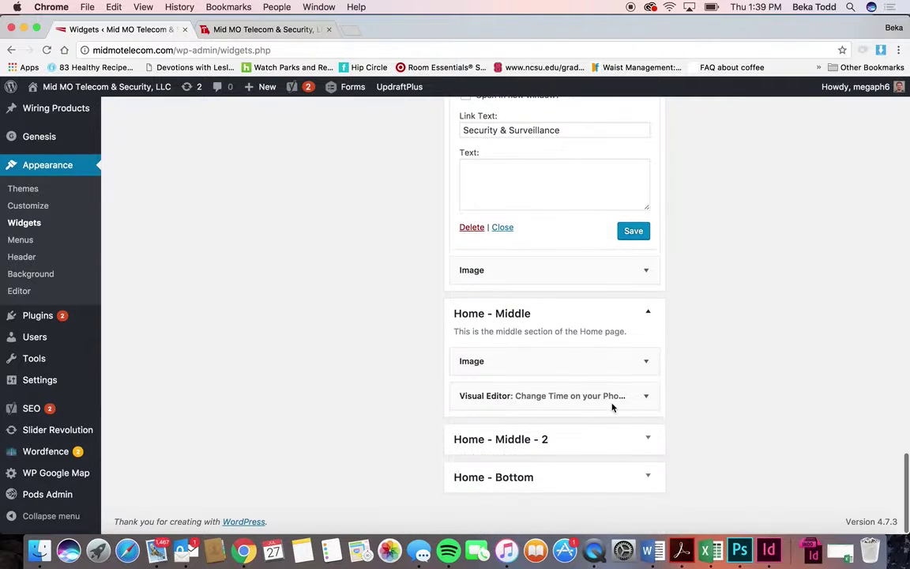
click(614, 369)
scroll(614, 371, down, 7)
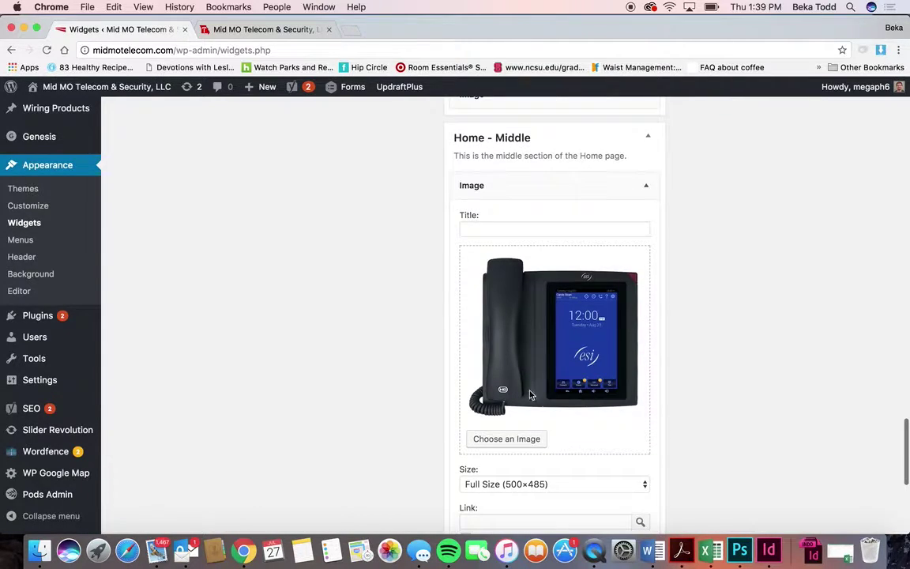
scroll(587, 408, down, 4)
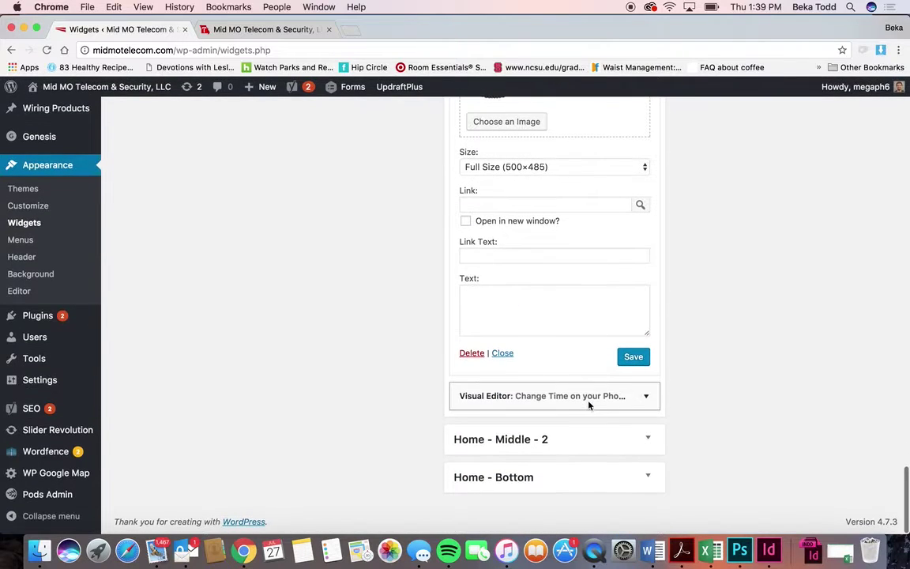
Step: Expand the Change Time on your Phone System Visual Editor widget and compare its links with the live home page section
click(588, 404)
scroll(474, 419, down, 5)
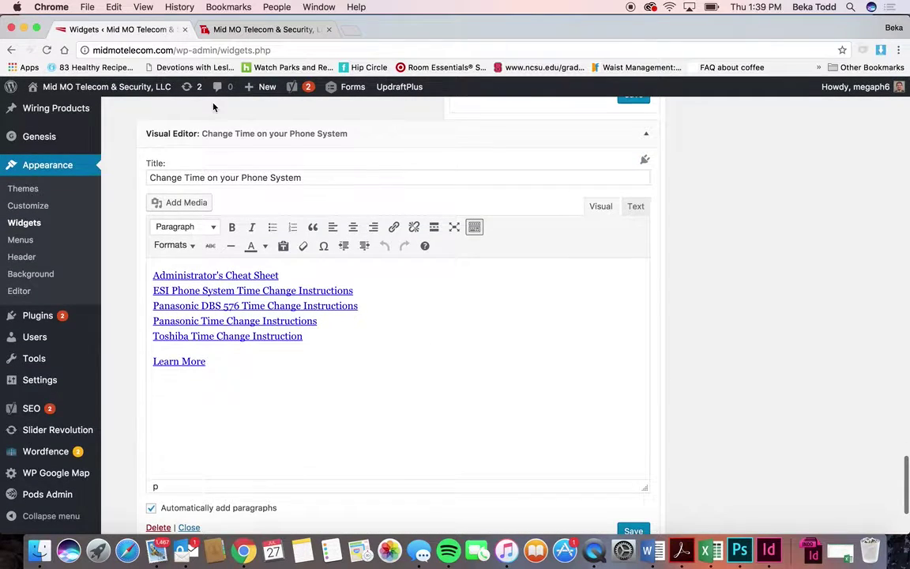
click(243, 29)
scroll(257, 295, down, 3)
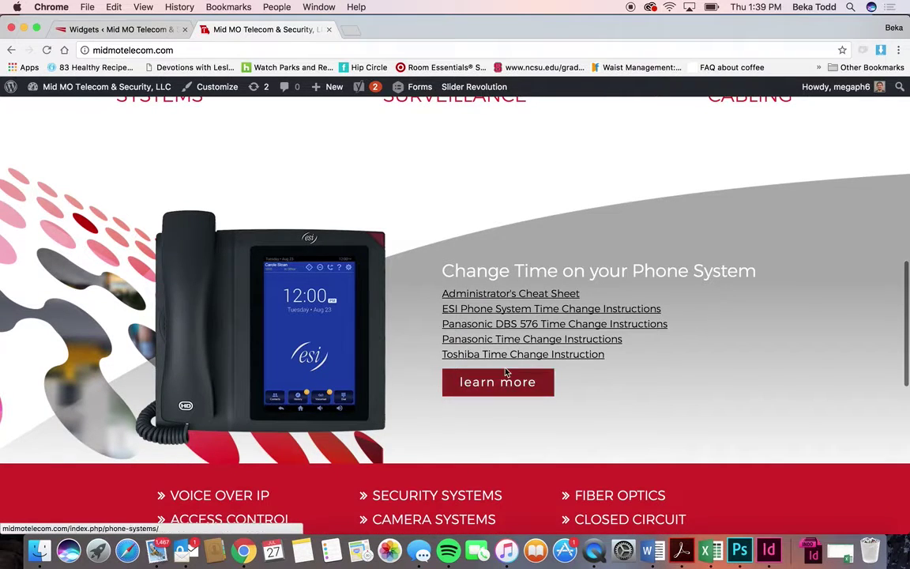
Step: Open the Administrator's Cheat Sheet PDF from the live page and inspect the widget's Toshiba Time Change Instruction link
click(493, 297)
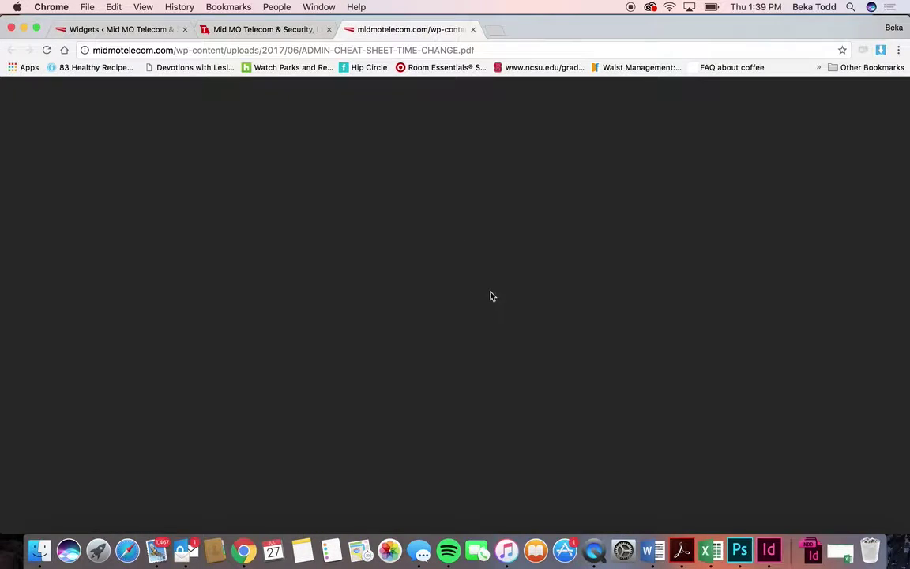
click(279, 32)
click(69, 33)
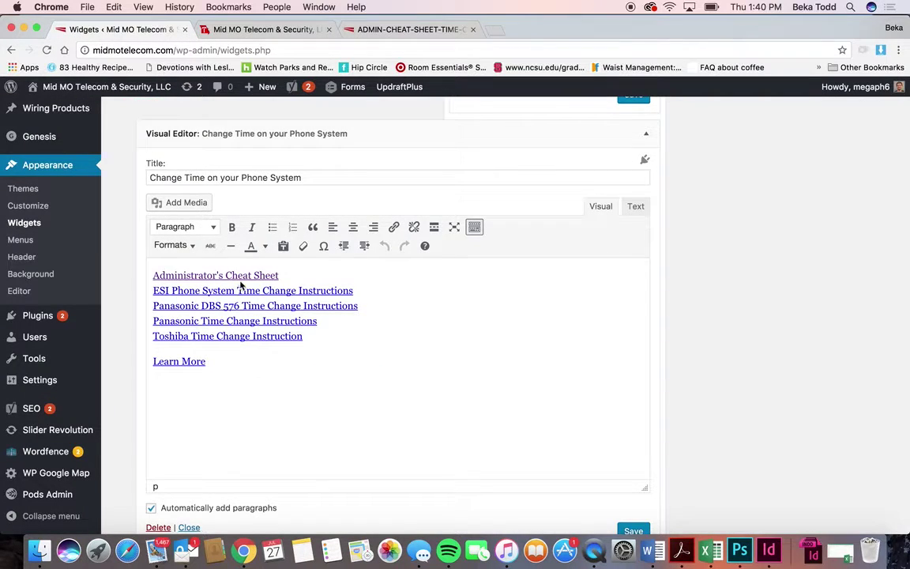
click(286, 337)
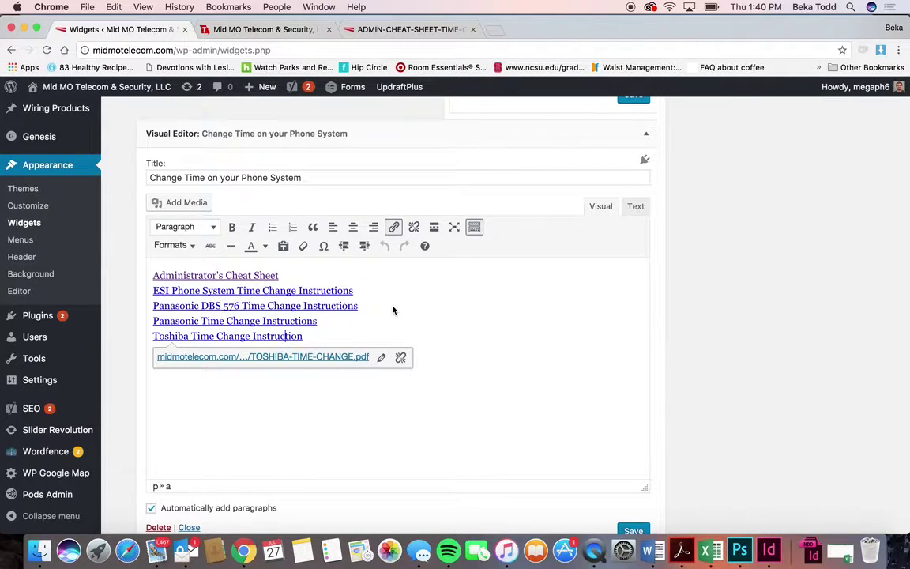
Step: Open the site's Media Library in a separate browser tab, keeping the Widgets page open
scroll(392, 309, up, 5)
right_click(37, 162)
click(71, 167)
click(275, 32)
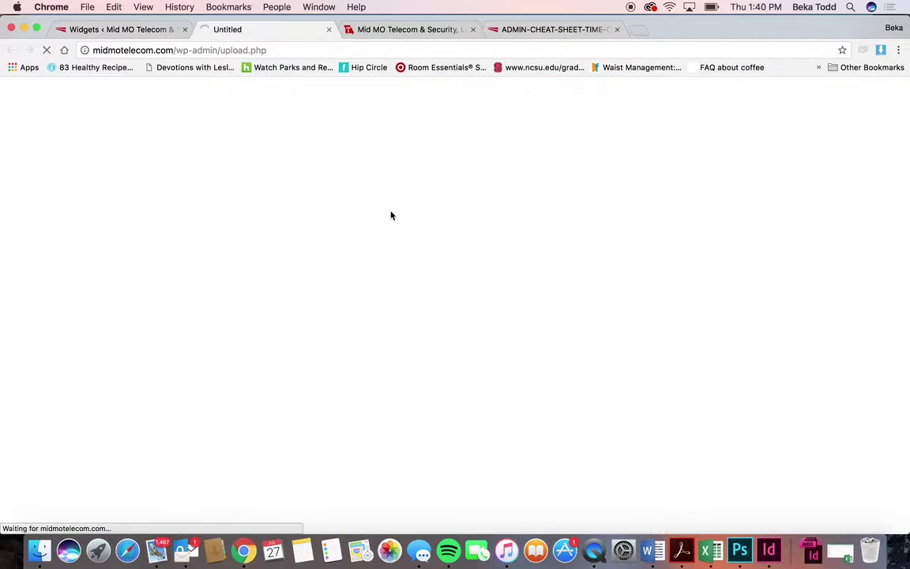
Step: Open the attachment details of TOSHIBA-TIME-CHANGE.pdf in the Media Library and copy its URL
scroll(390, 215, down, 2)
scroll(391, 215, down, 1)
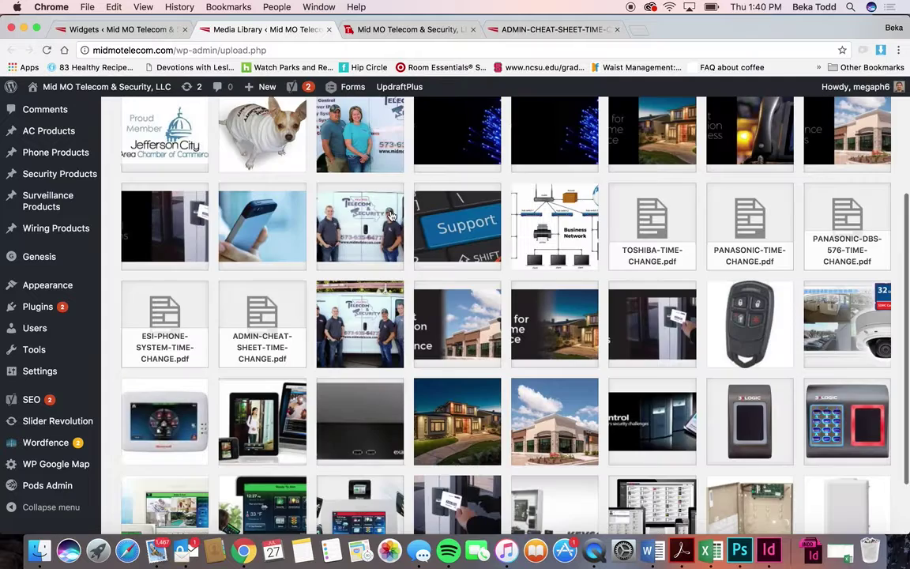
click(656, 245)
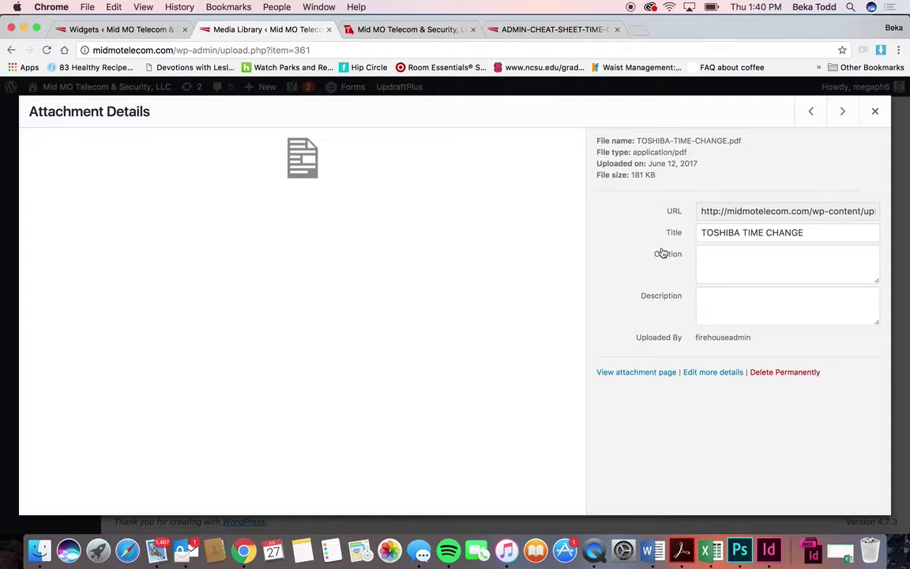
click(740, 212)
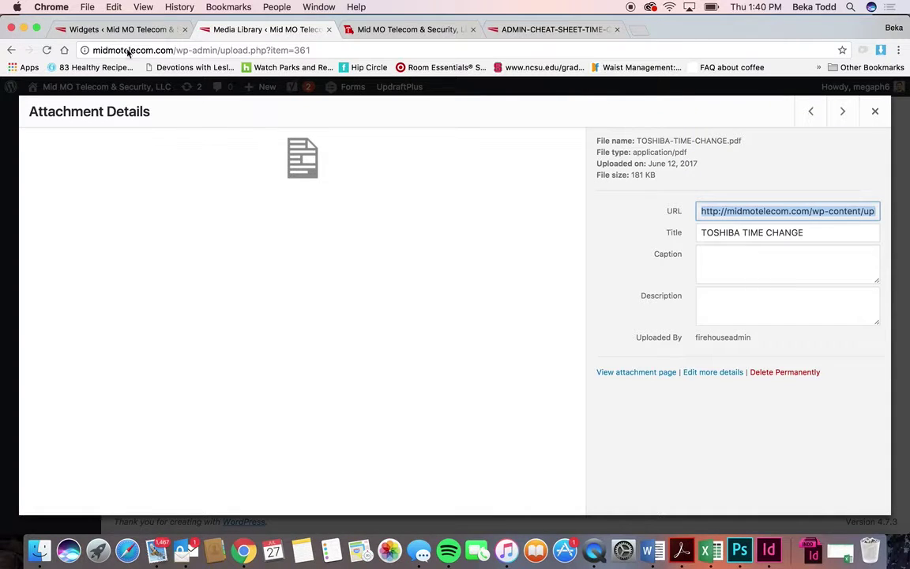
Step: Return to the Widgets page and add the text "Title" on a new line below the Learn More link in the Visual Editor widget
key(ctrl+shift+Tab)
scroll(409, 293, down, 3)
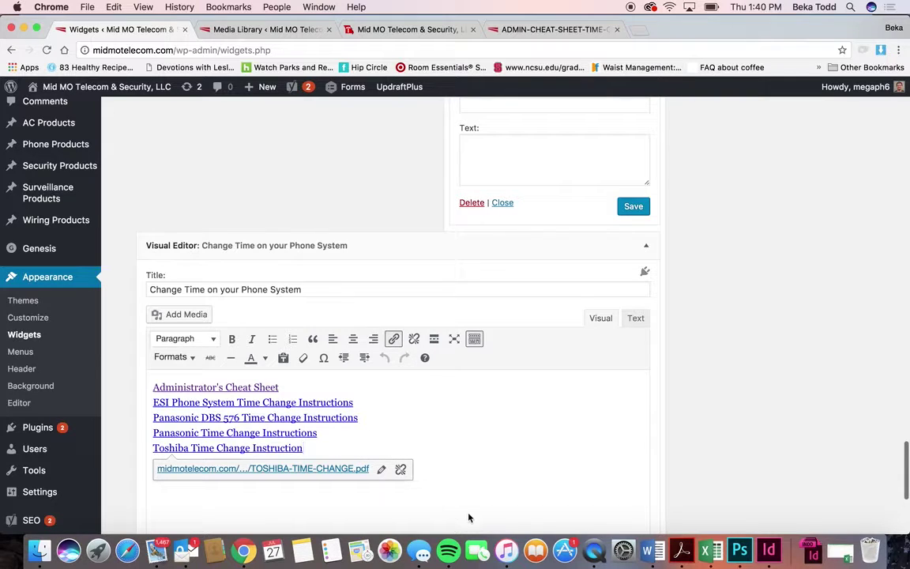
text(Learn More)
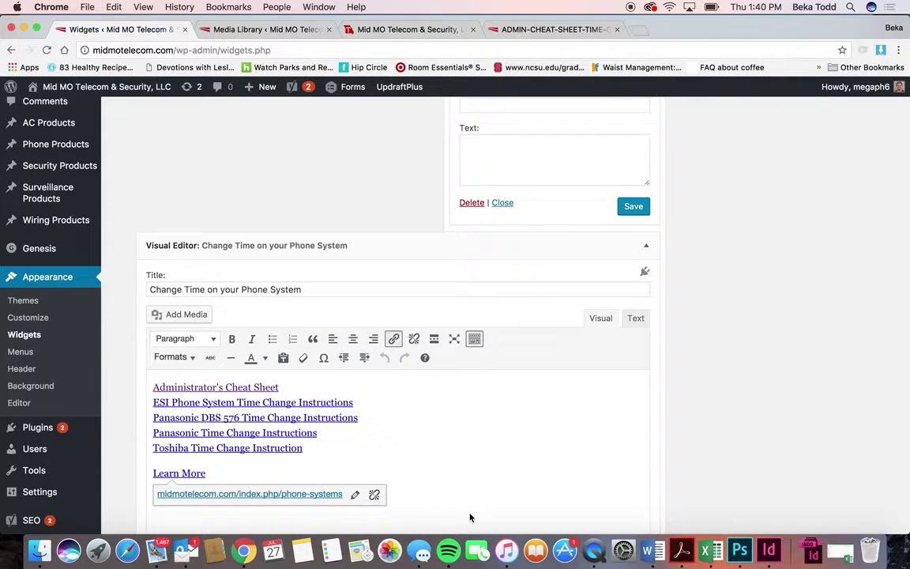
key(Return)
key(Return)
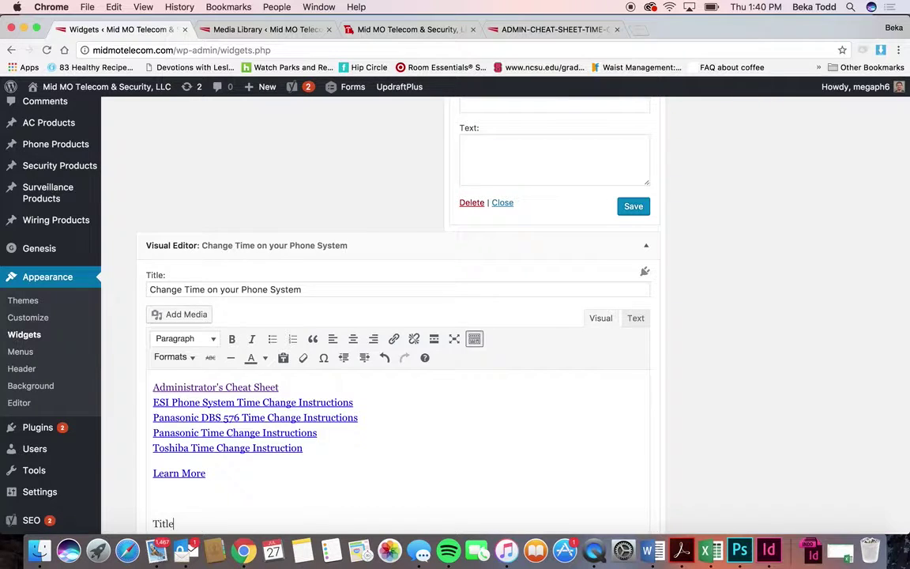
Step: Link the word "Title" in the Visual Editor widget to the copied TOSHIBA-TIME-CHANGE.pdf URL
scroll(411, 470, down, 3)
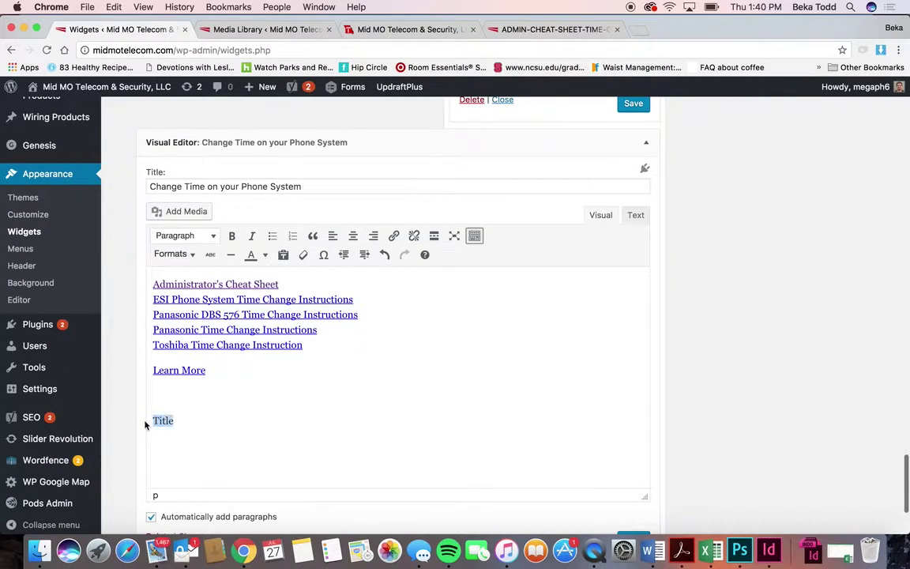
click(393, 236)
key(cmd+v)
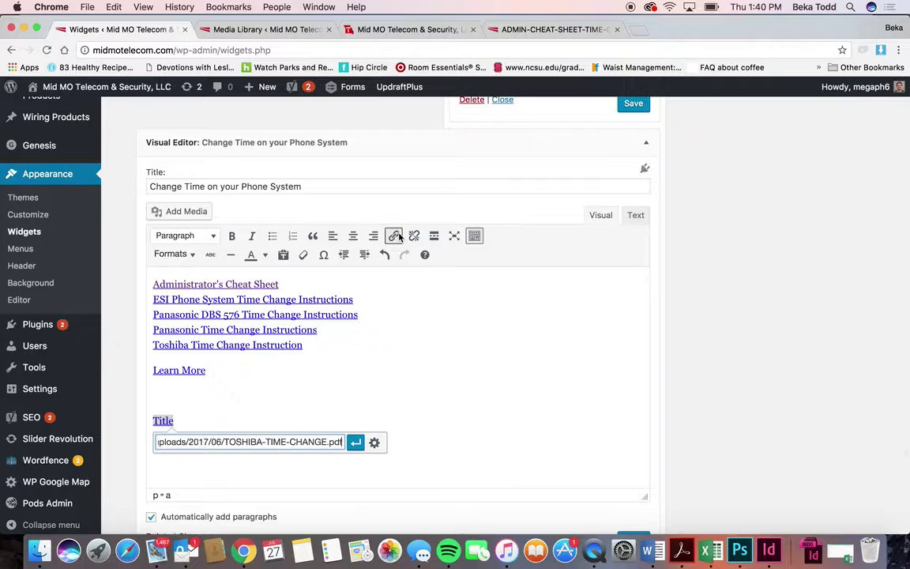
click(355, 441)
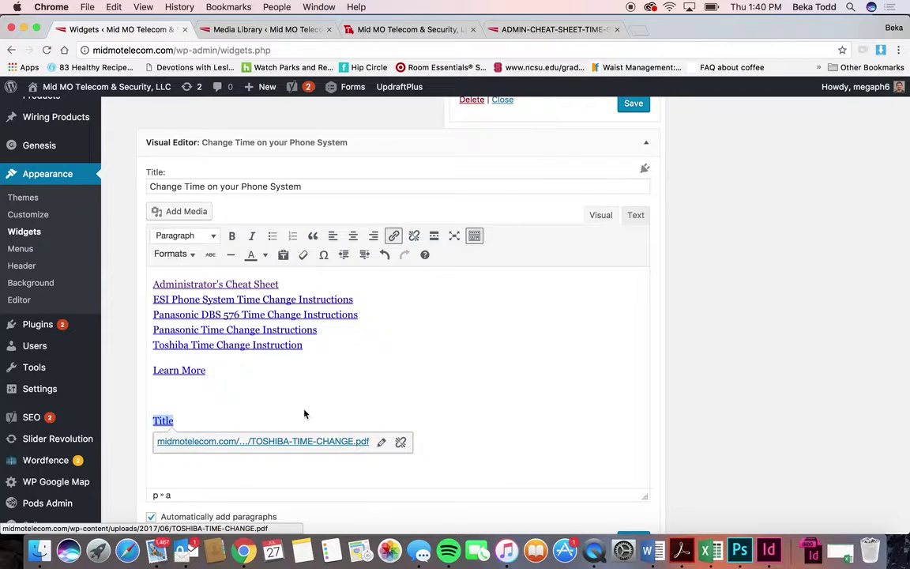
click(169, 425)
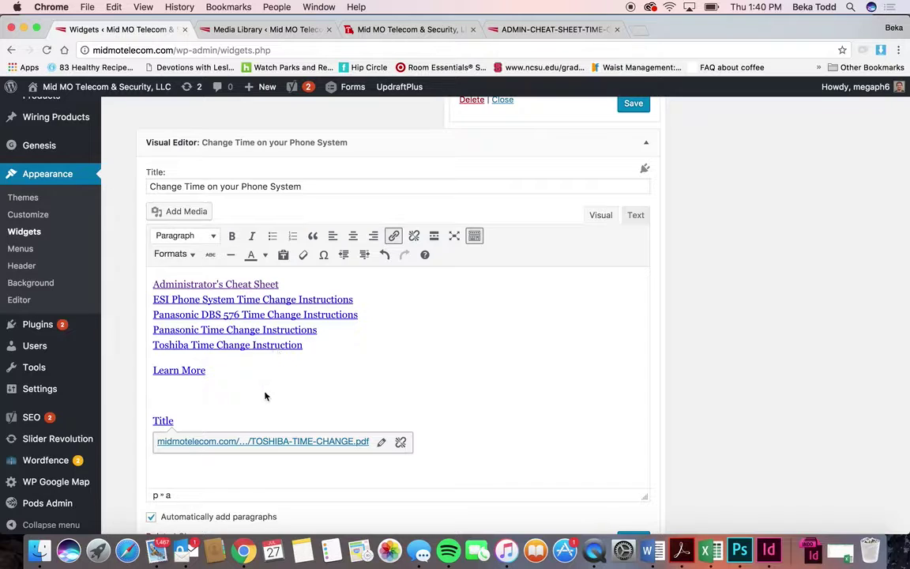
Step: Delete the "Title" link and its empty line below Learn More in the Change Time on your Phone System widget
drag(196, 421, 153, 420)
key(BackSpace)
key(BackSpace)
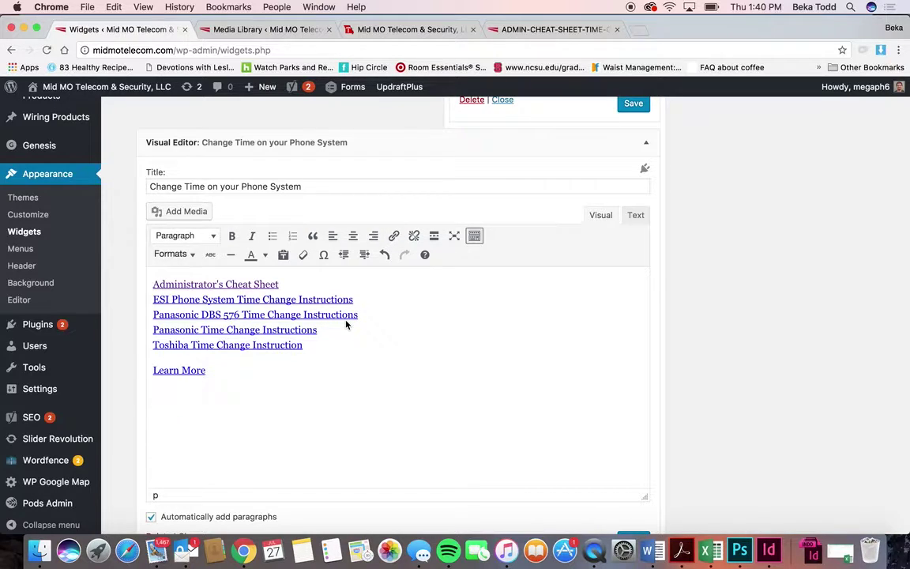
Step: Move the live home page's browser tab directly beside the Widgets tab and return to the Widgets page
click(271, 32)
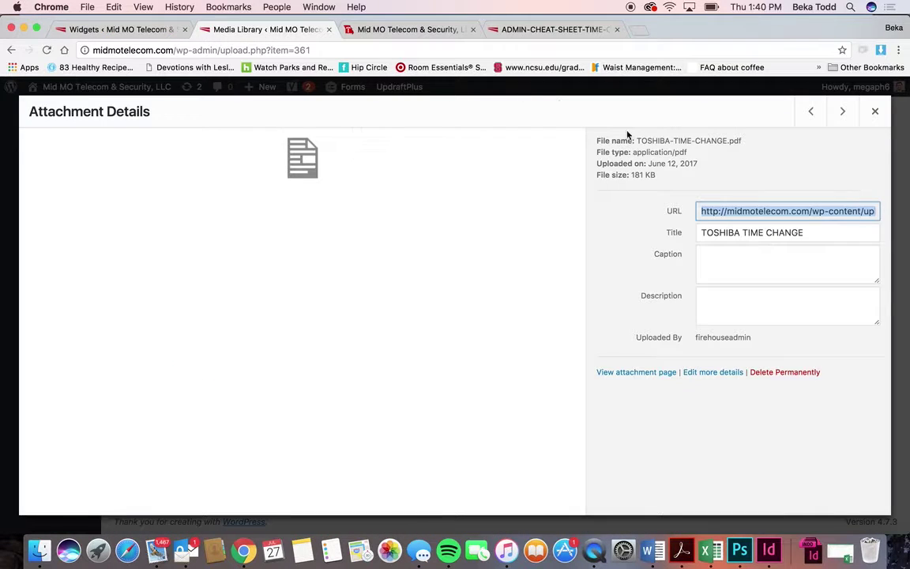
click(427, 29)
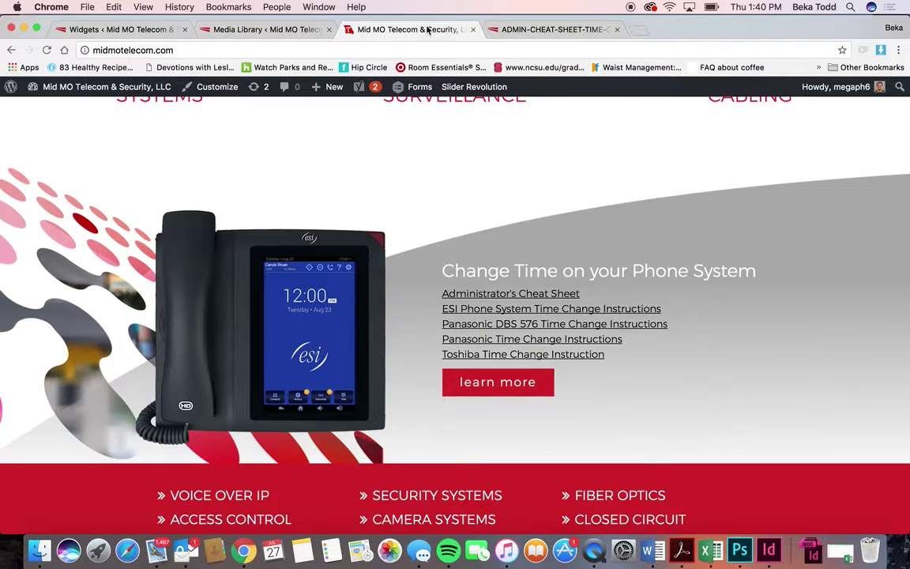
drag(428, 30, 143, 29)
click(143, 29)
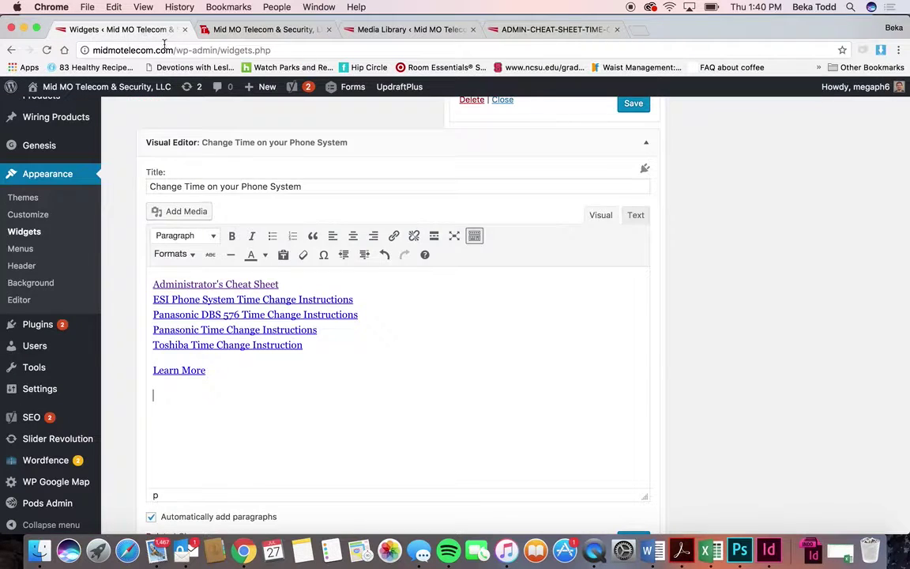
Step: Inspect the Learn More link's target and the custom formats available for it in the Visual Editor
click(175, 372)
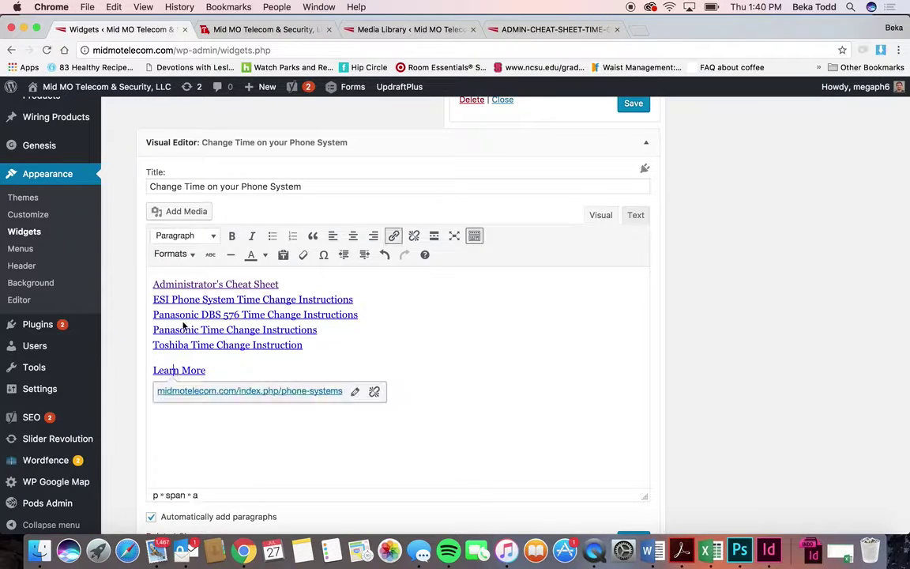
click(187, 258)
click(272, 377)
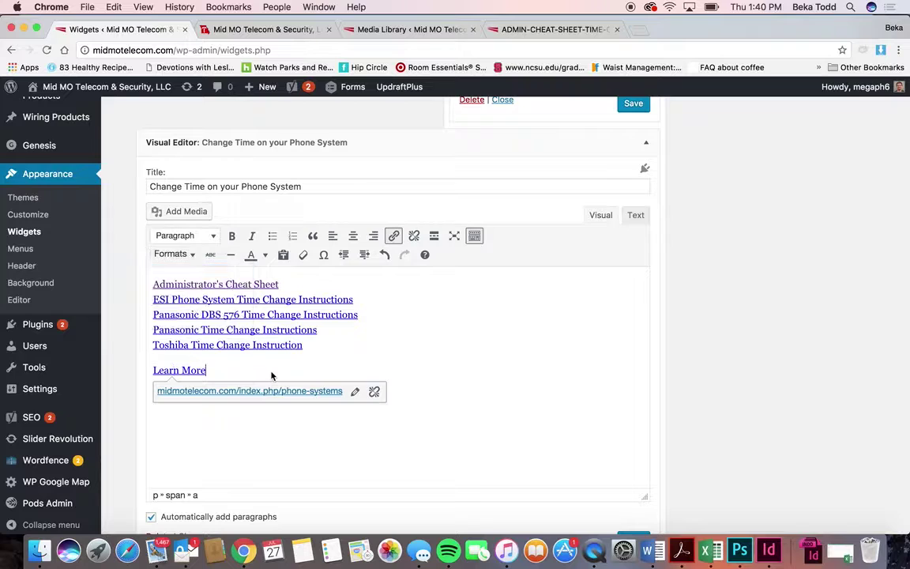
click(192, 255)
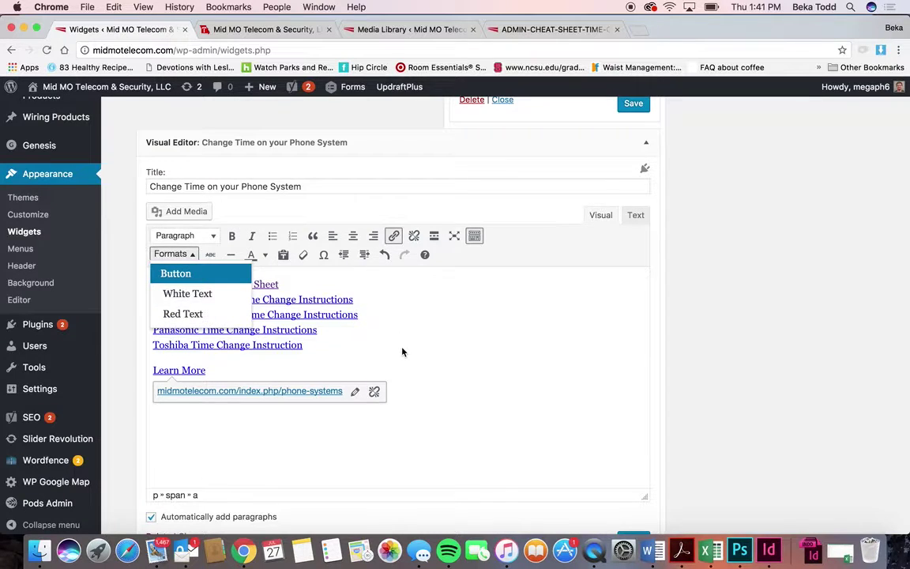
key(super+z)
Step: View the services section below the phone area on the live home page and collapse the Change Time on your Phone System widget
click(297, 30)
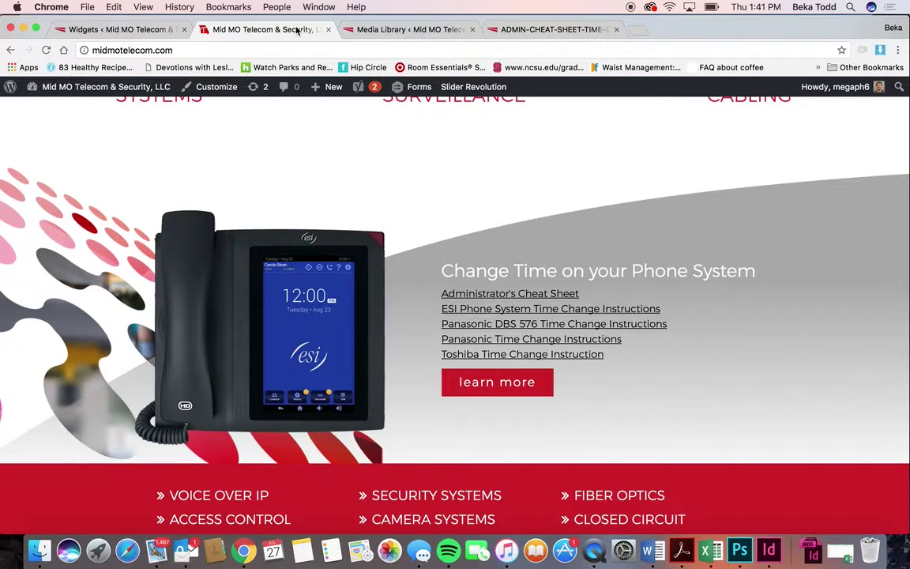
scroll(249, 232, down, 5)
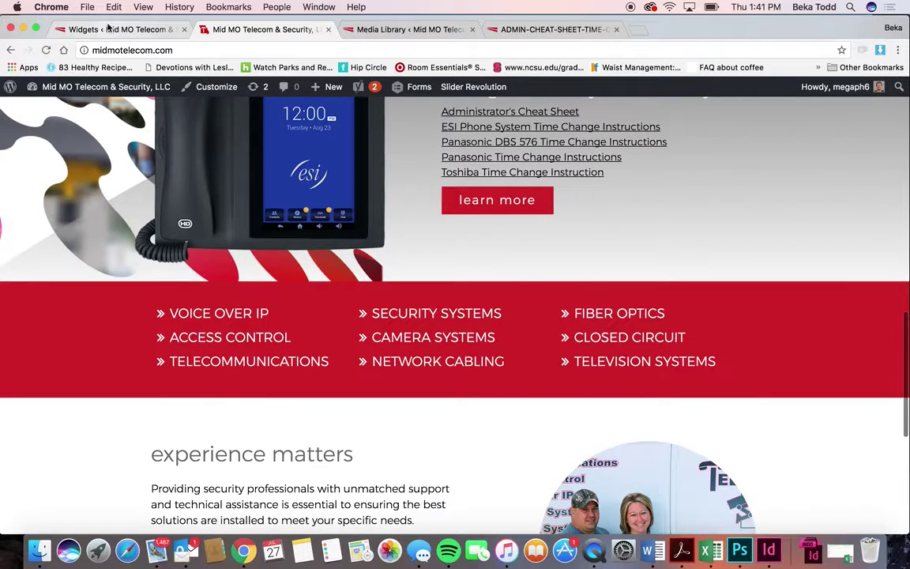
click(111, 29)
scroll(398, 371, down, 3)
scroll(596, 305, up, 5)
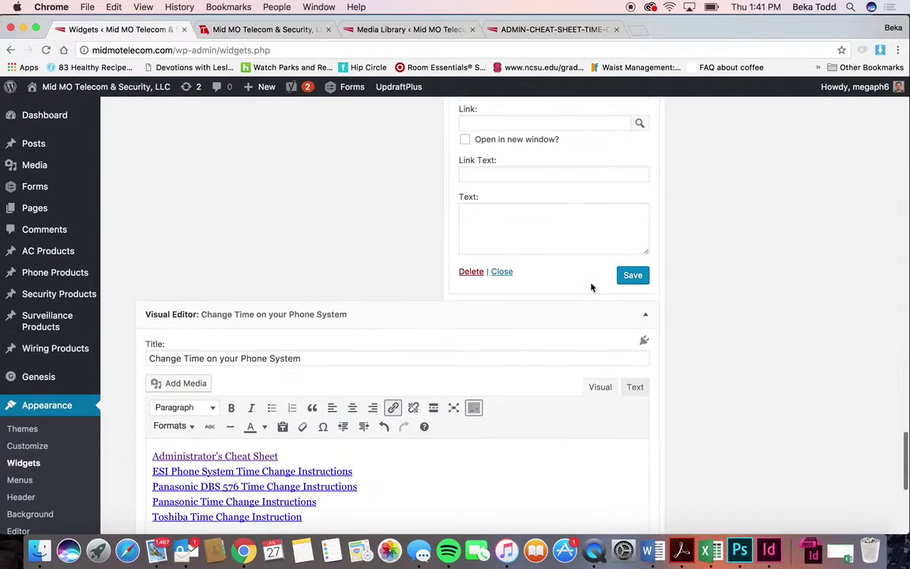
click(646, 317)
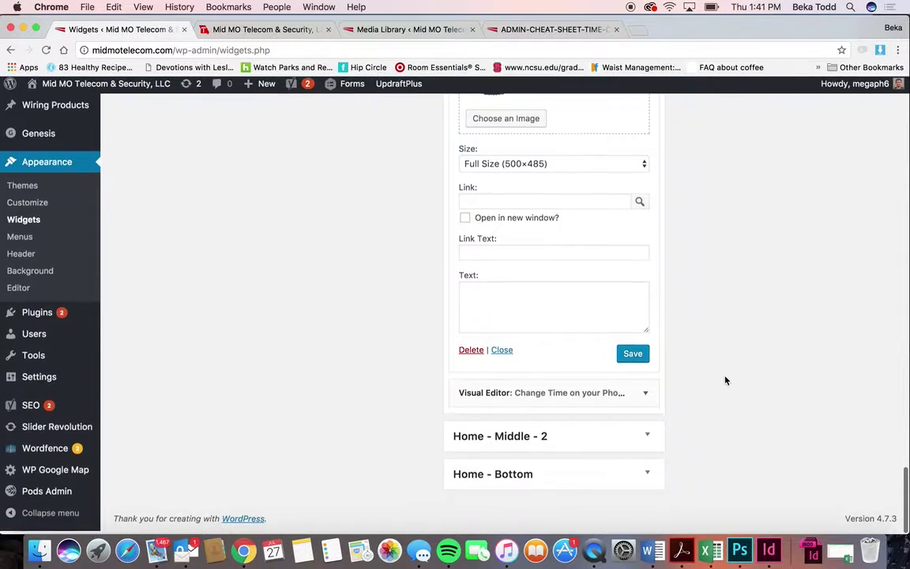
Step: Expand Home - Middle - 2, compare its Visual Editor service list with the live home page, and collapse the widget
click(607, 437)
click(650, 435)
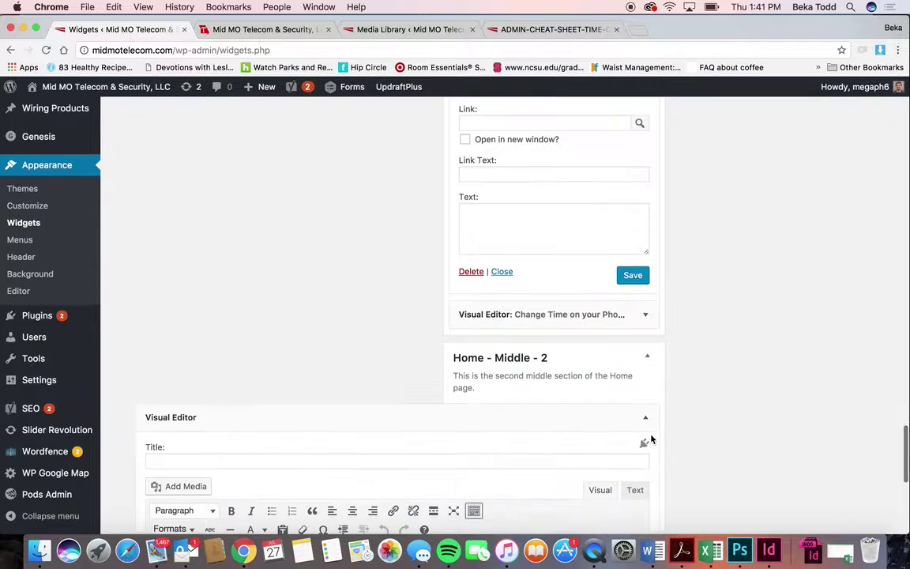
scroll(651, 438, down, 5)
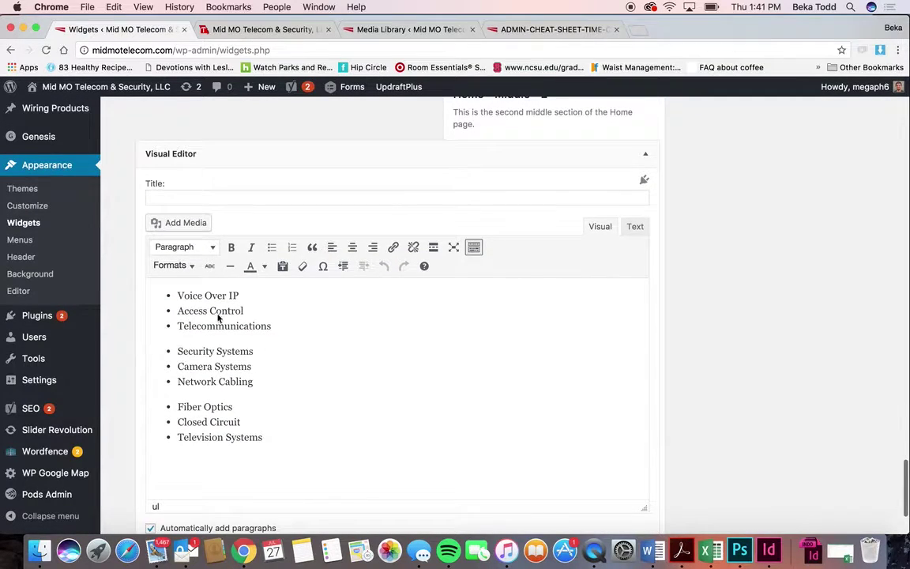
click(229, 30)
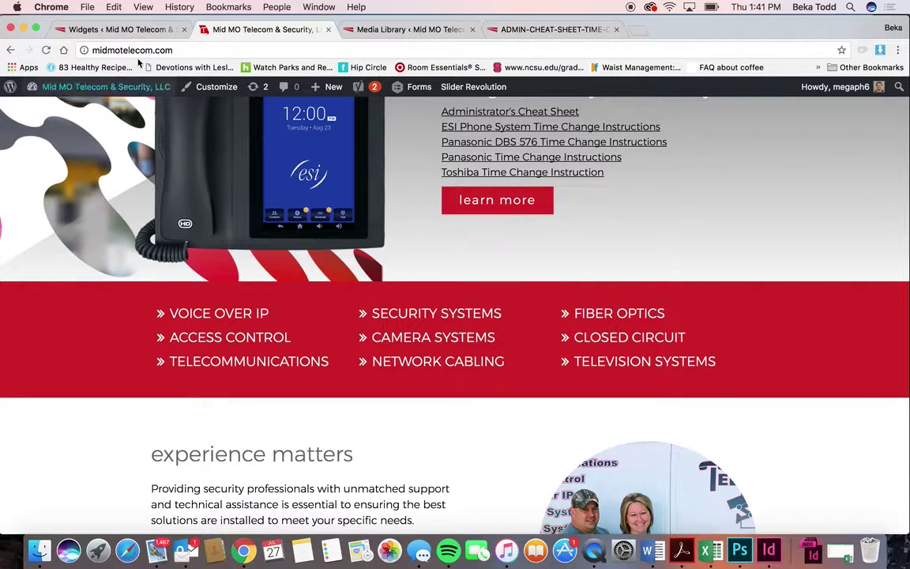
click(119, 30)
scroll(312, 387, down, 3)
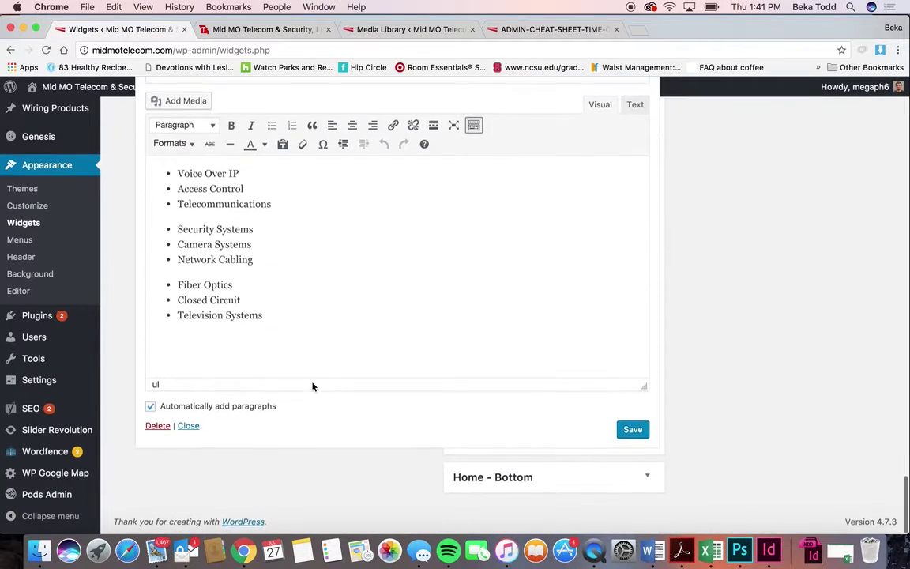
scroll(312, 387, up, 3)
click(644, 150)
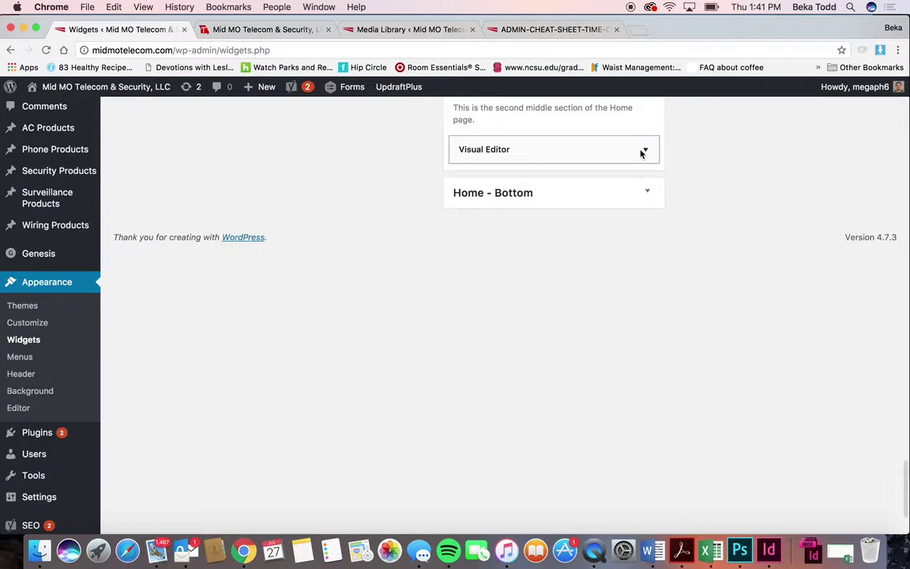
Step: Expand Home - Bottom and compare its Experience Matters widget with the live home page, collapsing the widget when finished
click(541, 203)
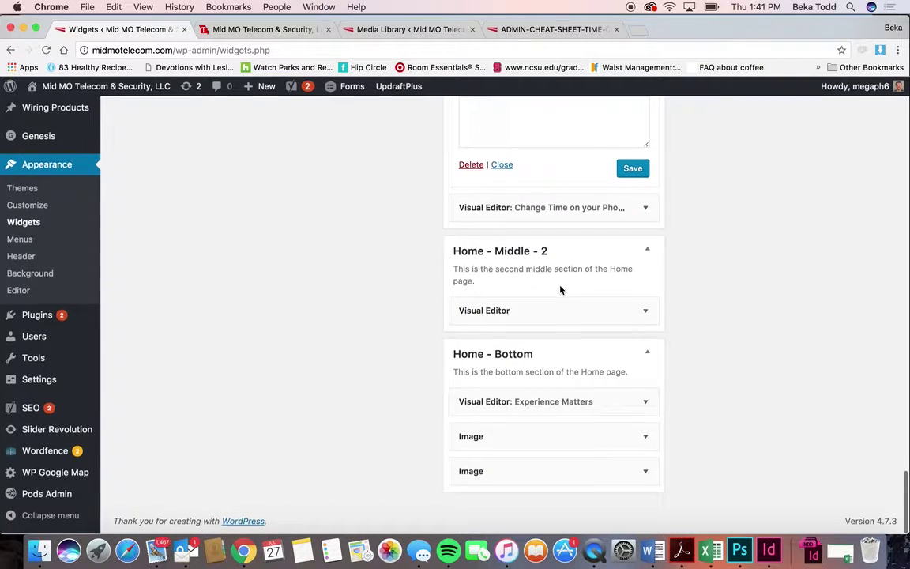
click(265, 29)
scroll(440, 293, down, 5)
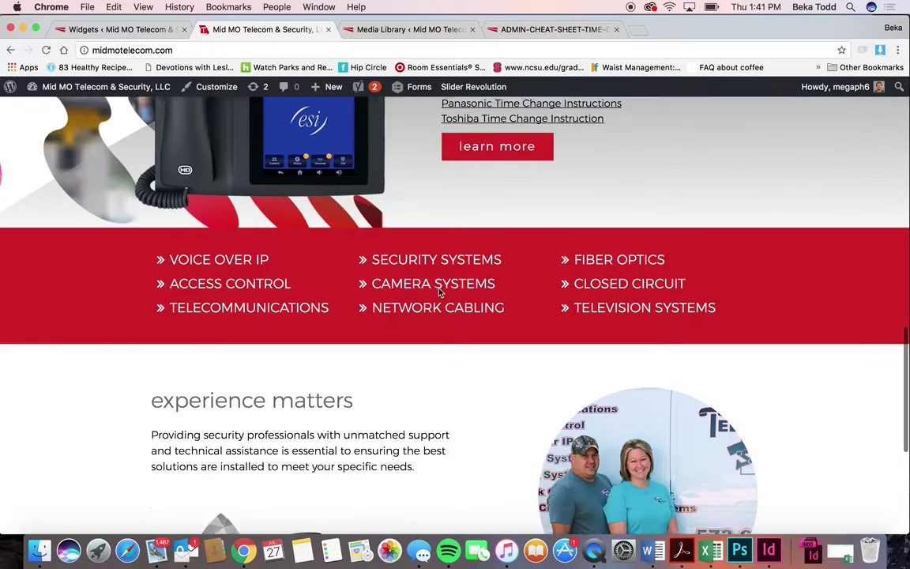
click(126, 29)
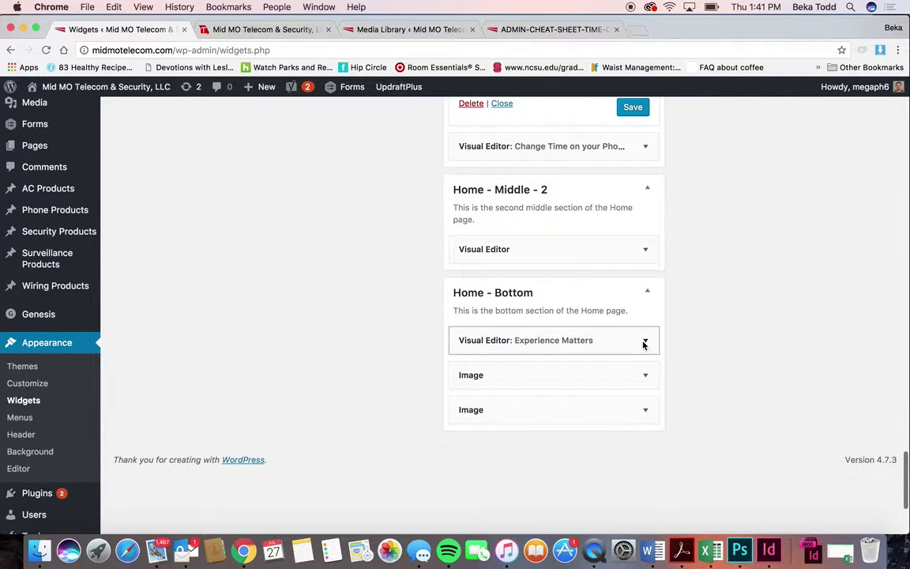
click(644, 342)
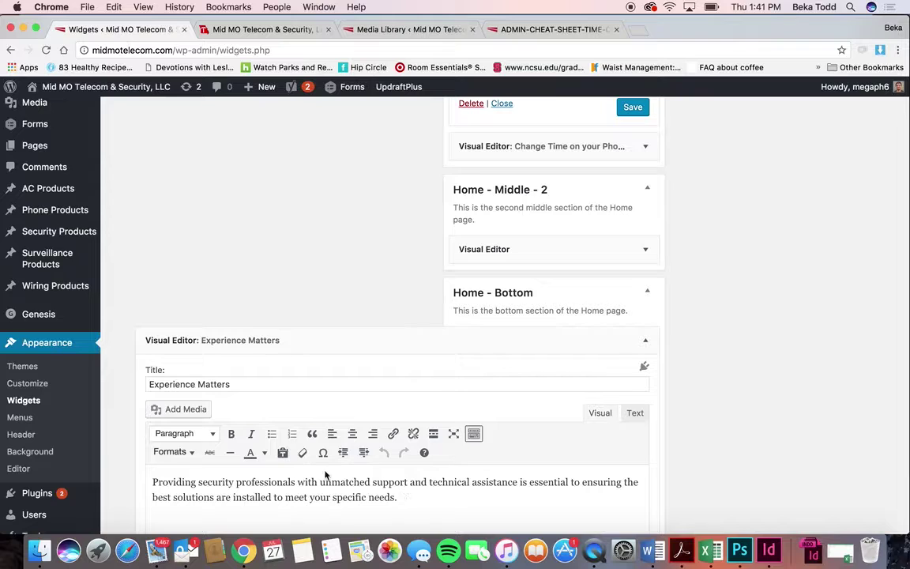
click(229, 29)
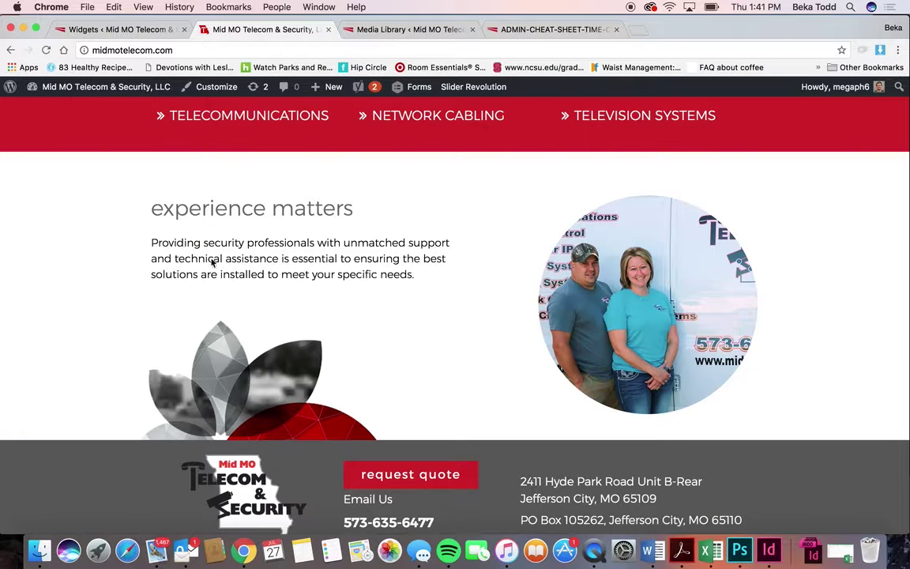
click(150, 30)
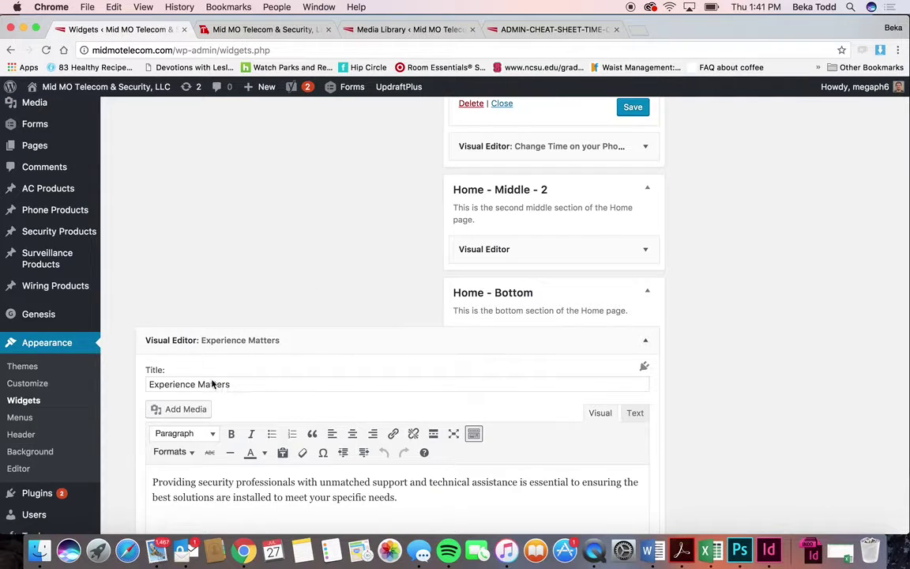
scroll(255, 497, down, 4)
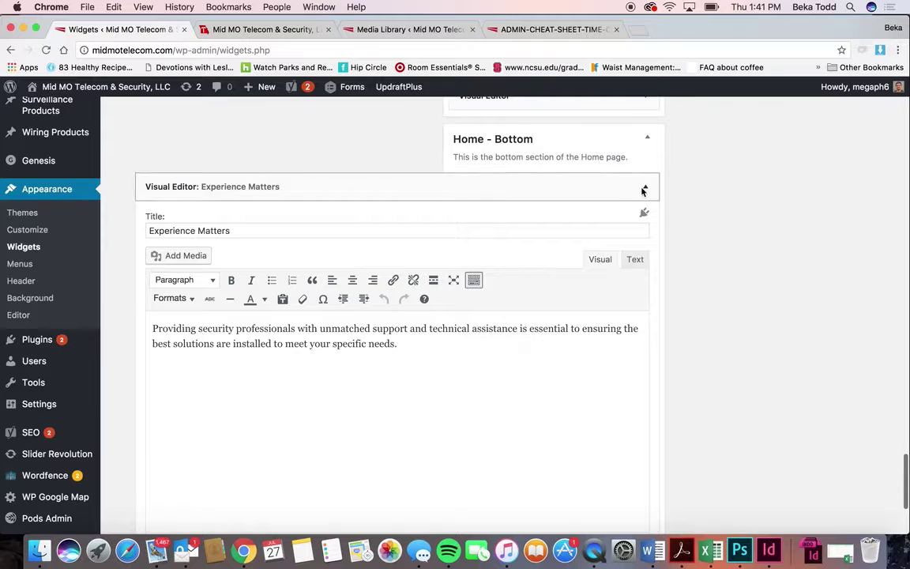
click(644, 185)
Step: Open and close each of the two Image widgets in Home - Bottom to view their pictures
click(616, 222)
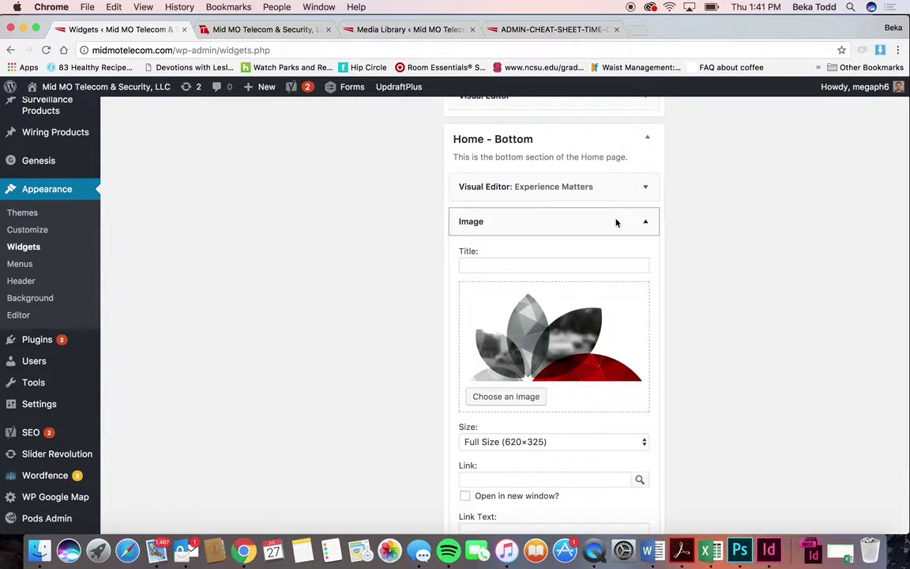
click(617, 222)
click(633, 257)
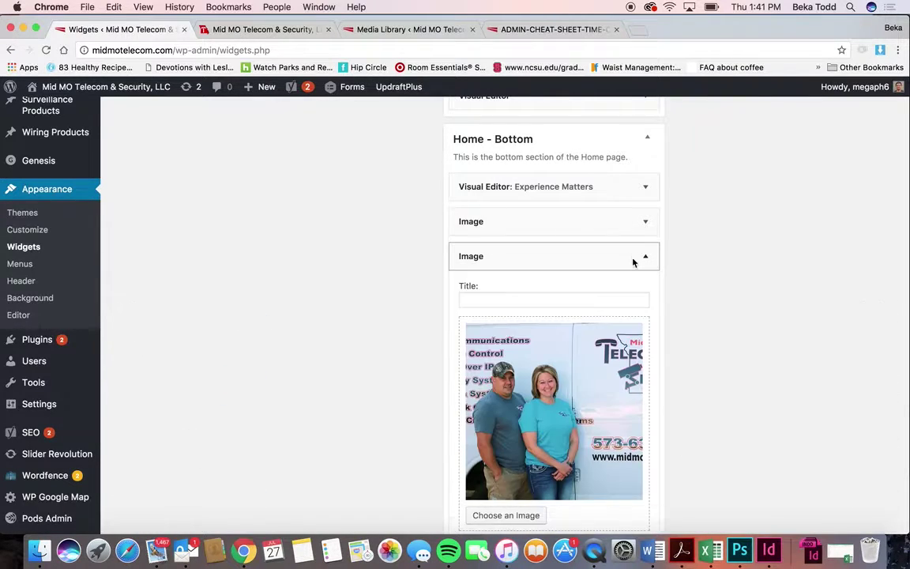
click(646, 258)
Step: Expand the Sub Footer - Left, Sub Footer - Right and Footer 1 areas and check the Image widget in Footer 1
scroll(760, 303, up, 6)
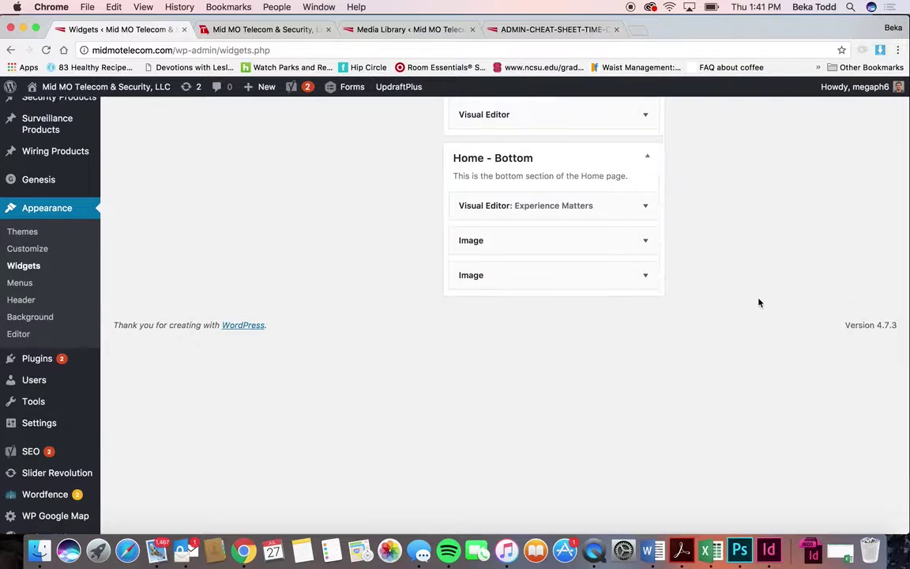
scroll(759, 302, up, 15)
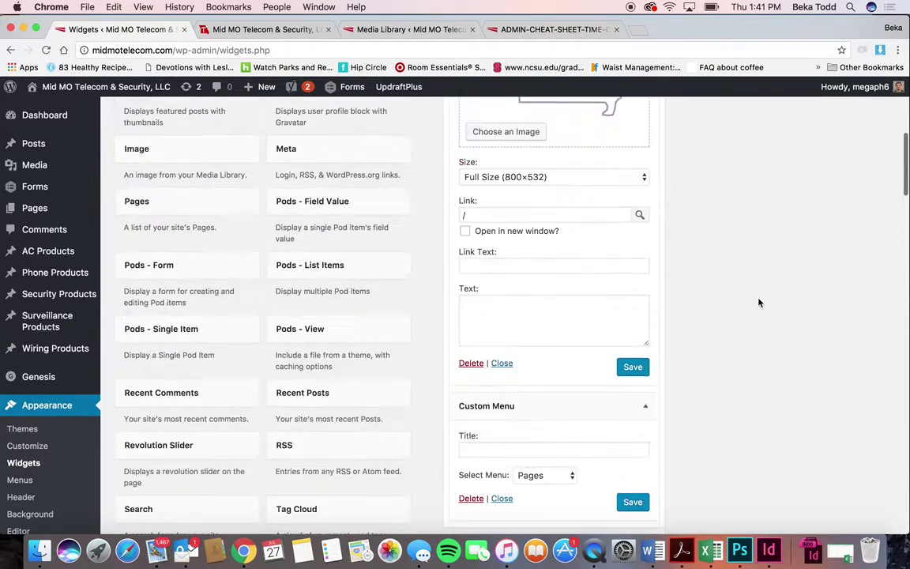
scroll(759, 303, up, 3)
click(726, 127)
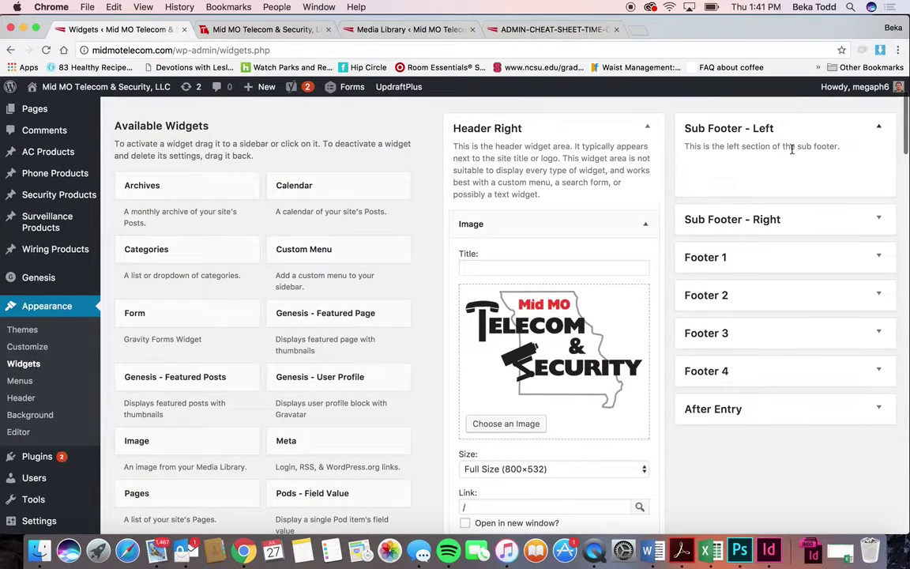
click(803, 222)
click(814, 306)
scroll(814, 296, down, 2)
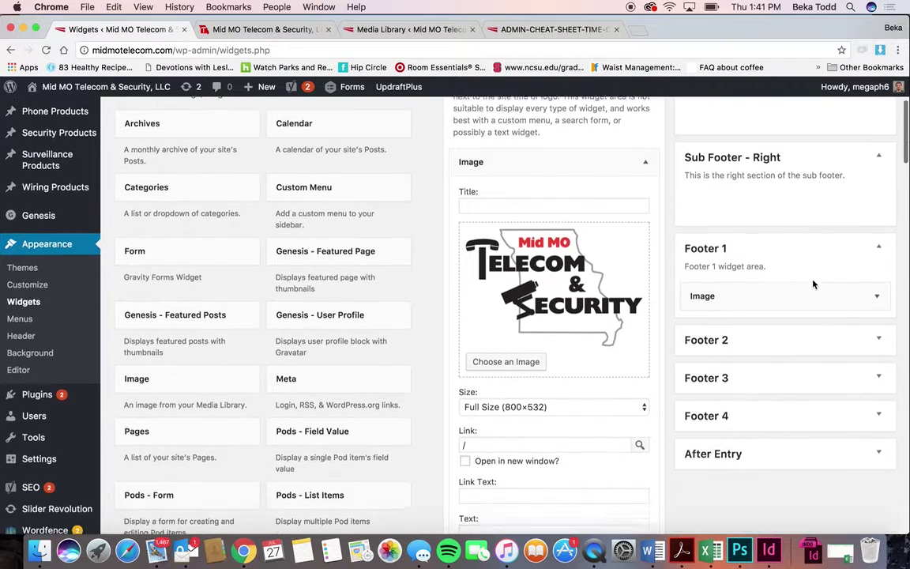
click(814, 290)
click(814, 290)
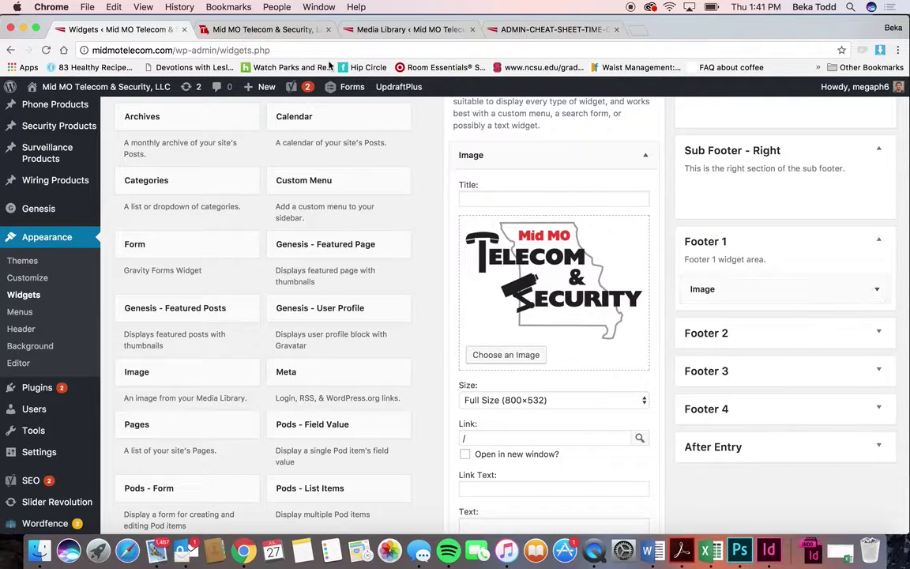
Step: View the footer of the live home page and return to the Widgets page
click(251, 30)
scroll(412, 311, down, 2)
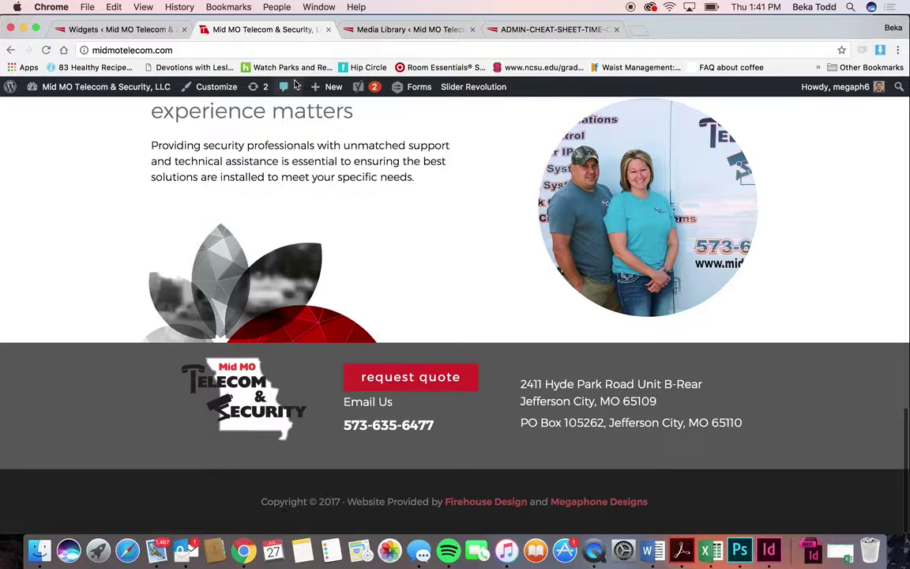
click(360, 29)
click(118, 29)
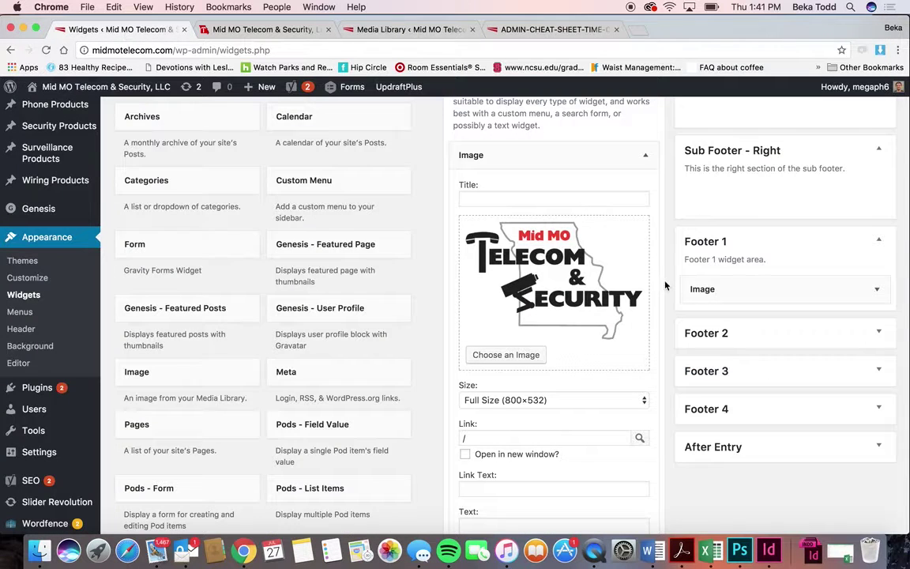
Step: Expand Footer 2, open its Visual Editor widget, and inspect the Request Quote link's target and available formats
click(752, 335)
click(756, 380)
scroll(758, 385, down, 4)
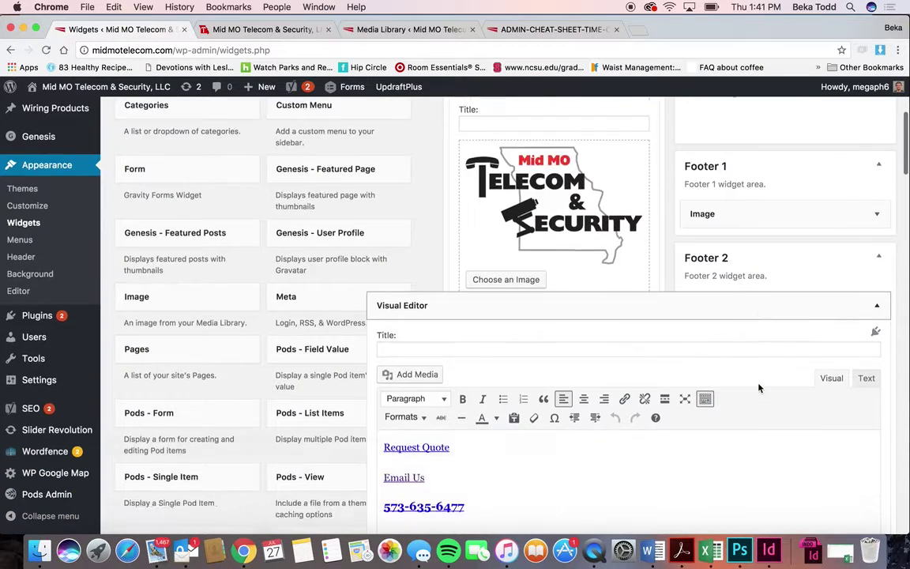
click(423, 356)
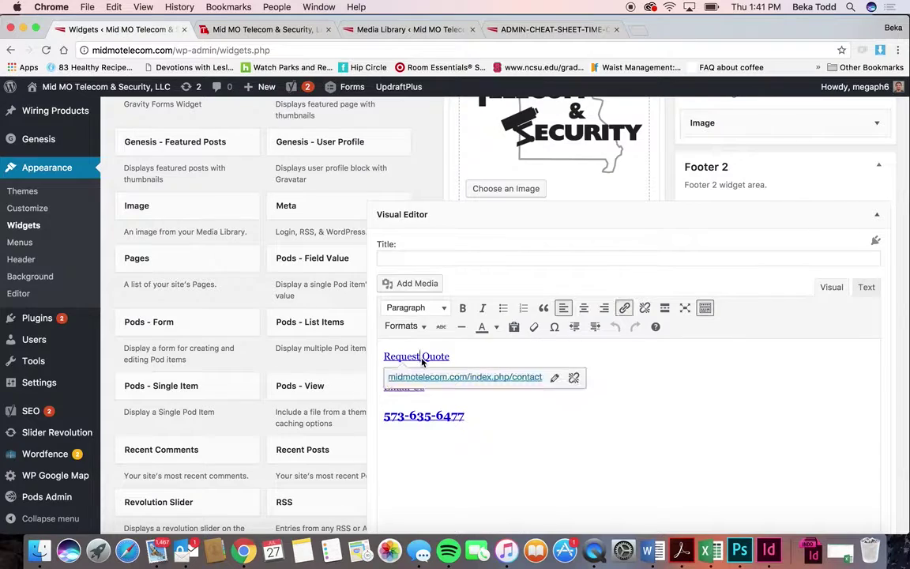
click(412, 326)
click(543, 382)
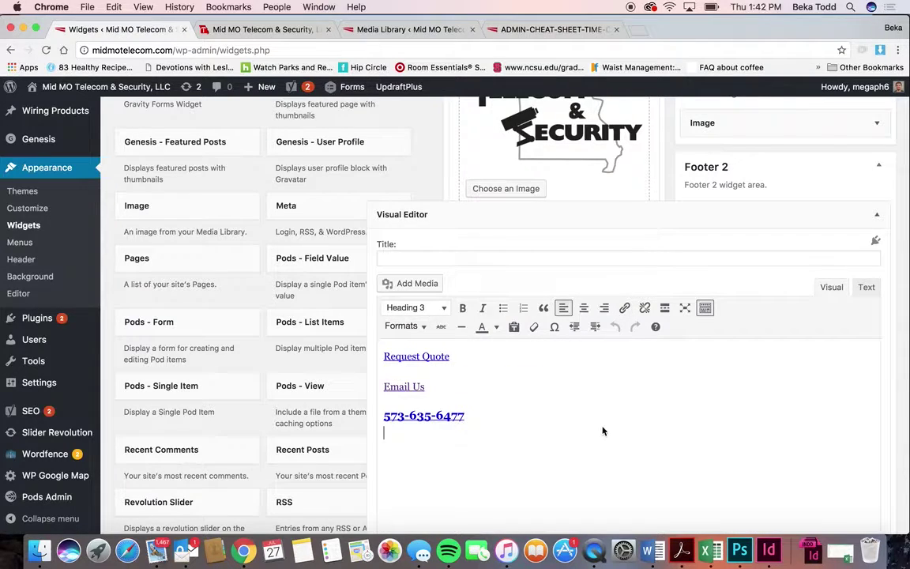
Step: Inspect the Email Us link's target in Footer 2, compare the live footer, and close the Visual Editor widget
click(410, 388)
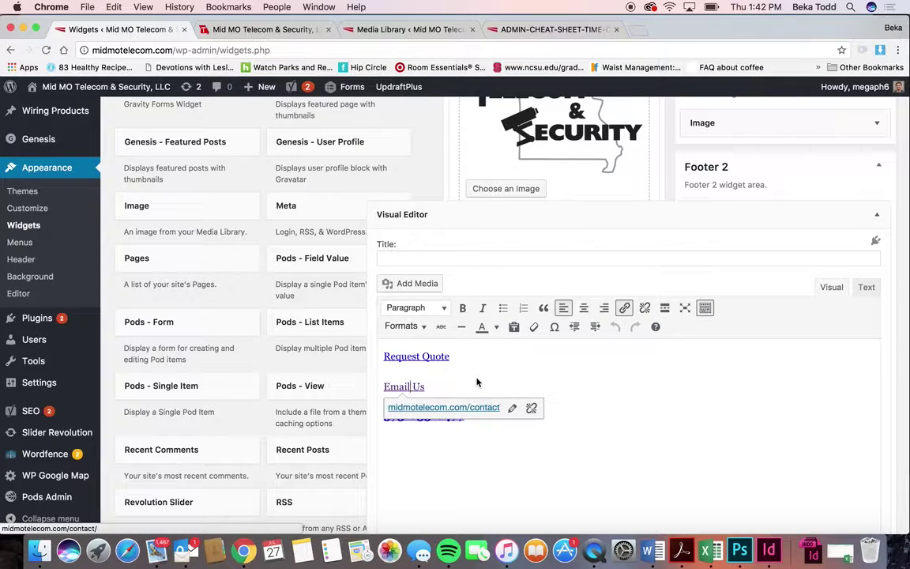
click(675, 485)
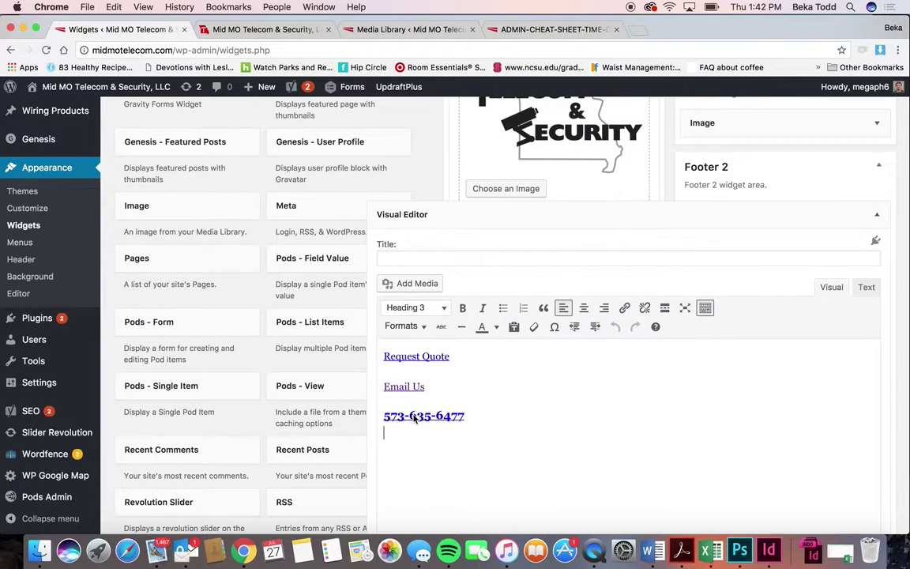
click(212, 30)
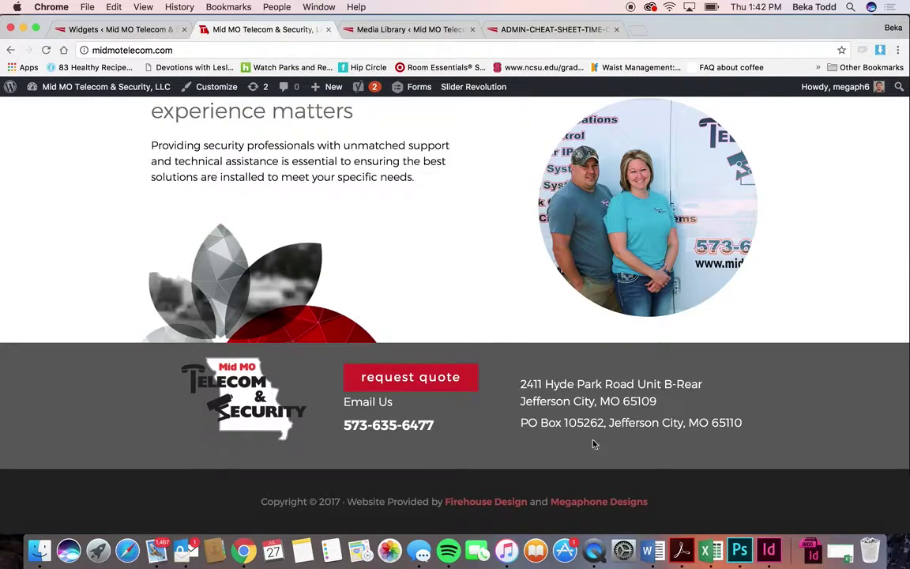
click(119, 29)
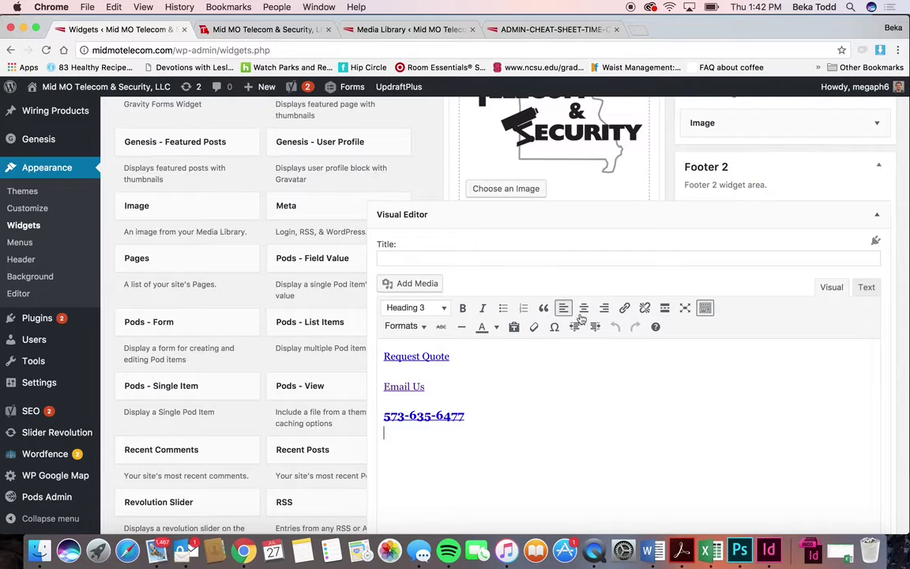
click(877, 218)
Step: Expand Footer 3, open and close its Visual Editor widget to view the address text, and check the Footer 4 area
click(835, 260)
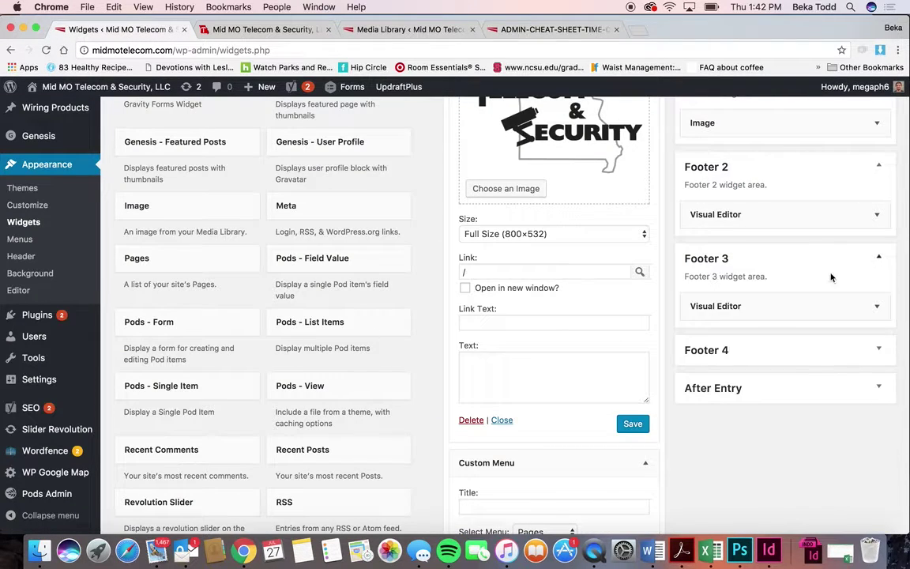
click(809, 309)
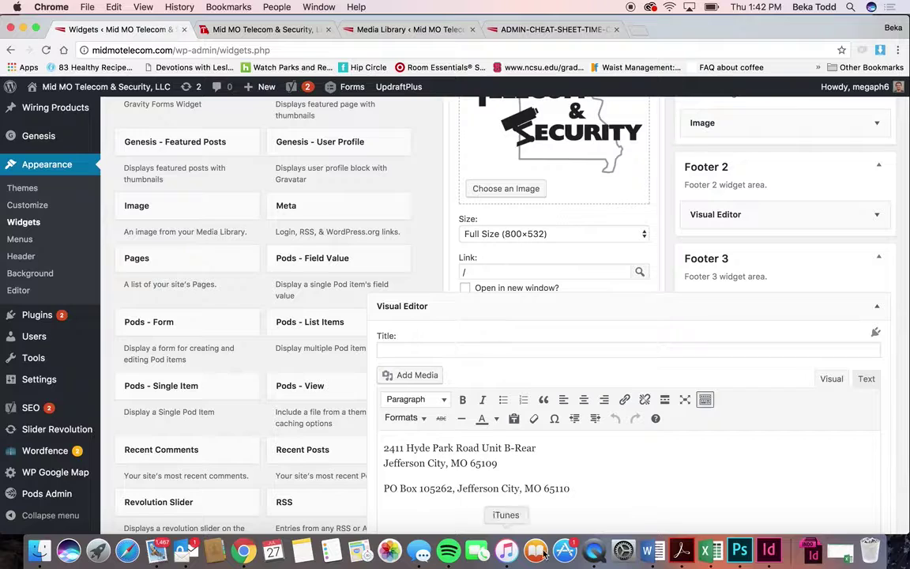
click(877, 308)
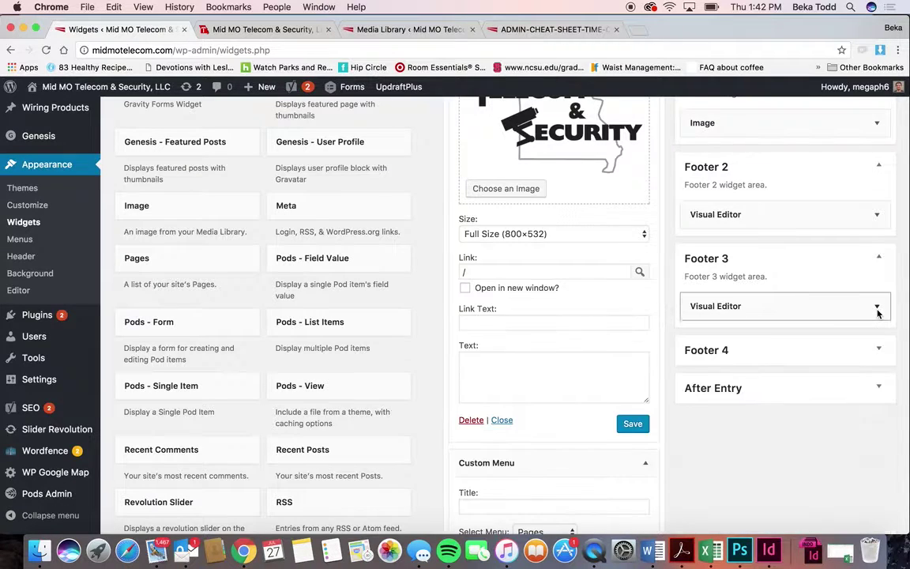
click(822, 357)
click(822, 357)
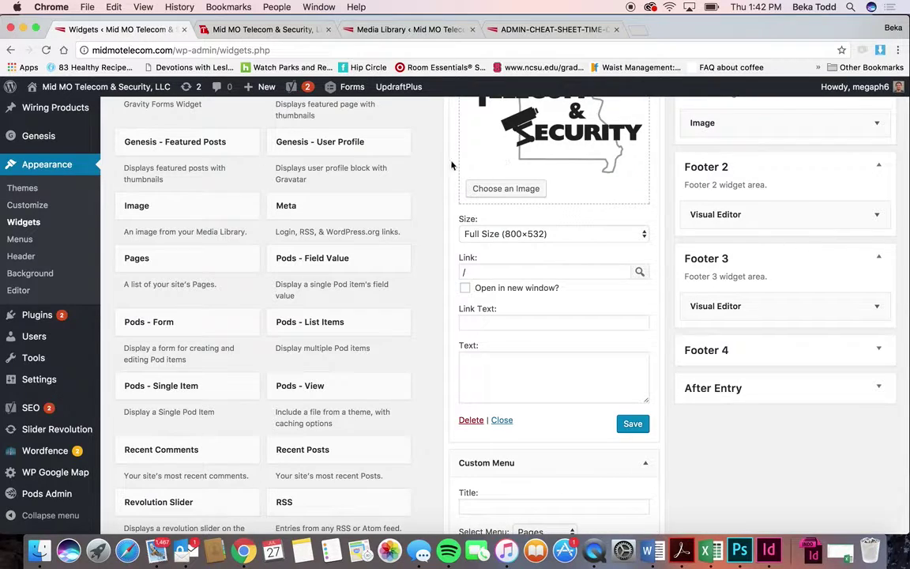
Step: Choose Sub Footer - Right as the destination for a new Image widget and cancel adding it
click(215, 206)
scroll(203, 297, down, 3)
scroll(203, 297, down, 1)
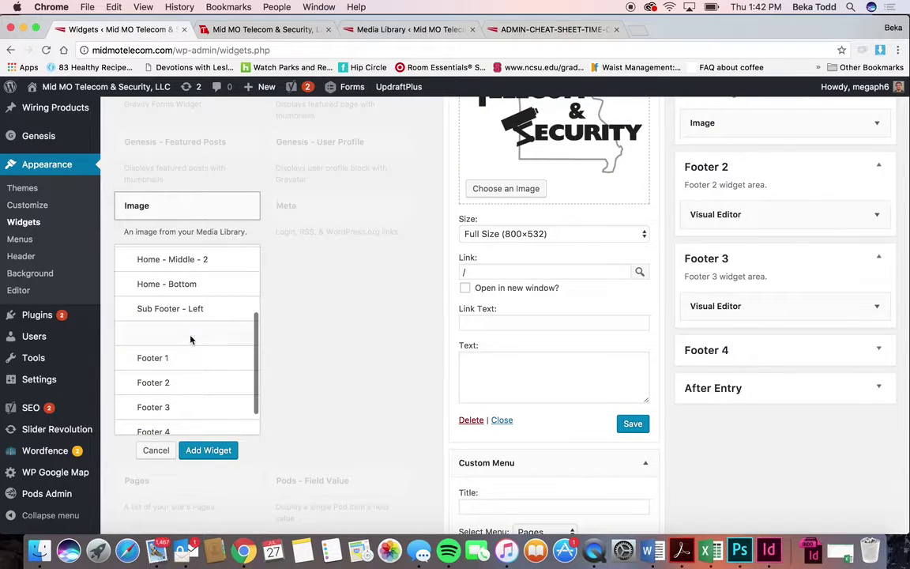
click(190, 338)
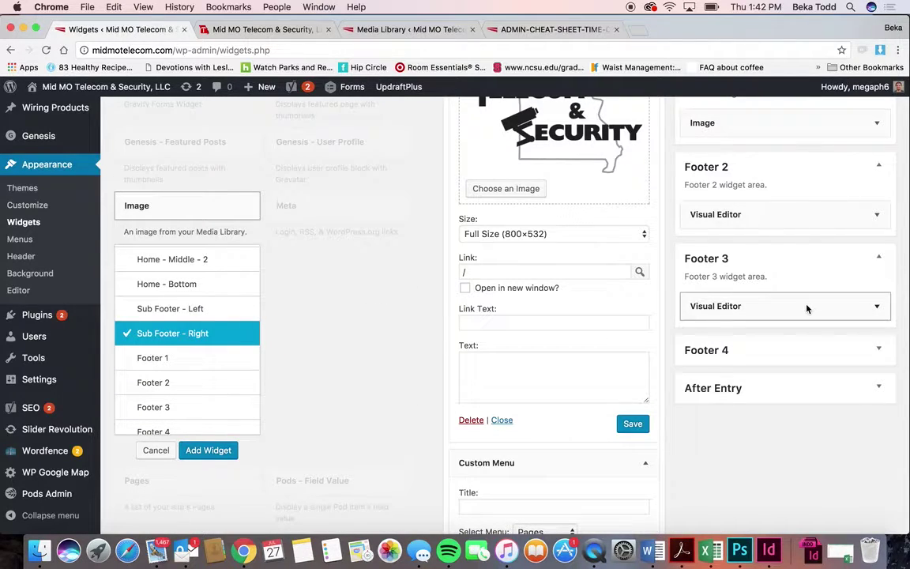
click(153, 451)
Step: Open the Menus page and review the menu structure of the Pages menu
scroll(310, 333, down, 3)
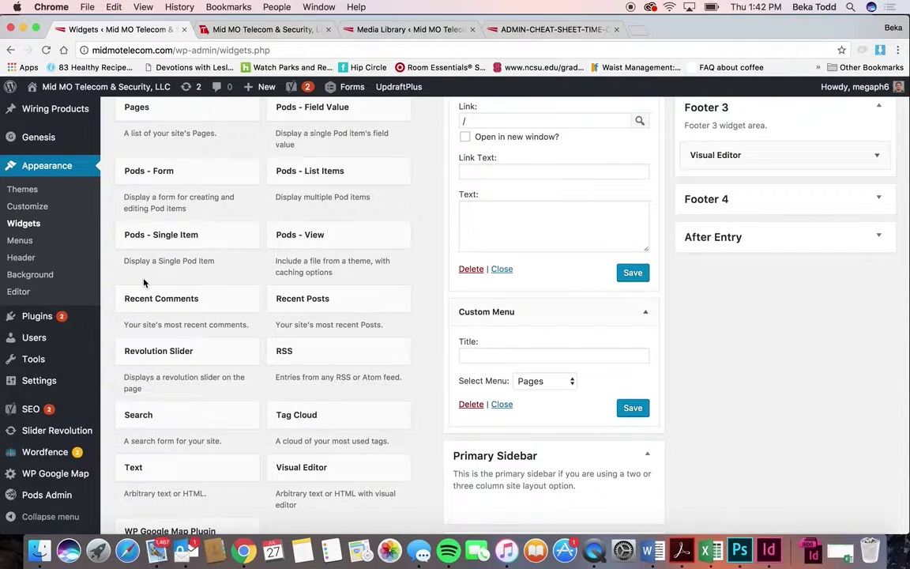
click(27, 243)
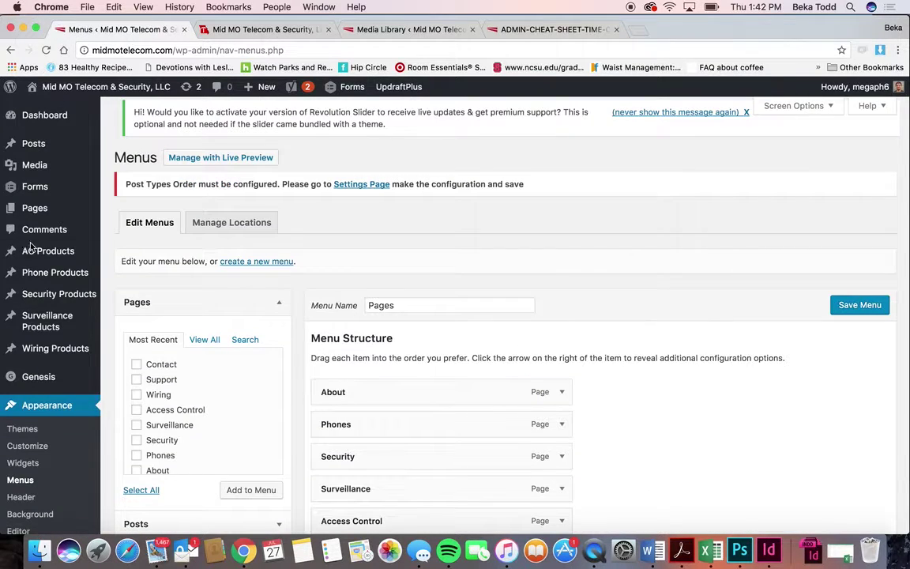
scroll(486, 407, down, 3)
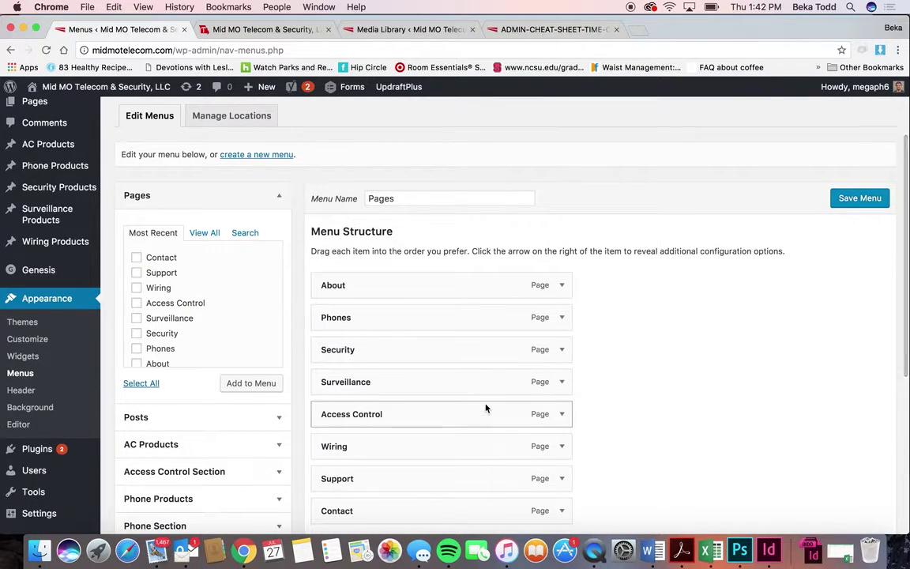
scroll(486, 407, down, 2)
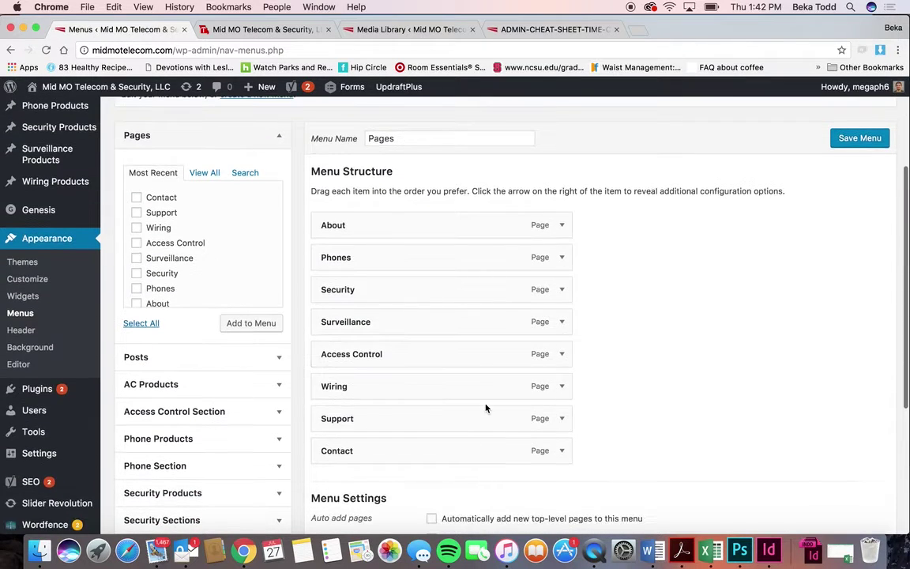
Step: View the live site's navigation menu, open its Contact page, and return to the Menus page
click(237, 45)
scroll(403, 154, up, 15)
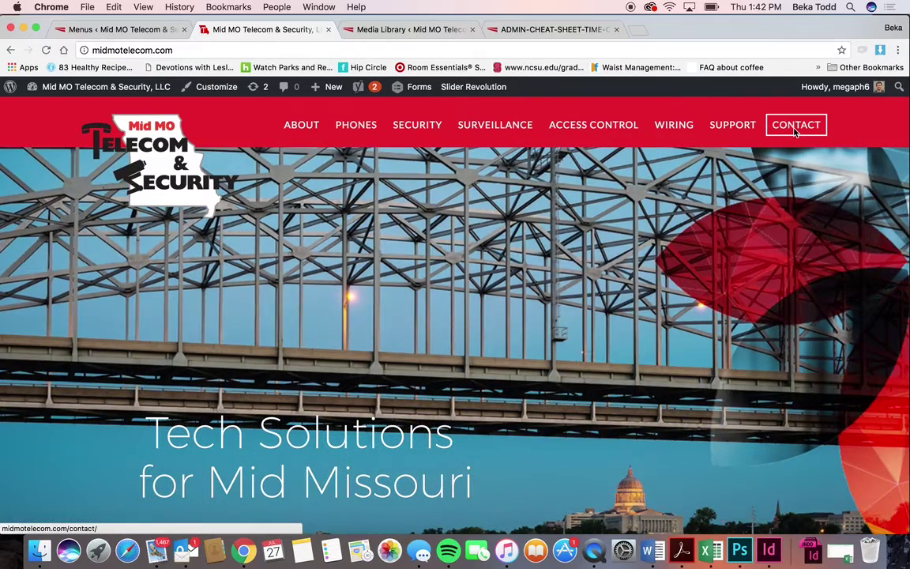
click(796, 132)
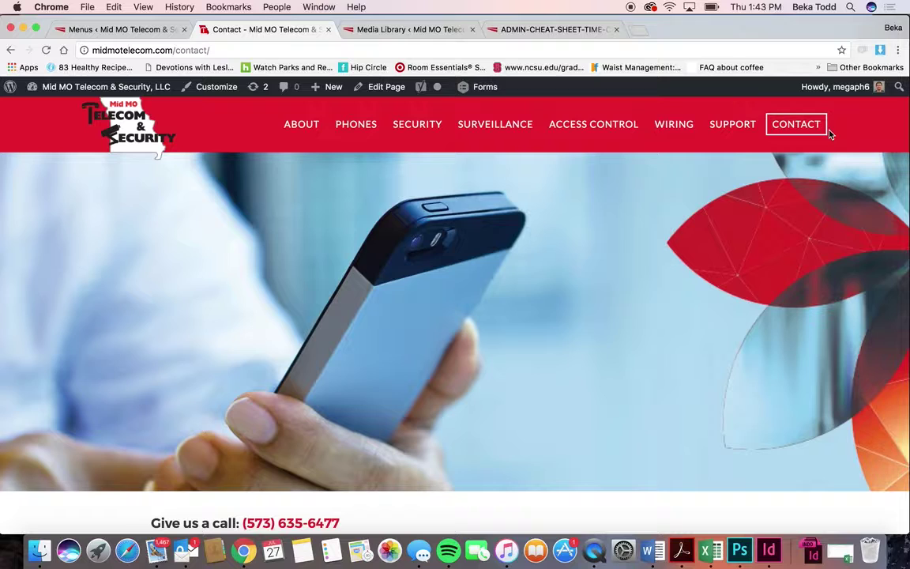
click(120, 31)
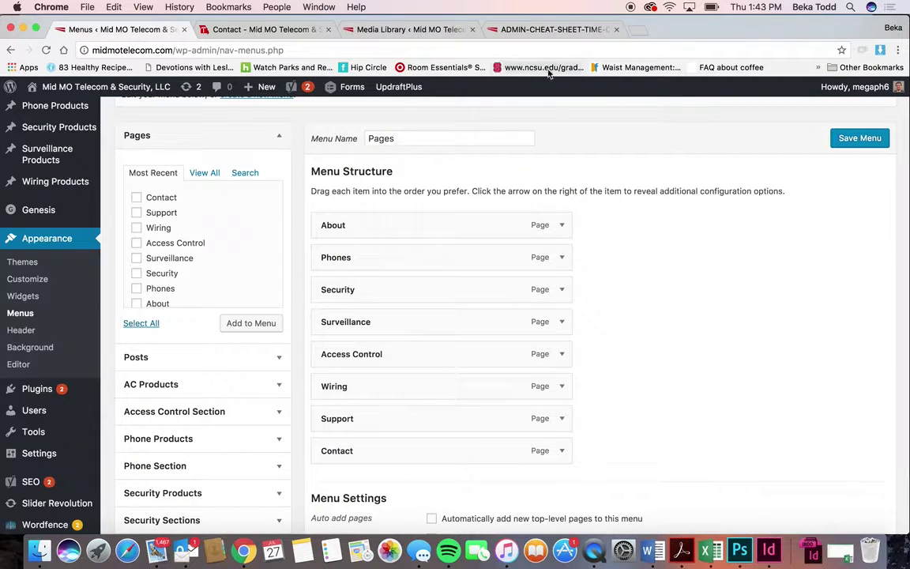
Step: Expand the Contact menu item, examine its navigation label and options, and collapse it
drag(561, 251, 562, 256)
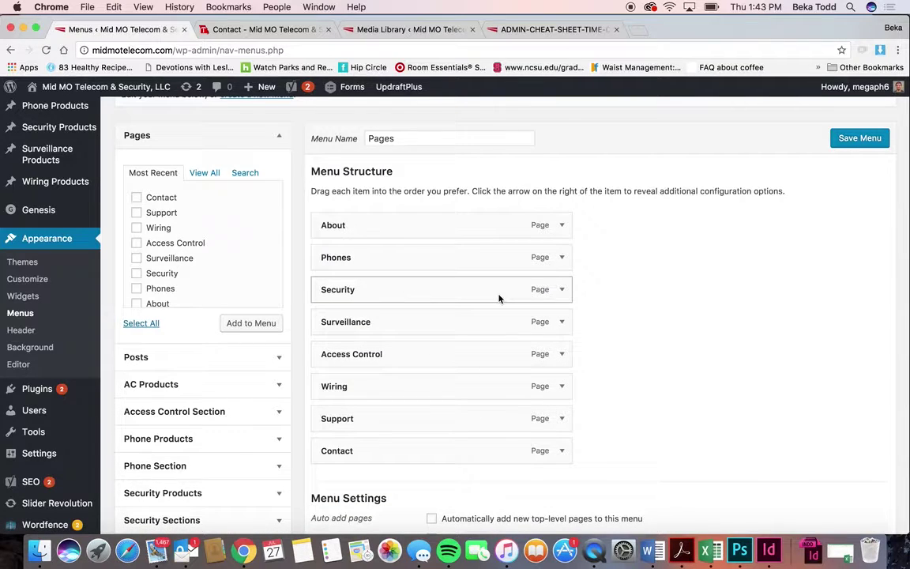
mouse_move(425, 463)
mouse_down()
mouse_move(455, 459)
mouse_move(431, 461)
mouse_up()
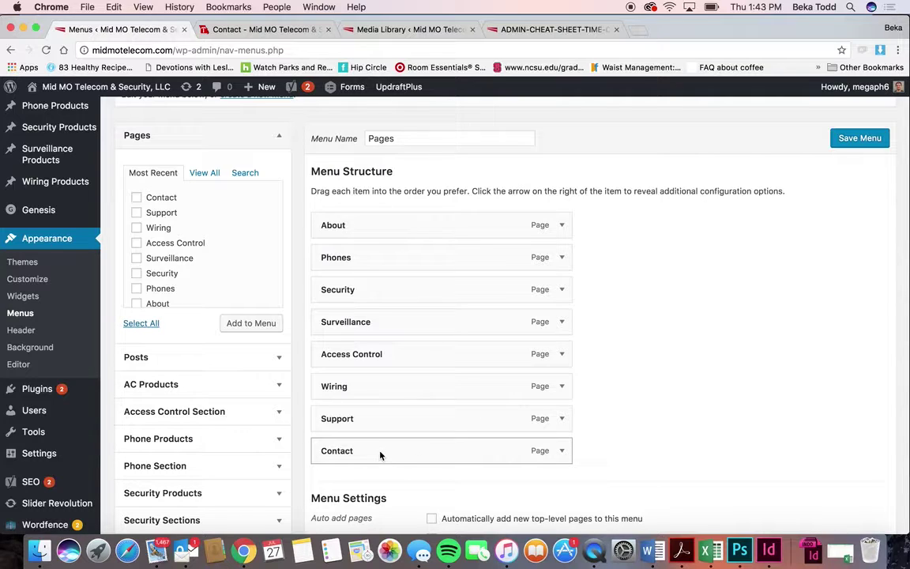
click(561, 451)
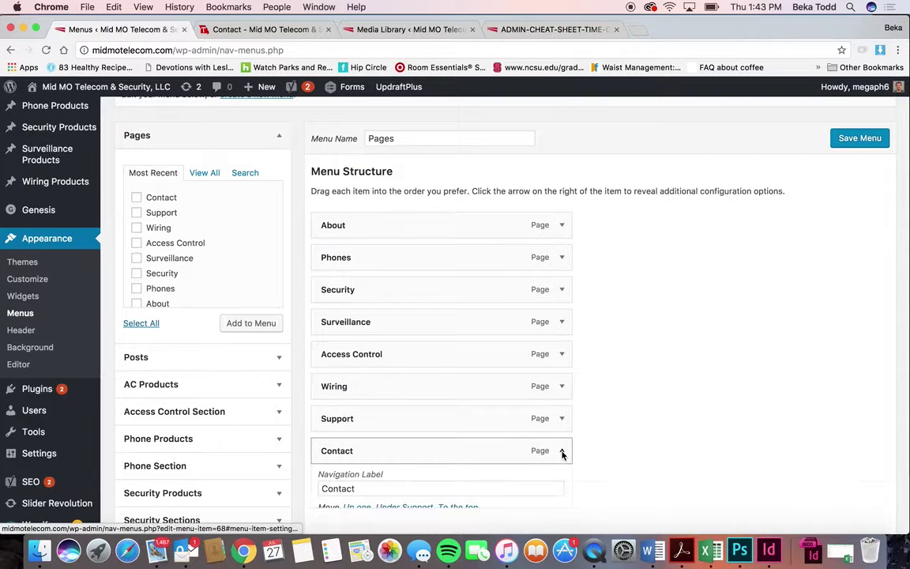
scroll(457, 478, down, 3)
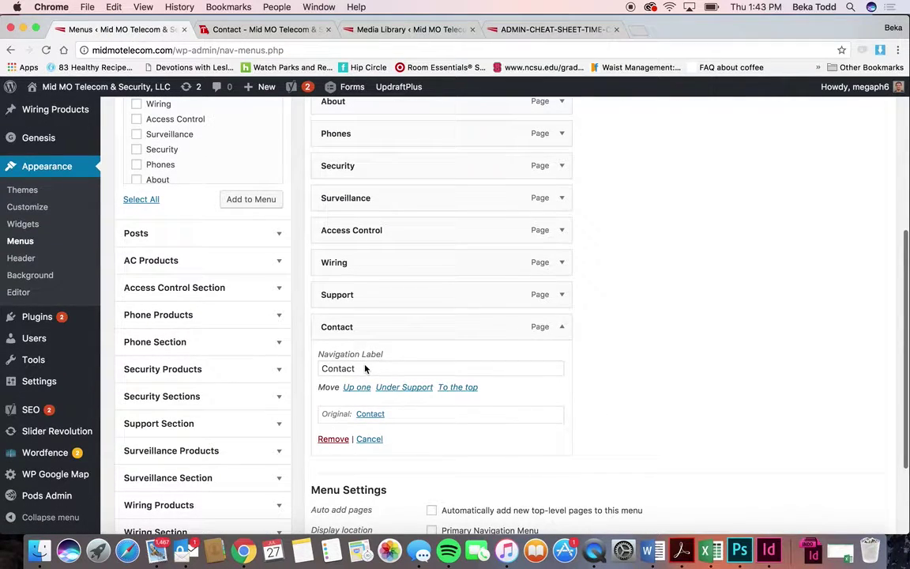
drag(365, 369, 313, 368)
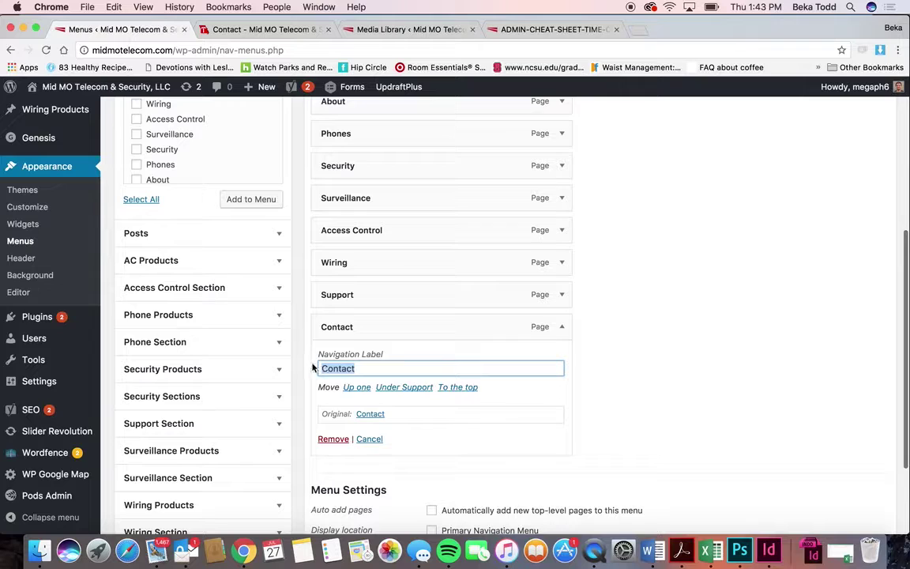
click(562, 329)
Step: Check the View All and Search views of the available pages and add the Contact page to the menu
scroll(311, 263, up, 5)
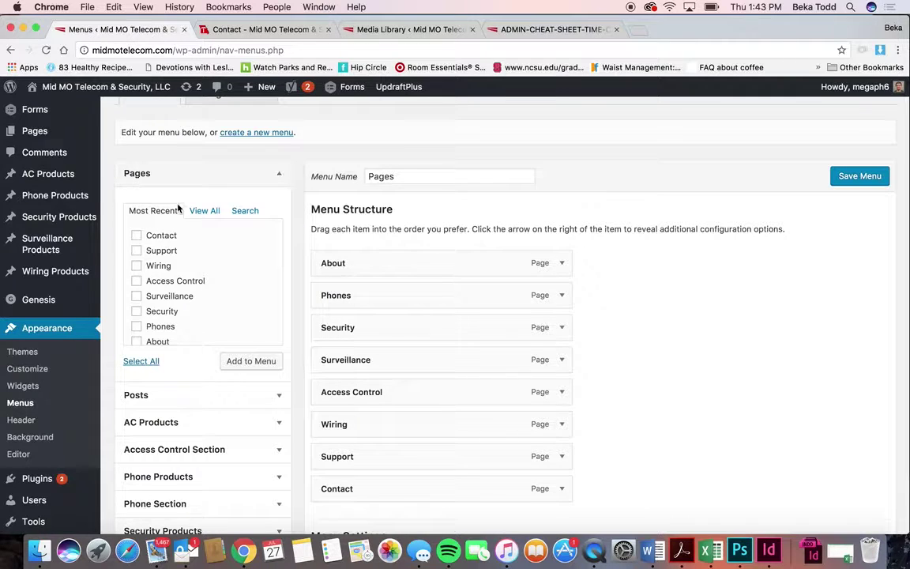
click(204, 210)
click(242, 211)
click(150, 210)
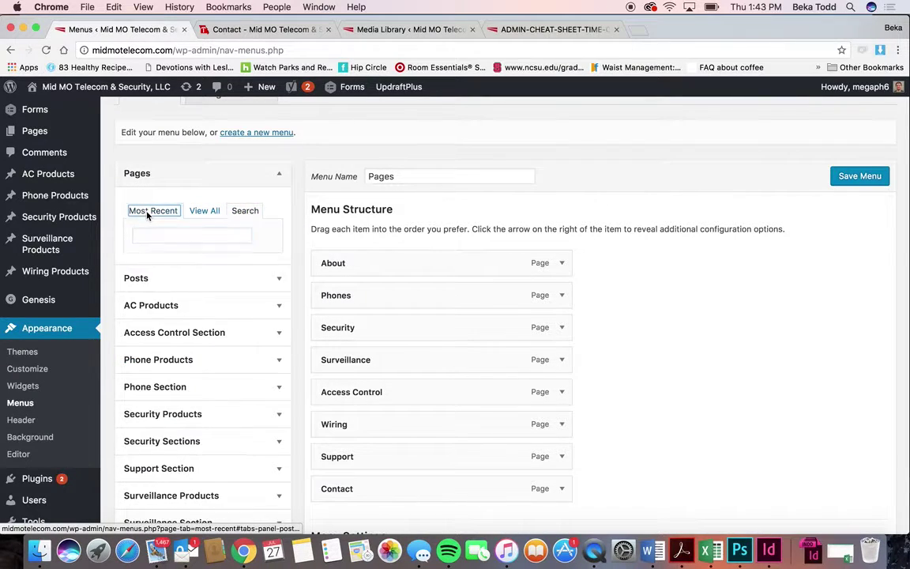
click(229, 360)
Step: Expand the duplicate Contact item at the end of the menu and remove it
scroll(230, 360, down, 3)
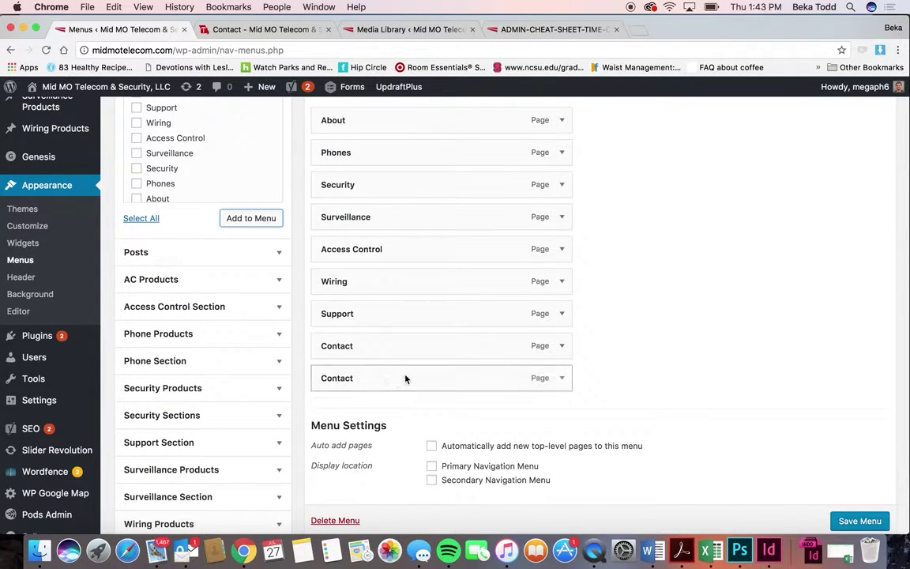
click(561, 377)
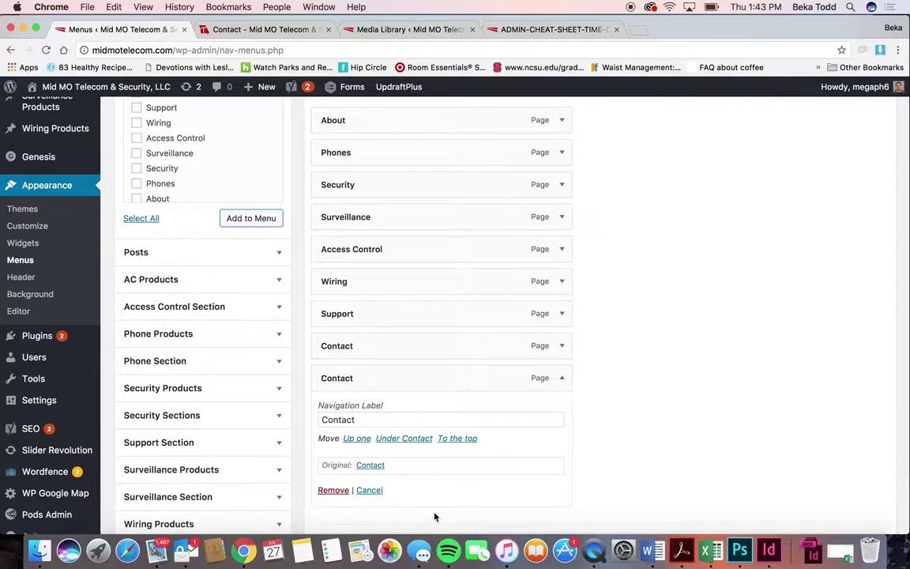
scroll(427, 505, down, 2)
click(332, 454)
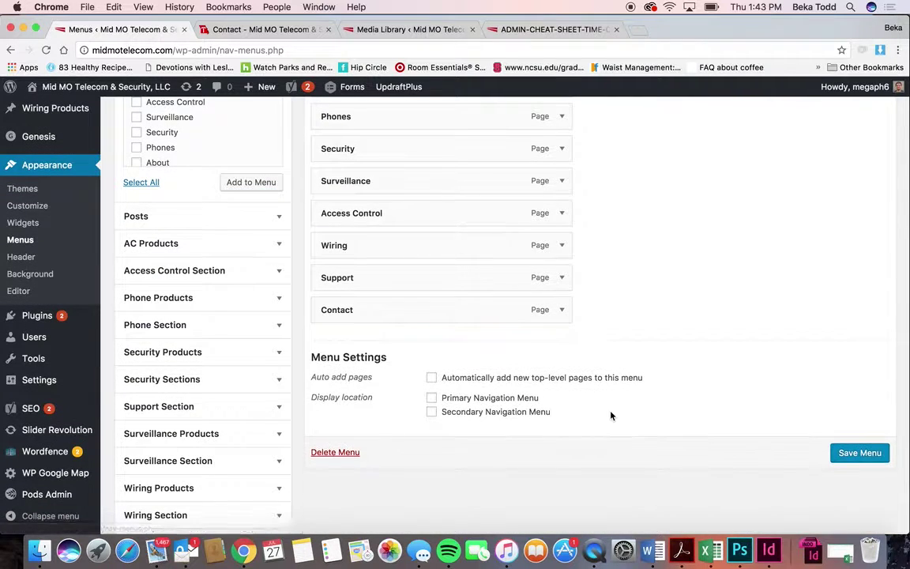
Step: Leave the Menus page without saving and open the list of all users
scroll(684, 336, up, 3)
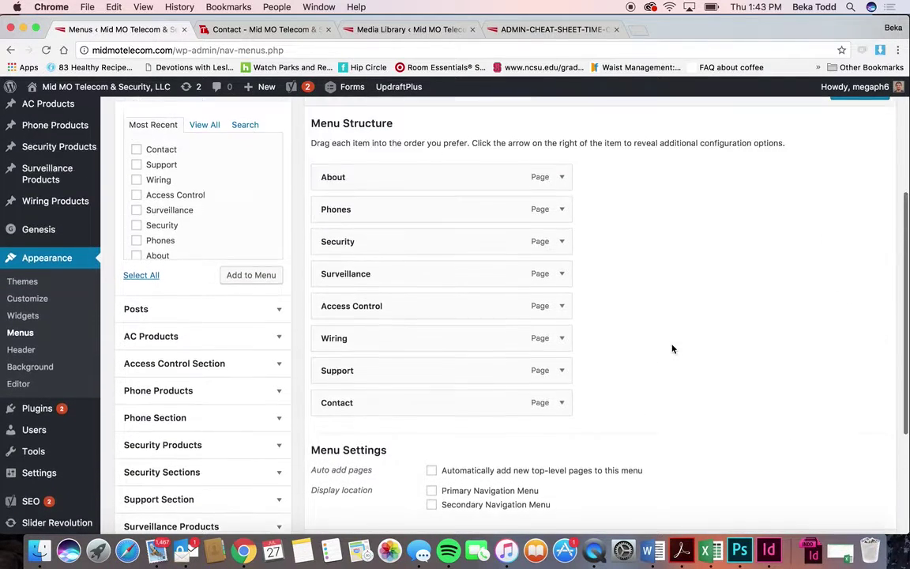
scroll(672, 348, down, 1)
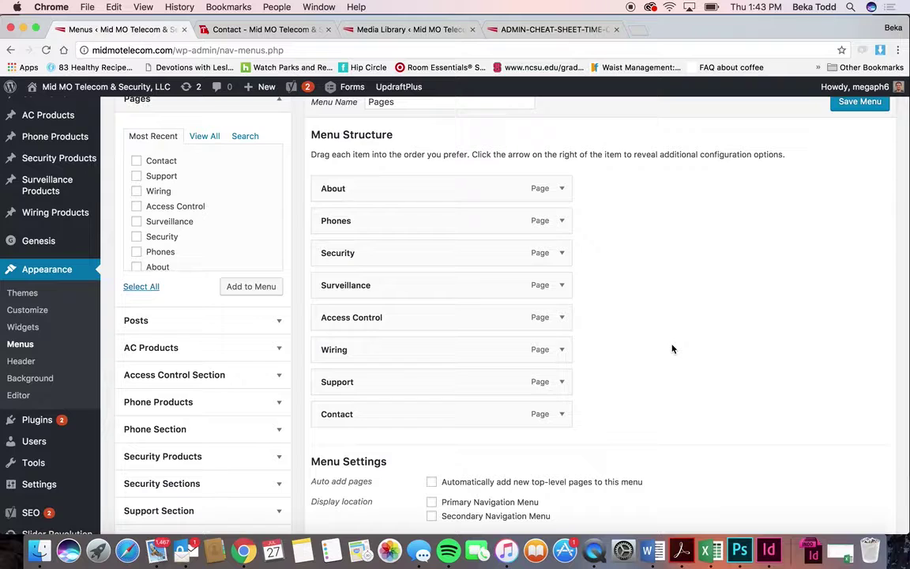
scroll(672, 348, down, 2)
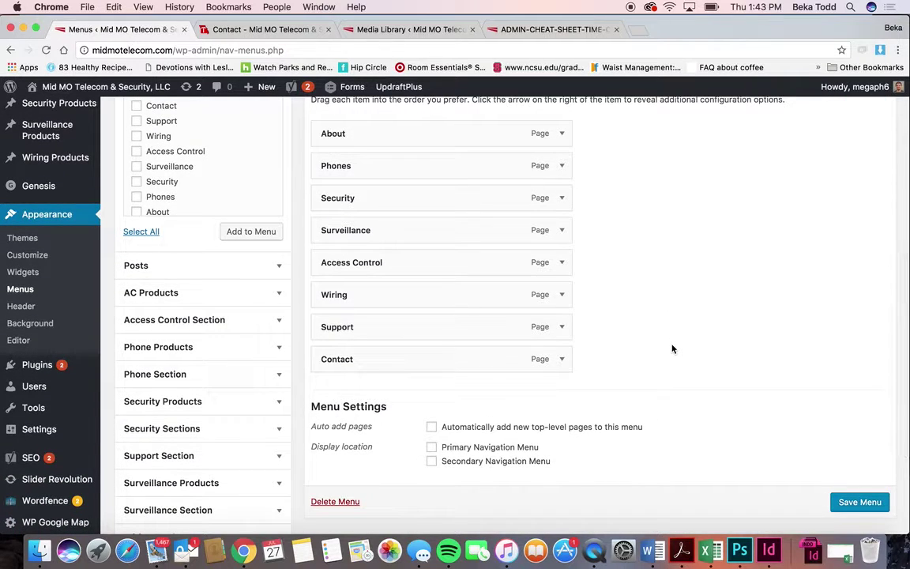
mouse_move(38, 370)
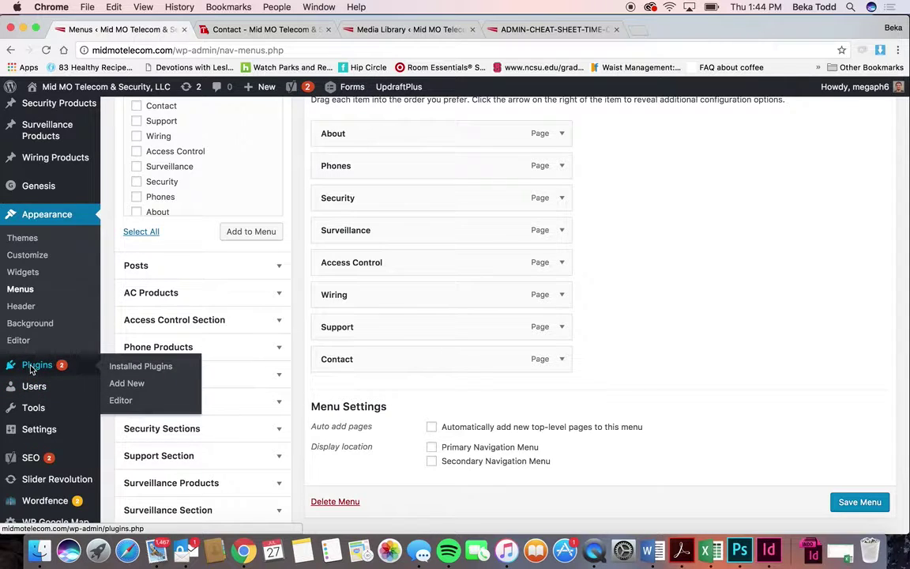
click(33, 388)
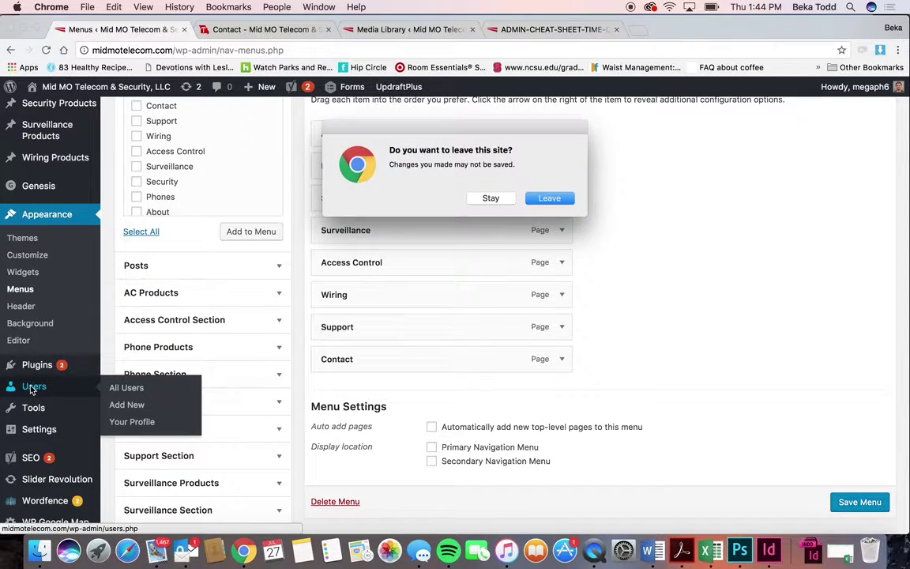
click(542, 198)
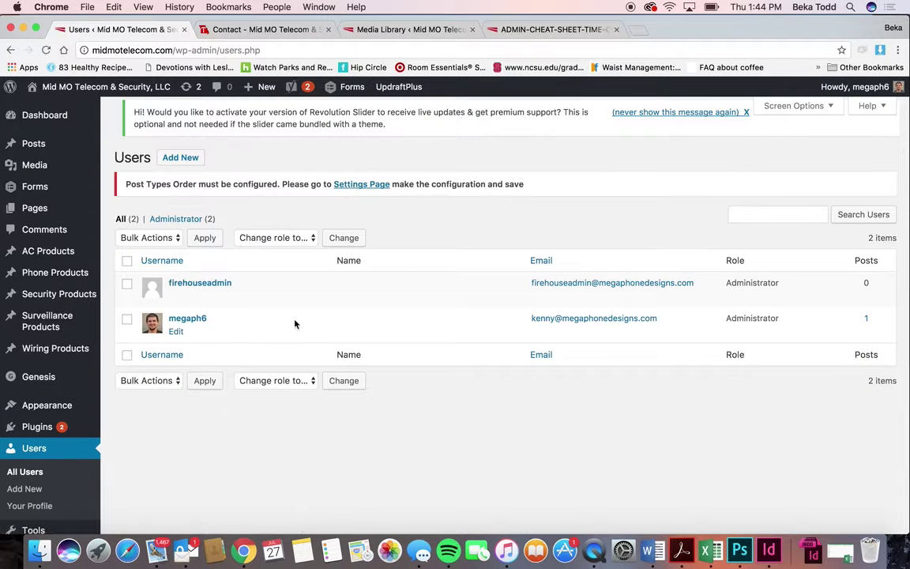
Step: Open the first listed administrator account and examine its profile fields, password option, SEO settings and layout settings
click(207, 284)
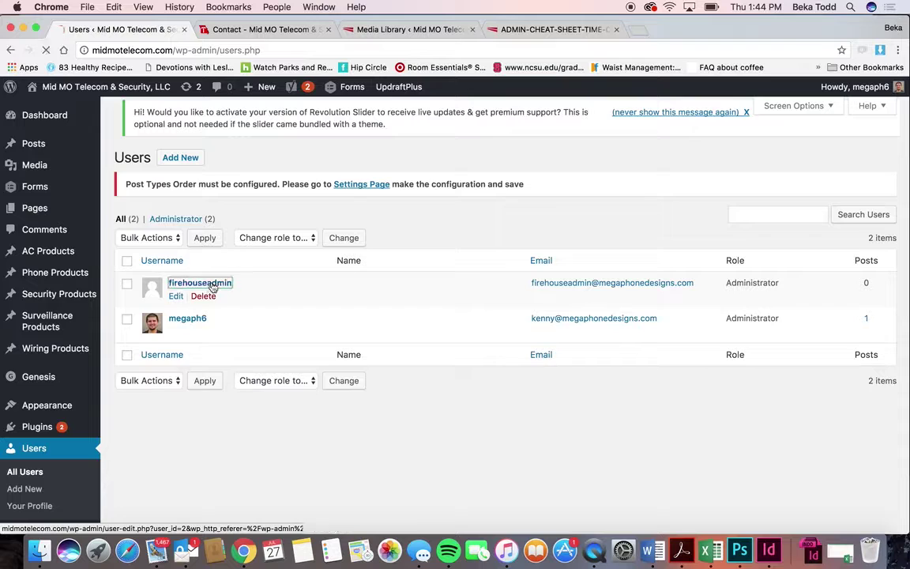
scroll(294, 395, down, 10)
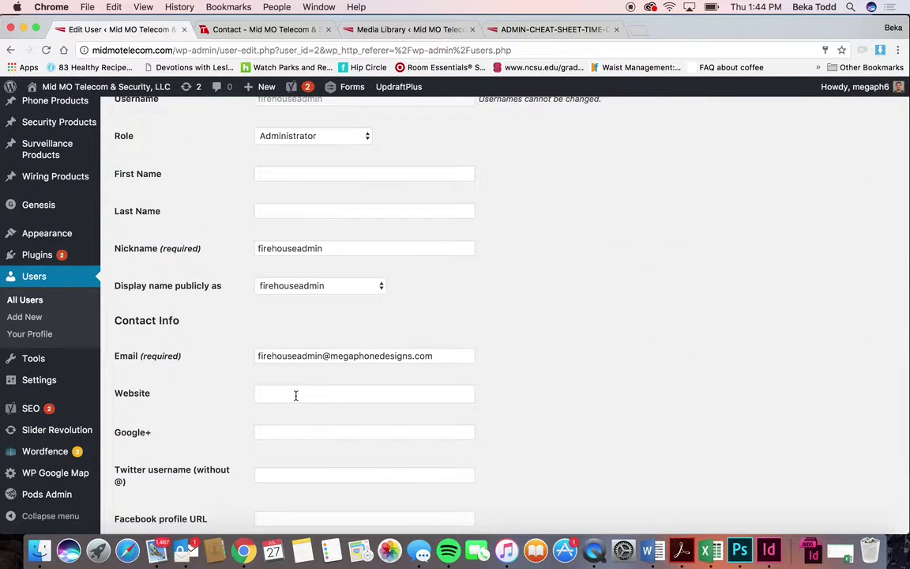
scroll(296, 395, down, 9)
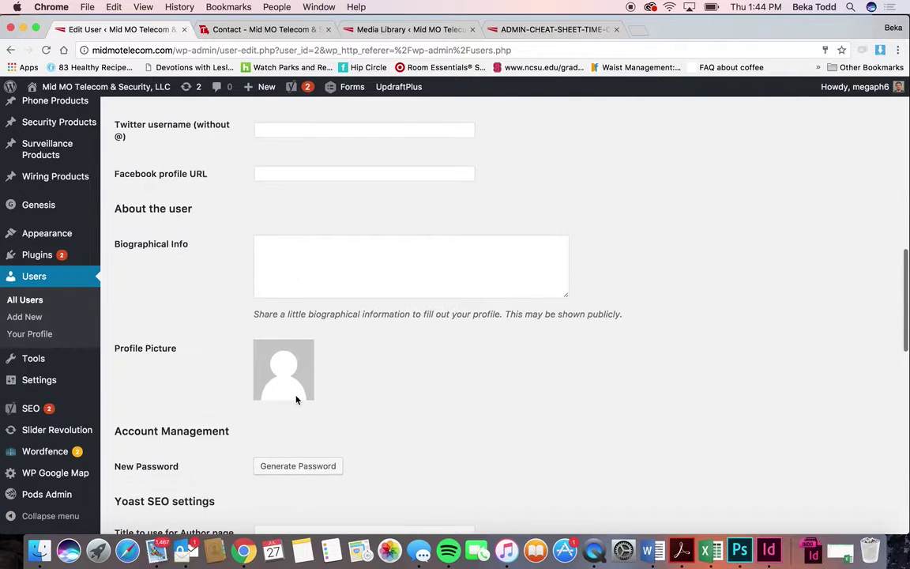
scroll(297, 400, down, 3)
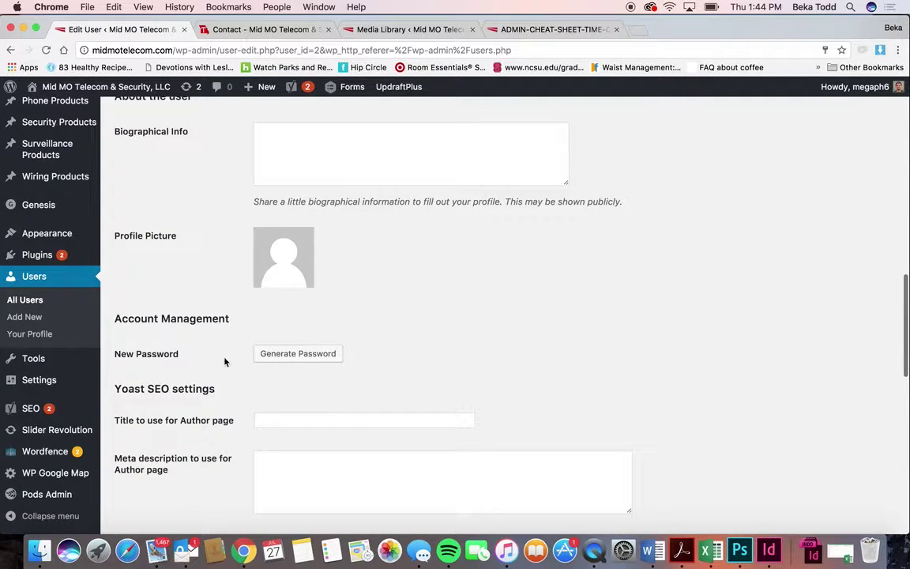
scroll(249, 370, down, 12)
scroll(250, 369, down, 5)
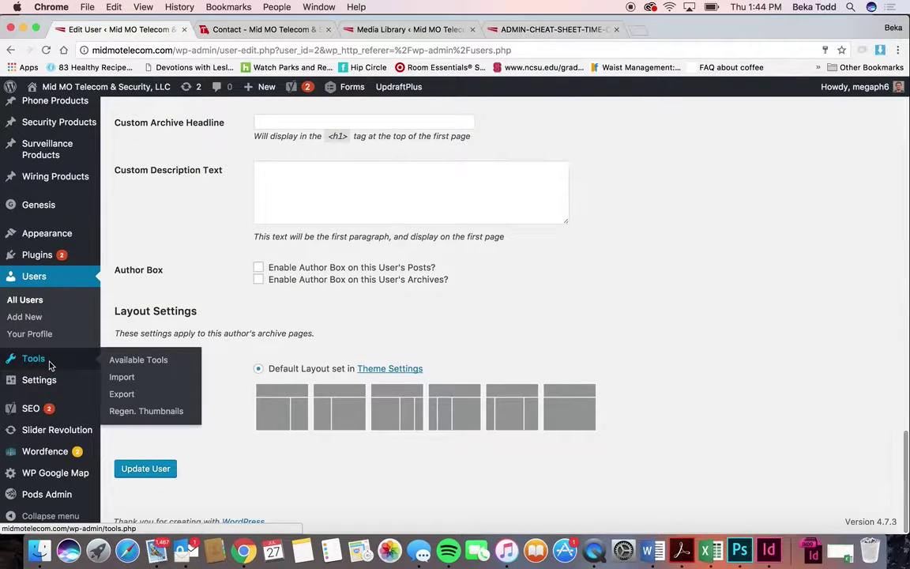
Step: Leave the user profile without updating it and open the Slider Revolution overview of sliders
mouse_move(30, 413)
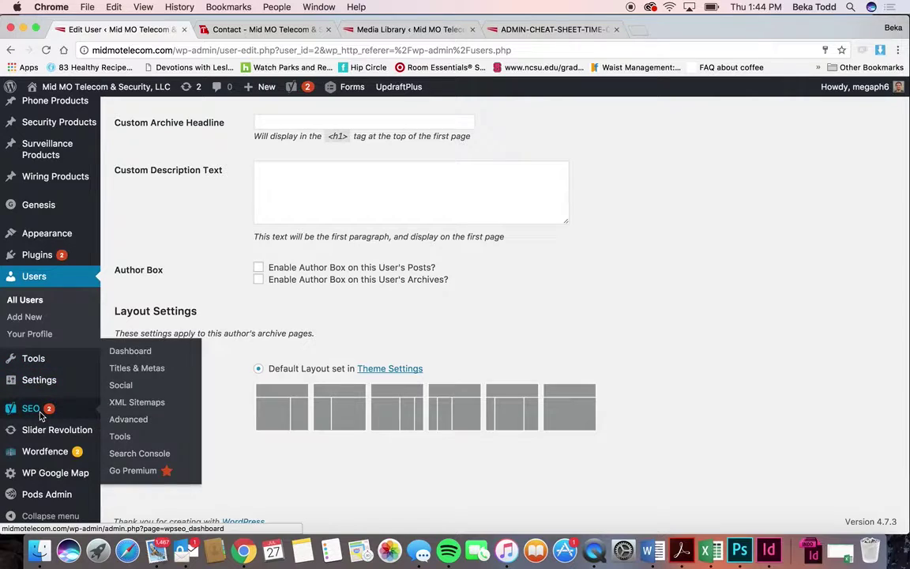
mouse_move(41, 434)
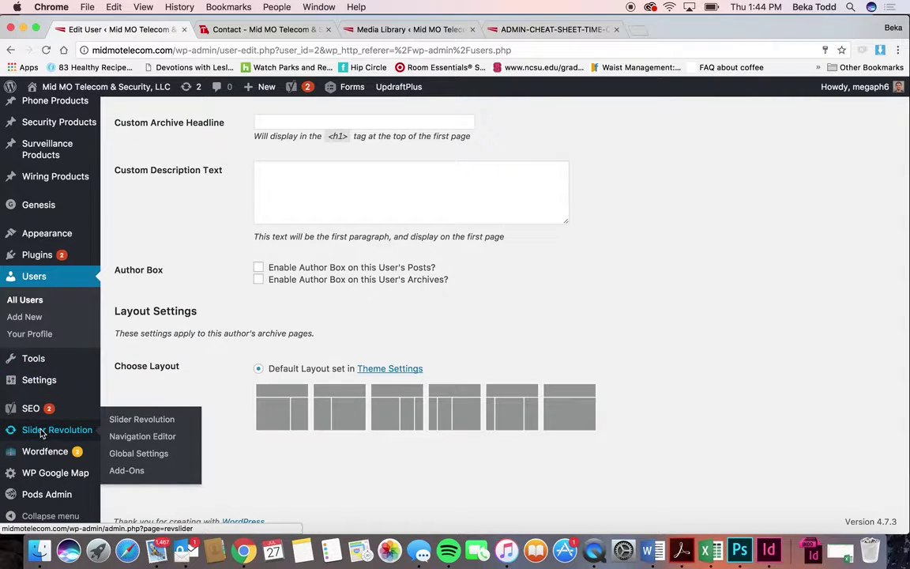
click(33, 434)
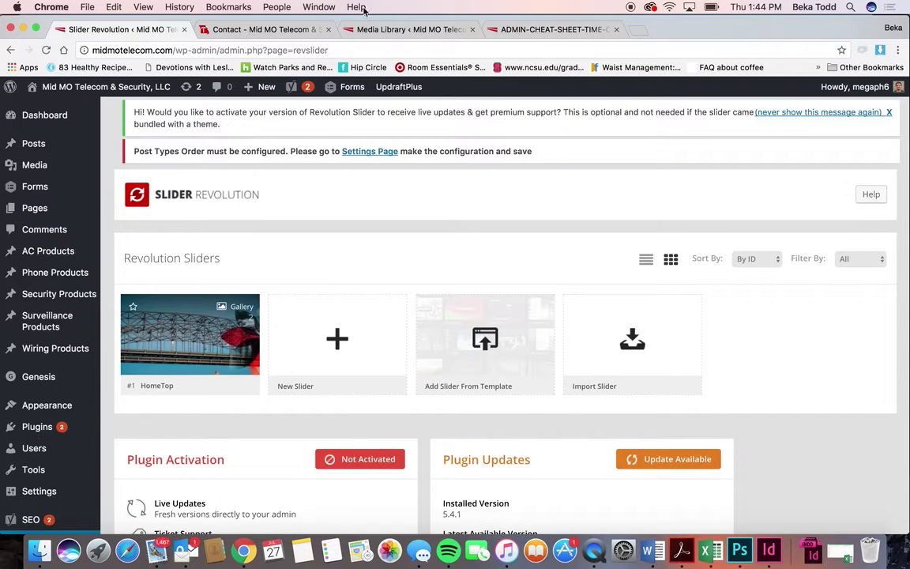
Step: Switch to the live website and view the slider on its home page
click(265, 30)
click(158, 140)
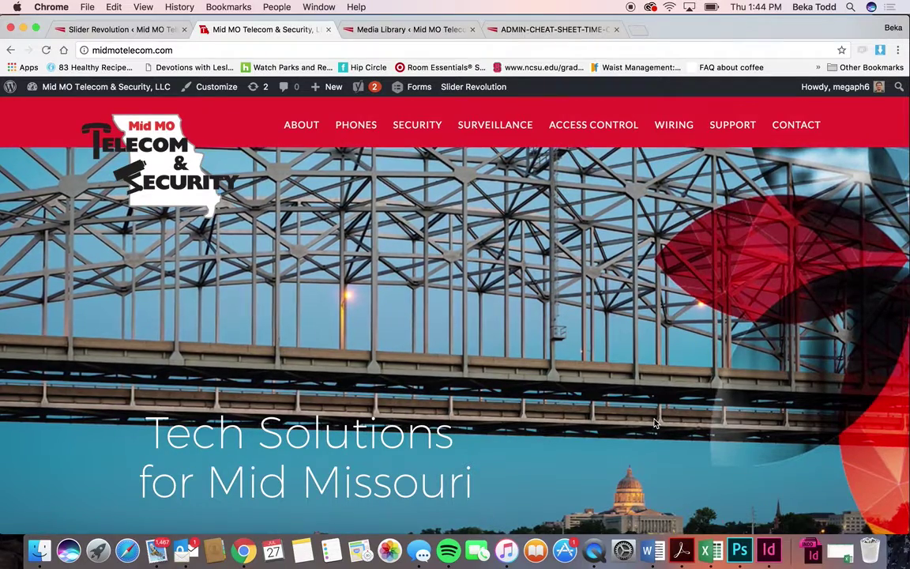
scroll(380, 316, down, 3)
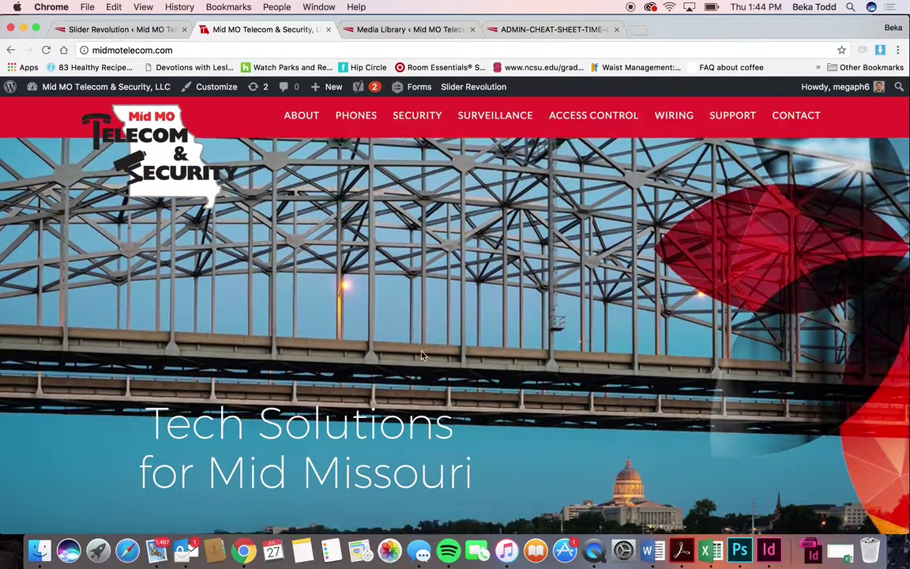
Step: Return to Slider Revolution, open the HomeTop slider's static/global layers and select the "Tech Solutions for Mid Missouri" text layer
click(150, 29)
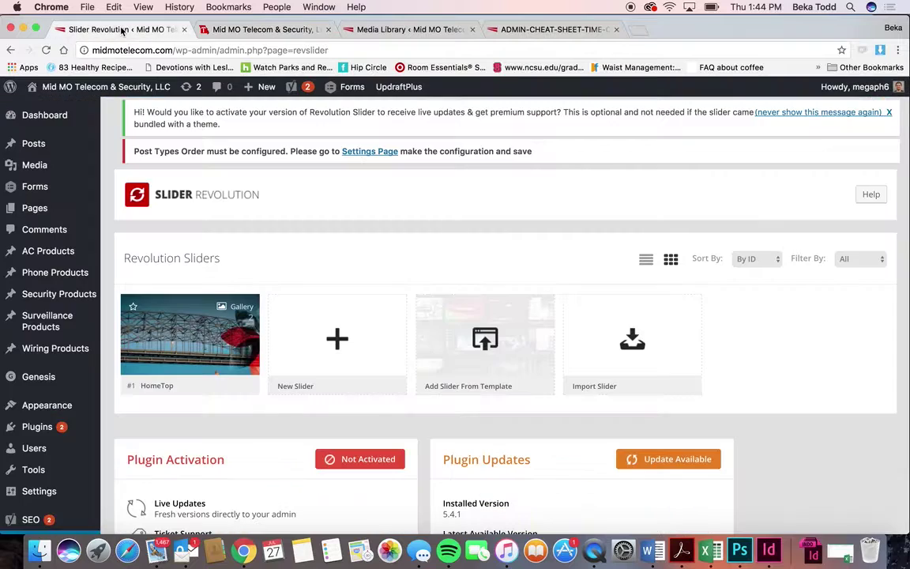
click(225, 338)
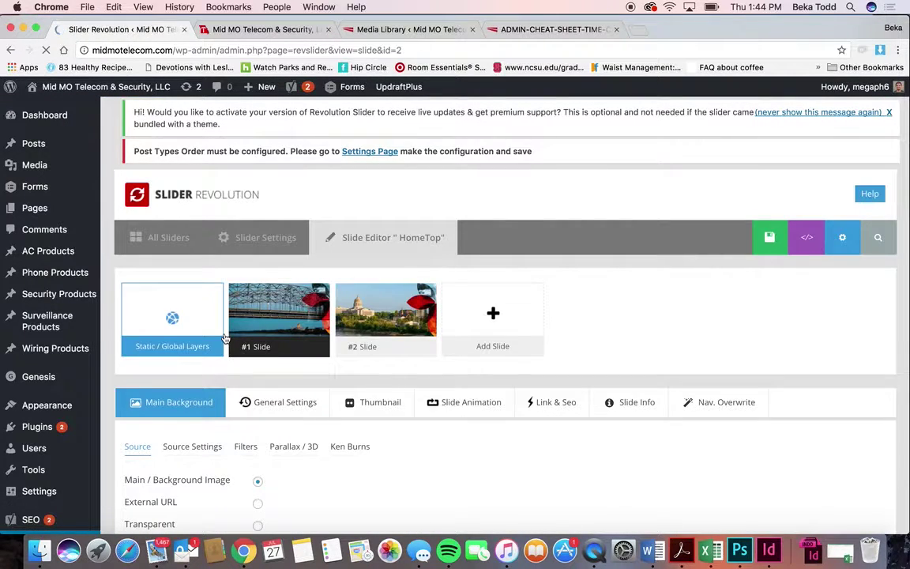
click(207, 286)
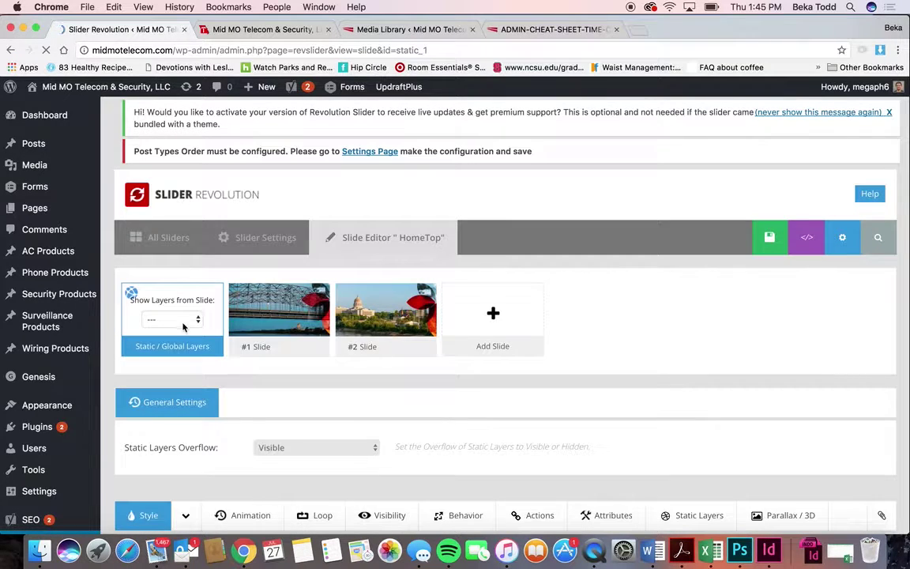
scroll(391, 380, down, 5)
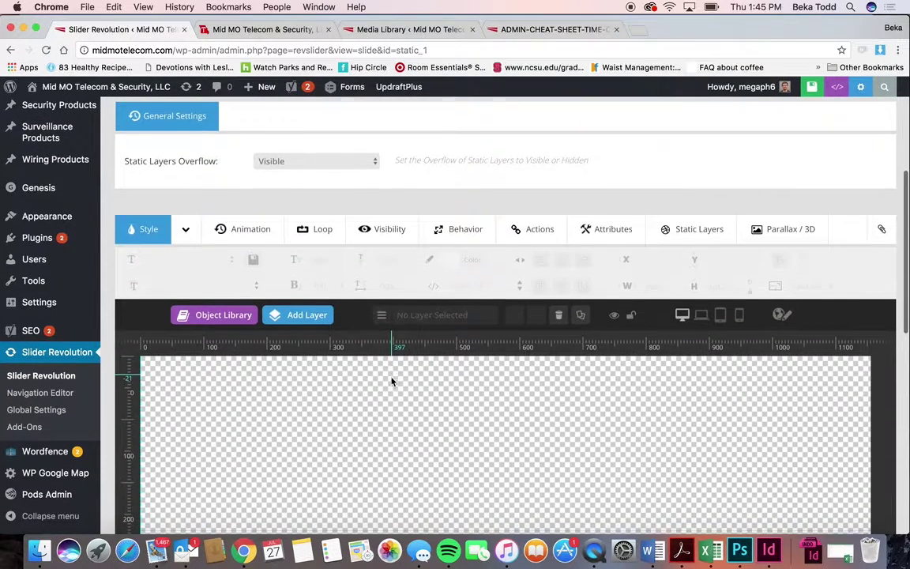
scroll(392, 382, down, 5)
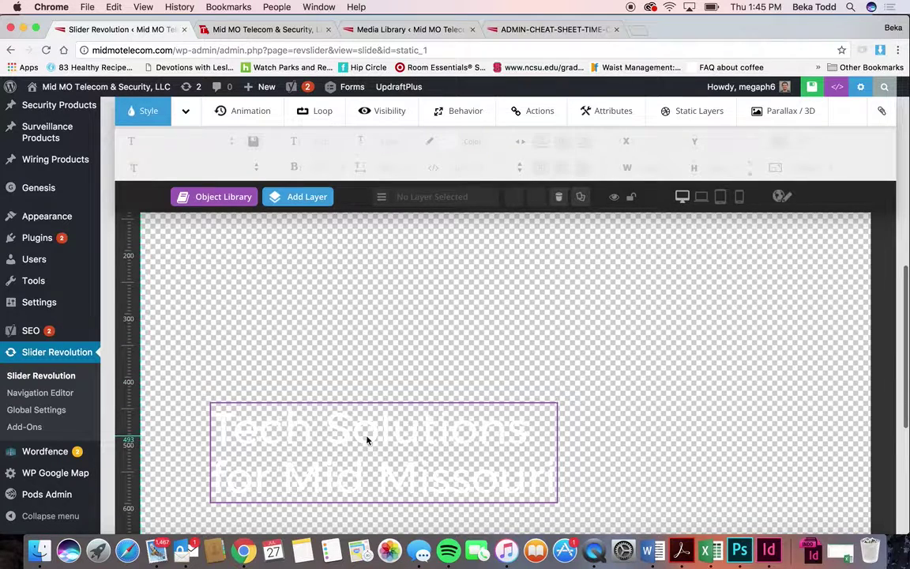
click(375, 445)
Step: Show the layers from Slide (ID: 2) alongside the static layers and examine the canvas
scroll(378, 346, up, 10)
click(172, 292)
click(166, 314)
mouse_move(390, 334)
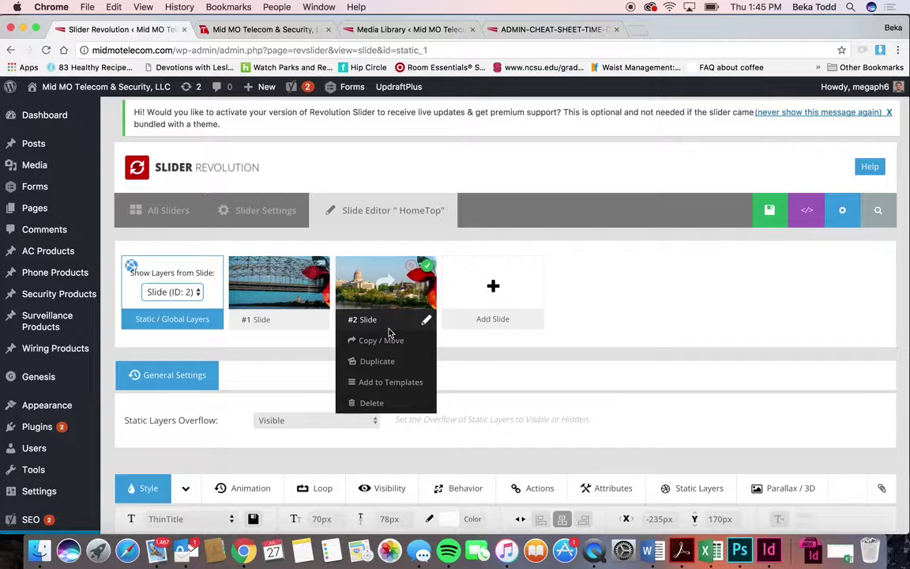
scroll(629, 317, down, 10)
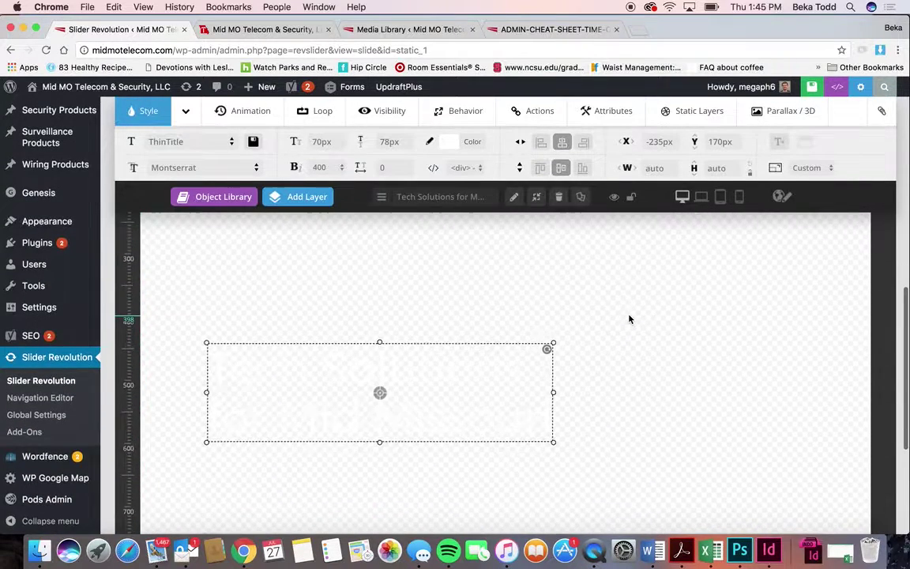
scroll(630, 319, up, 5)
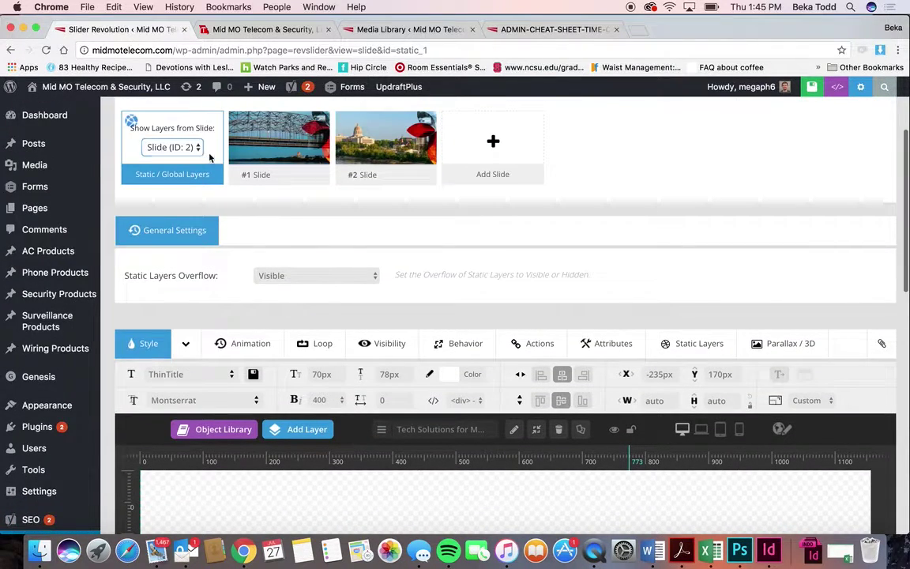
scroll(261, 239, down, 5)
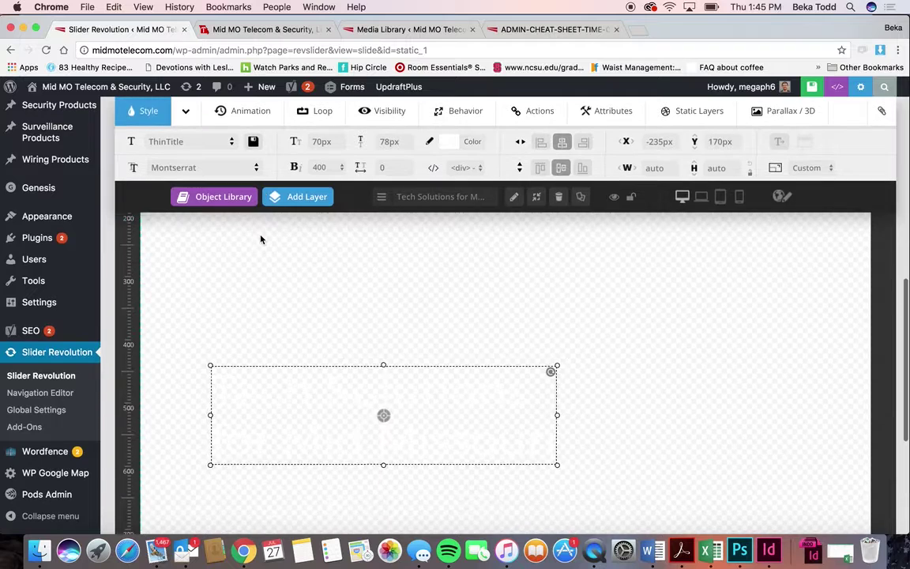
Step: Switch the static layers view to show layers from Slide (ID: 1) and check the editor
scroll(260, 238, up, 3)
scroll(199, 173, up, 2)
click(199, 173)
click(178, 184)
scroll(251, 235, down, 1)
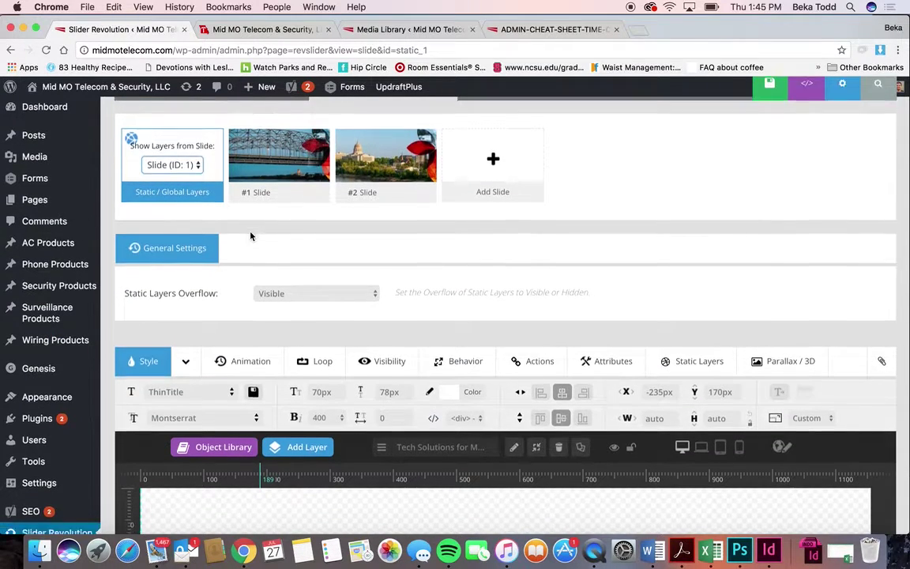
scroll(250, 236, down, 3)
scroll(288, 241, up, 4)
Step: Open slide #1 in the slide editor and examine its background source options and image on the canvas
click(288, 247)
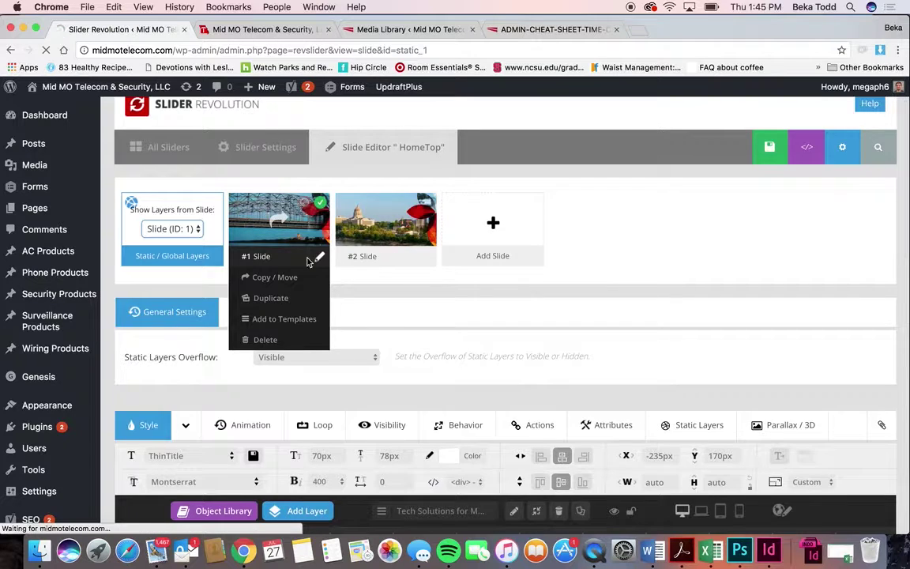
scroll(361, 298, down, 3)
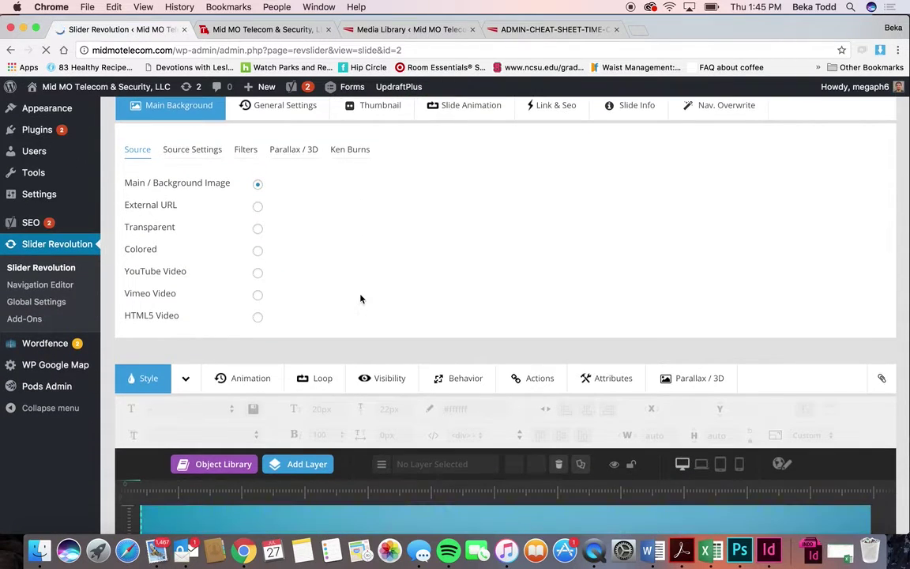
scroll(361, 299, down, 5)
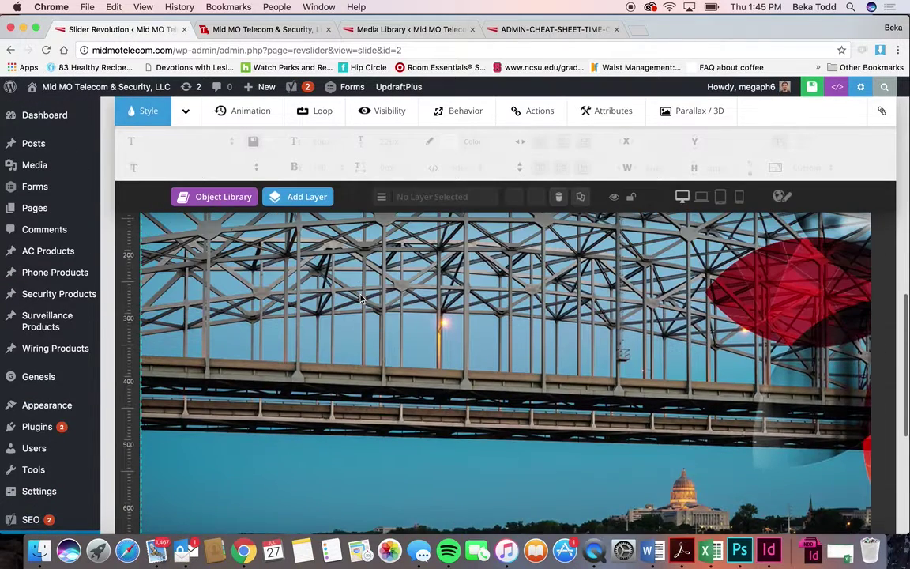
scroll(360, 298, up, 8)
Step: Return to the static/global layers, choose a slide whose layers to show, and select the "Tech Solutions for Mid Missouri" layer
click(197, 142)
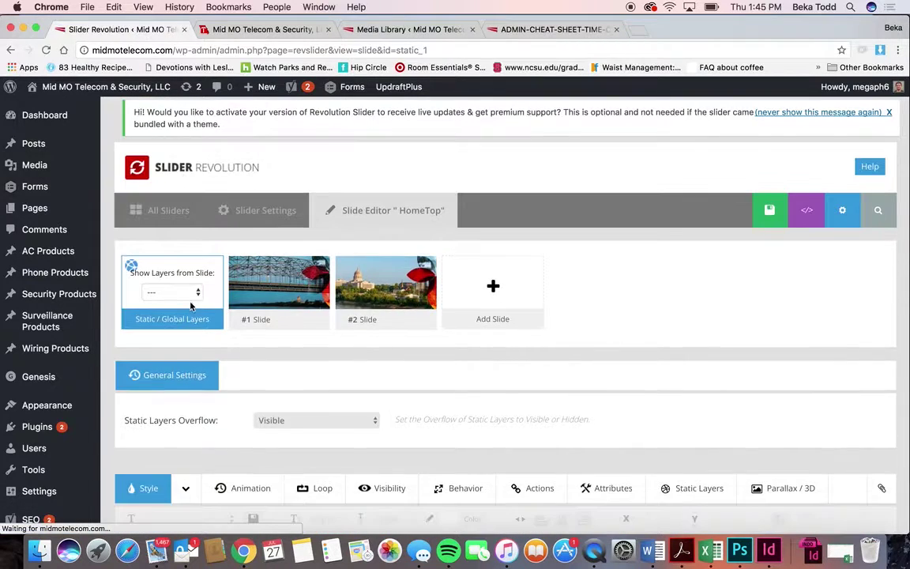
click(189, 294)
click(187, 305)
scroll(222, 305, down, 5)
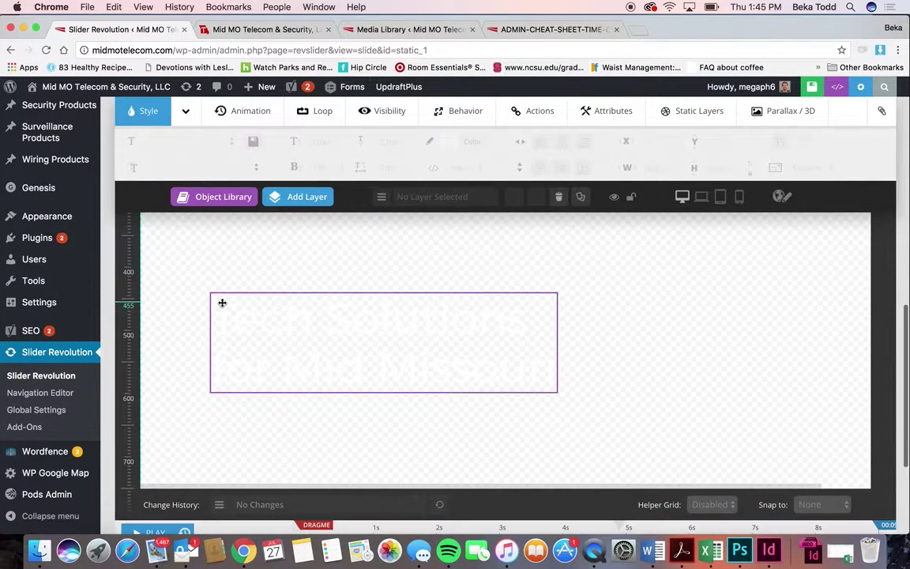
click(248, 342)
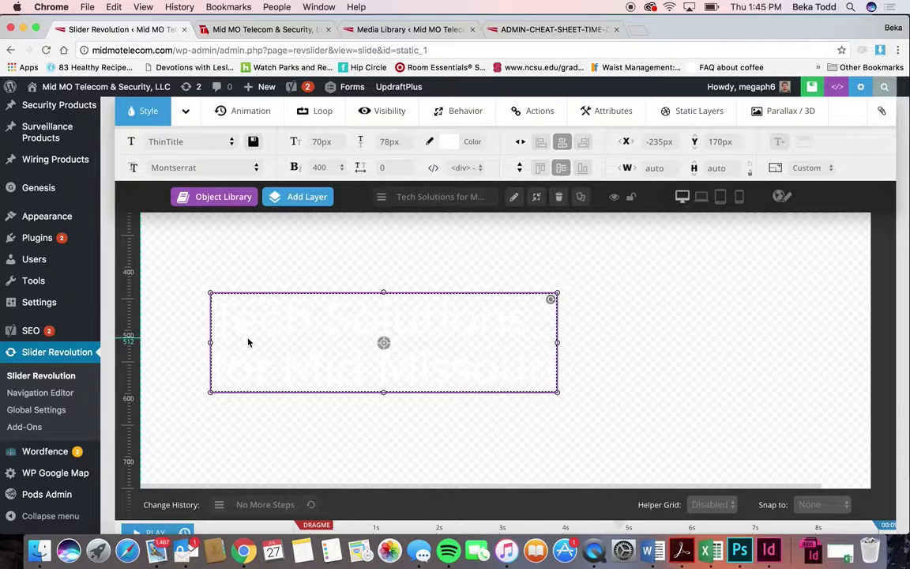
Step: Open the headline layer's text for editing, view it in the layer list, and reopen its text editor from there
double_click(300, 352)
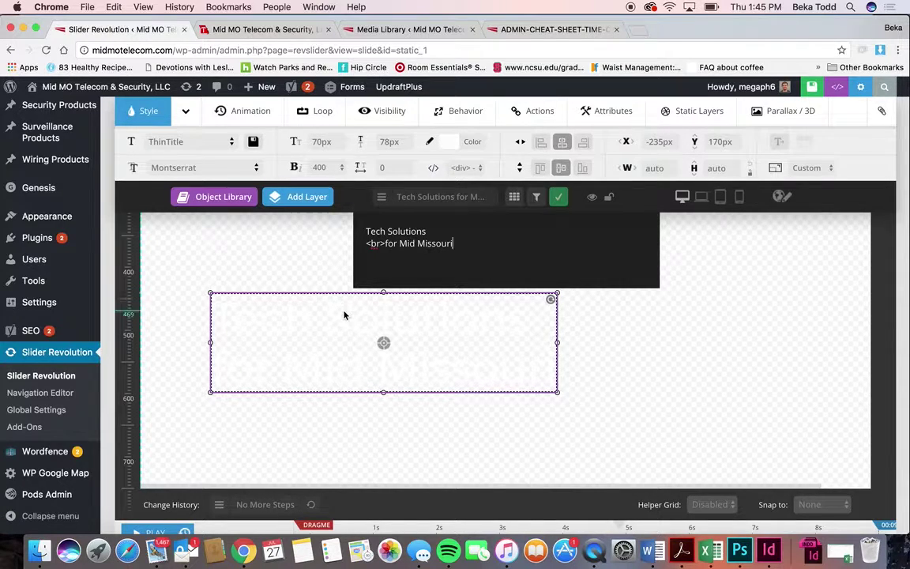
click(382, 198)
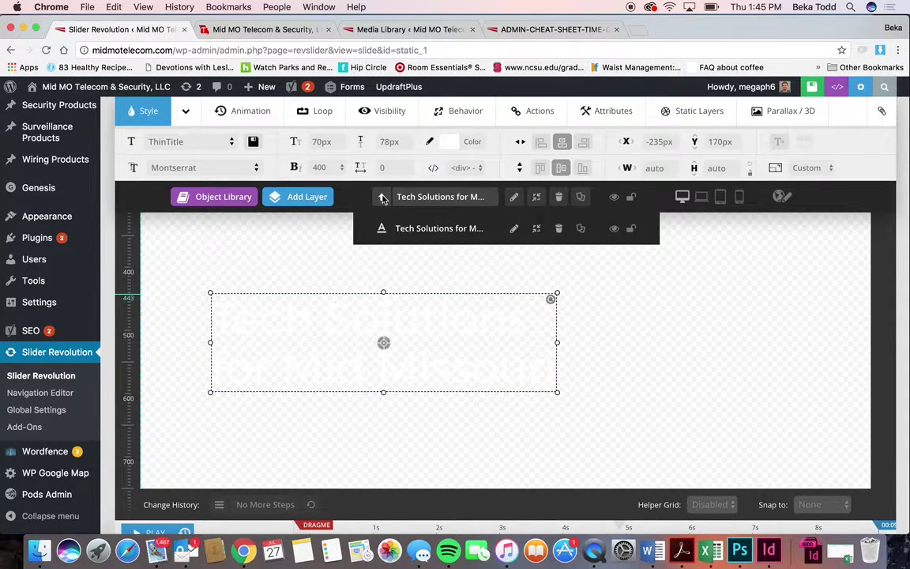
double_click(410, 230)
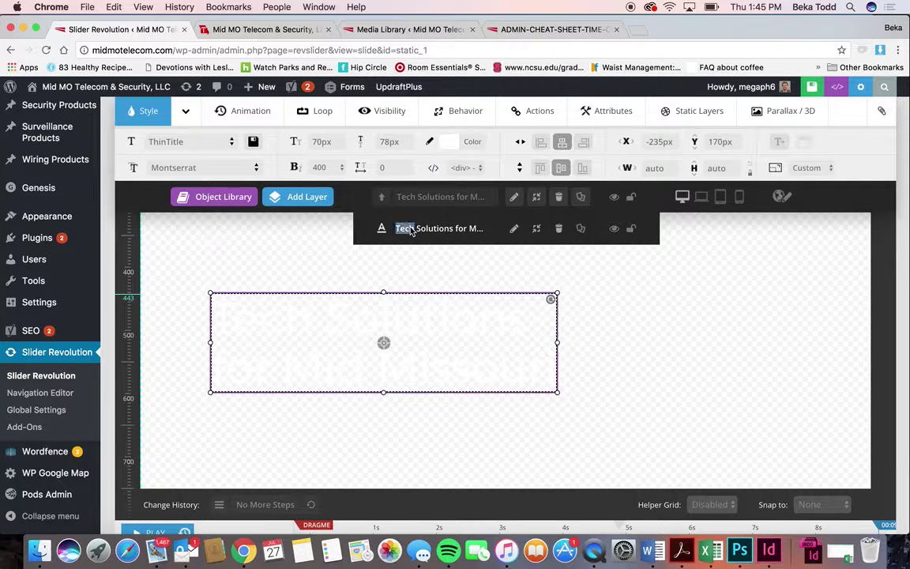
click(514, 229)
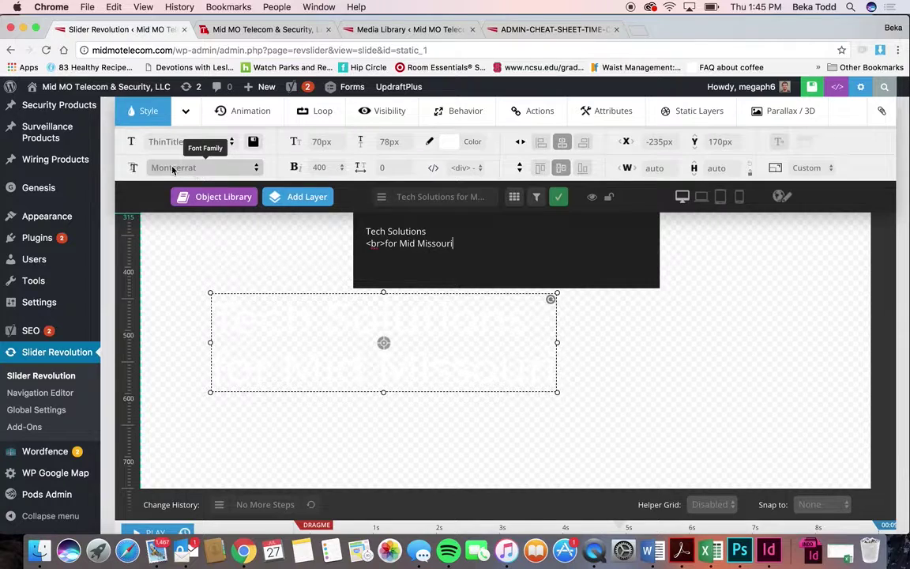
Step: Compare the headline layer's size and position in the notebook, phone, desktop and tablet layouts
click(702, 197)
click(738, 197)
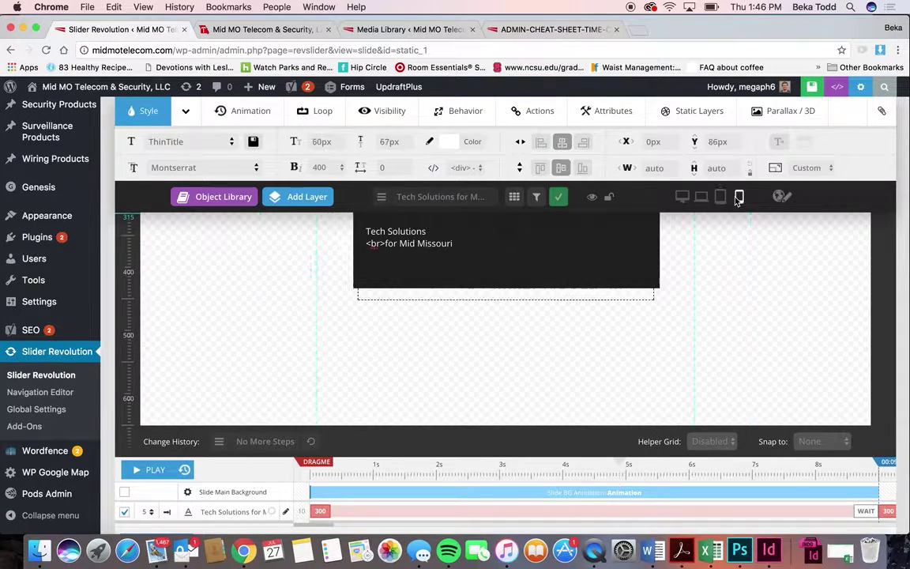
scroll(699, 287, up, 3)
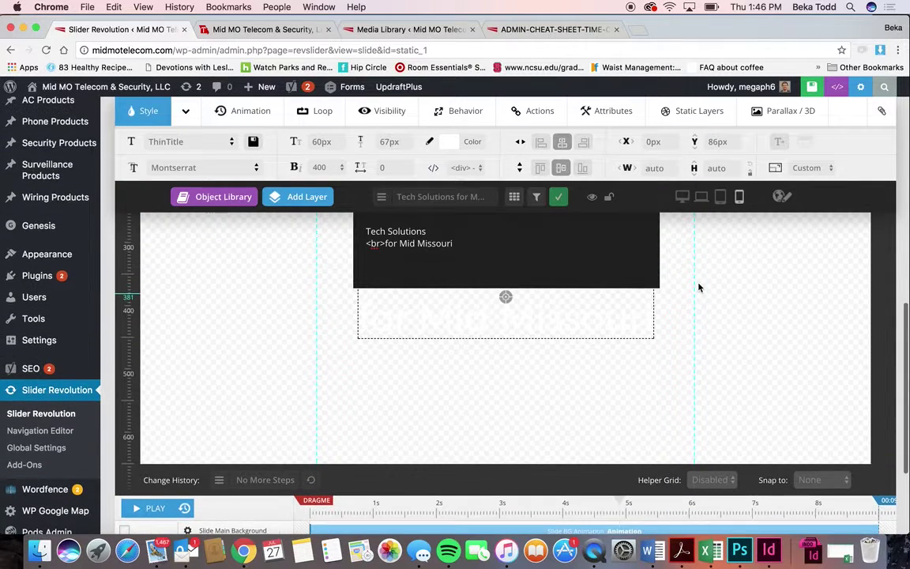
scroll(699, 286, up, 5)
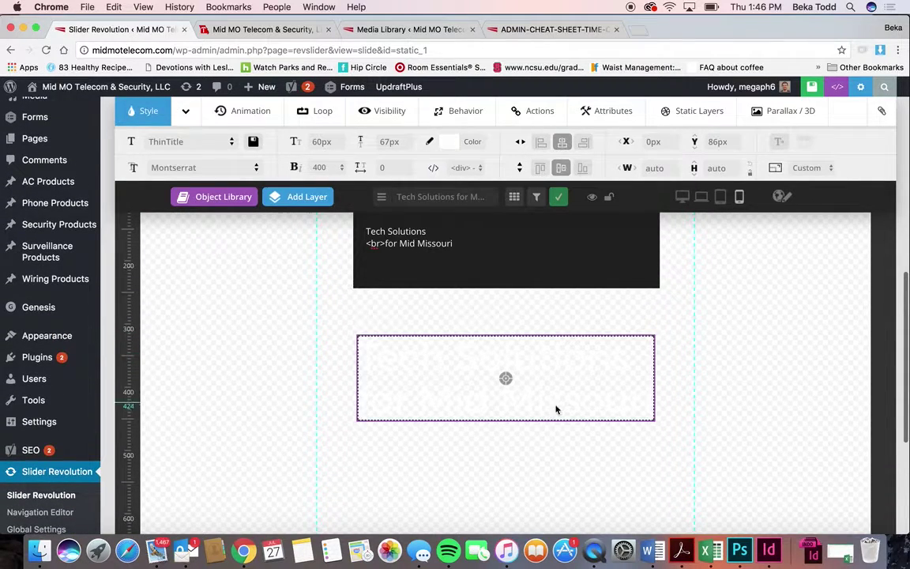
click(682, 197)
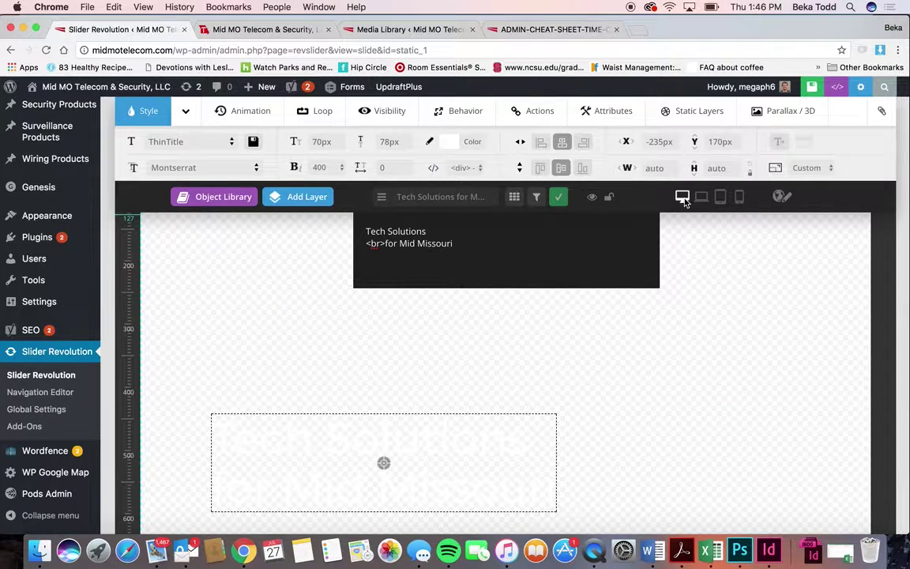
click(720, 197)
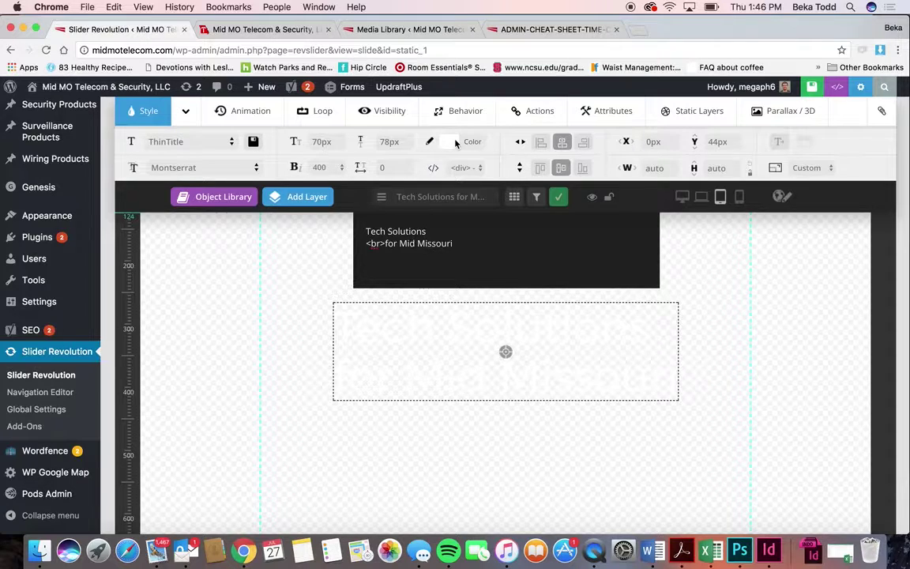
Step: Open slide #1 in the slide editor and view the media library choices for its background image, then close the image selection without inserting anything
scroll(563, 316, up, 5)
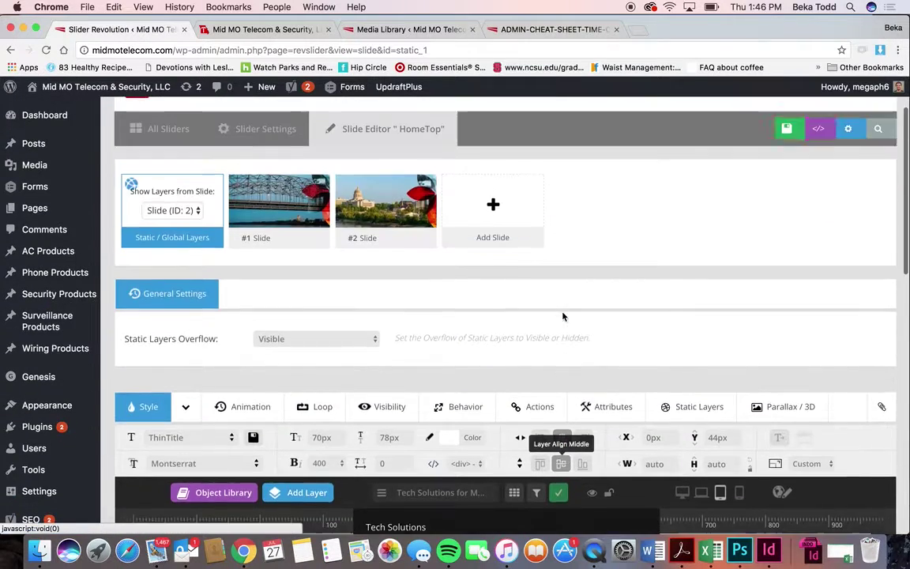
scroll(553, 309, up, 2)
click(234, 272)
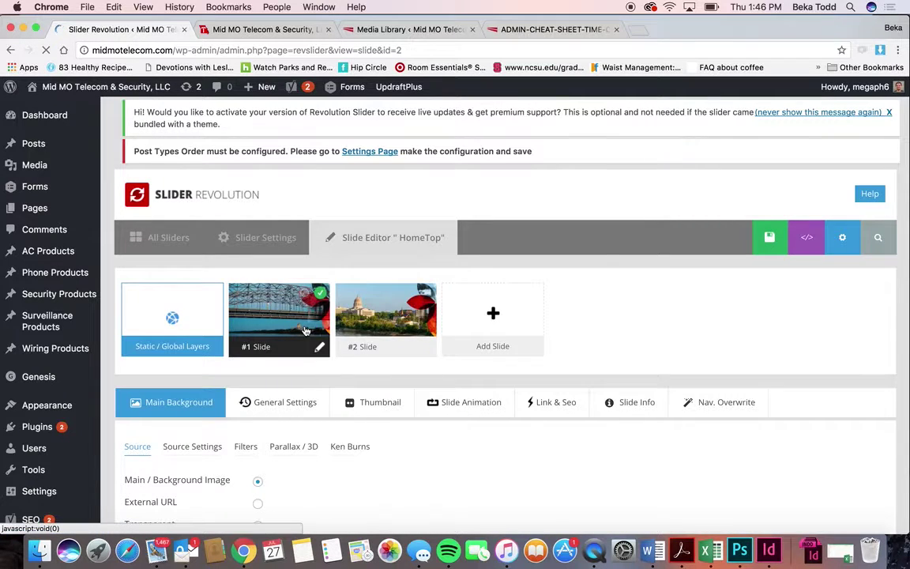
scroll(307, 330, down, 8)
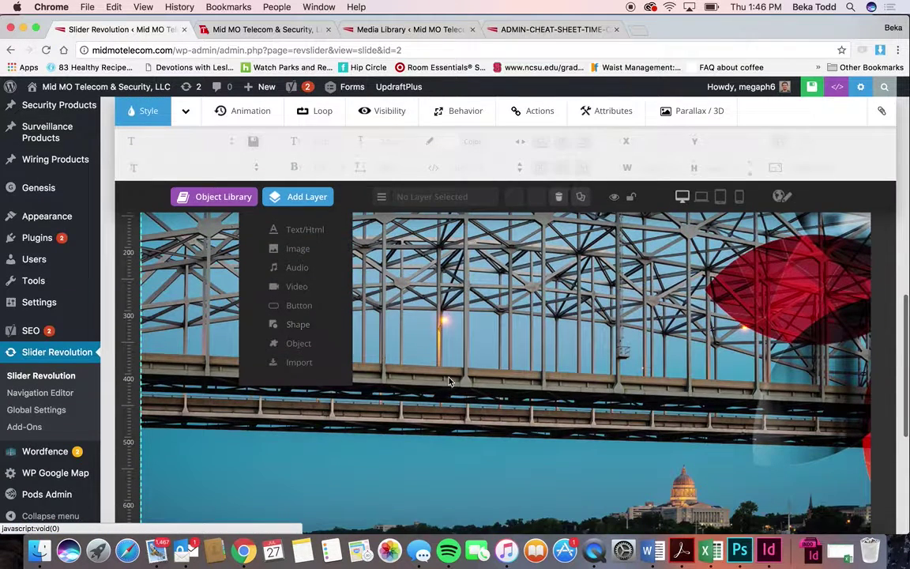
scroll(506, 429, up, 5)
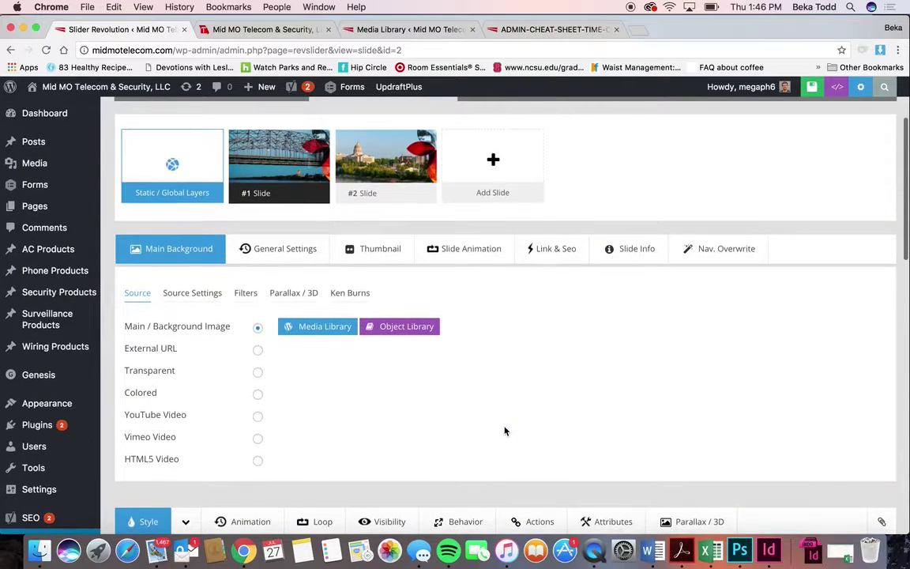
click(315, 327)
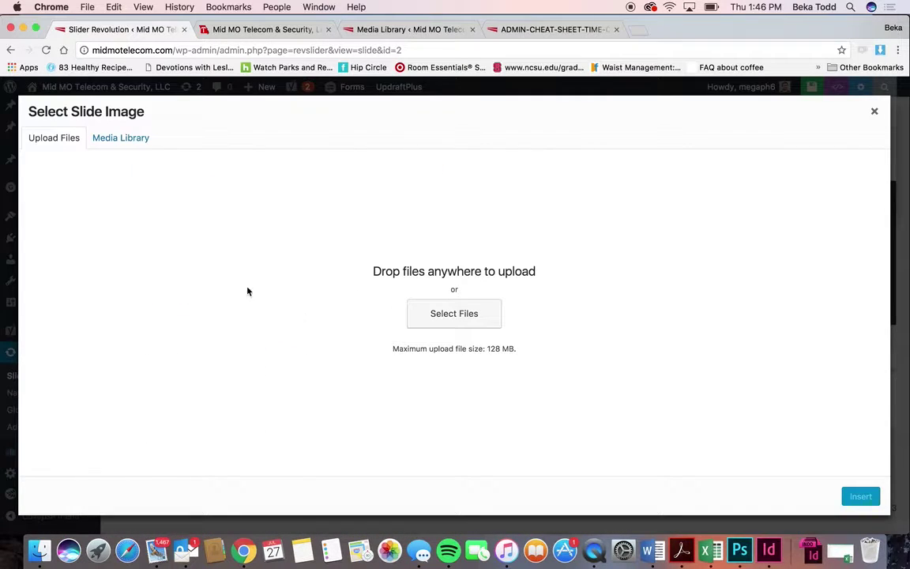
click(131, 140)
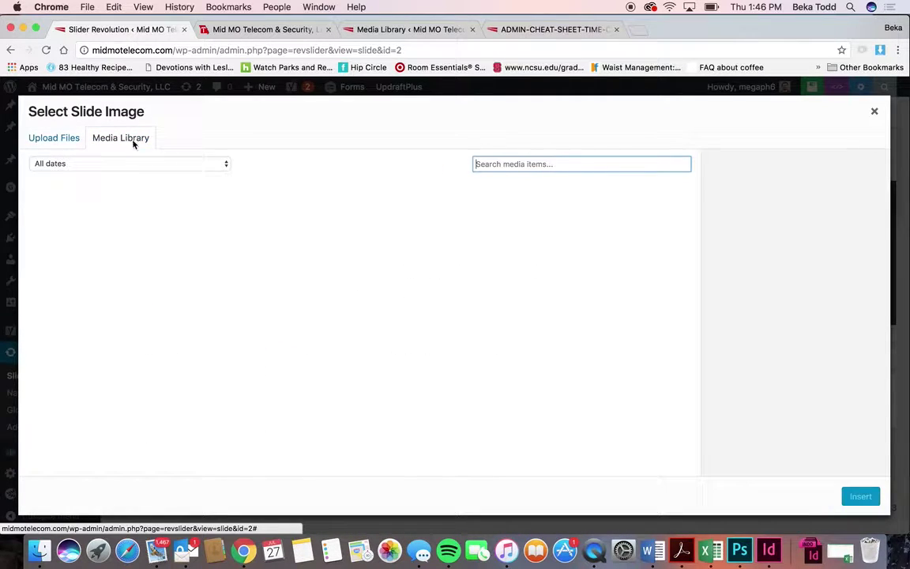
click(873, 113)
Step: Duplicate slide #2 of the HomeTop slider and open the copy, slide #3, in the slide editor
mouse_move(347, 190)
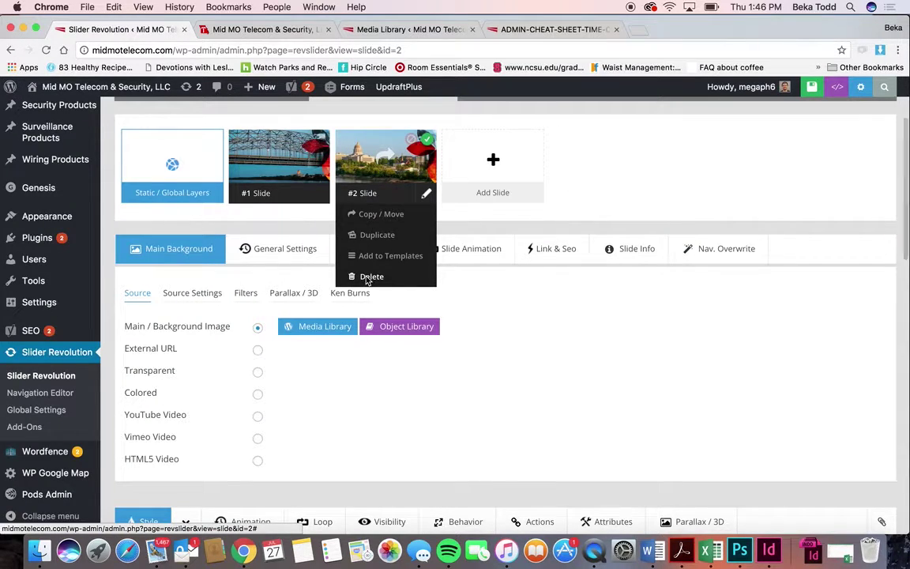
click(376, 235)
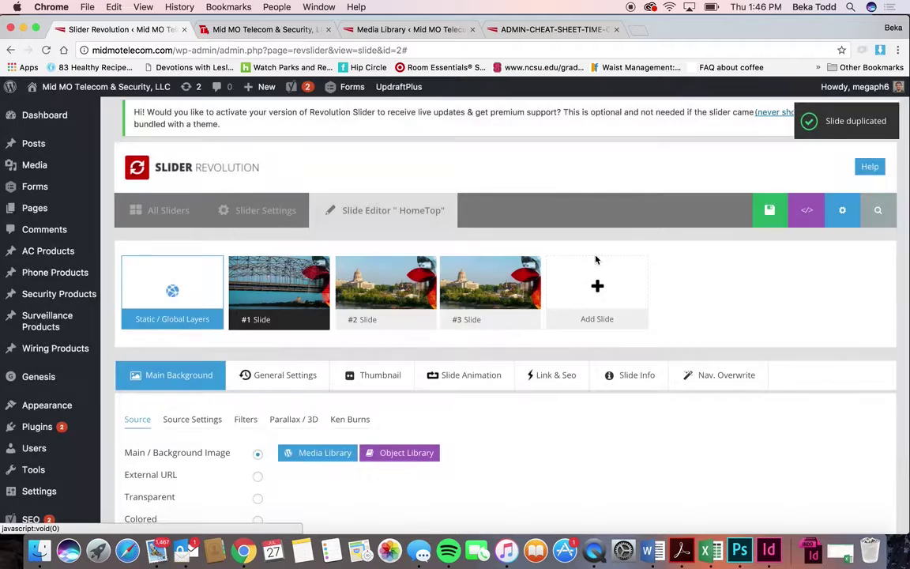
mouse_move(497, 271)
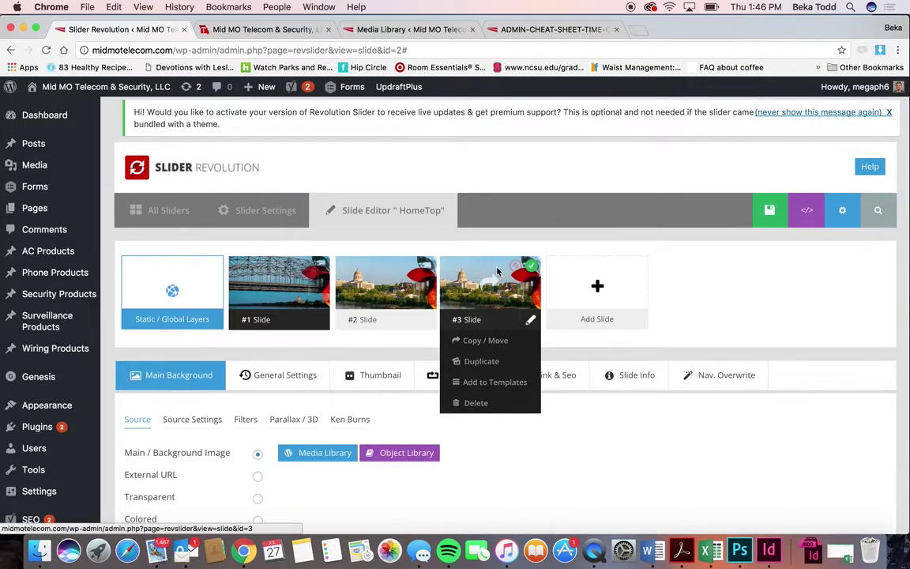
click(453, 269)
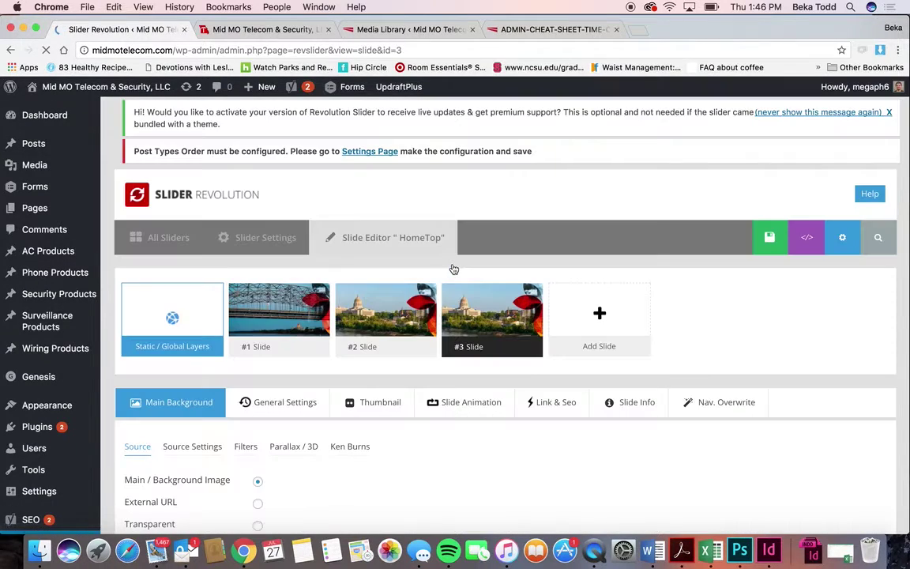
scroll(462, 314, down, 5)
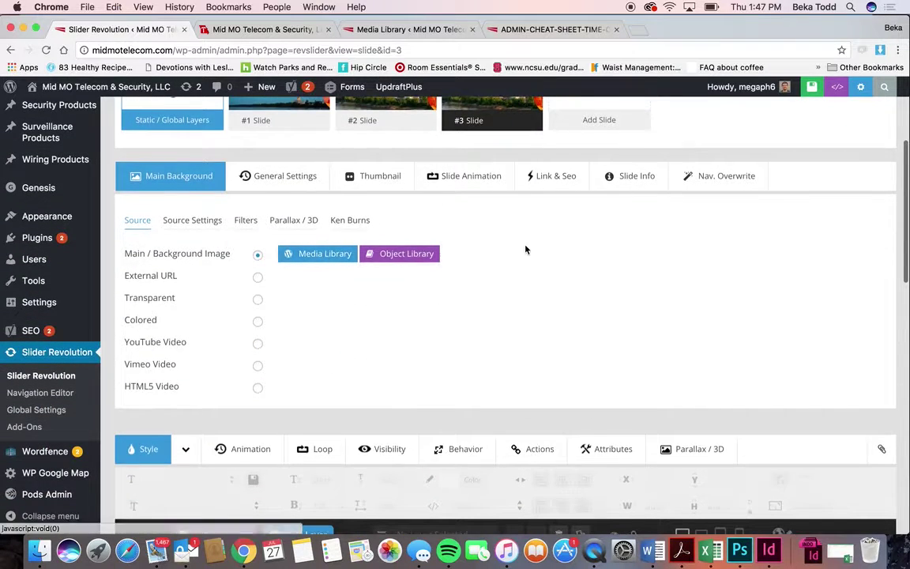
scroll(524, 248, up, 3)
Step: Delete the duplicated slide #3 from the HomeTop slider
click(476, 326)
click(578, 140)
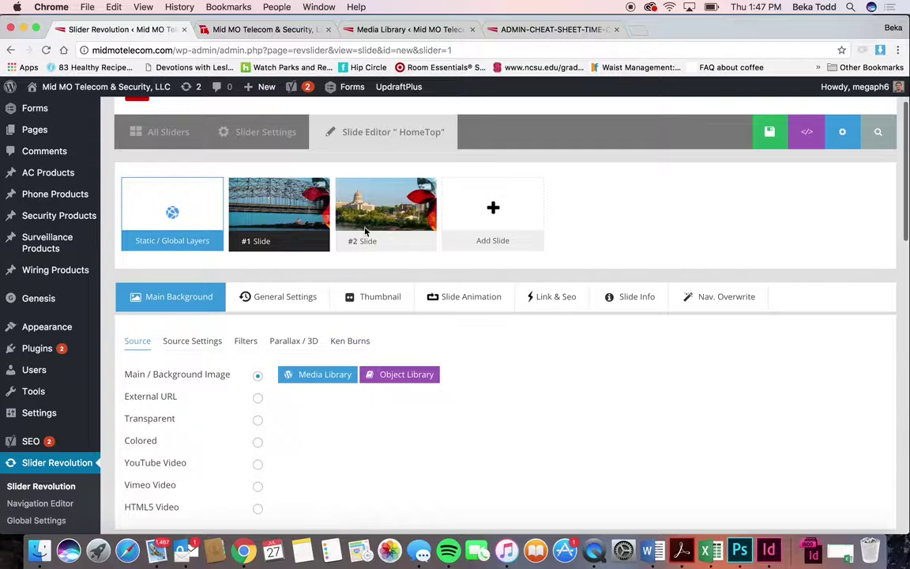
Step: Look at the slider on the live home page, and examine slide #1's Ken Burns pan and zoom settings in the editor
click(235, 32)
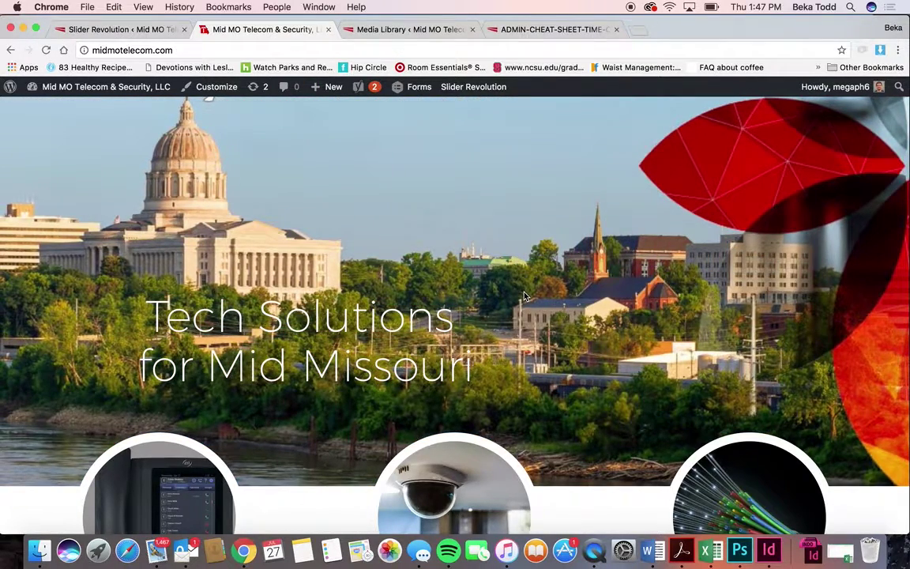
click(118, 30)
mouse_move(273, 261)
click(348, 342)
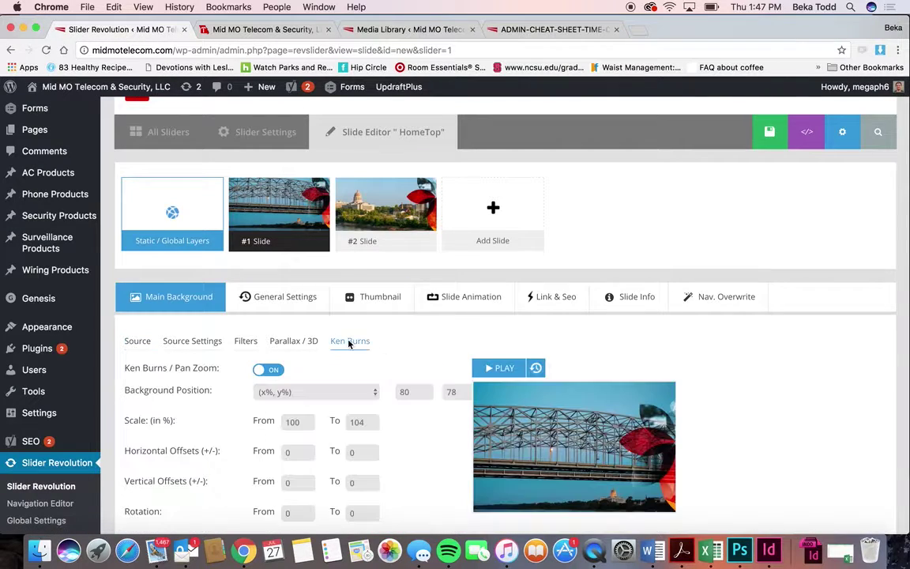
scroll(382, 400, down, 3)
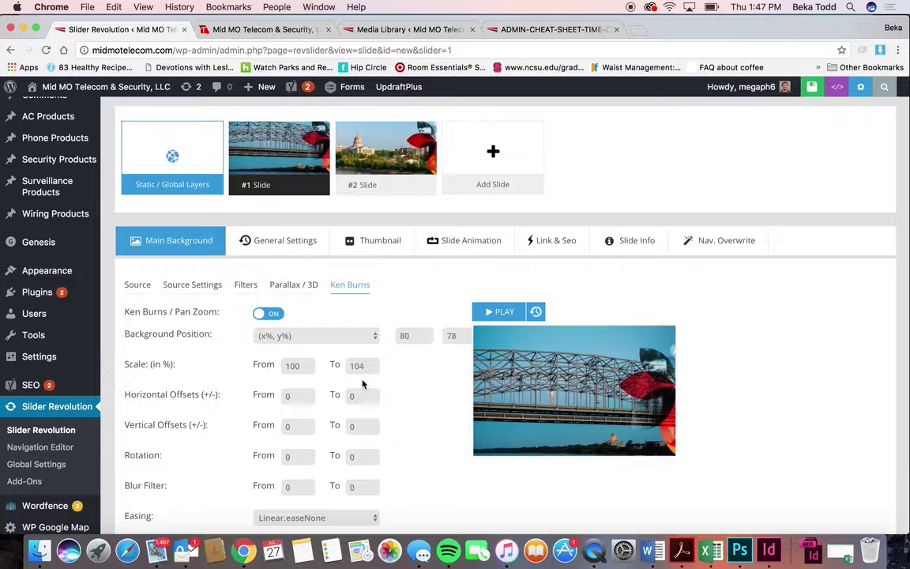
Step: Open slide #2 in the slide editor and examine its Ken Burns pan and zoom settings
click(351, 156)
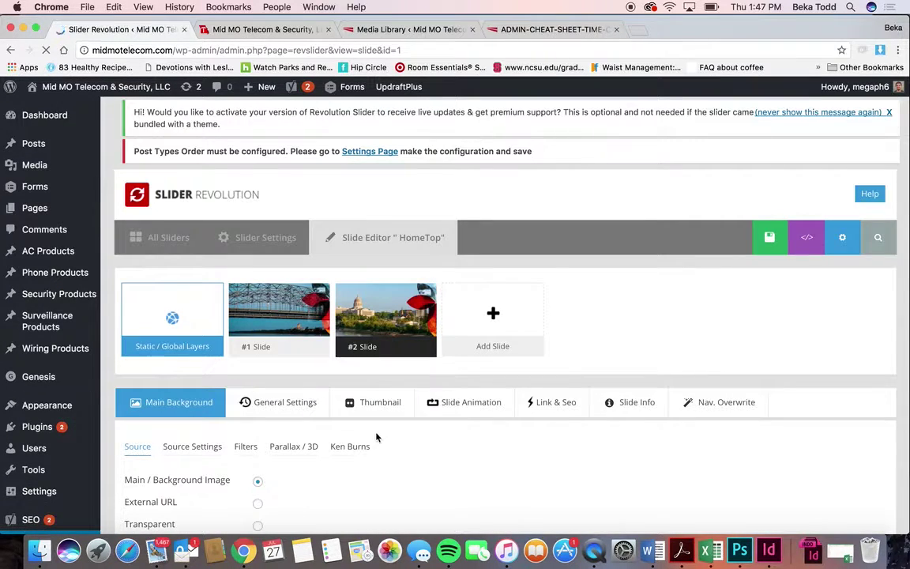
click(353, 452)
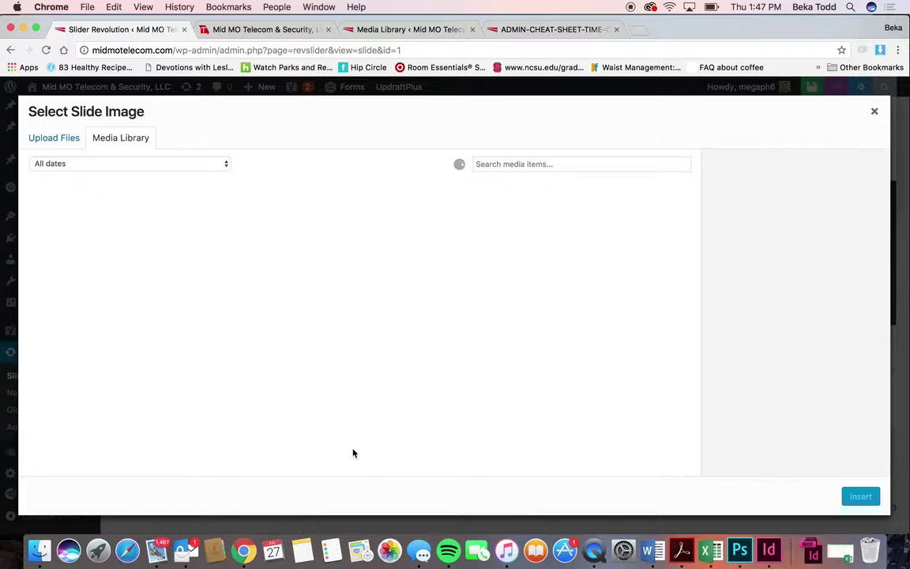
click(875, 112)
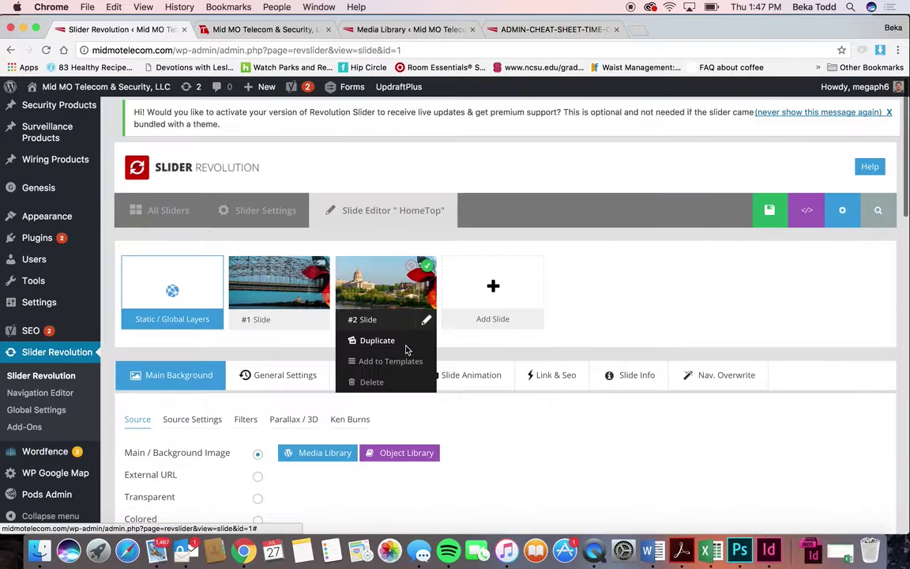
click(363, 420)
scroll(370, 439, down, 3)
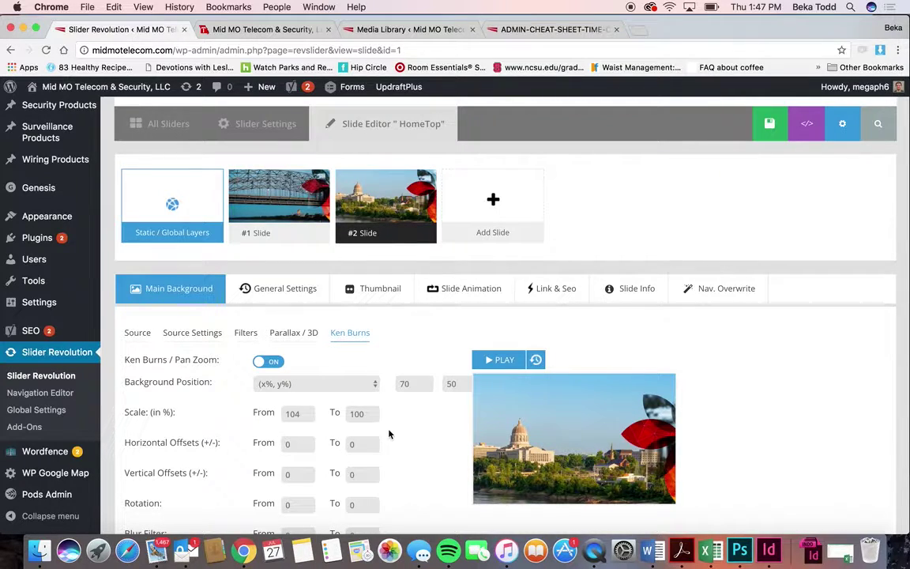
scroll(391, 433, down, 3)
scroll(391, 433, up, 5)
mouse_move(372, 322)
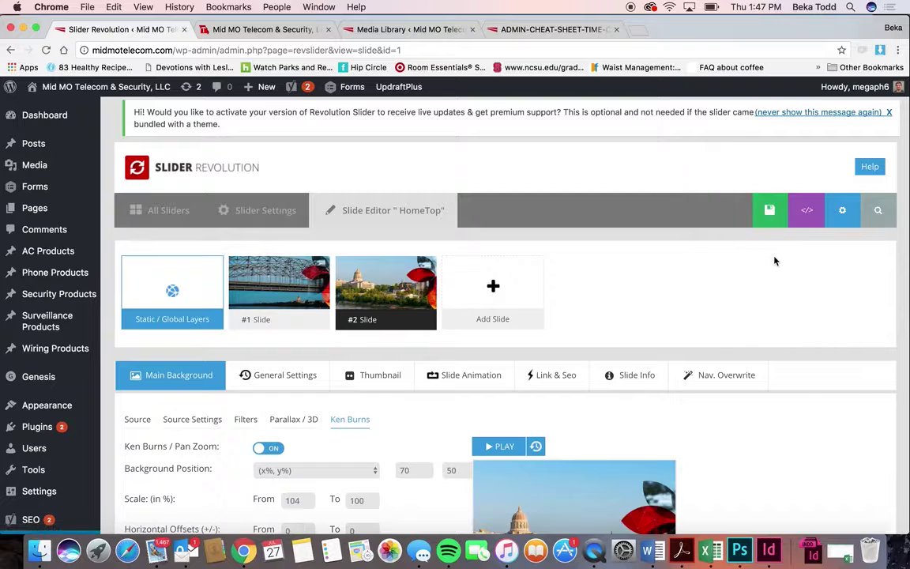
Step: Preview the slider in the desktop, notebook, tablet and phone layouts, and close the preview
click(876, 211)
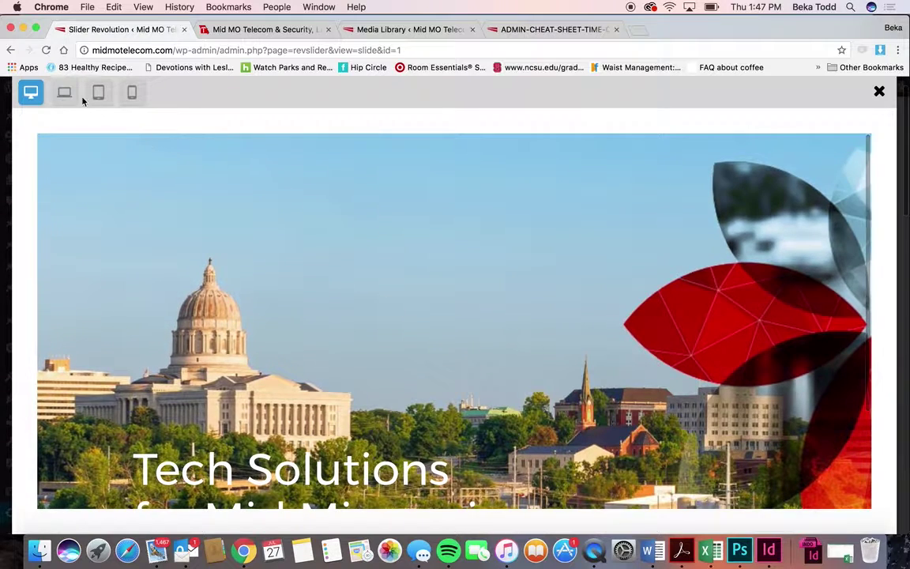
click(69, 94)
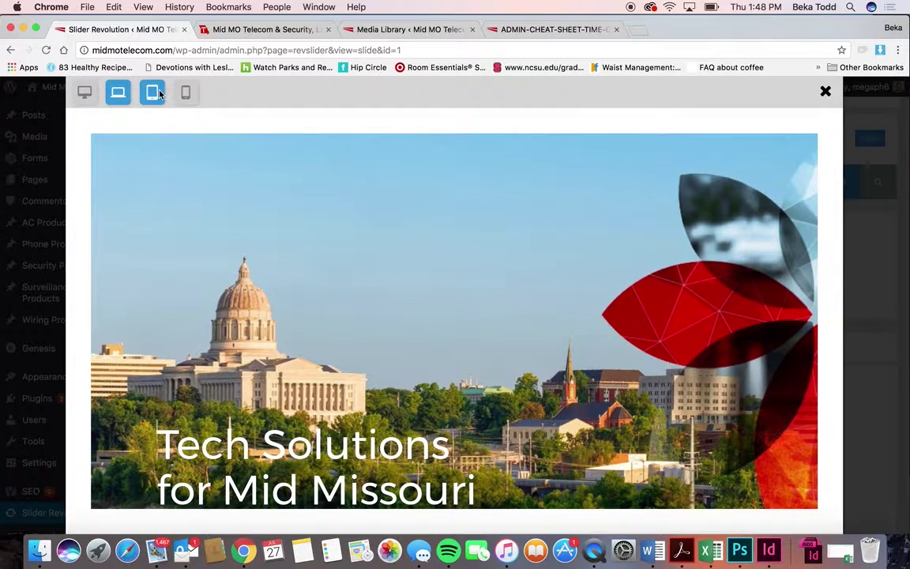
click(152, 93)
click(261, 93)
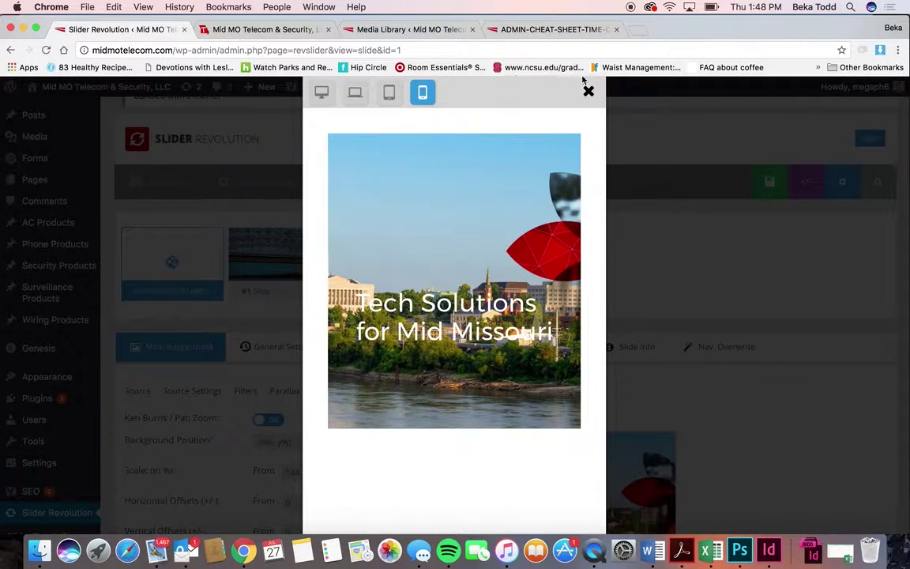
click(588, 92)
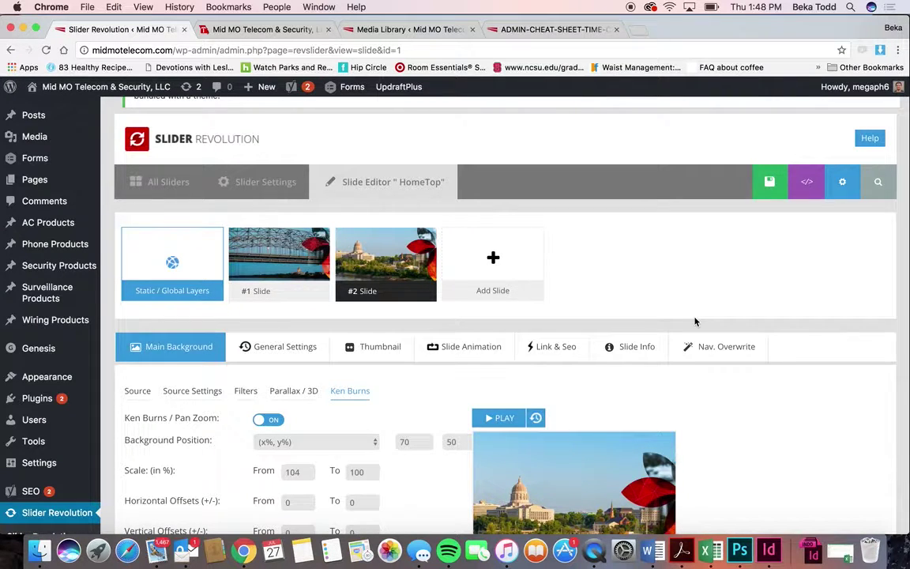
Step: Examine slide #2's link and SEO settings
click(551, 346)
scroll(557, 352, down, 3)
scroll(537, 356, up, 3)
Step: Open the HomeTop slider's general configuration and select the shortcode used to embed it
click(243, 169)
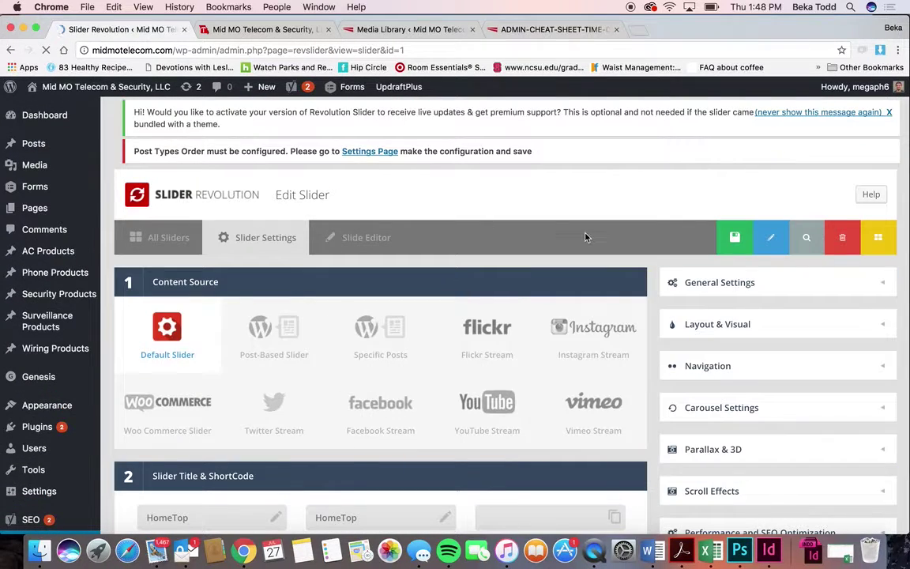
scroll(419, 244, down, 5)
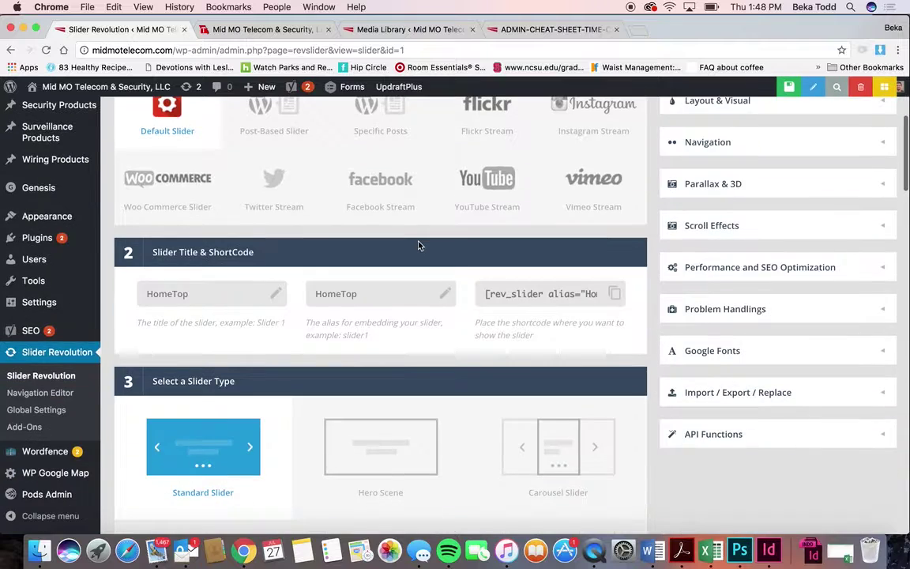
click(544, 297)
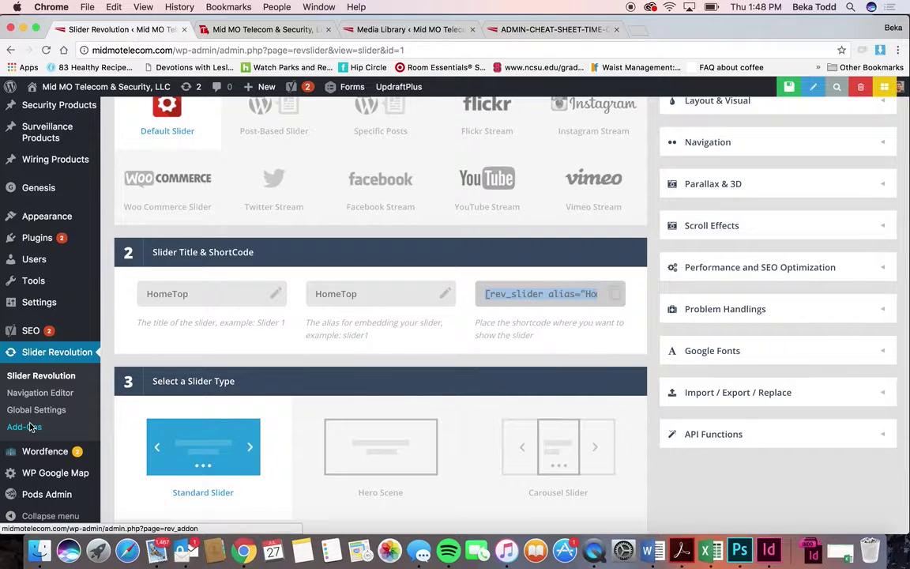
Step: View the WP Google Map overview with its setup instructions, and open the list of managed map locations
mouse_move(49, 471)
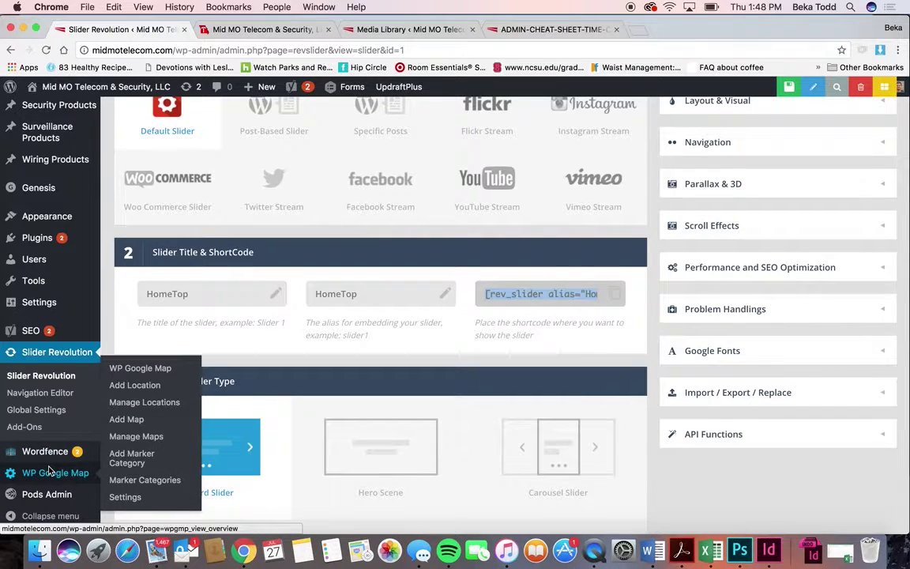
click(49, 472)
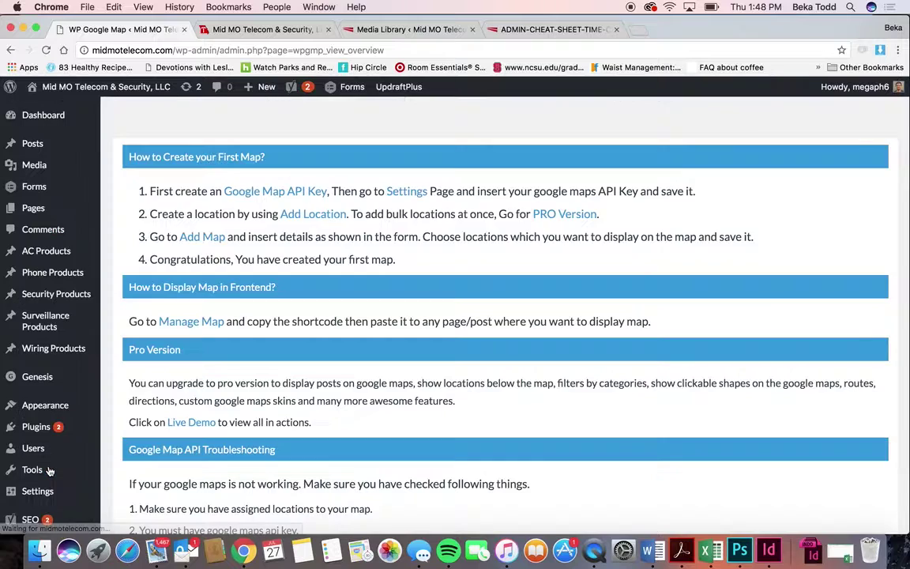
scroll(135, 423, down, 5)
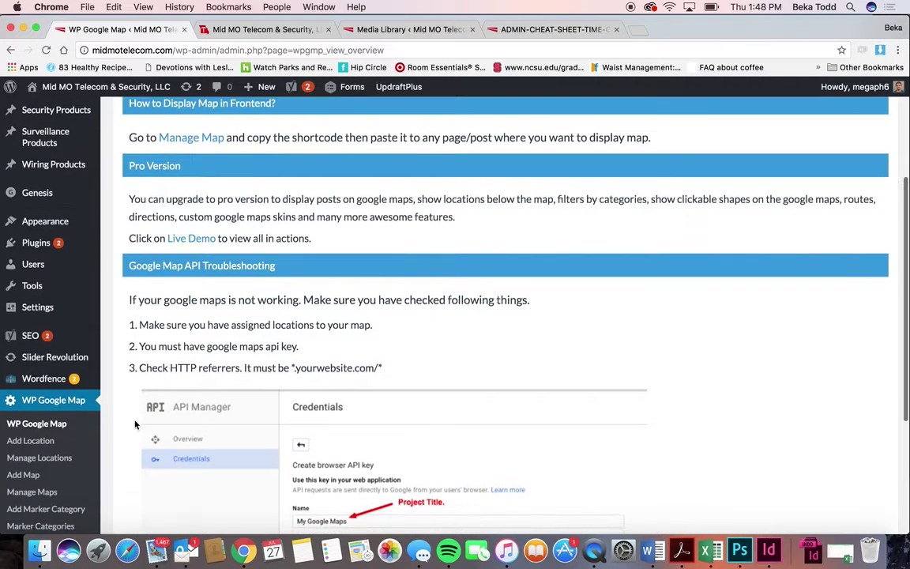
click(45, 458)
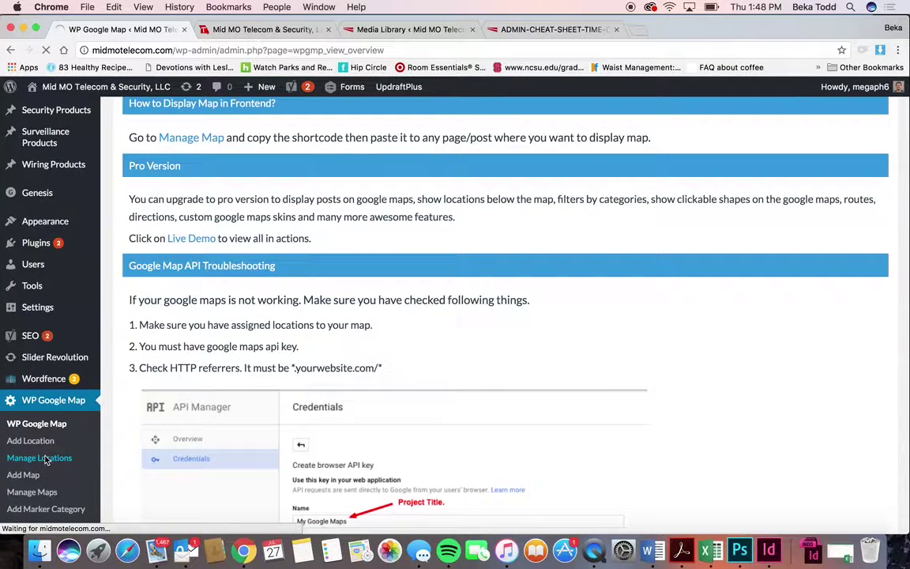
scroll(45, 459, down, 5)
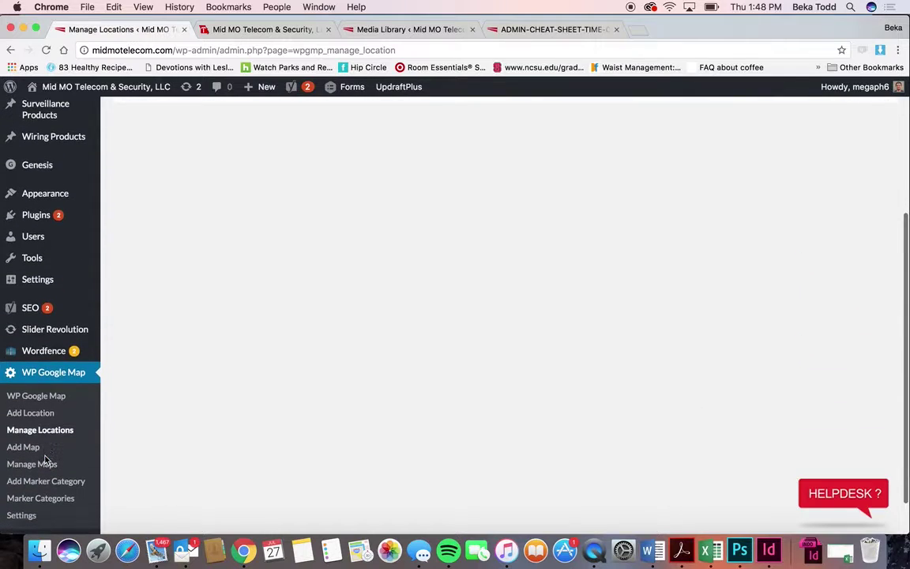
scroll(45, 459, down, 2)
scroll(45, 458, up, 5)
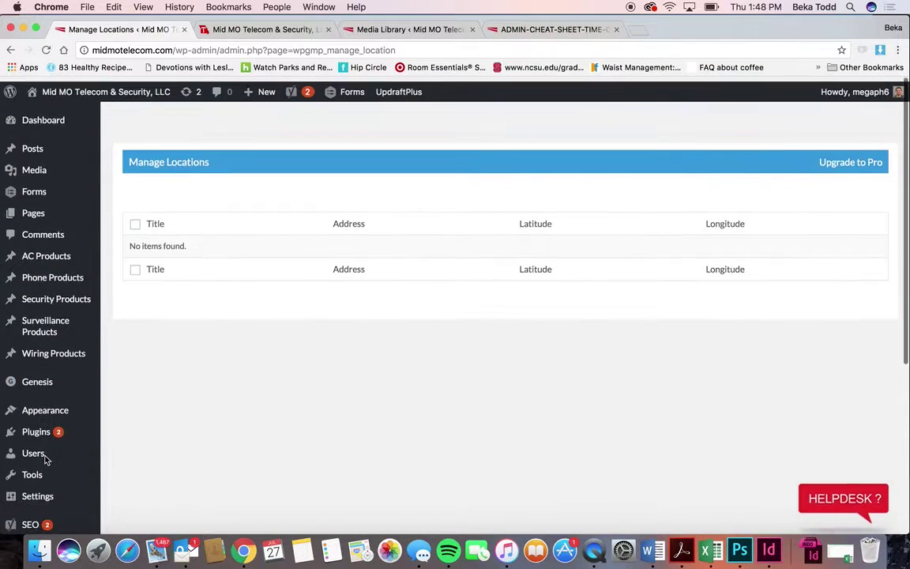
mouse_move(71, 224)
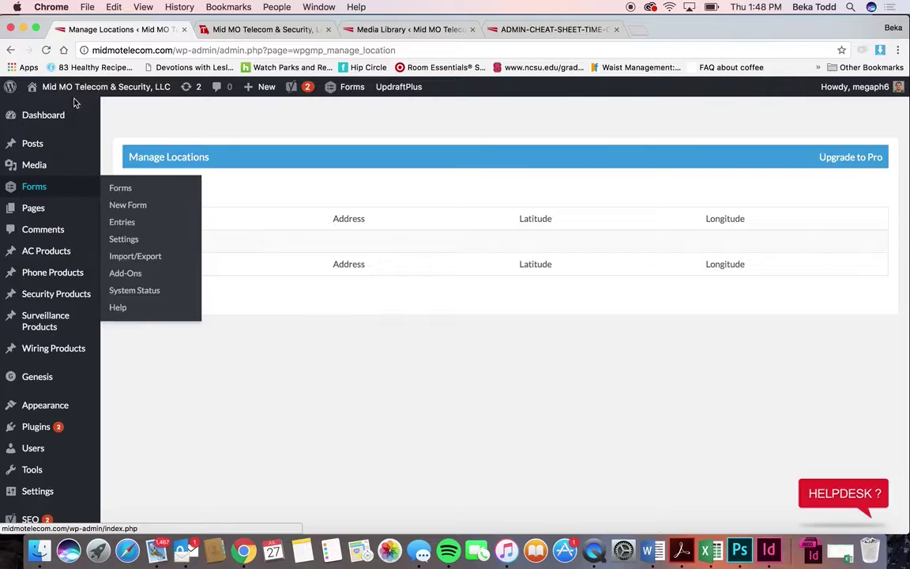
Step: Return to the live Mid MO Telecom & Security home page and view its header and slider
click(225, 30)
scroll(385, 345, up, 3)
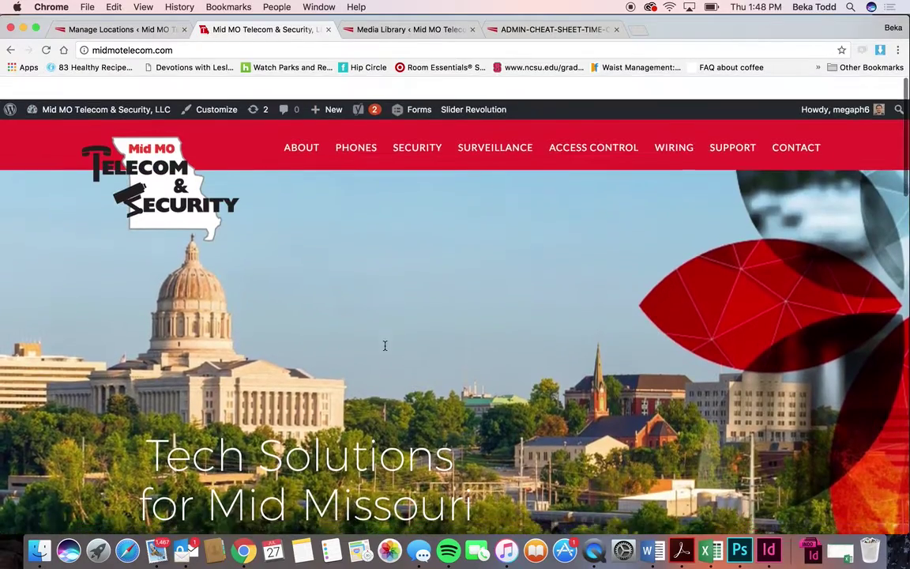